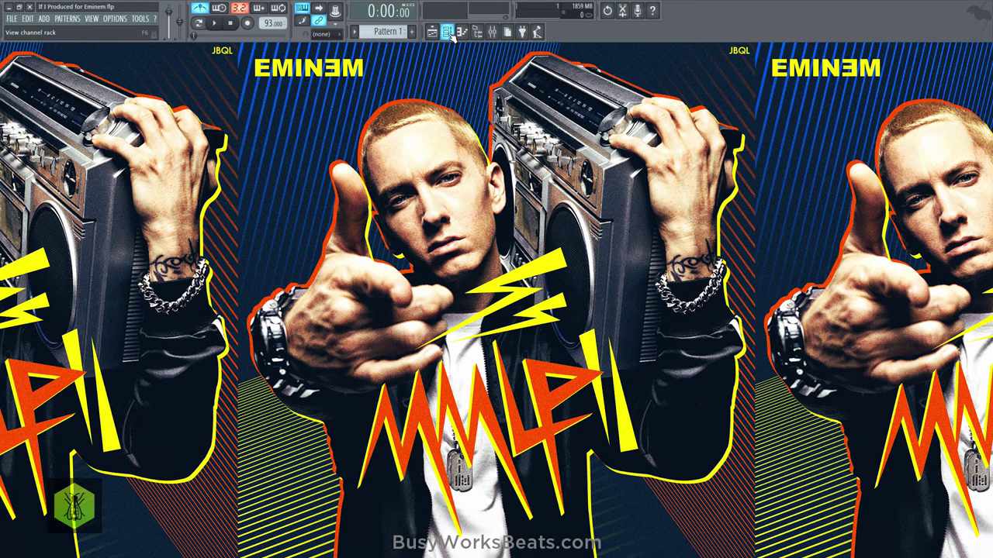
# Step: Show the channel rack and open the Keyscape instrument
pyautogui.click(448, 33)
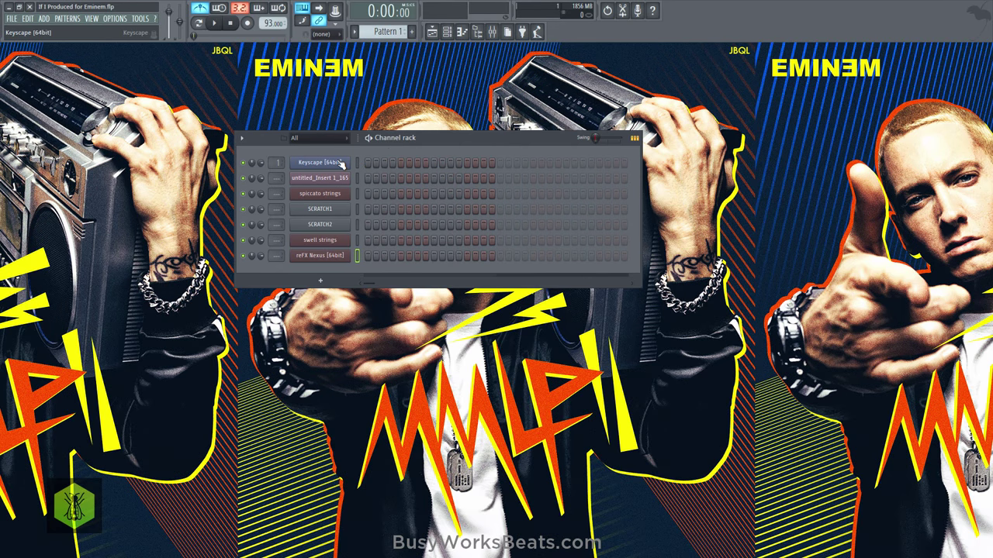
pyautogui.click(338, 163)
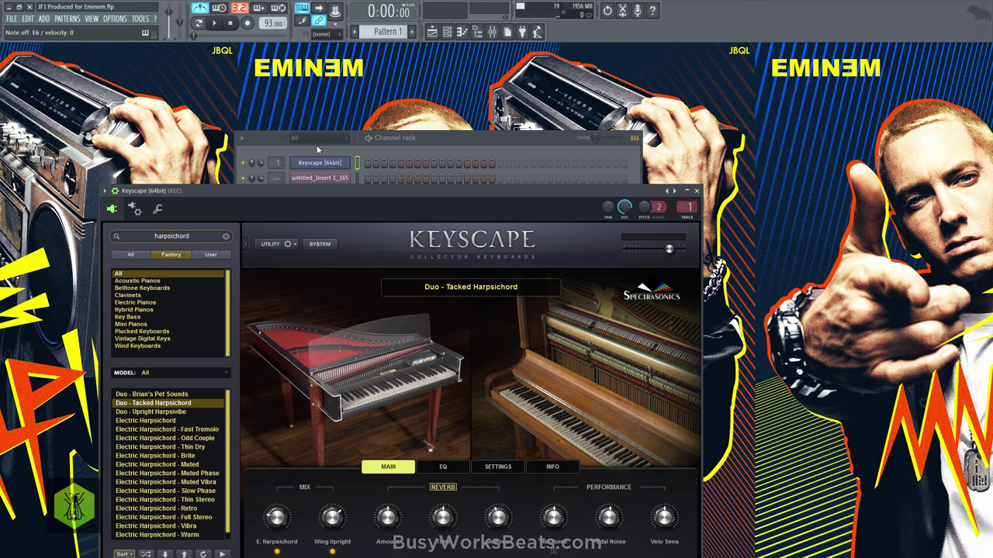
# Step: Increase the buffer length slightly in the audio settings
pyautogui.click(114, 19)
pyautogui.click(128, 36)
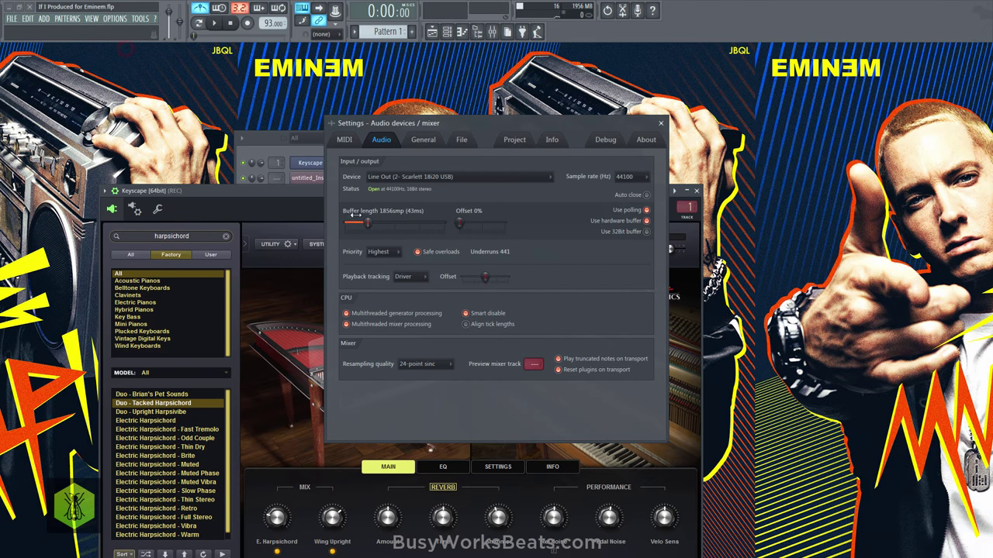
pyautogui.moveTo(367, 222); pyautogui.dragTo(373, 224)
pyautogui.click(660, 123)
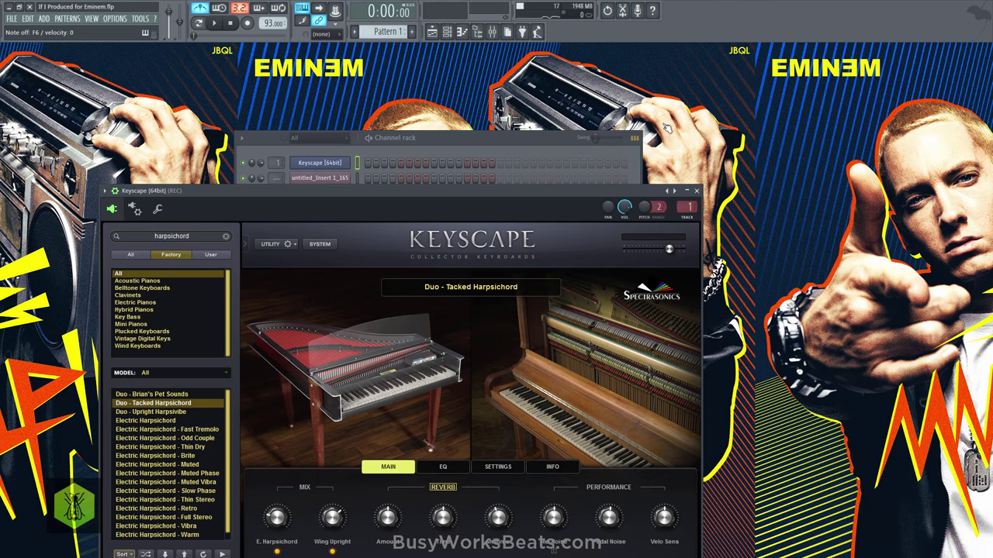
# Step: Reduce the buffer length slightly in the audio settings
pyautogui.click(116, 17)
pyautogui.click(132, 45)
pyautogui.moveTo(375, 224); pyautogui.dragTo(368, 223)
pyautogui.click(660, 123)
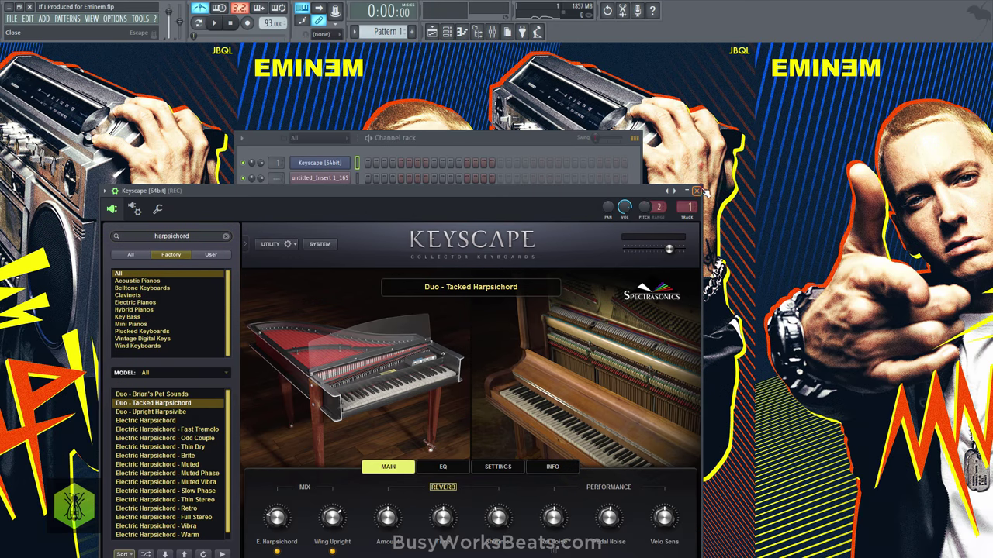
# Step: Close Keyscape and listen to the untitled_Insert 1_165 audio clip in the playlist, bringing up the channel rack
pyautogui.click(697, 190)
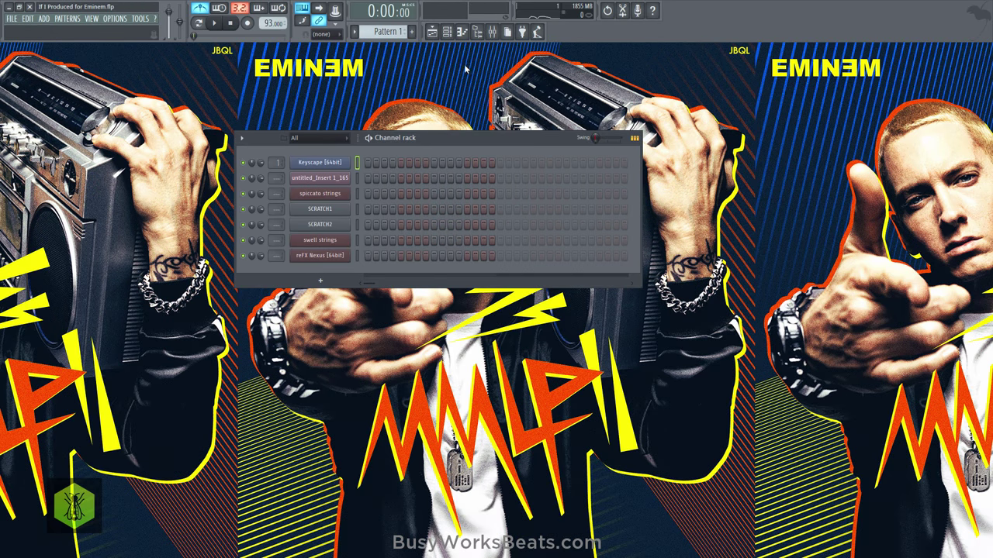
pyautogui.click(430, 32)
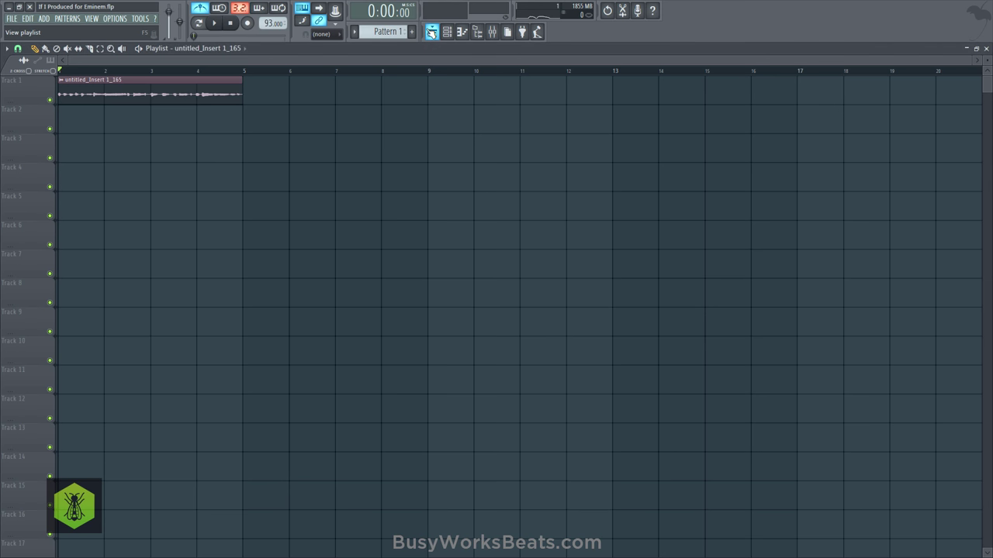
pyautogui.press('space')
pyautogui.press('F6')
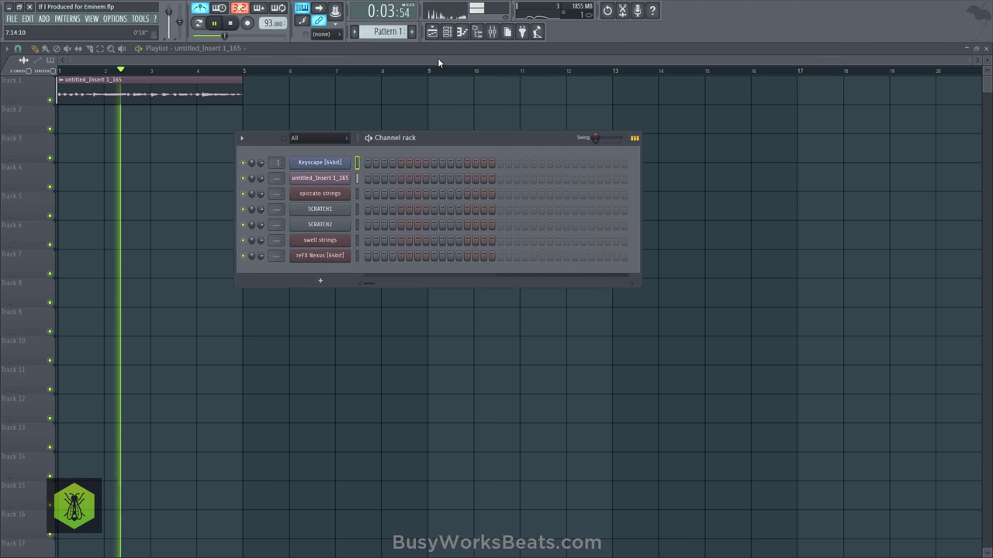
pyautogui.press('space')
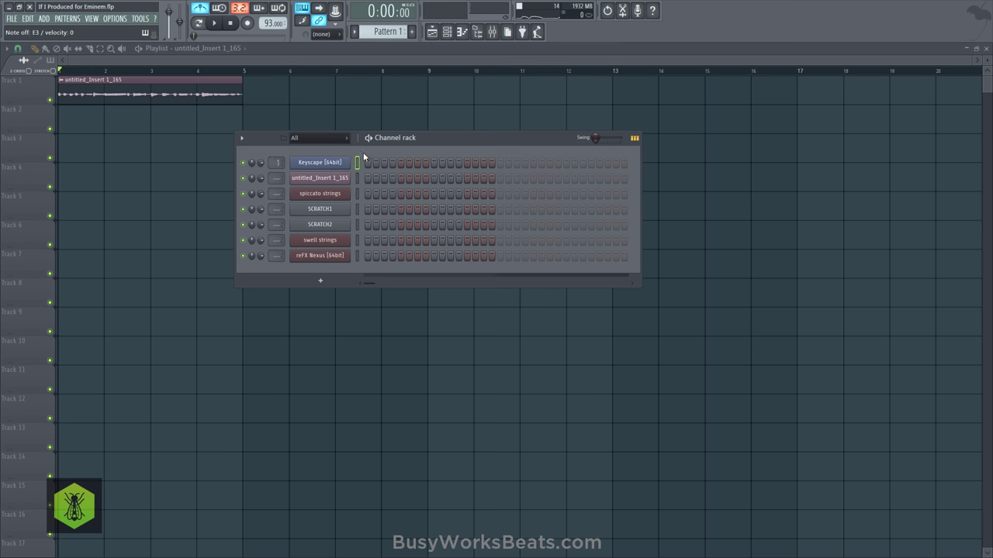
# Step: In Keyscape's piano roll, place a half-beat A3 note at the start of bar 1 and save the project
pyautogui.rightClick(320, 162)
pyautogui.click(370, 162)
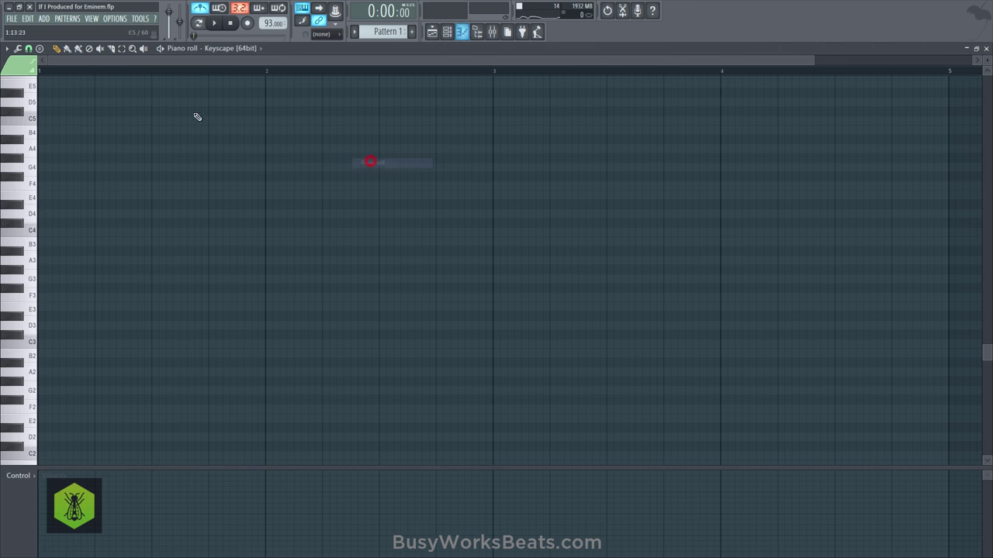
pyautogui.scroll(-1, 159, 73)
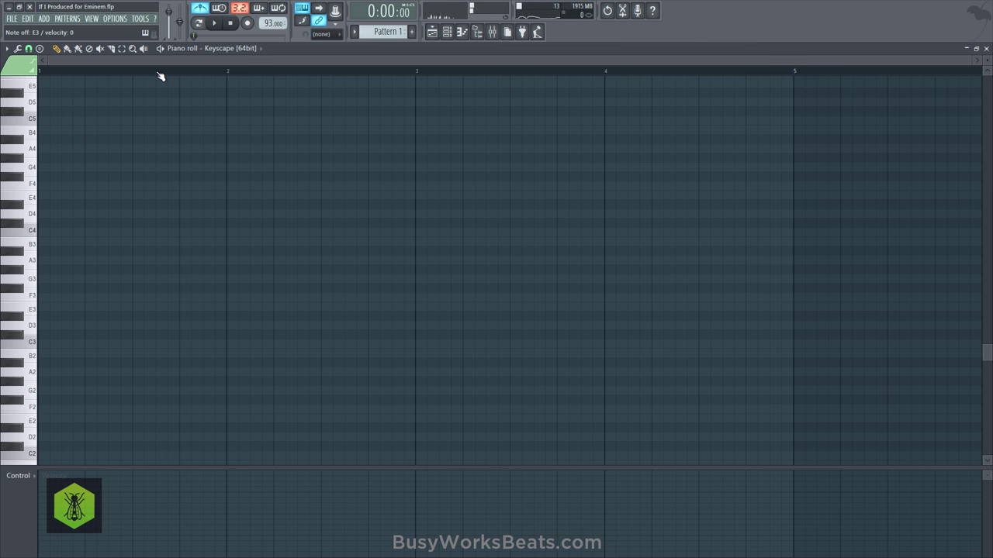
pyautogui.click(46, 260)
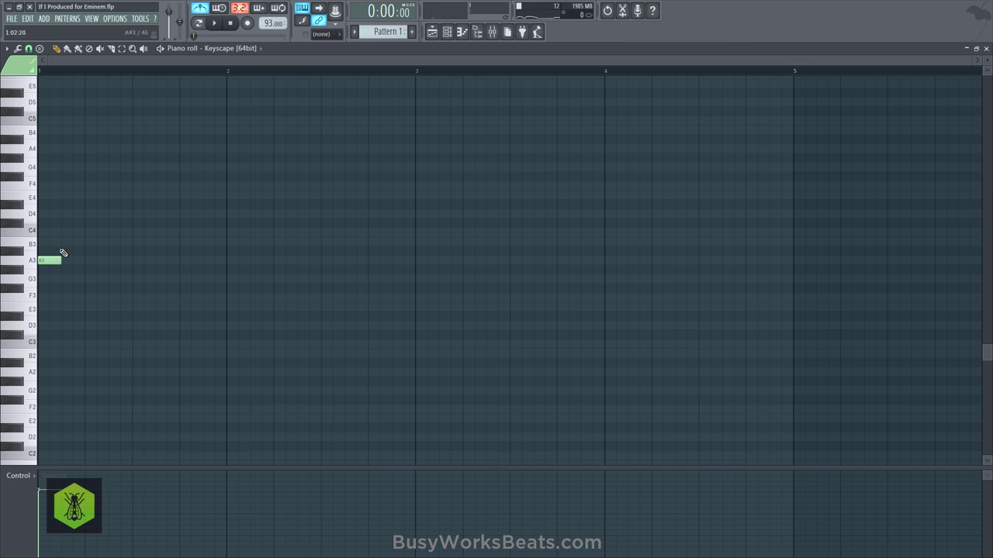
pyautogui.moveTo(61, 262); pyautogui.dragTo(48, 261)
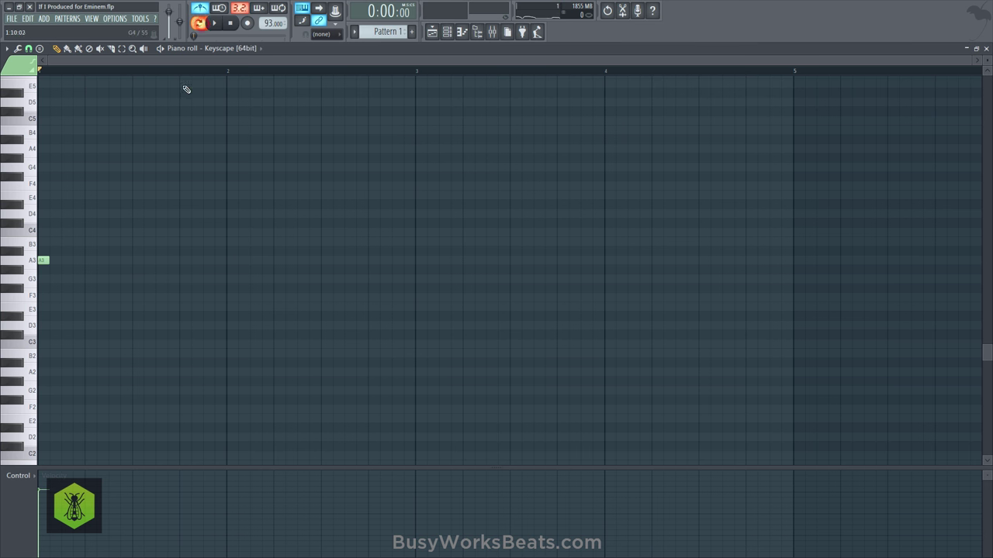
pyautogui.click(60, 262)
pyautogui.moveTo(56, 263); pyautogui.dragTo(60, 262)
pyautogui.hotkey('ctrl', 's')
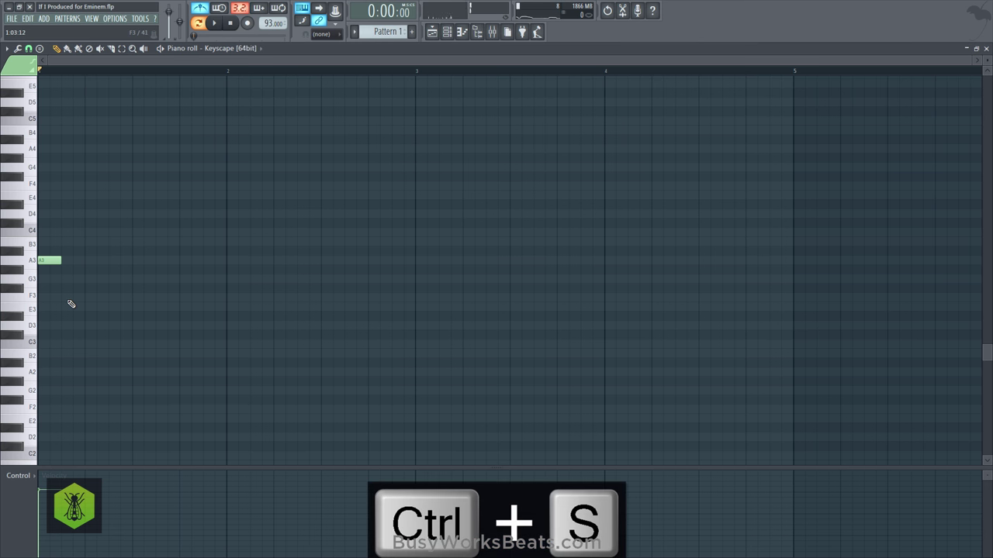
# Step: Add half-beat notes E3, B3 and E3 in succession after the opening A3
pyautogui.moveTo(71, 343); pyautogui.dragTo(64, 306)
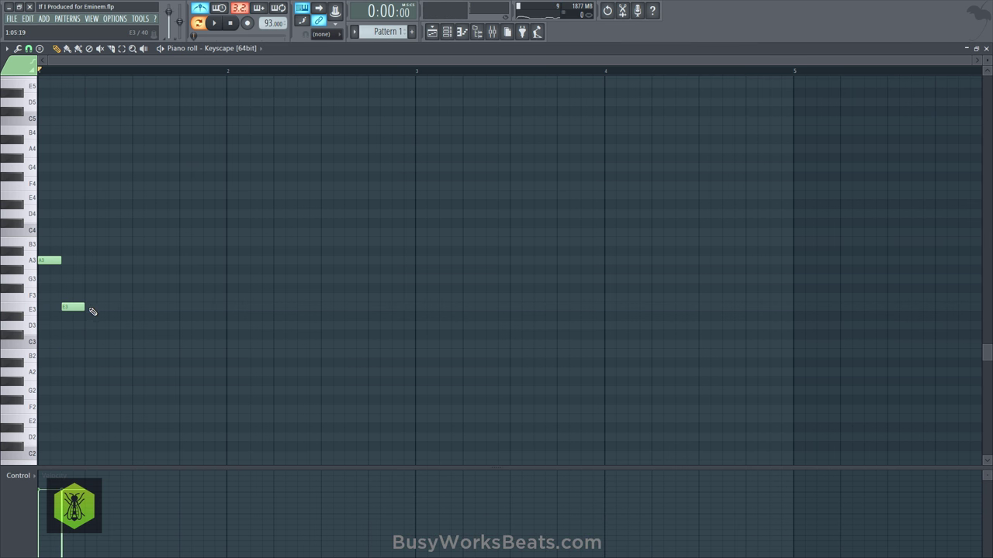
pyautogui.moveTo(92, 309); pyautogui.dragTo(116, 309)
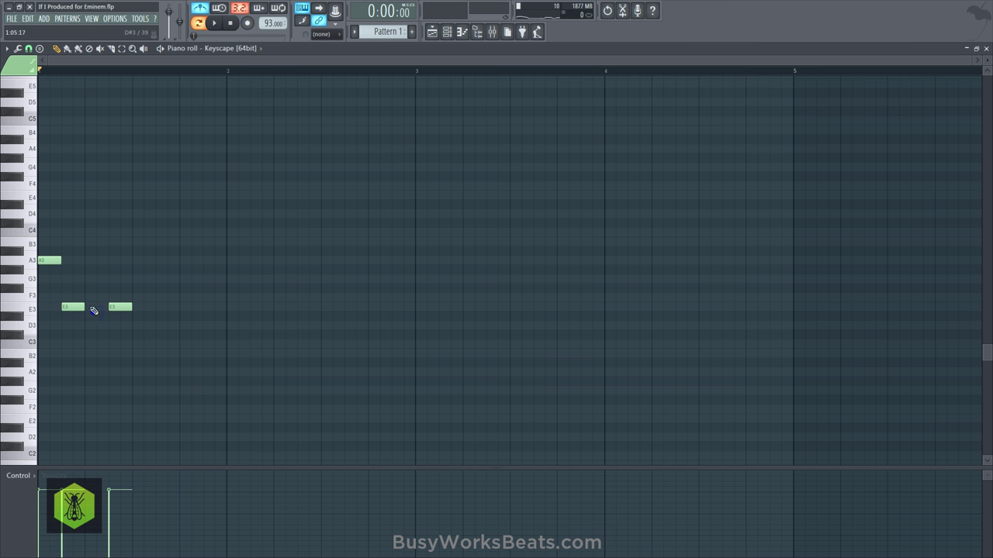
pyautogui.moveTo(54, 260); pyautogui.dragTo(93, 235)
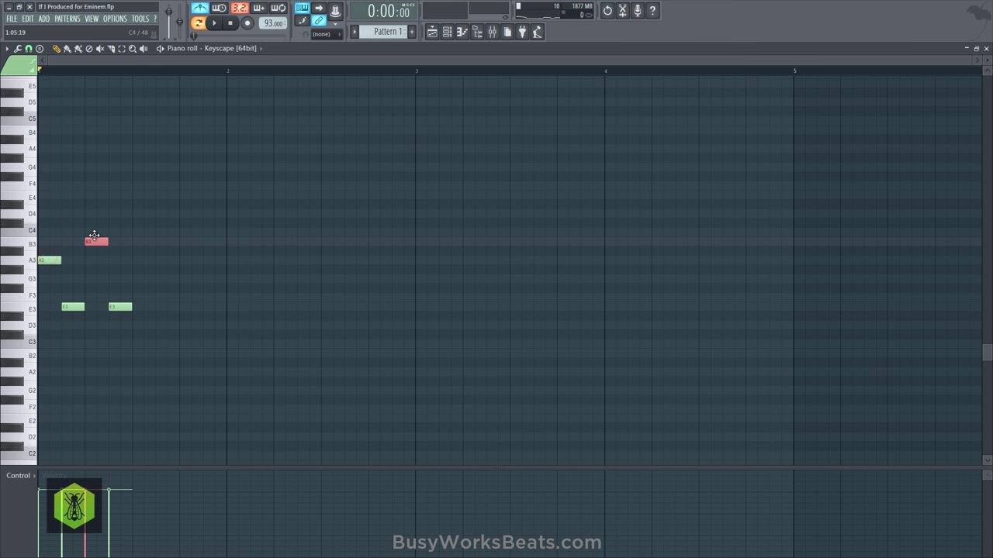
# Step: Fill the second half of bar 1 with consecutive half-beat notes C4, B3, A3 and F3
pyautogui.click(143, 232)
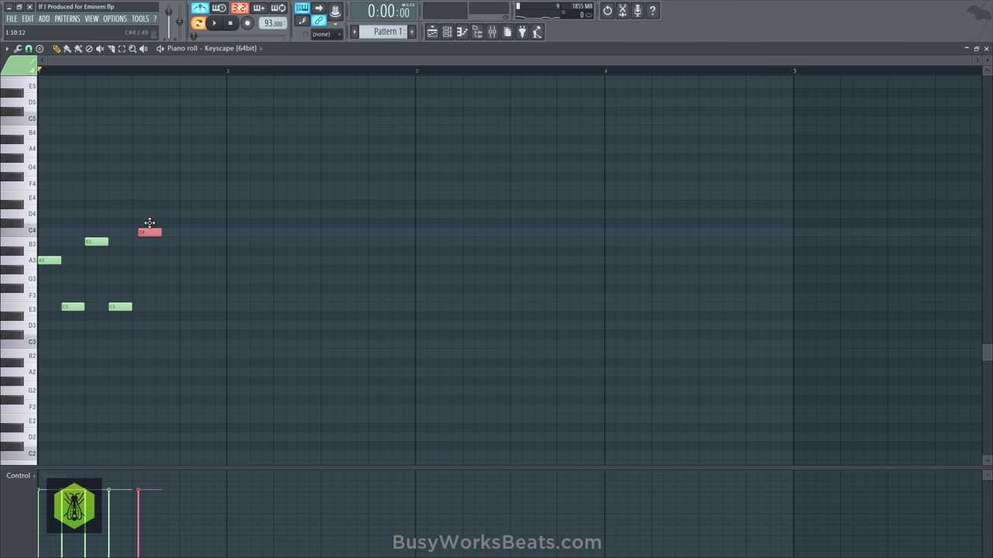
pyautogui.press('space')
pyautogui.press('space')
pyautogui.click(143, 232)
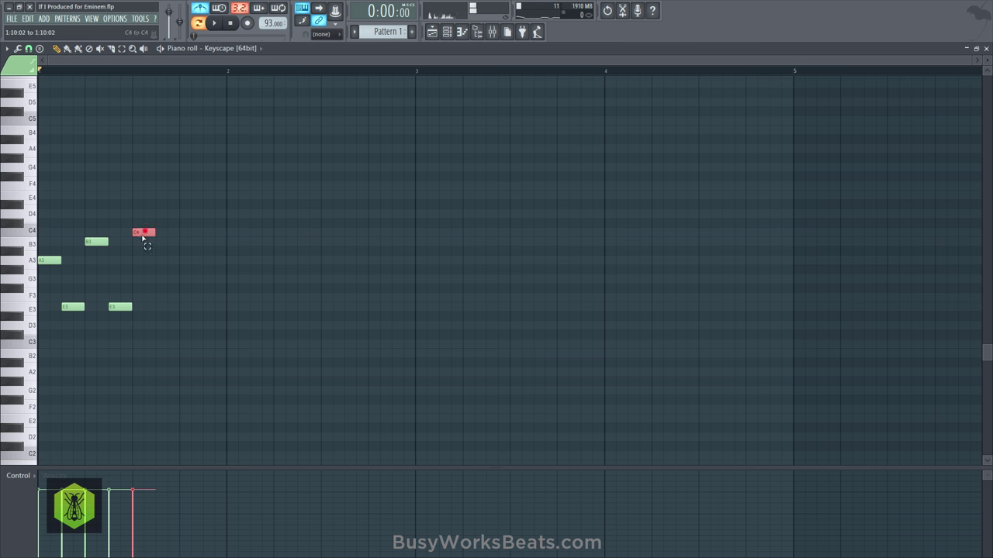
pyautogui.click(159, 242)
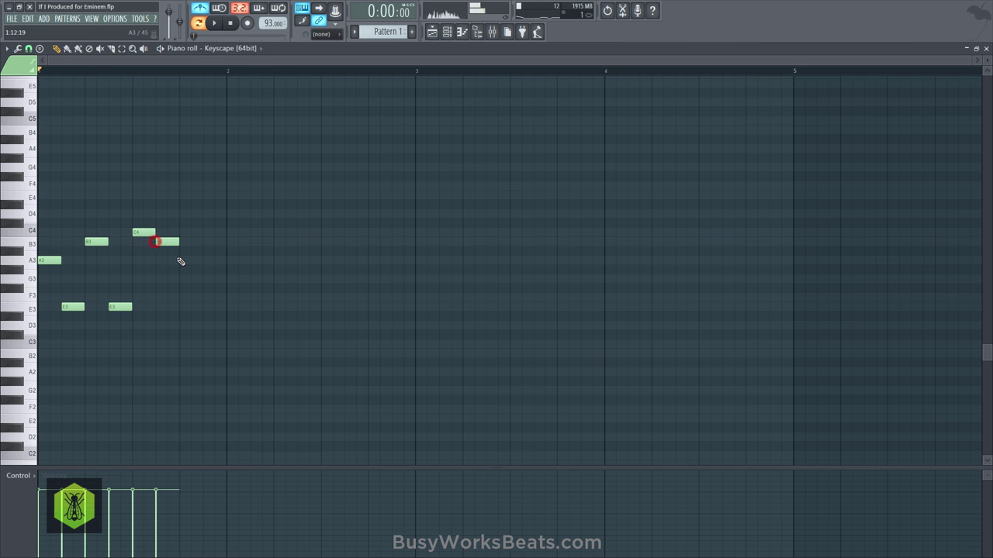
pyautogui.click(180, 260)
pyautogui.click(205, 298)
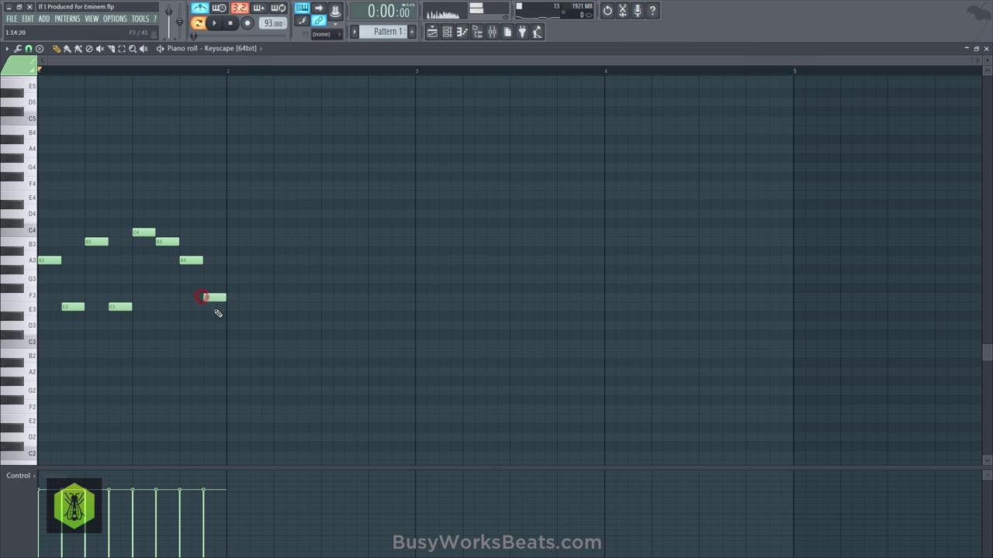
# Step: Save the project with the finished bar 1 melody
pyautogui.click(120, 307)
pyautogui.rightClick(172, 328)
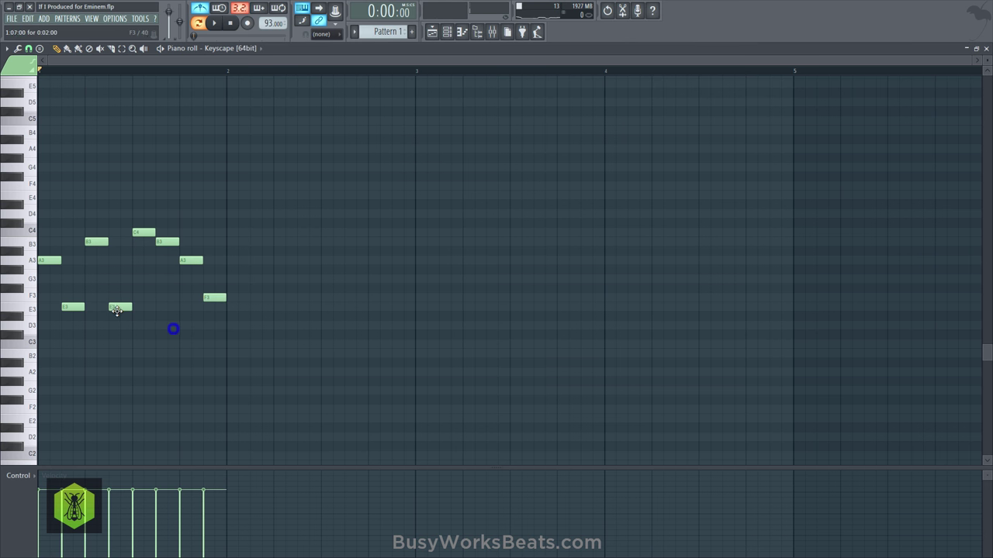
pyautogui.click(116, 308)
pyautogui.moveTo(186, 304); pyautogui.dragTo(237, 299)
pyautogui.rightClick(144, 323)
pyautogui.hotkey('ctrl', 's')
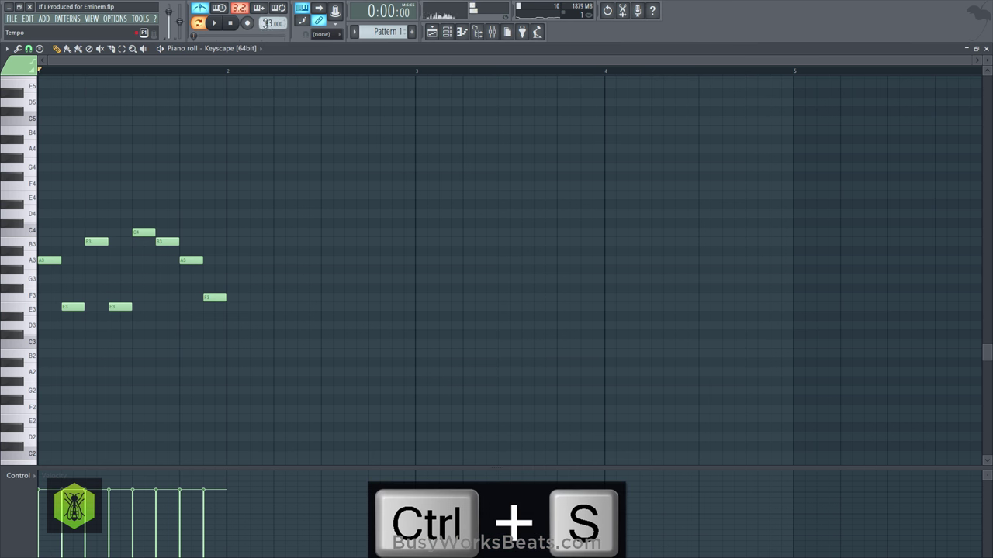
# Step: Play back the one-bar Keyscape melody
pyautogui.moveTo(266, 23); pyautogui.dragTo(266, 28)
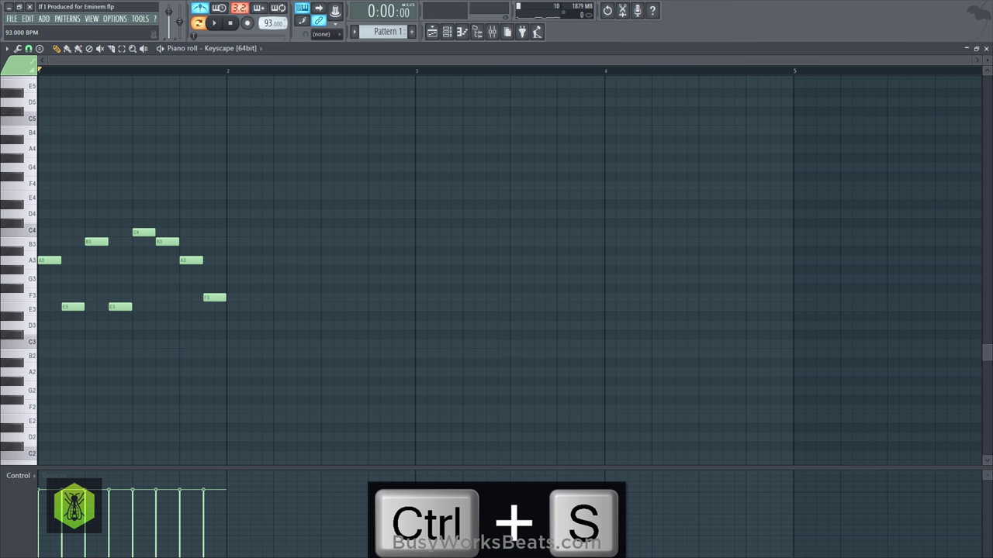
pyautogui.press('space')
pyautogui.press('space')
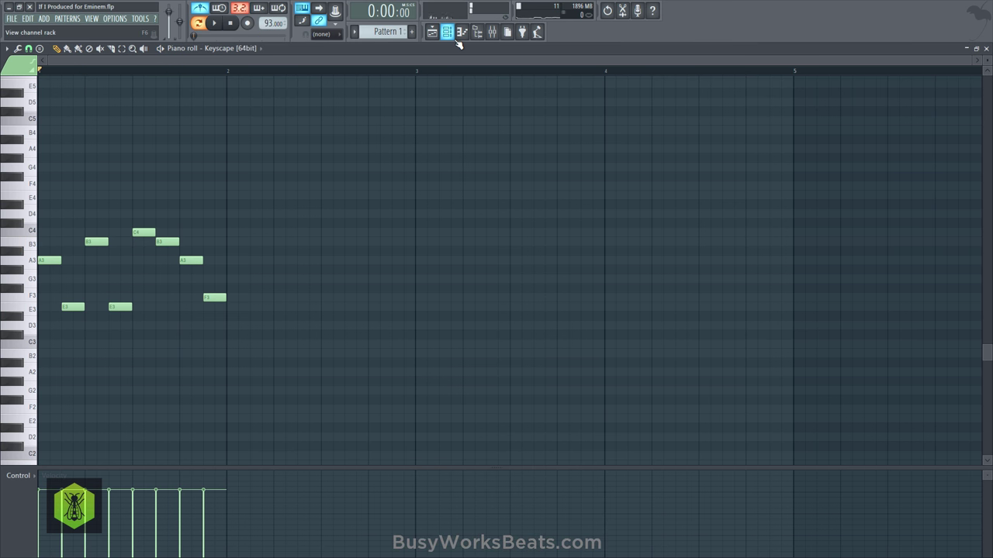
pyautogui.press('space')
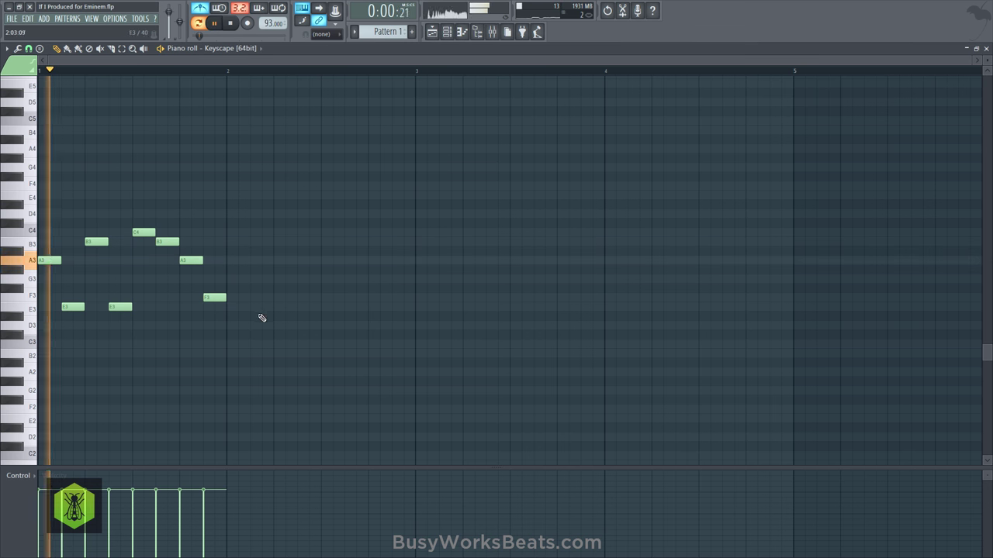
# Step: Select all bar 1 notes, copy them into bar 2 at the same pitches, and stop playback
pyautogui.moveTo(268, 325); pyautogui.dragTo(31, 236)
pyautogui.hotkey('ctrl', 'b')
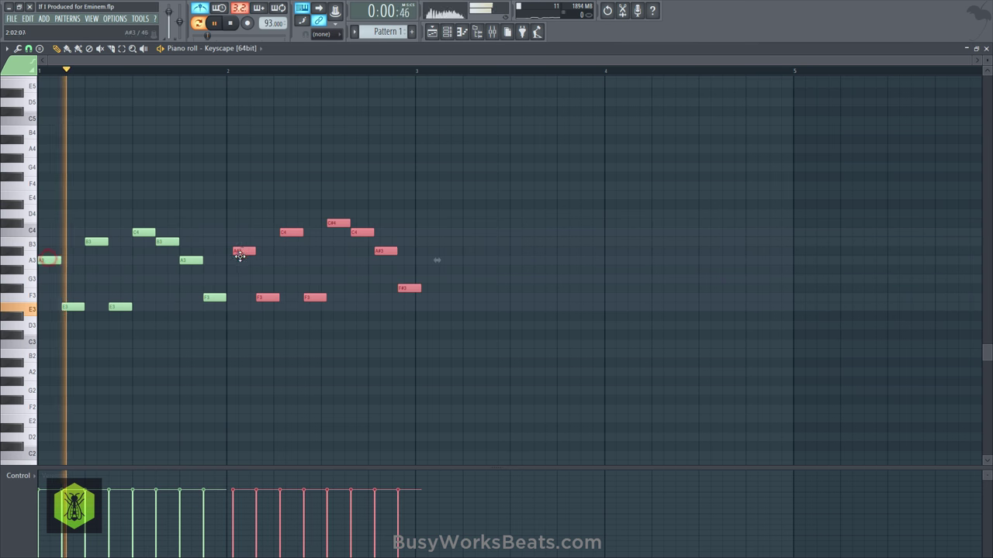
pyautogui.press('space')
# Step: Place Pattern 1 on Track 2 at bar 1 of the playlist and play it together with the audio clip
pyautogui.click(432, 32)
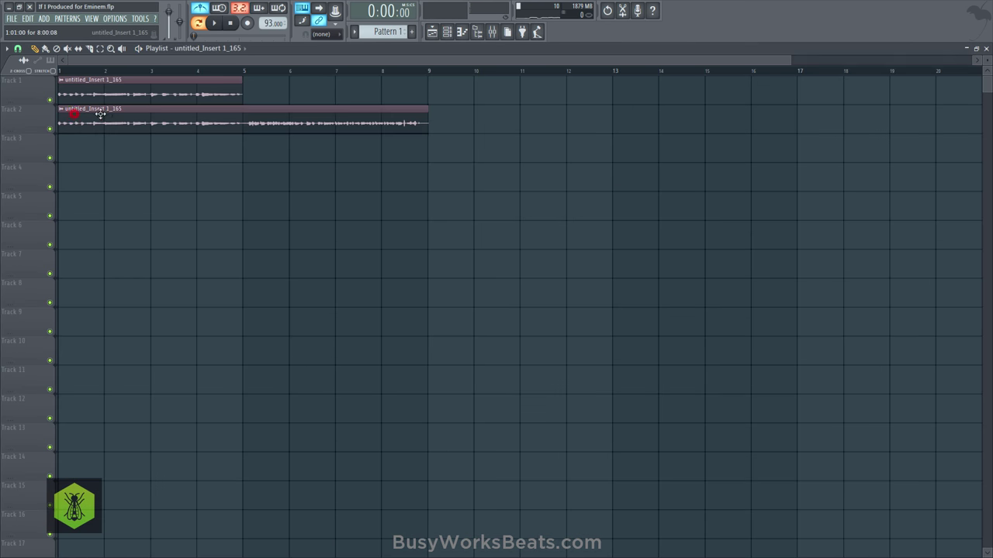
pyautogui.click(66, 117)
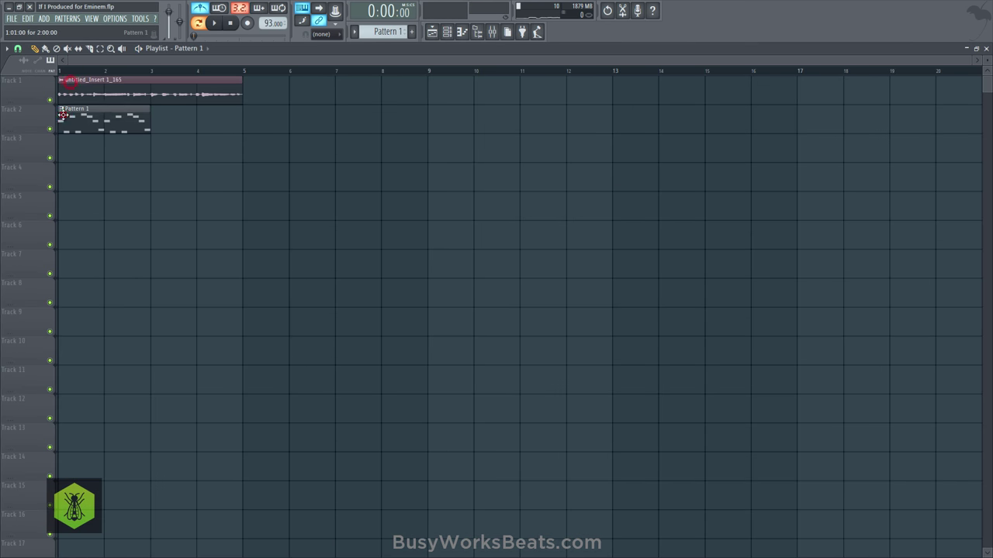
pyautogui.press('space')
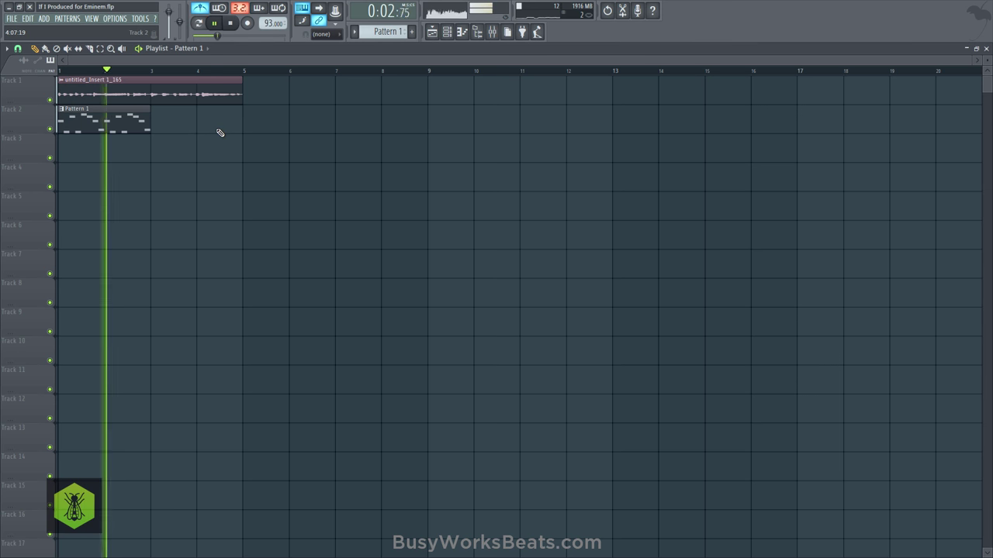
pyautogui.press('space')
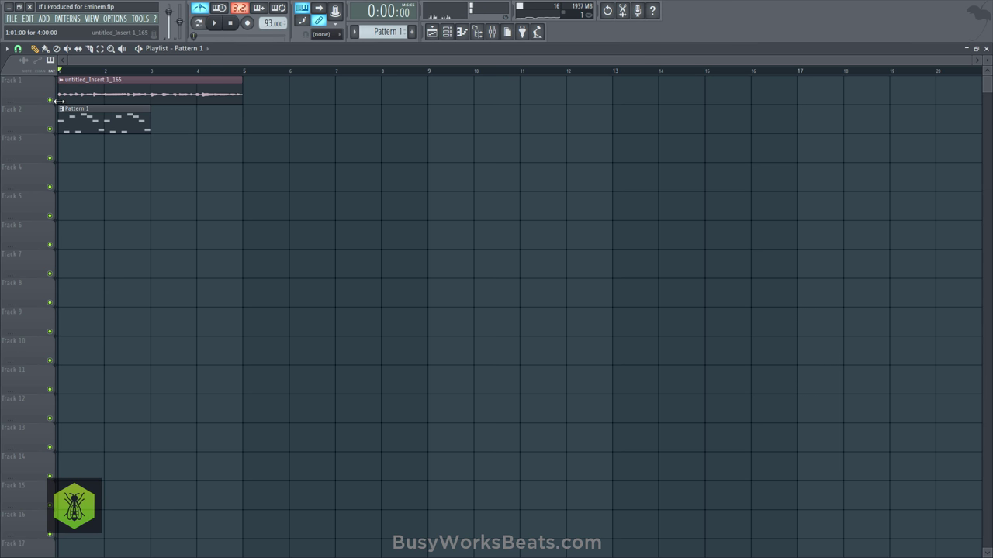
# Step: Open Pattern 1's Keyscape notes in the piano roll from its playlist clip and play the start
pyautogui.click(61, 109)
pyautogui.click(81, 147)
pyautogui.press('space')
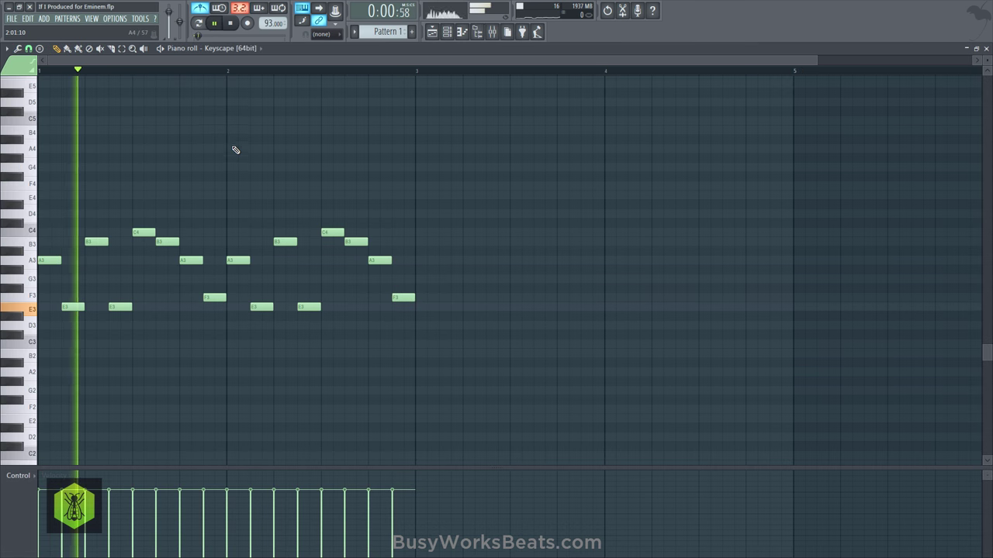
pyautogui.press('space')
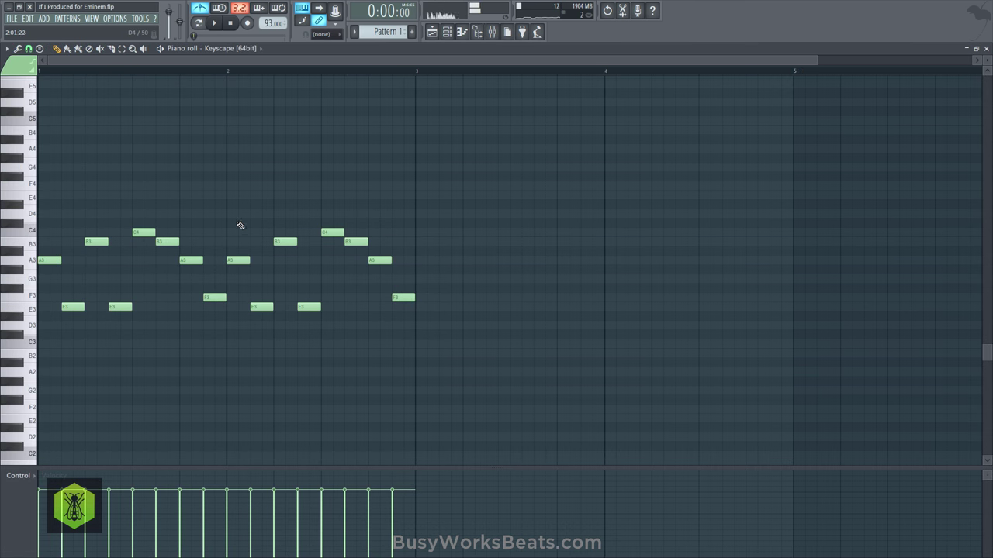
# Step: Replace the first three notes of bar 2 with C4, B3 and A3, and delete the fourth note, E3
pyautogui.moveTo(231, 198); pyautogui.dragTo(231, 231)
pyautogui.click(248, 244)
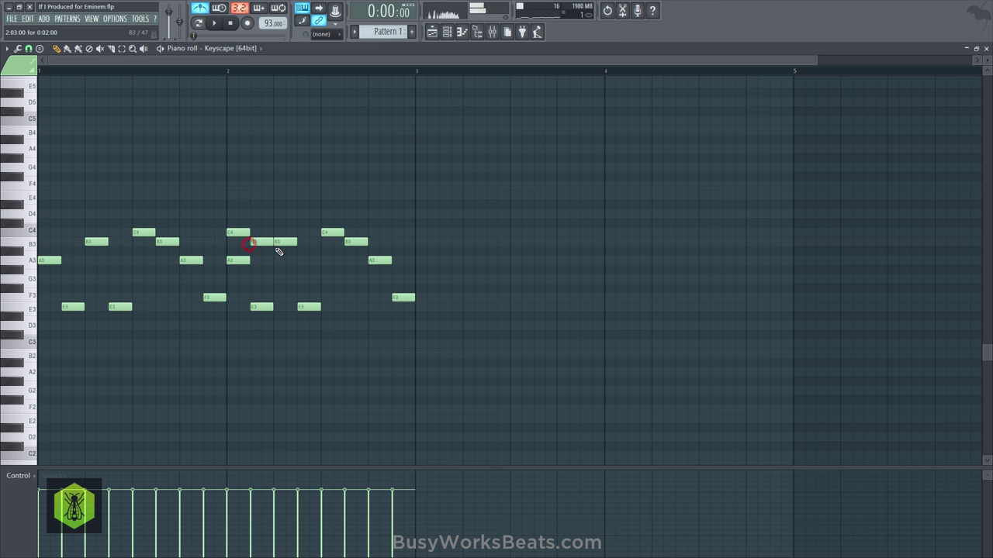
pyautogui.click(277, 259)
pyautogui.rightClick(281, 241)
pyautogui.rightClick(238, 260)
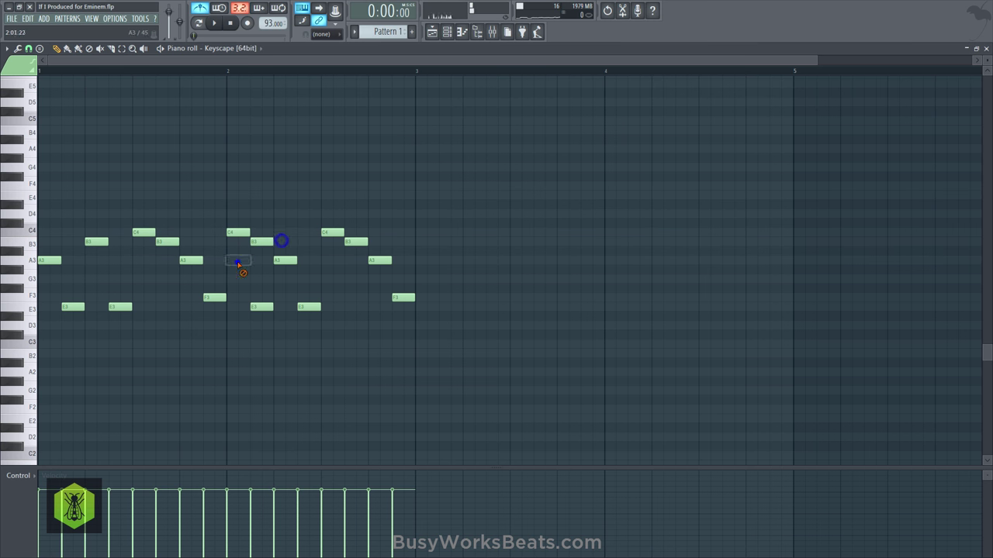
pyautogui.rightClick(263, 305)
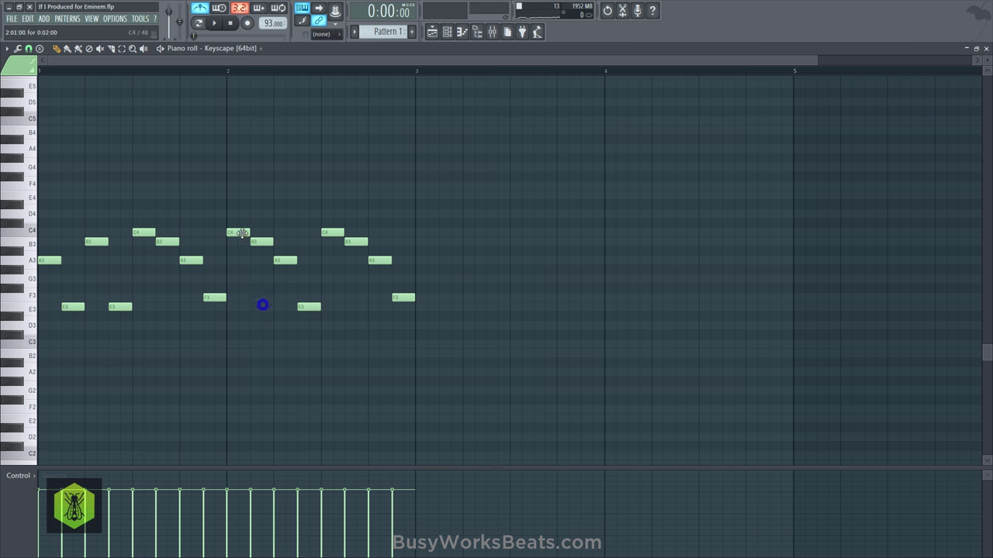
pyautogui.click(278, 259)
pyautogui.rightClick(311, 306)
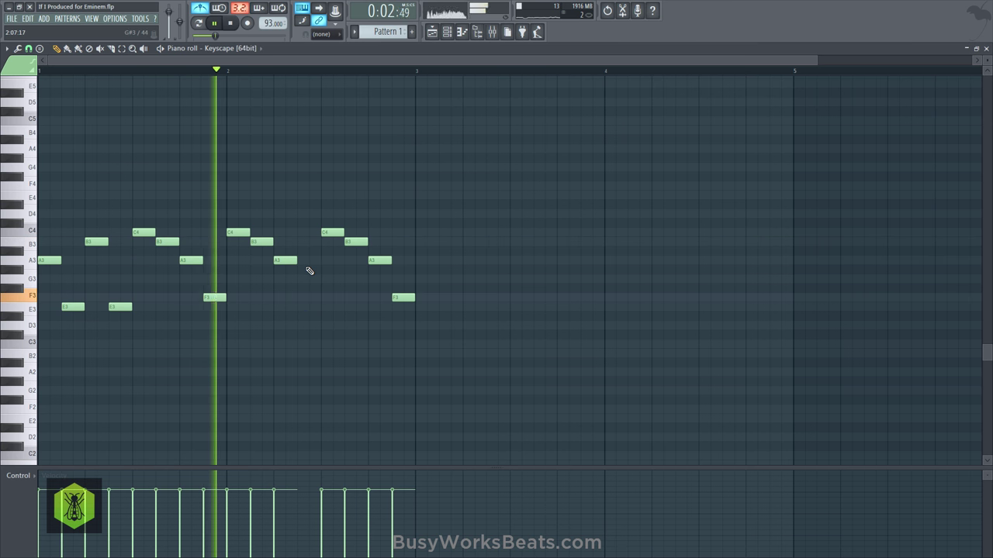
# Step: Play the revised Keyscape melody repeatedly from the beginning to judge what should fill the gap in bar 2
pyautogui.press('space')
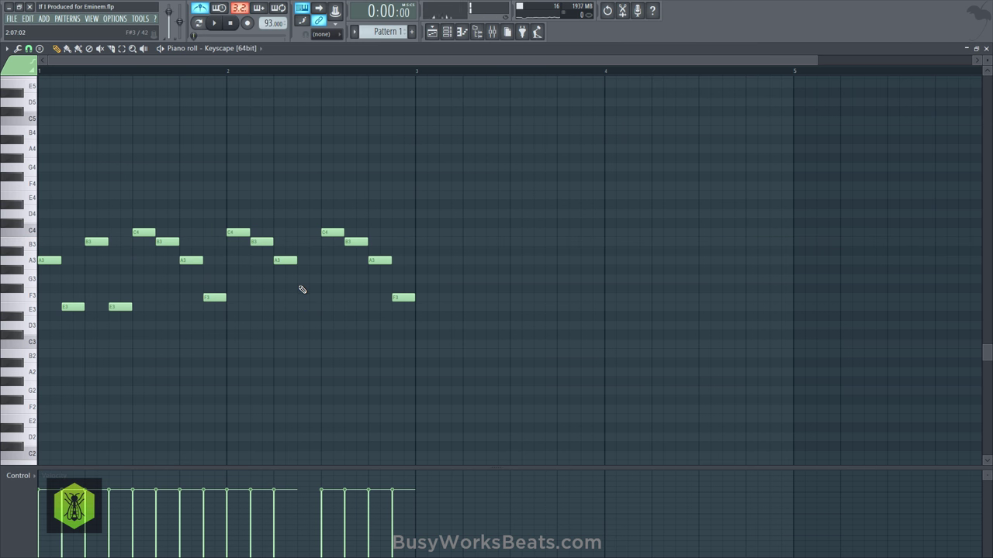
pyautogui.press('space')
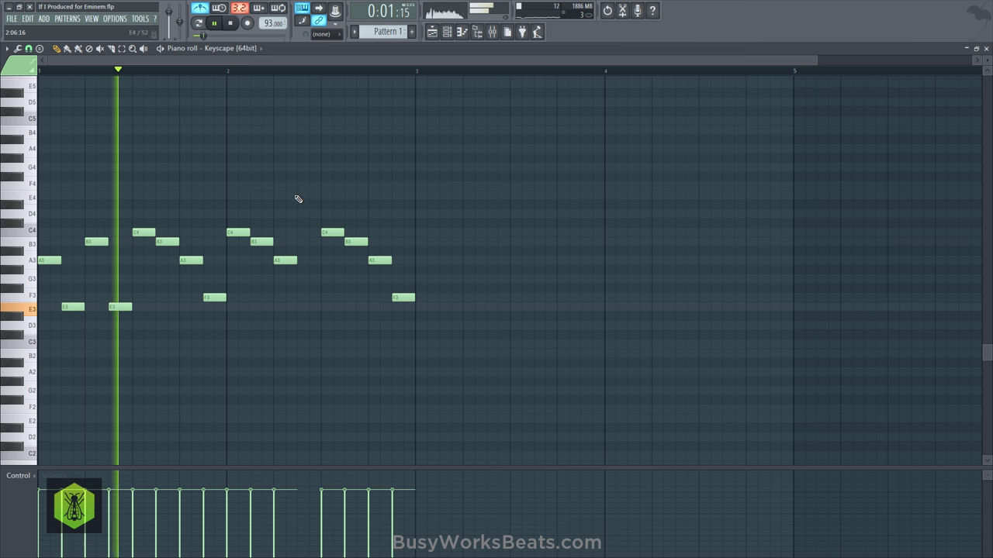
pyautogui.press('space')
pyautogui.click(447, 32)
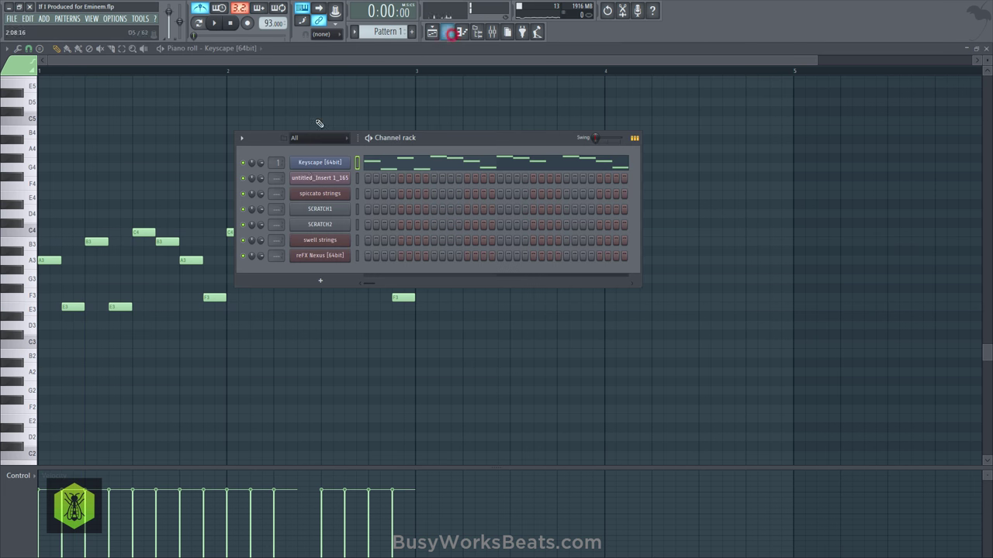
pyautogui.press('space')
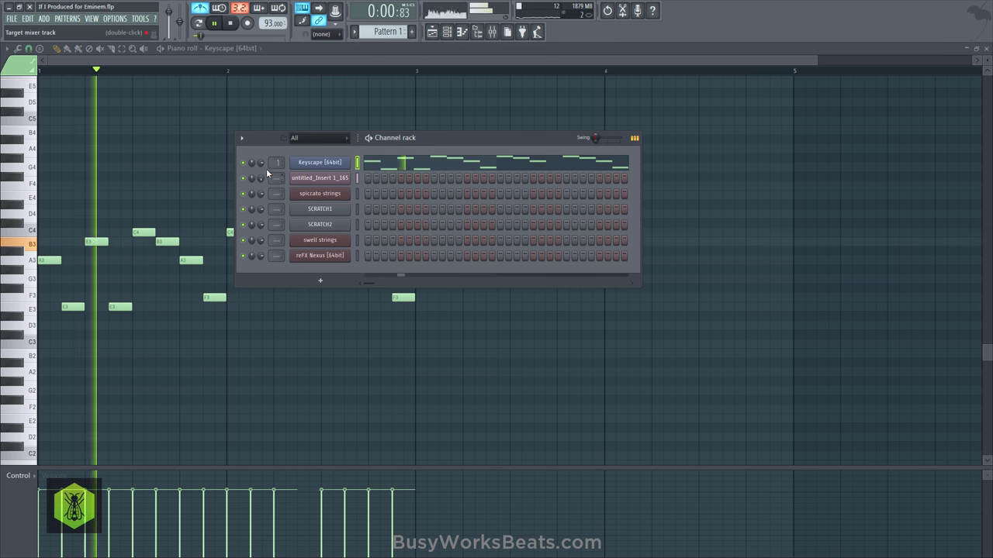
pyautogui.press('space')
pyautogui.press('space')
pyautogui.press('F6')
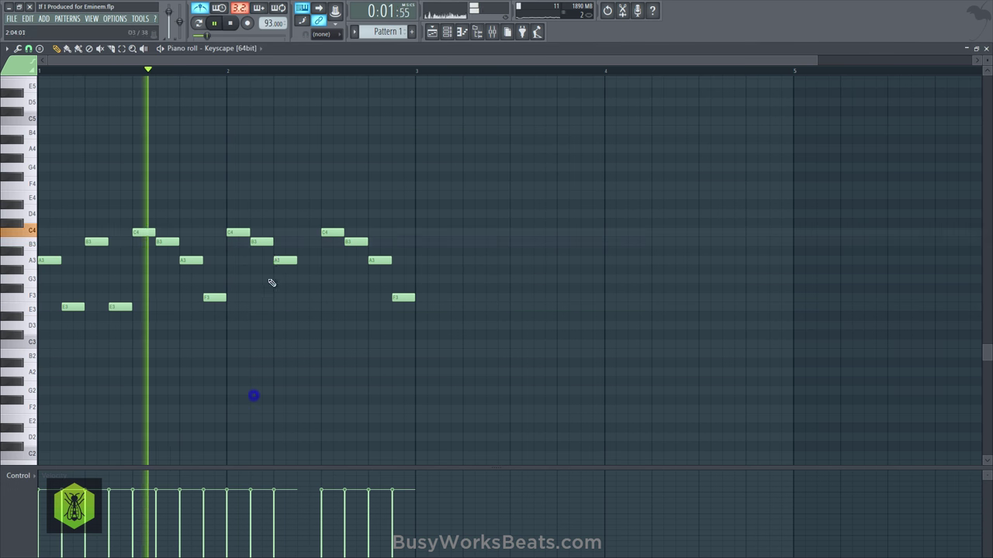
pyautogui.press('space')
pyautogui.press('space')
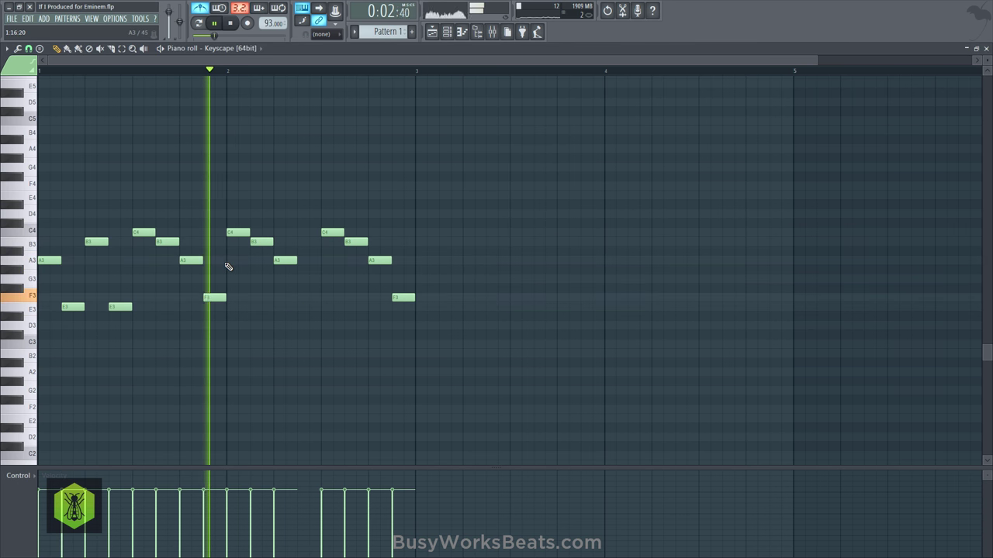
pyautogui.press('space')
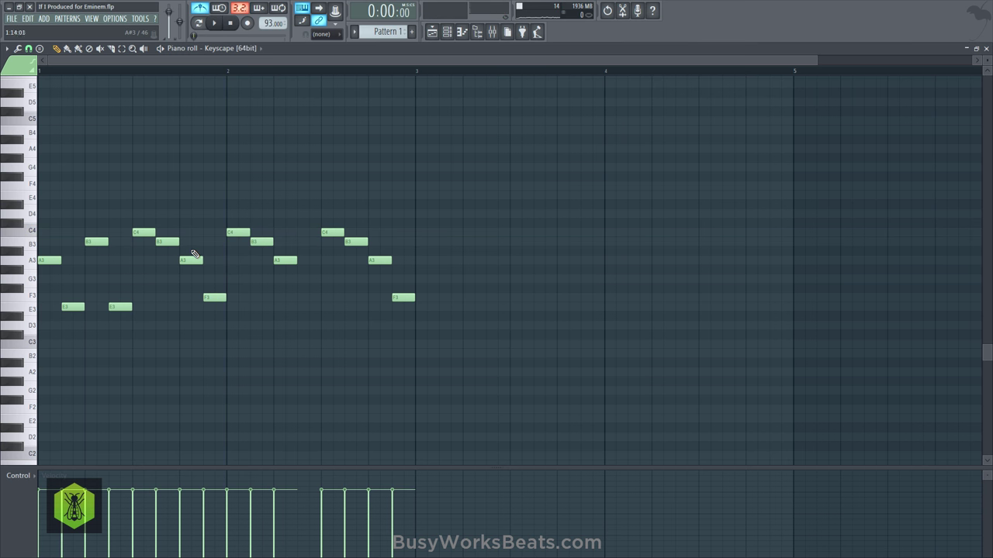
# Step: Save the project and replay the start of the melody
pyautogui.keyDown('ctrl'); pyautogui.moveTo(190, 247); pyautogui.dragTo(229, 318); pyautogui.keyUp('ctrl')
pyautogui.rightClick(230, 318)
pyautogui.hotkey('ctrl', 's')
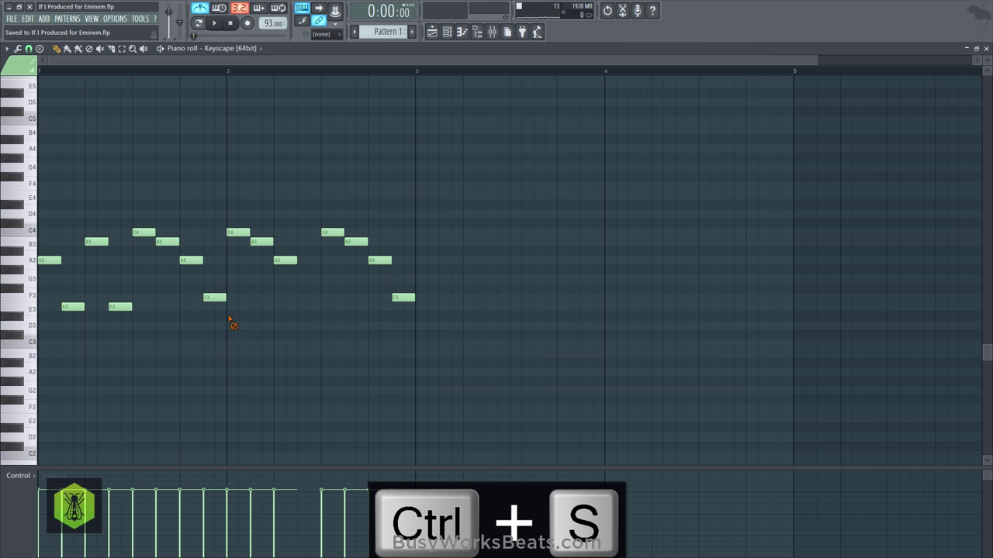
pyautogui.press('space')
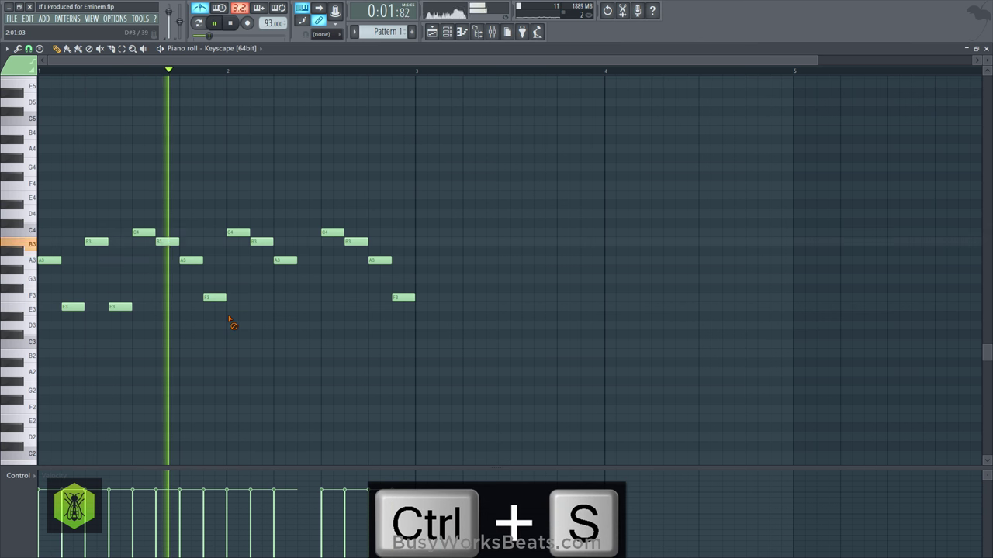
pyautogui.press('space')
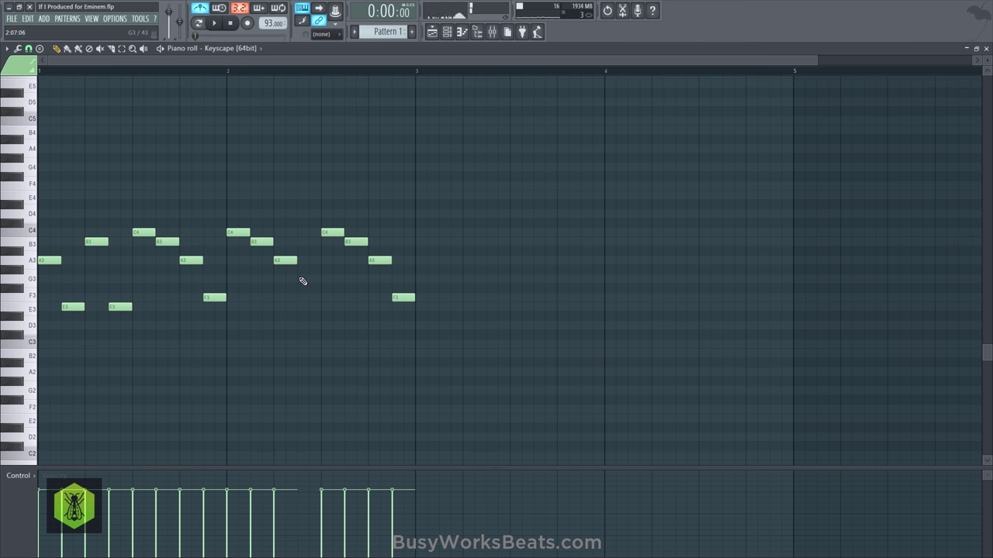
# Step: Add a G#3 note directly after the A3 in the first half of bar 2 and play the melody
pyautogui.click(299, 279)
pyautogui.moveTo(299, 279); pyautogui.dragTo(316, 299)
pyautogui.click(313, 295)
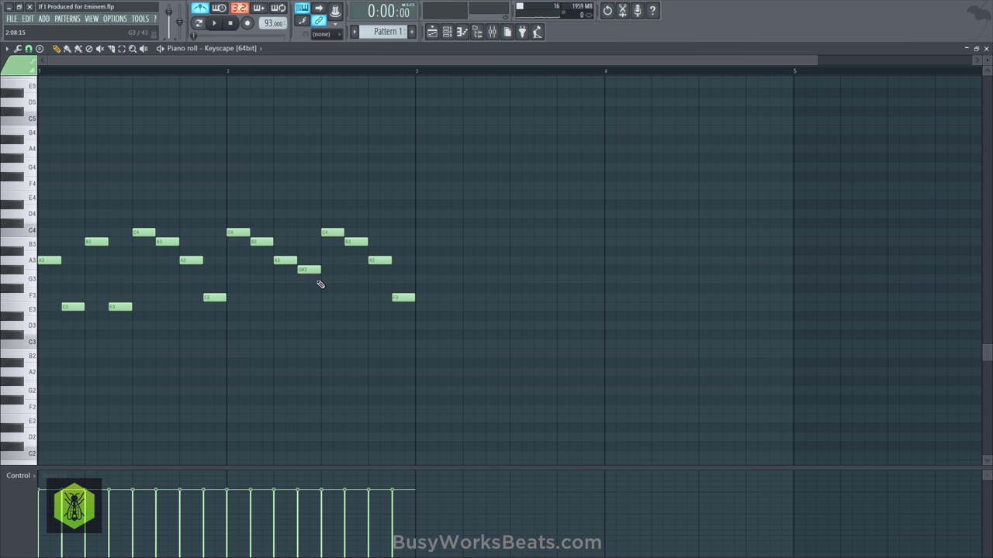
pyautogui.press('space')
pyautogui.press('space')
# Step: Replace the C4 starting bar 2's second half with A3 and the final F3 with G#3, and play the melody
pyautogui.rightClick(328, 231)
pyautogui.click(304, 268)
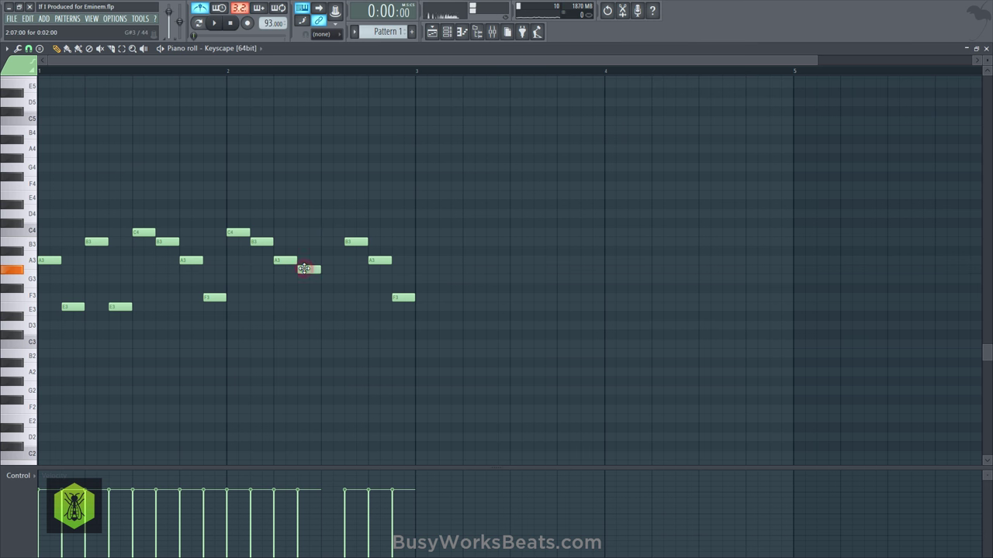
pyautogui.moveTo(327, 245); pyautogui.dragTo(330, 260)
pyautogui.click(349, 241)
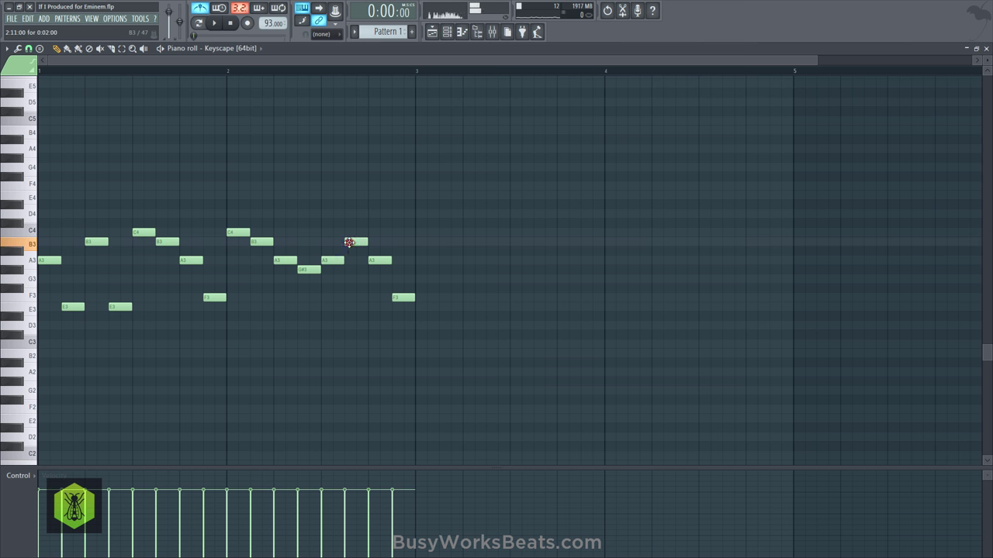
pyautogui.click(385, 260)
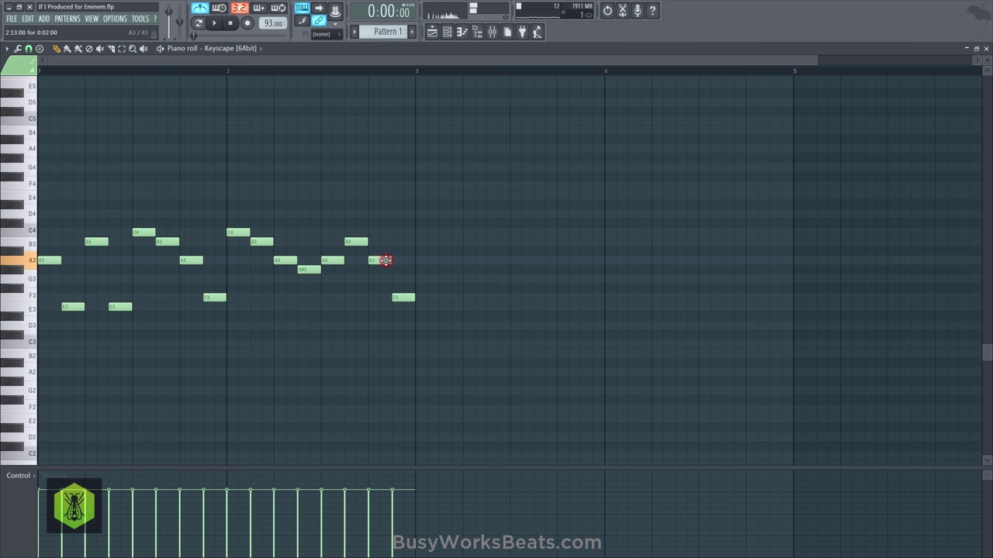
pyautogui.click(401, 269)
pyautogui.rightClick(401, 297)
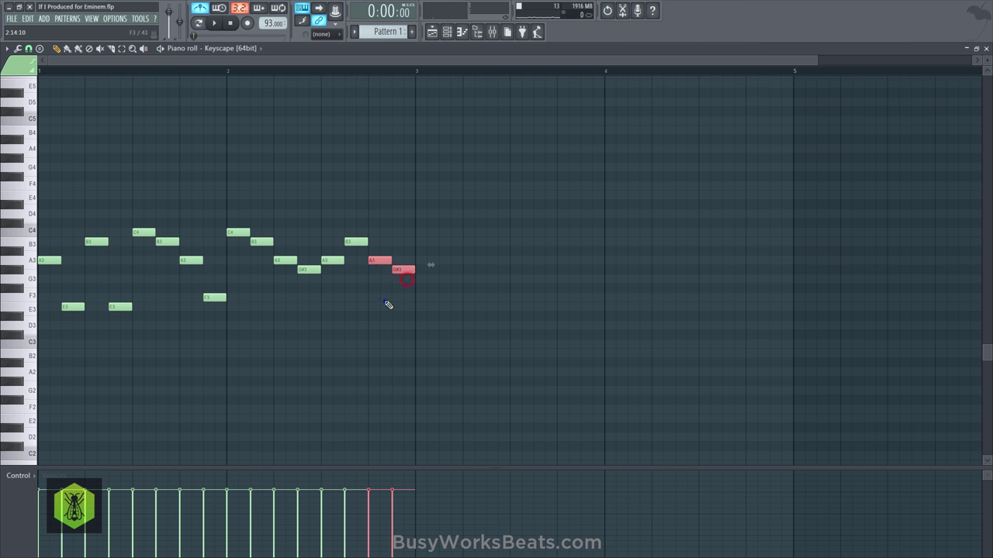
pyautogui.press('space')
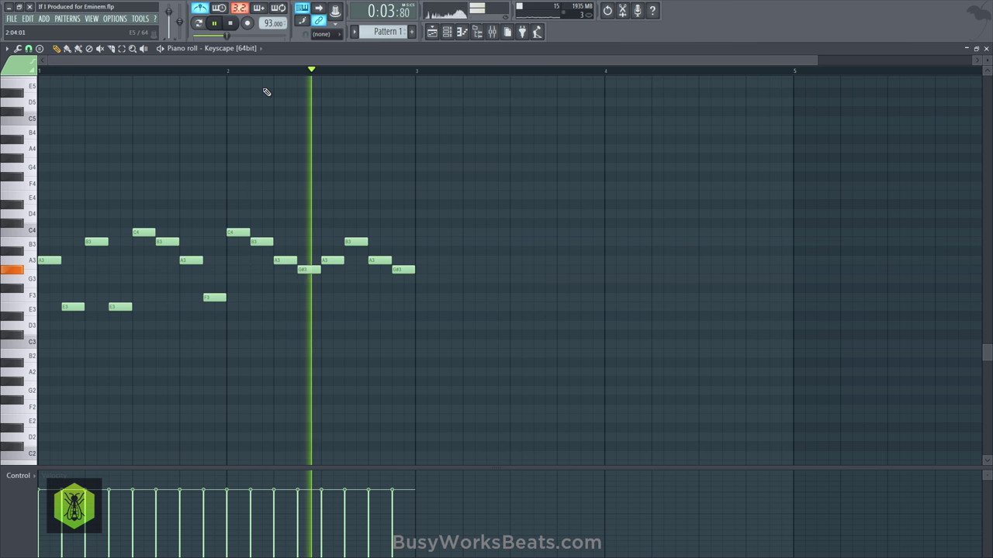
pyautogui.press('space')
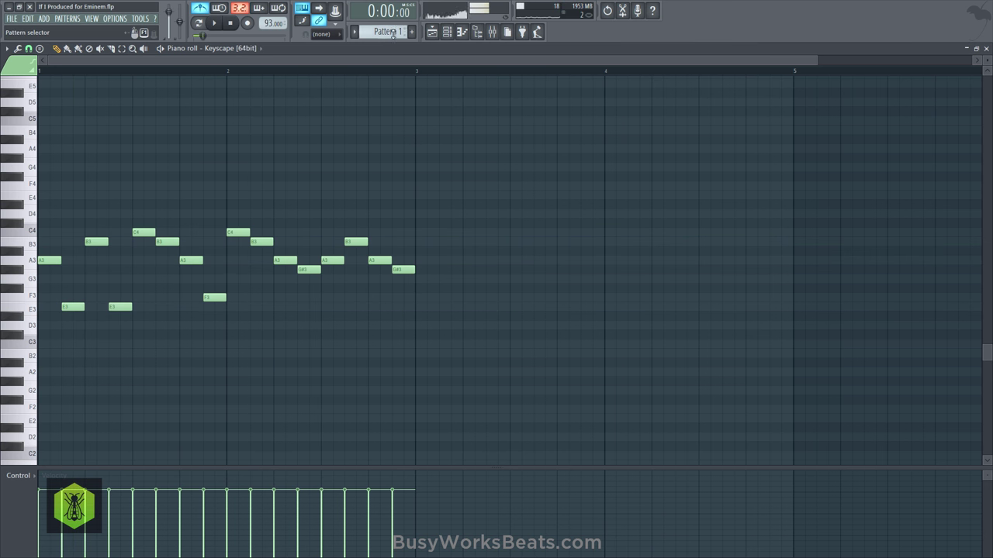
# Step: Return to the playlist and place a second Pattern 1 clip at bar 3 on Track 2
pyautogui.click(447, 31)
pyautogui.click(986, 49)
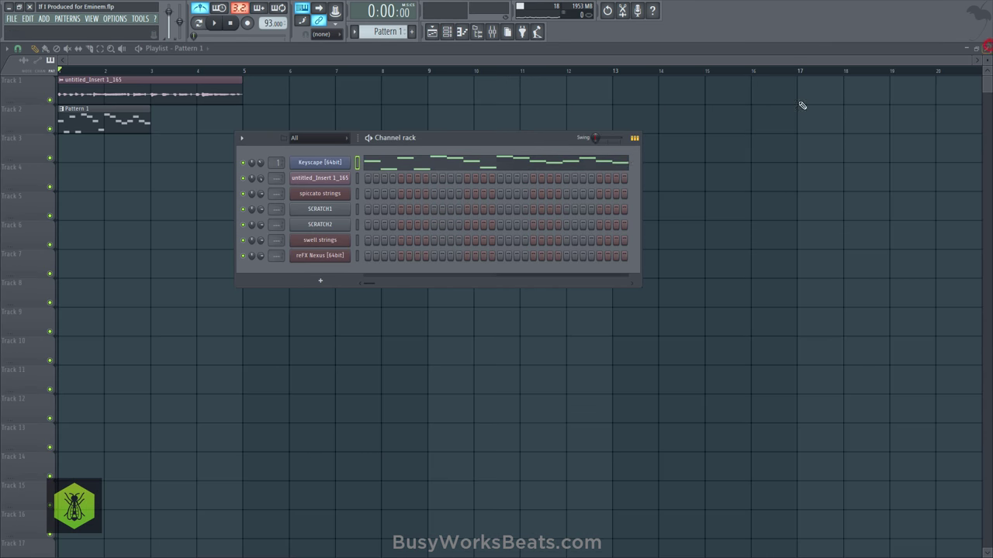
pyautogui.click(181, 131)
pyautogui.rightClick(187, 152)
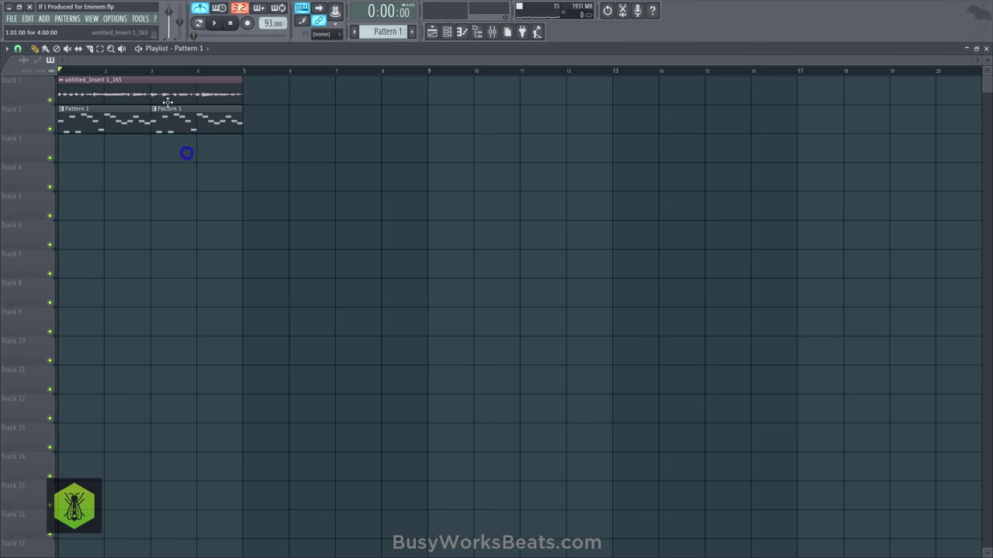
# Step: Delete the audio clip from Track 1 and save the project
pyautogui.rightClick(164, 86)
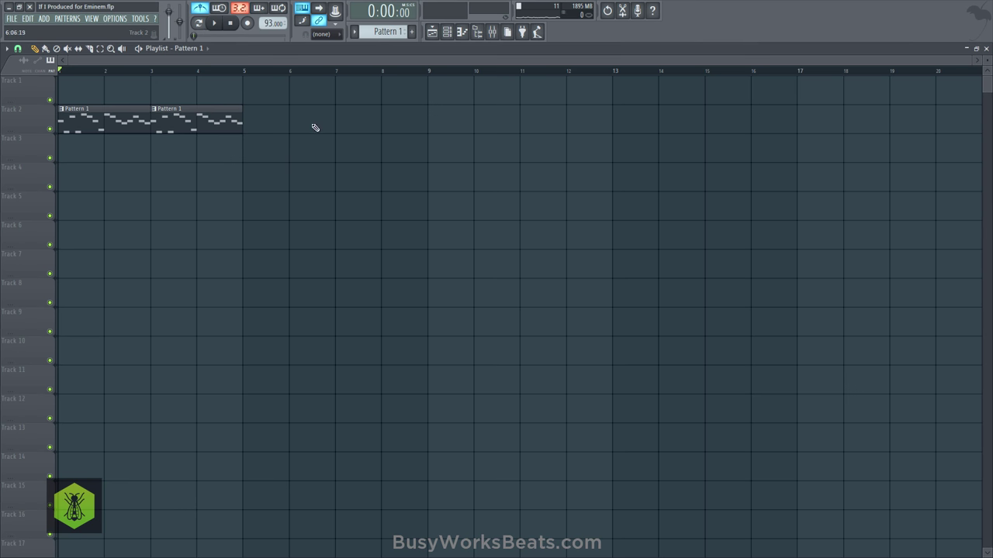
pyautogui.hotkey('ctrl', 's')
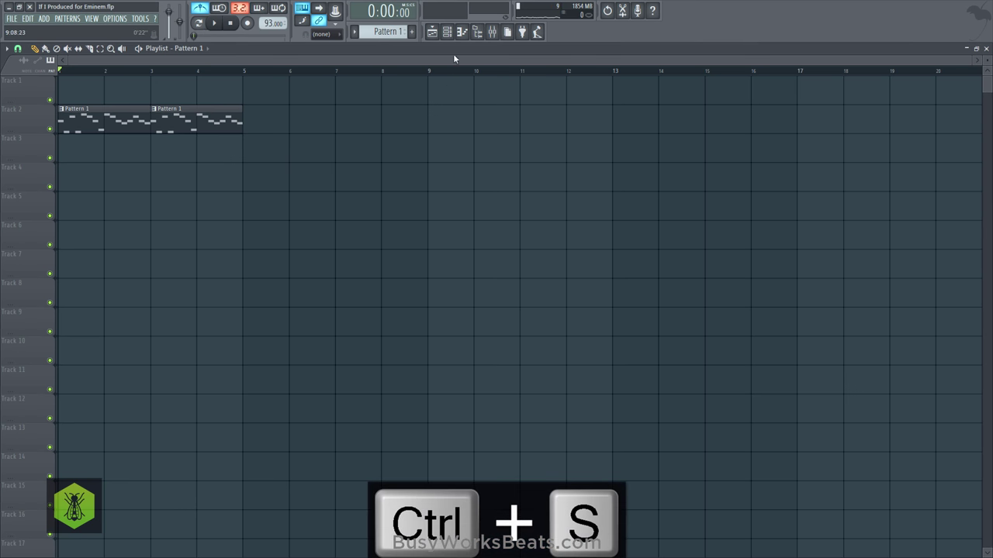
# Step: Open the Keyscape instrument, switch off its Wing Upright layer and play the melody
pyautogui.click(448, 31)
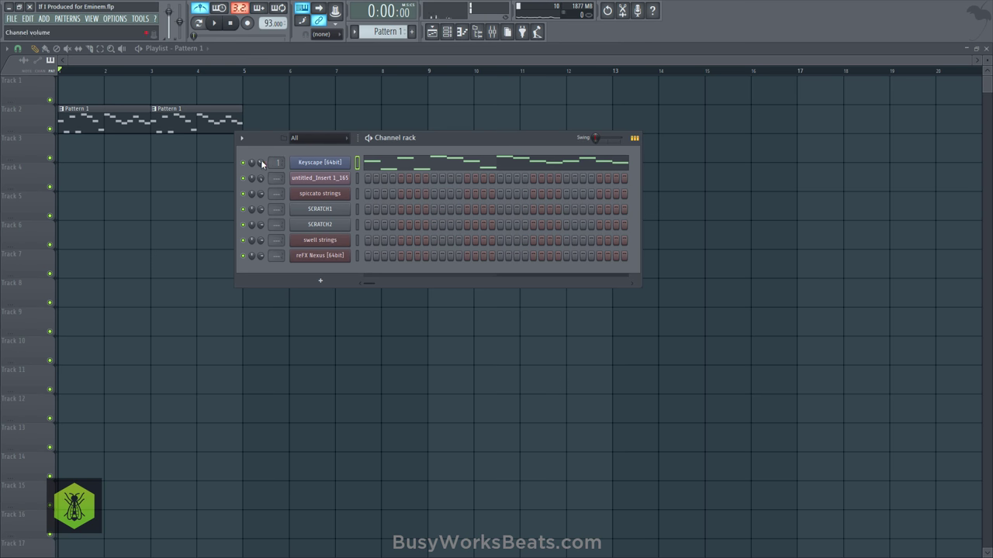
pyautogui.click(320, 162)
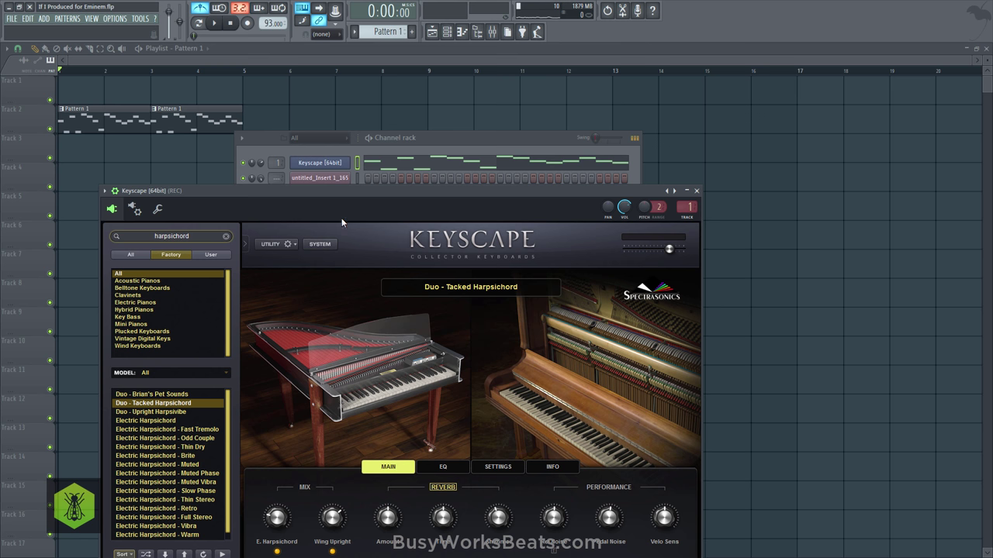
pyautogui.moveTo(341, 222); pyautogui.dragTo(335, 151)
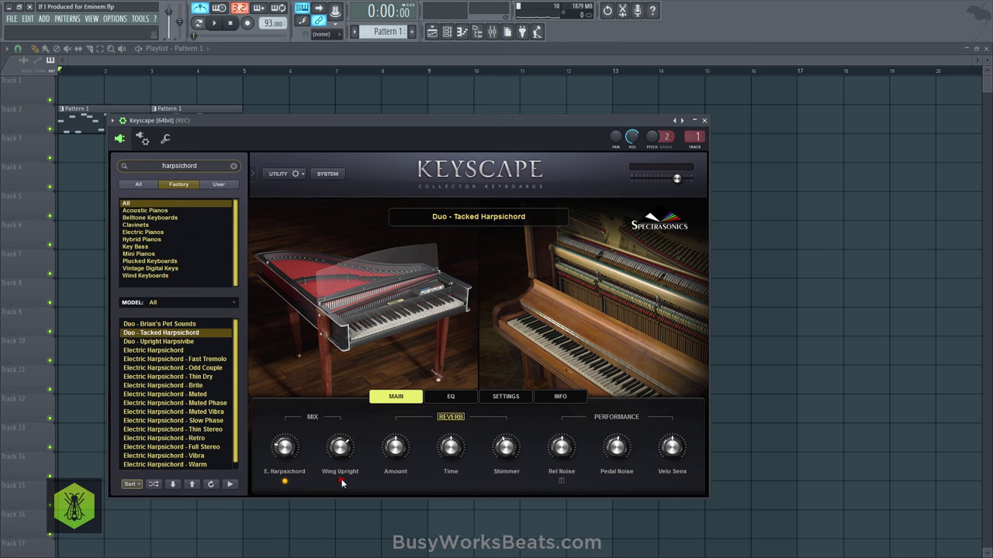
pyautogui.press('space')
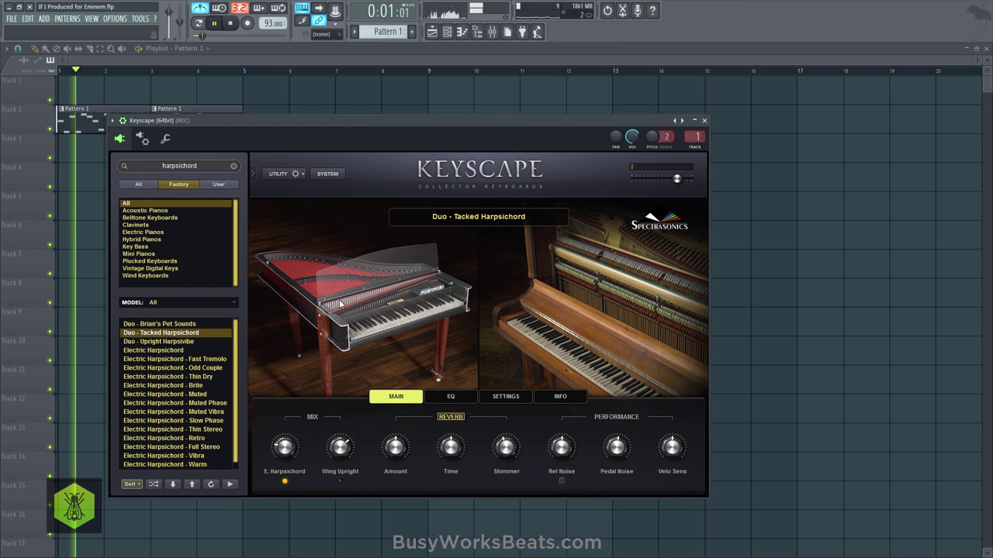
pyautogui.press('space')
# Step: Review Keyscape's EQ, Settings and Info pages, and turn off the Reverb on the Main page
pyautogui.moveTo(285, 446)
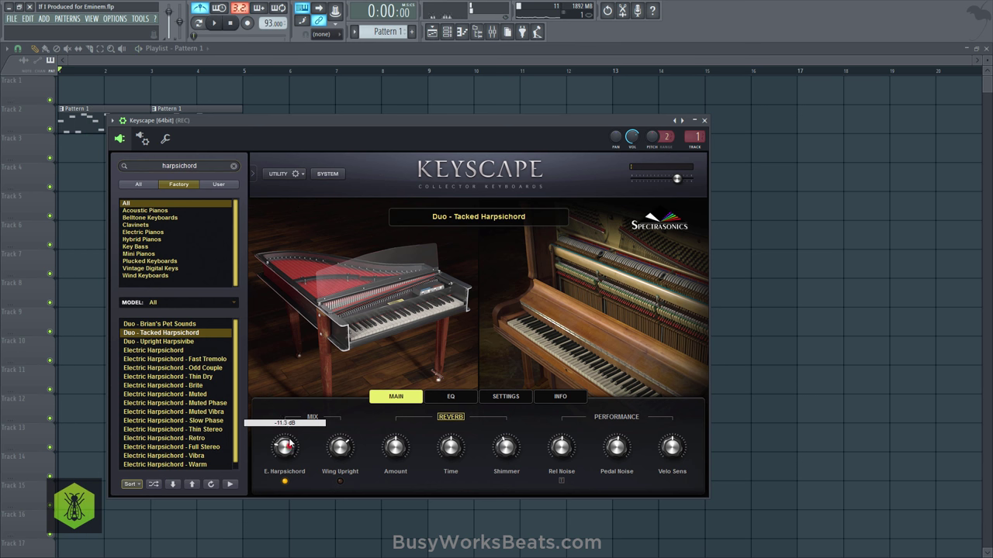
pyautogui.click(449, 398)
pyautogui.click(501, 397)
pyautogui.click(551, 398)
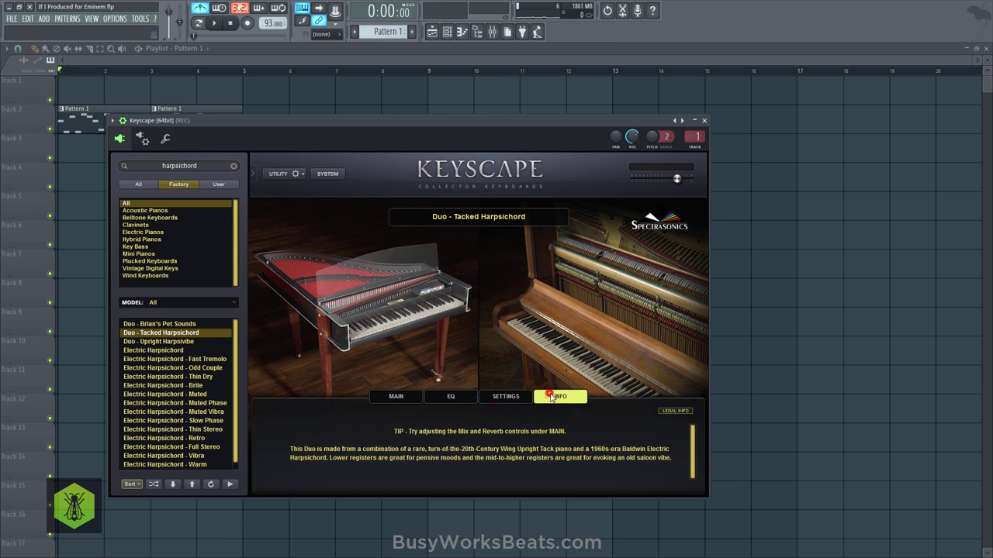
pyautogui.click(390, 398)
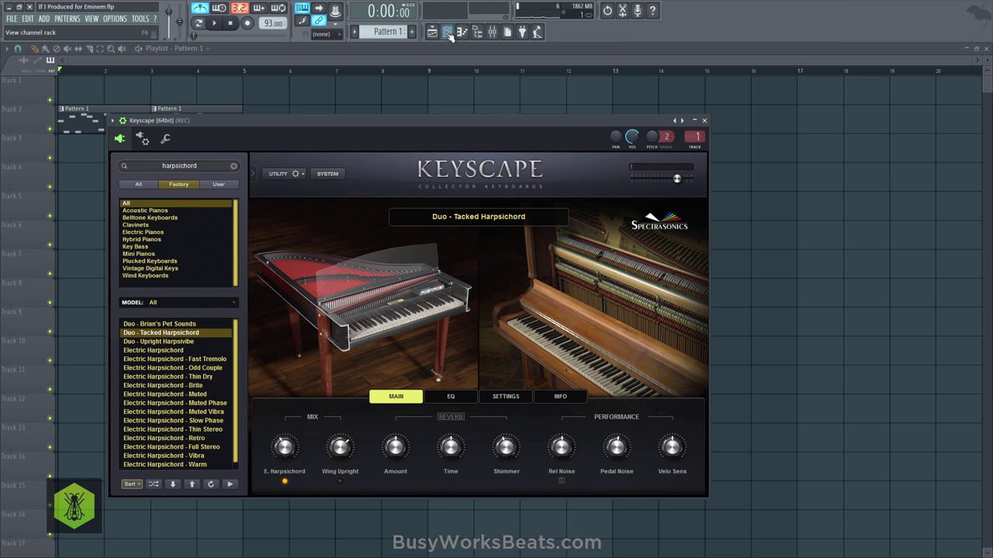
# Step: Shorten all the Keyscape notes in Pattern 1 together to about a quarter of their length and play them
pyautogui.click(449, 35)
pyautogui.click(384, 164)
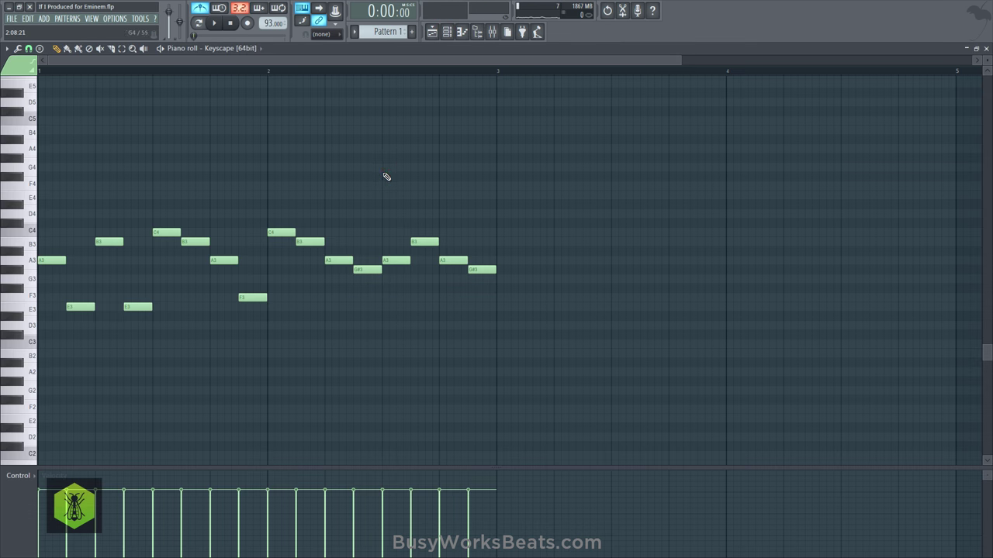
pyautogui.hotkey('ctrl', 'a')
pyautogui.moveTo(495, 269); pyautogui.dragTo(475, 267)
pyautogui.press('space')
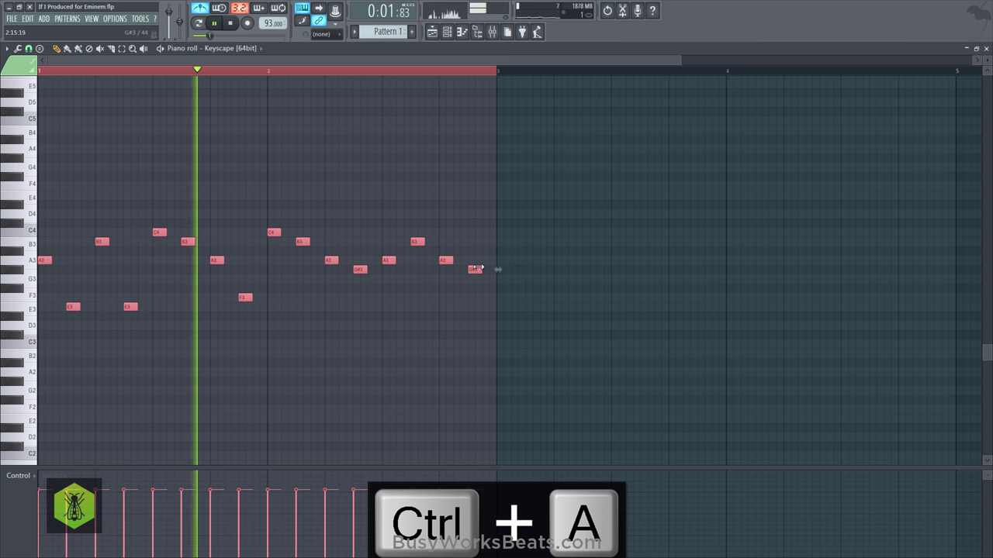
pyautogui.click(454, 306)
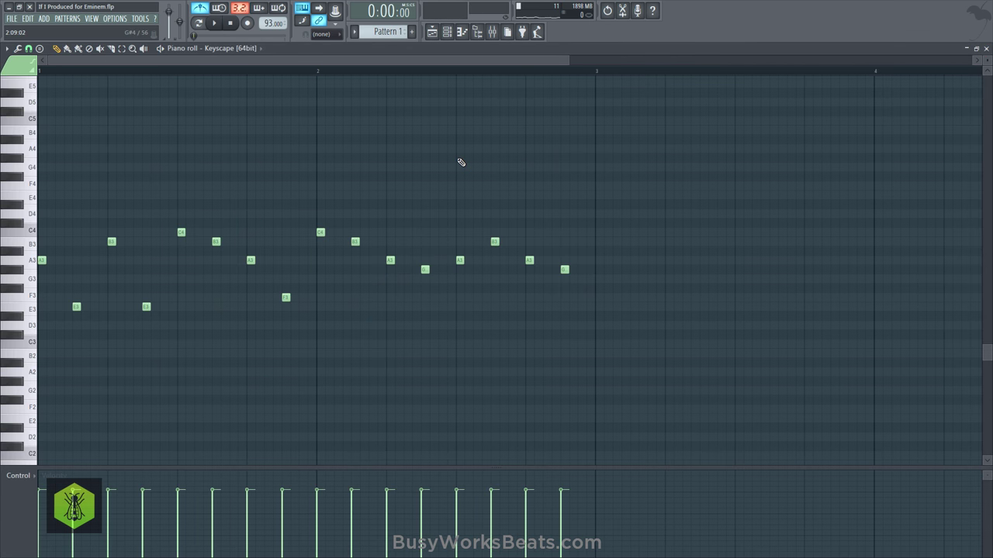
# Step: Add short B3 and A3 notes between the last A3 and G#3 notes of bar 2 in the Keyscape melody and play it
pyautogui.click(453, 73)
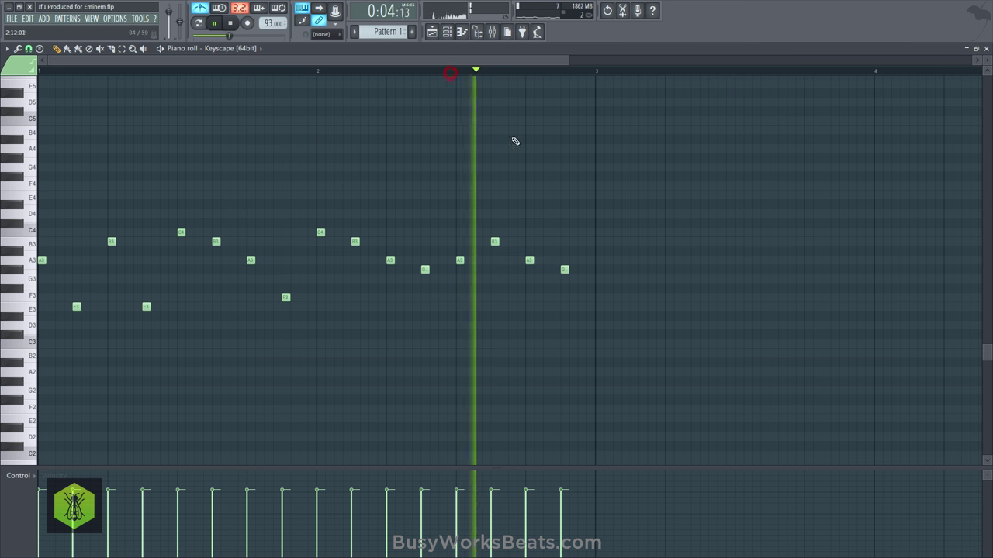
pyautogui.click(530, 260)
pyautogui.click(538, 242)
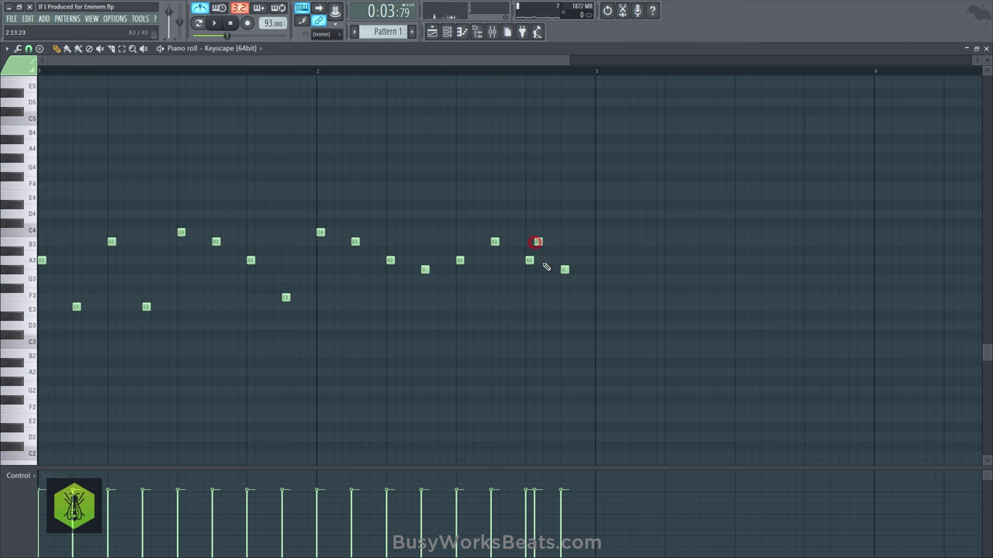
pyautogui.click(547, 259)
pyautogui.click(563, 269)
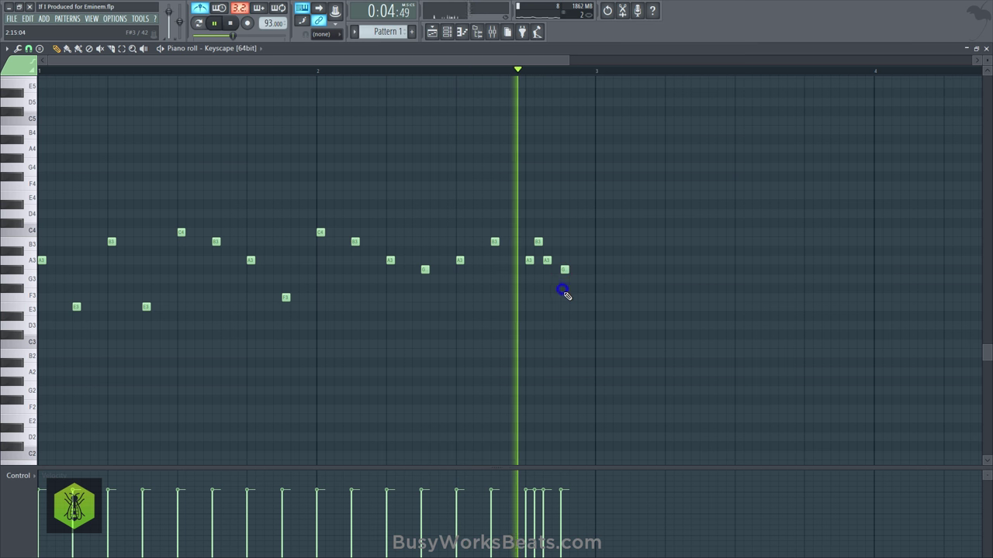
pyautogui.press('space')
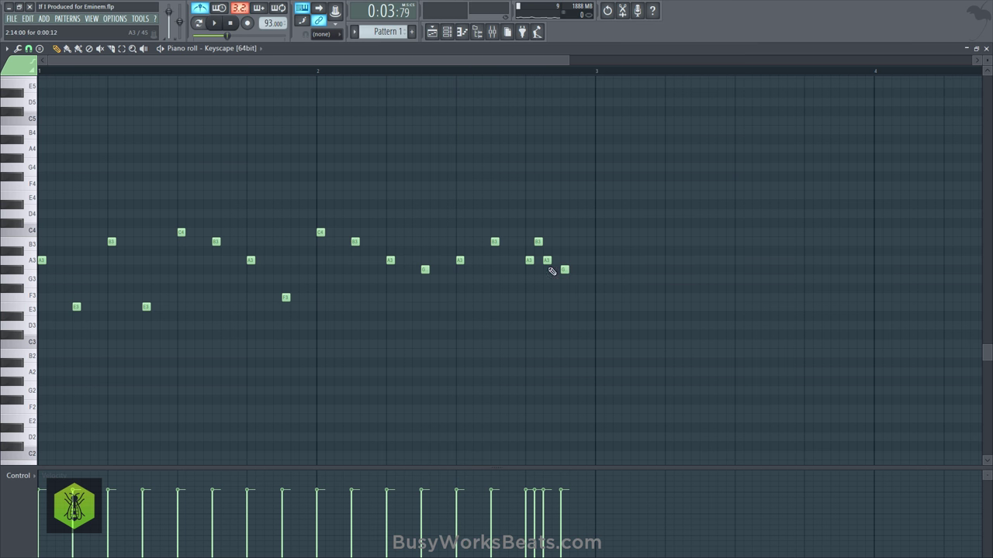
pyautogui.press('space')
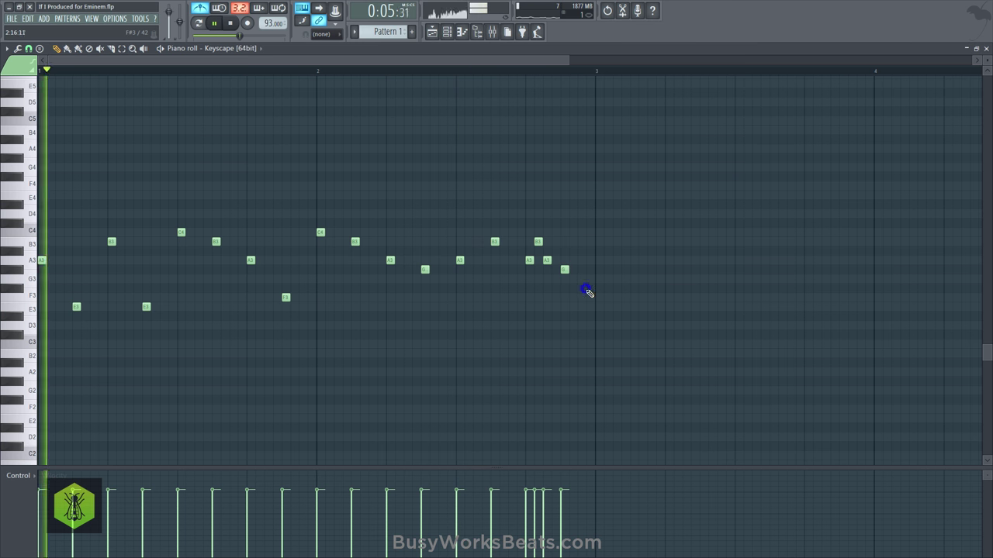
pyautogui.click(986, 48)
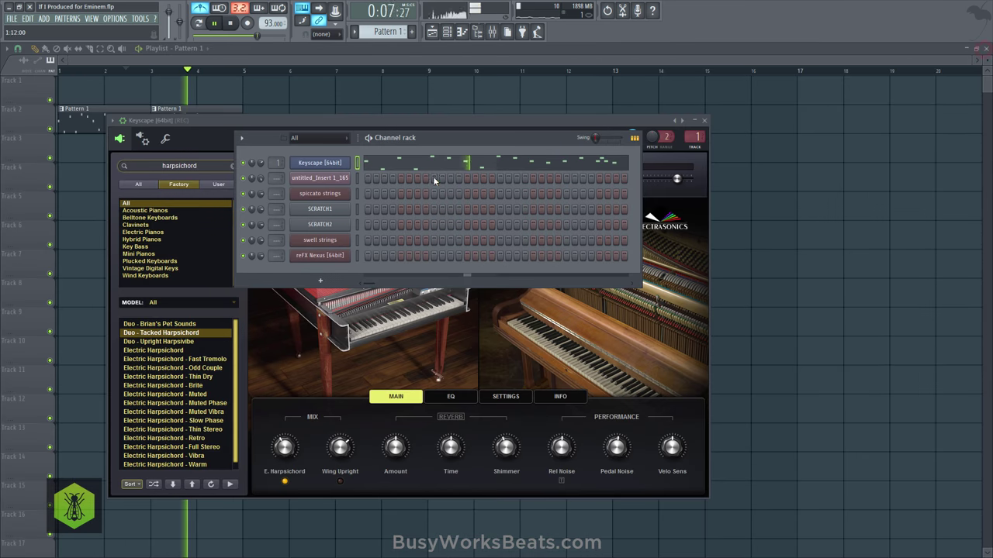
# Step: Set Keyscape's E. Harpsichord mix level to about 2.87 dB while the melody plays
pyautogui.press('space')
pyautogui.press('F12')
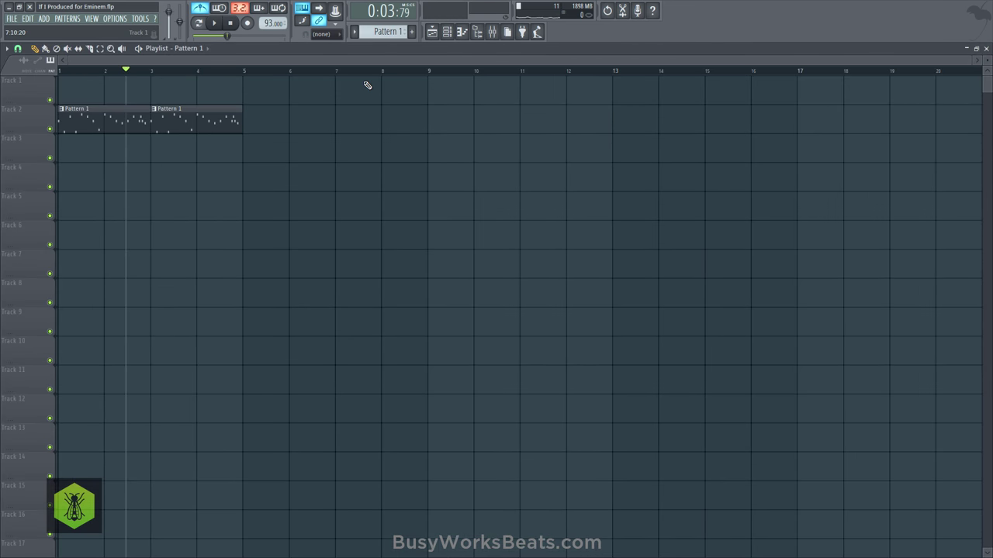
pyautogui.press('space')
pyautogui.press('F6')
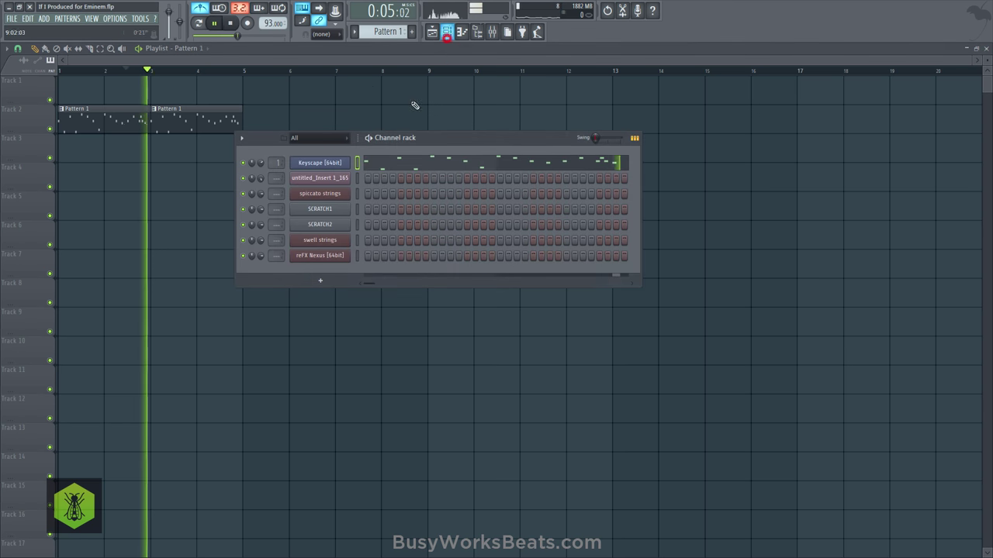
pyautogui.click(331, 161)
pyautogui.moveTo(285, 446)
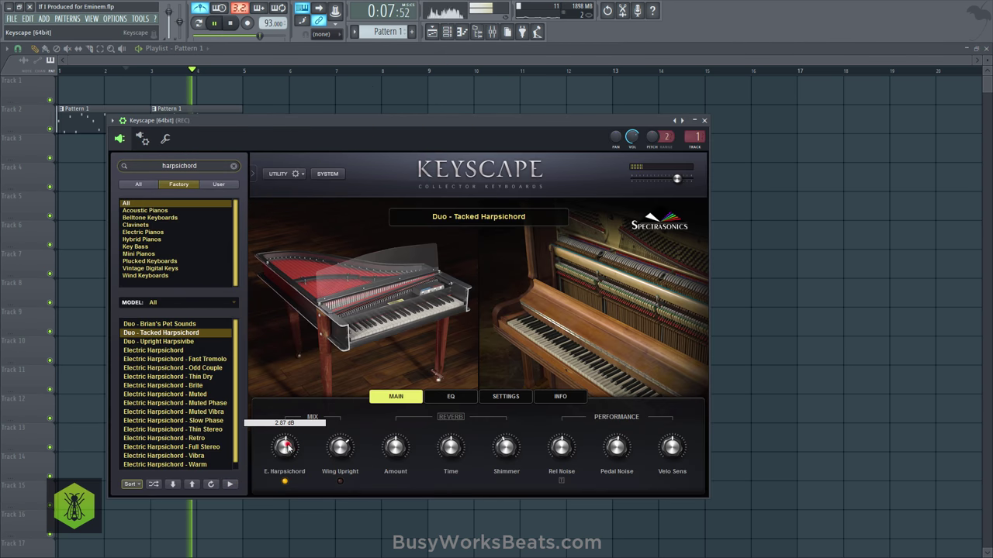
pyautogui.click(704, 121)
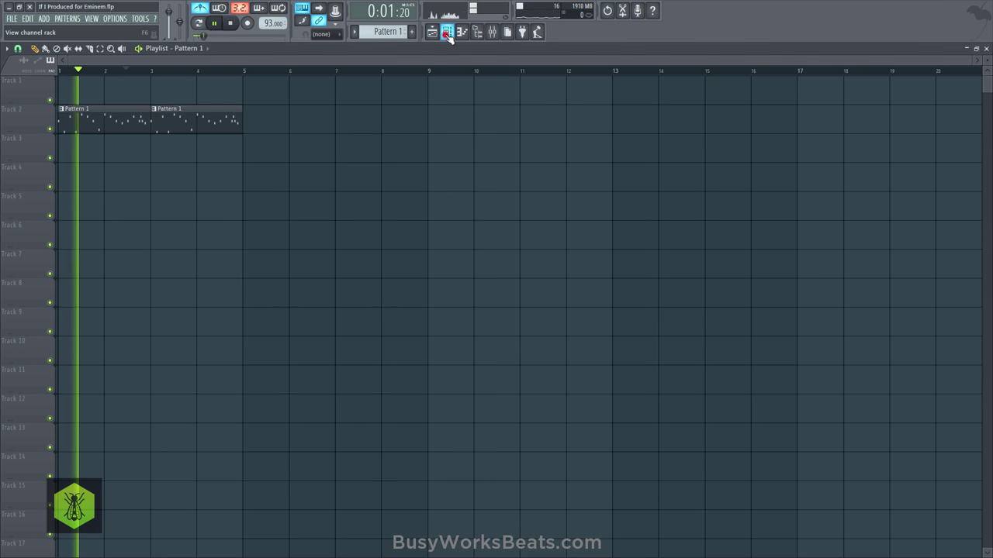
# Step: Reopen the Keyscape instrument from the channel rack to check its settings
pyautogui.click(448, 33)
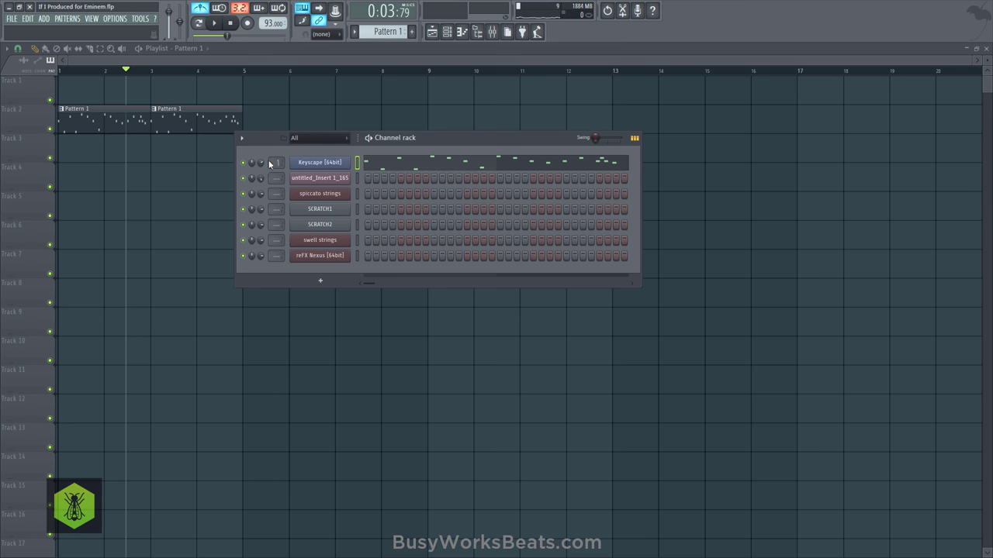
pyautogui.click(303, 162)
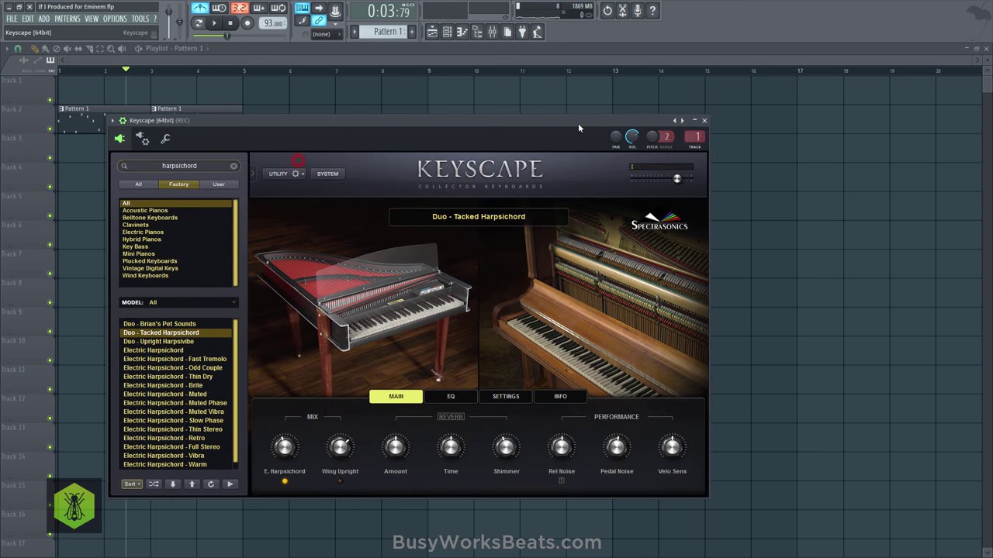
pyautogui.click(704, 121)
# Step: Turn off the metronome and return playback to the start of the song
pyautogui.press('space')
pyautogui.press('space')
pyautogui.click(230, 25)
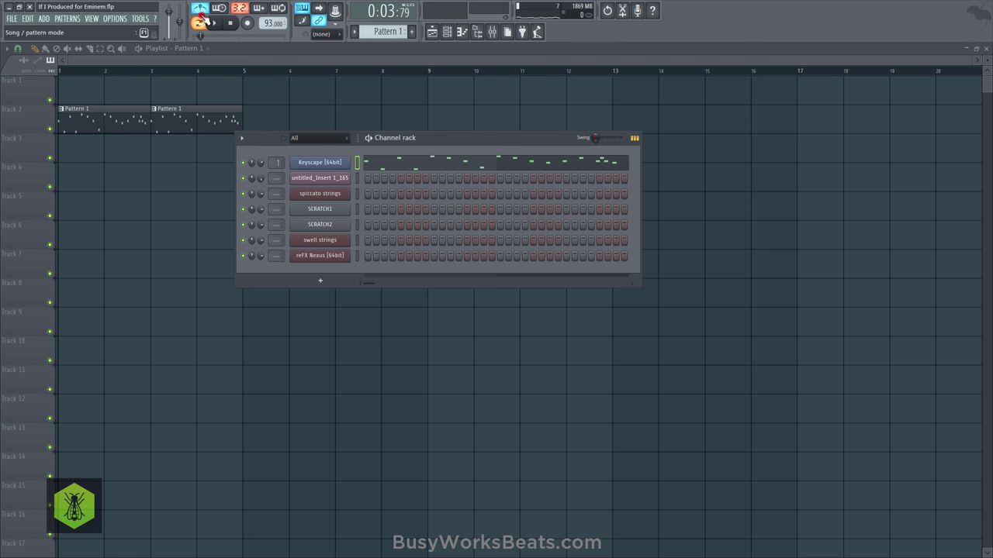
pyautogui.click(230, 25)
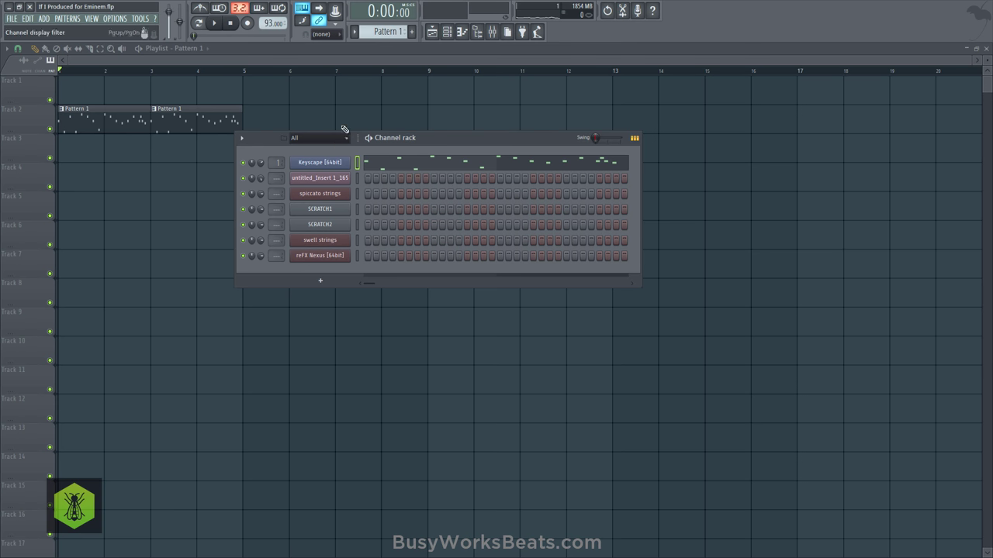
# Step: Copy the Keyscape notes from Pattern 1 and switch to the empty Pattern 2
pyautogui.click(378, 33)
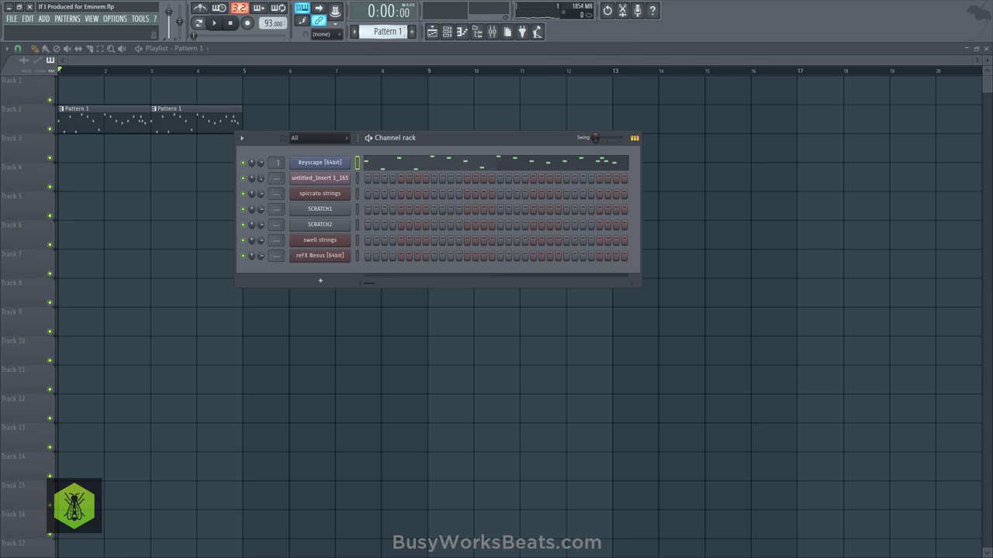
pyautogui.click(358, 161)
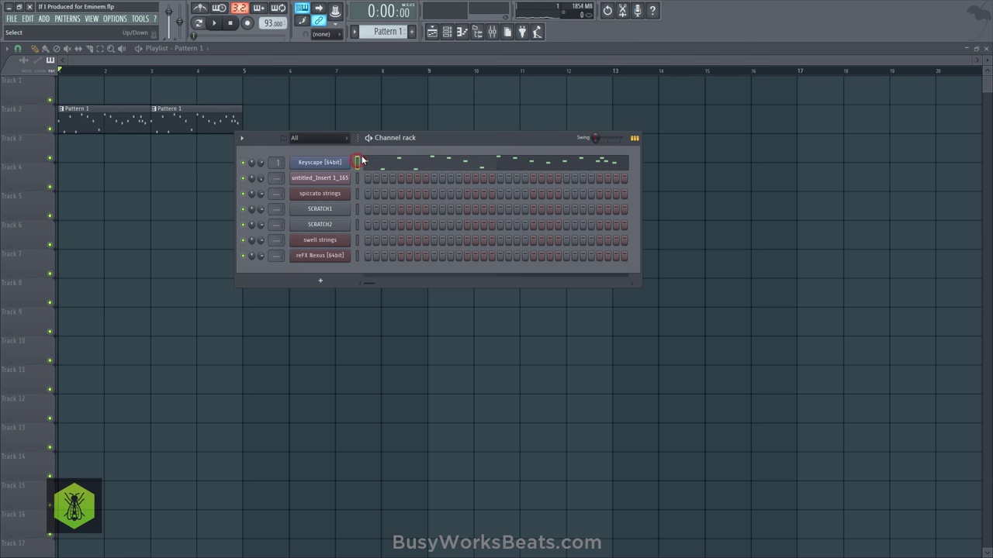
pyautogui.hotkey('ctrl', 'c')
pyautogui.scroll(-1, 385, 31)
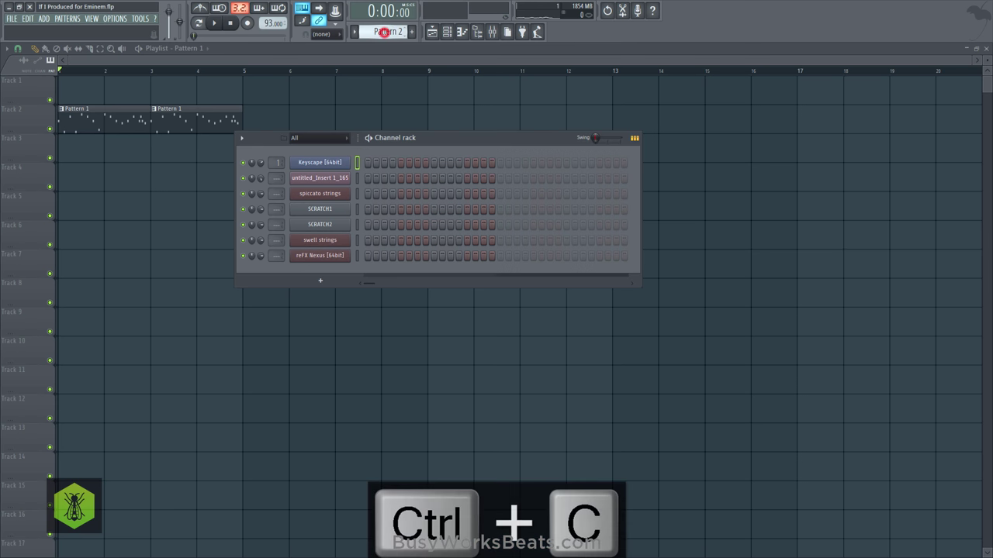
# Step: Load the ST Ender Spiccato 8RR 2Vel preset from the XP Hlw3 Epic Collection category into the spiccato strings channel
pyautogui.click(338, 196)
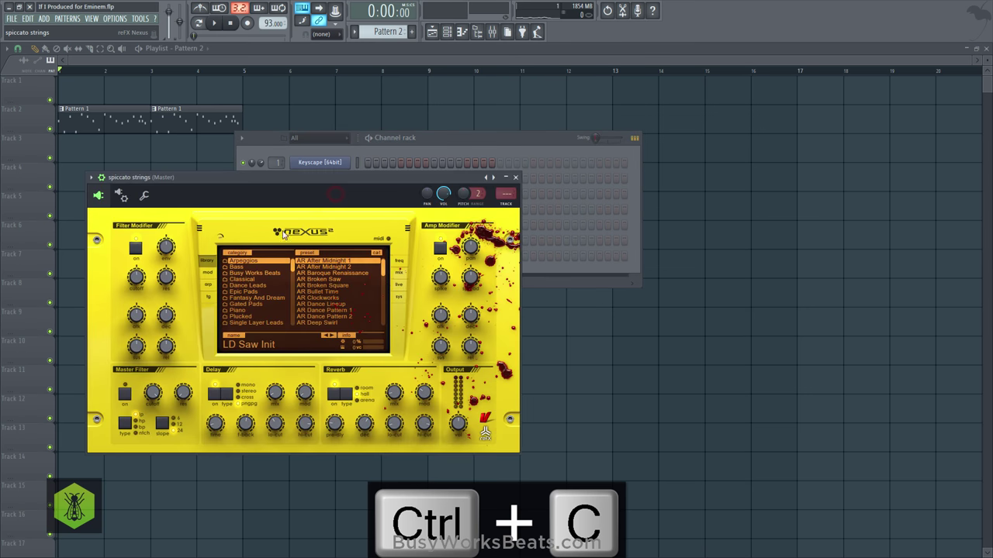
pyautogui.scroll(-5, 250, 301)
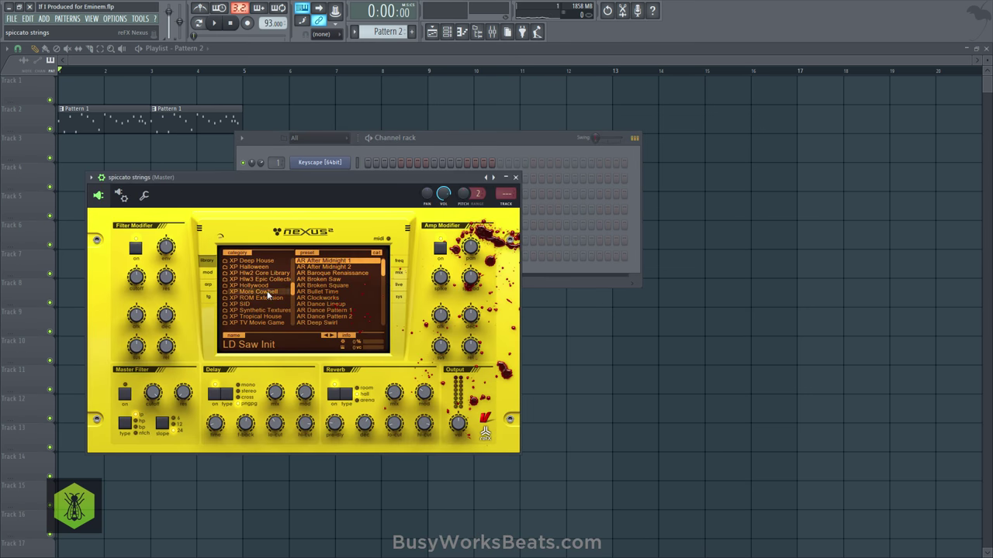
pyautogui.click(268, 280)
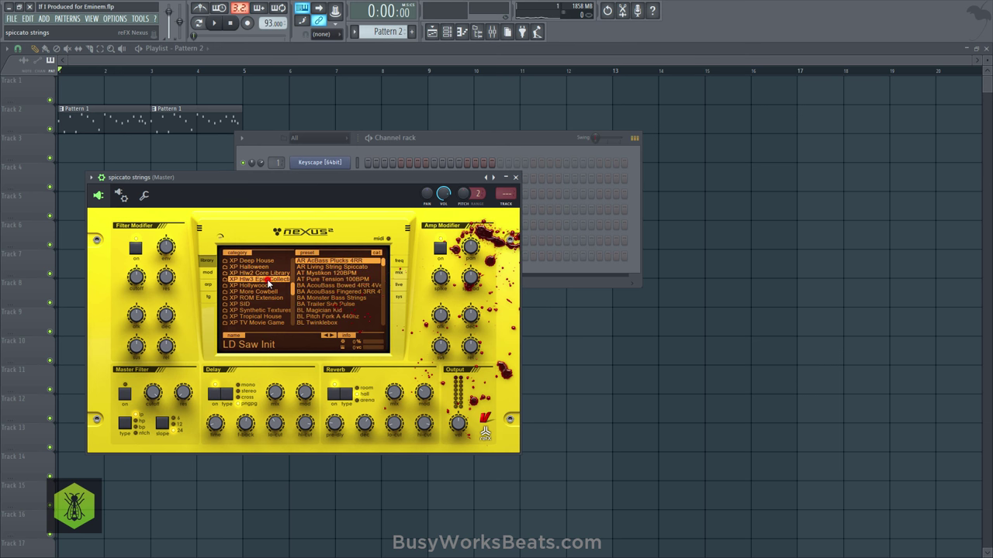
pyautogui.scroll(-5, 314, 296)
pyautogui.scroll(-10, 314, 295)
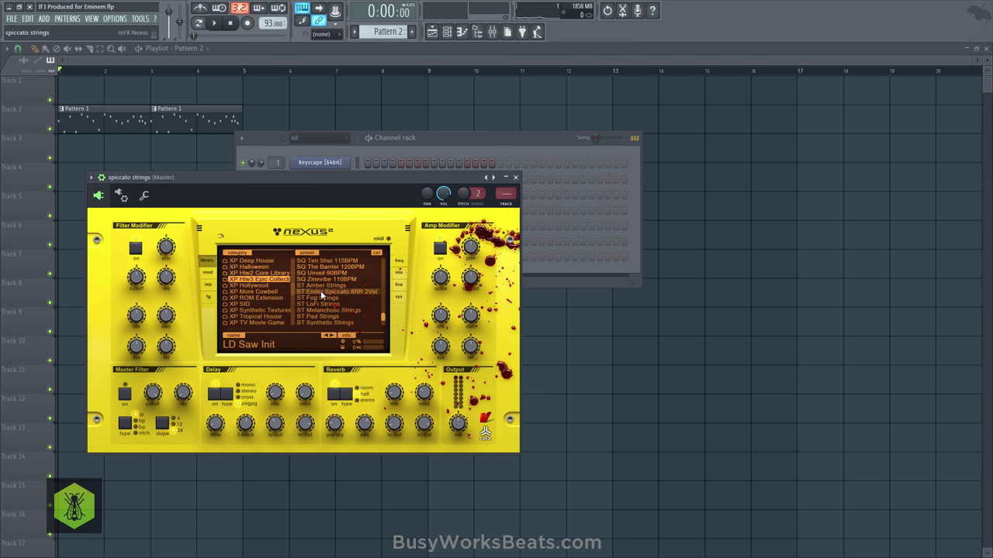
pyautogui.click(343, 290)
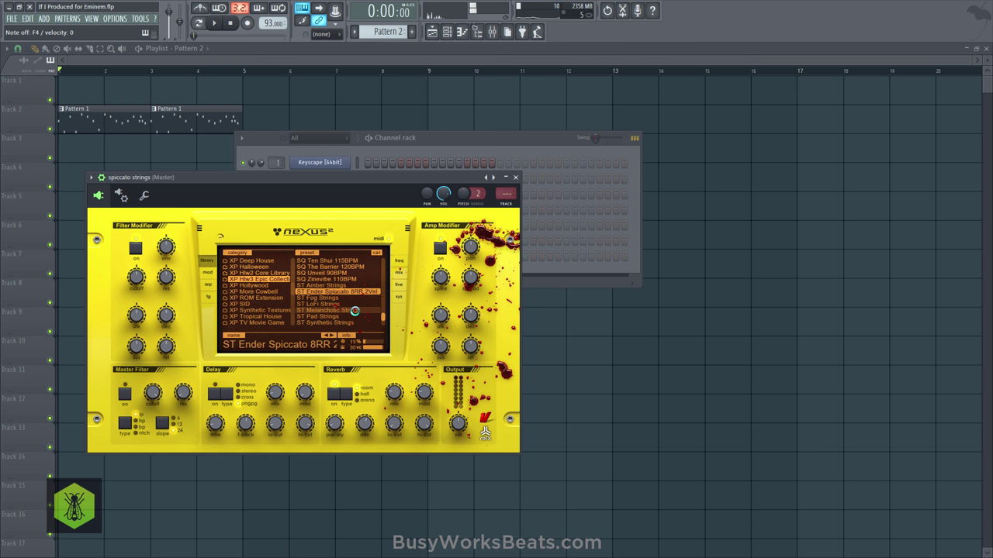
# Step: Route the spiccato strings channel to mixer track 2 and paste the copied melody into it in Pattern 2
pyautogui.click(515, 177)
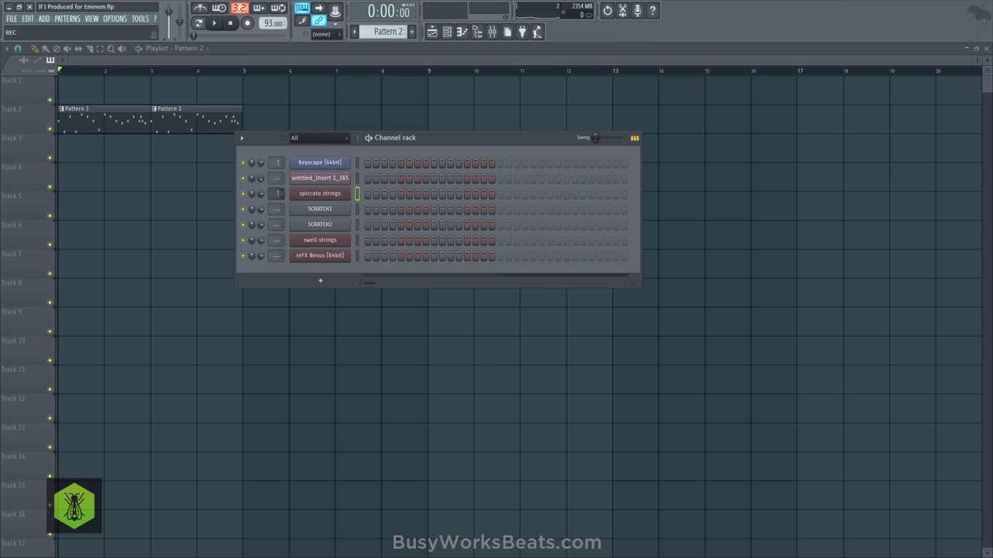
pyautogui.hotkey('ctrl', 'v')
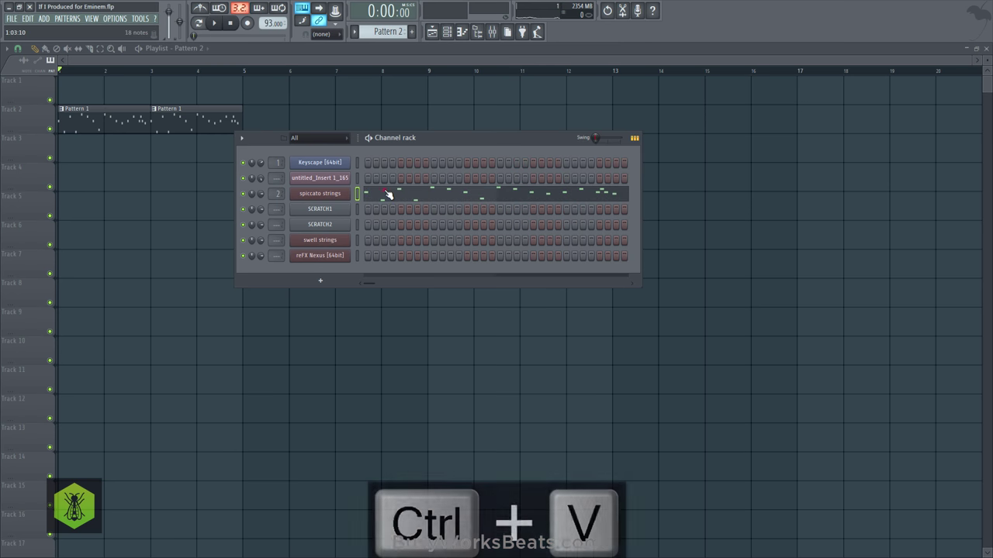
pyautogui.click(383, 193)
# Step: Delete all spiccato strings notes except A3 at bar 1, C4 at bar 2 and A3 in the middle of bar 2
pyautogui.moveTo(70, 184); pyautogui.dragTo(370, 373)
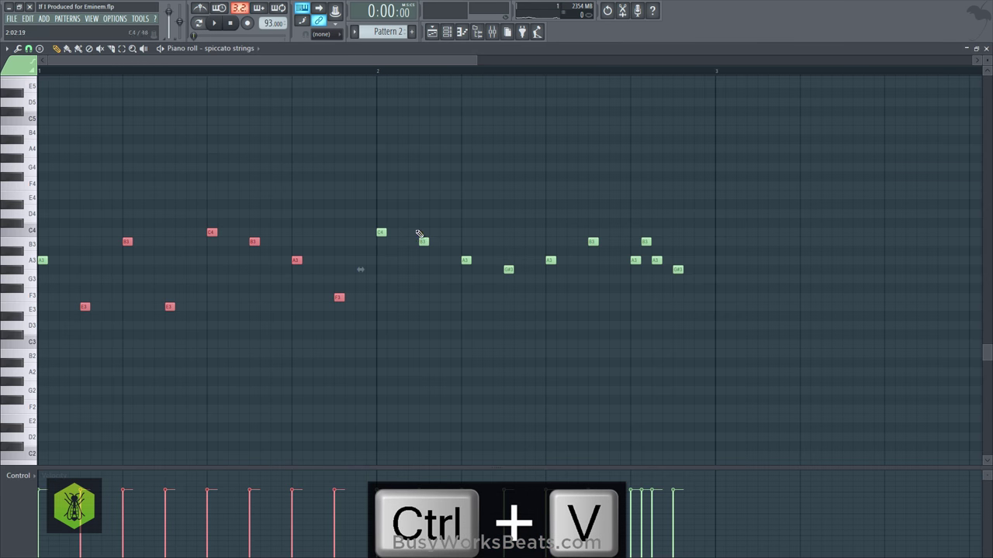
pyautogui.moveTo(421, 220); pyautogui.dragTo(525, 285)
pyautogui.moveTo(582, 213); pyautogui.dragTo(698, 294)
pyautogui.press('Delete')
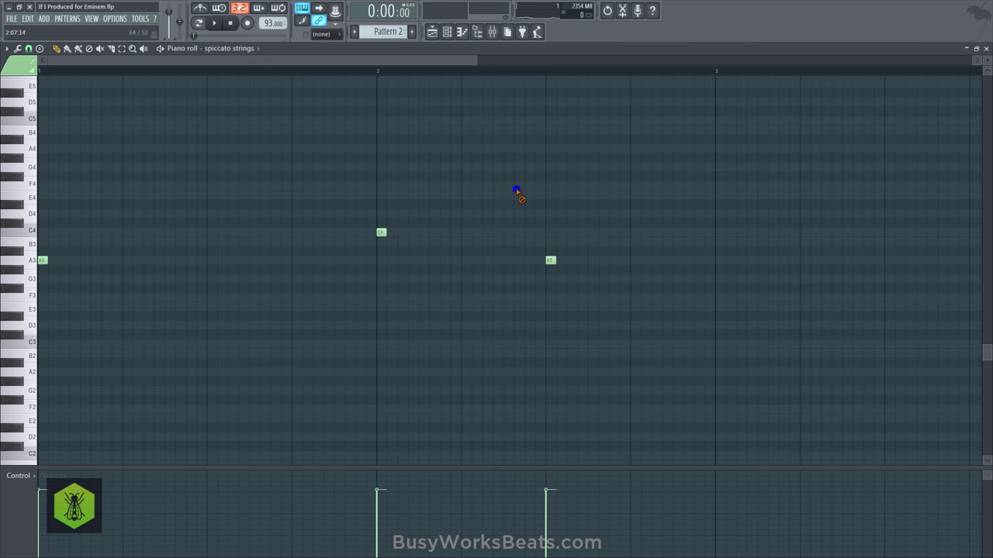
pyautogui.press('space')
pyautogui.click(986, 48)
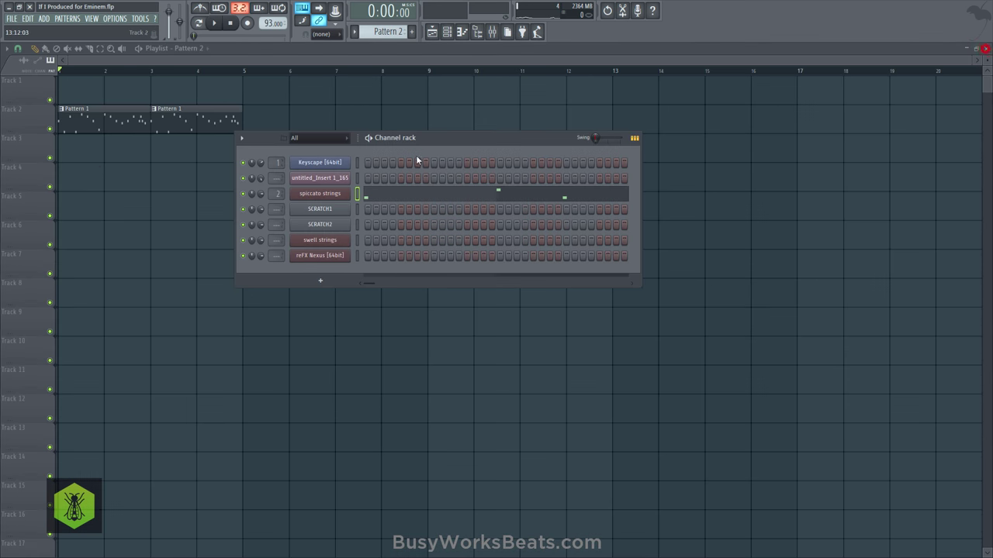
# Step: Place Pattern 2 at bar 1 of Track 3 in the playlist and play it with the melody
pyautogui.click(70, 159)
pyautogui.press('space')
pyautogui.click(447, 31)
pyautogui.press('space')
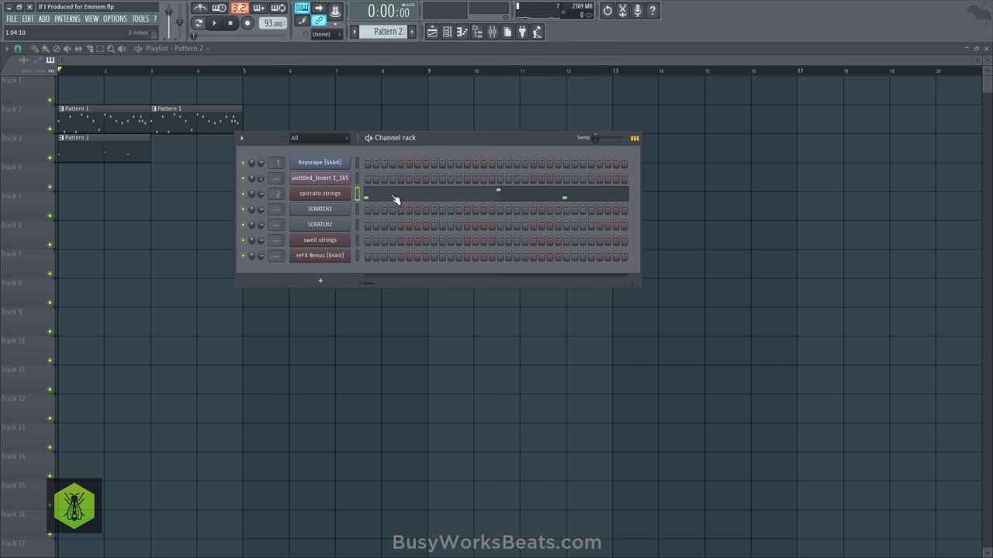
# Step: Duplicate the three spiccato strings notes one octave higher at A4, C5 and A4, and play them
pyautogui.click(395, 200)
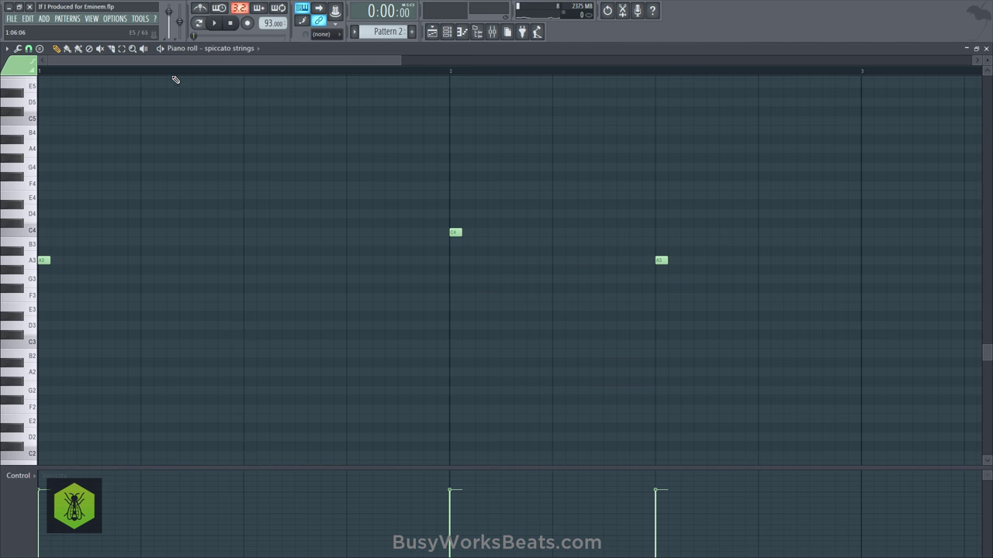
pyautogui.scroll(-5, 176, 80)
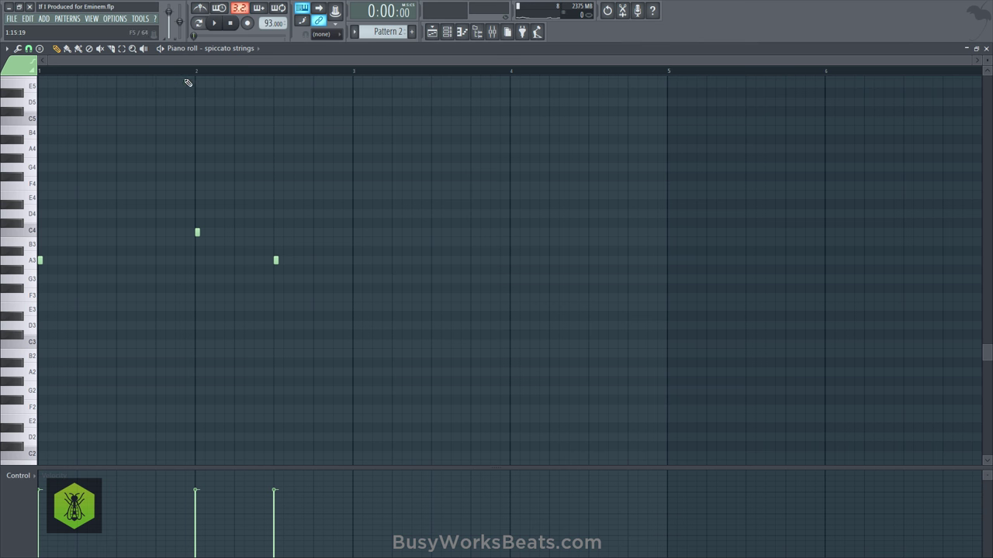
pyautogui.hotkey('ctrl', 'a')
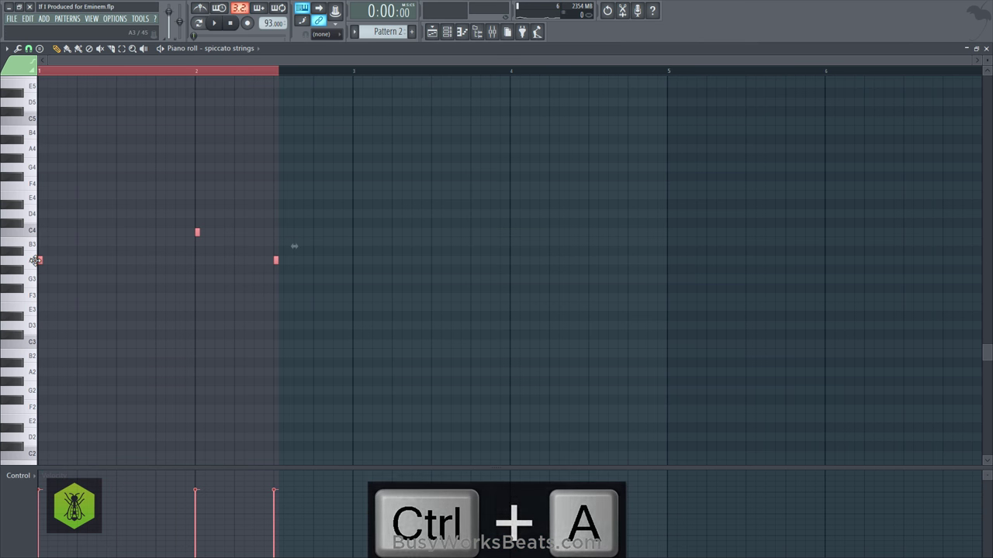
pyautogui.hotkey('ctrl', 'Up')
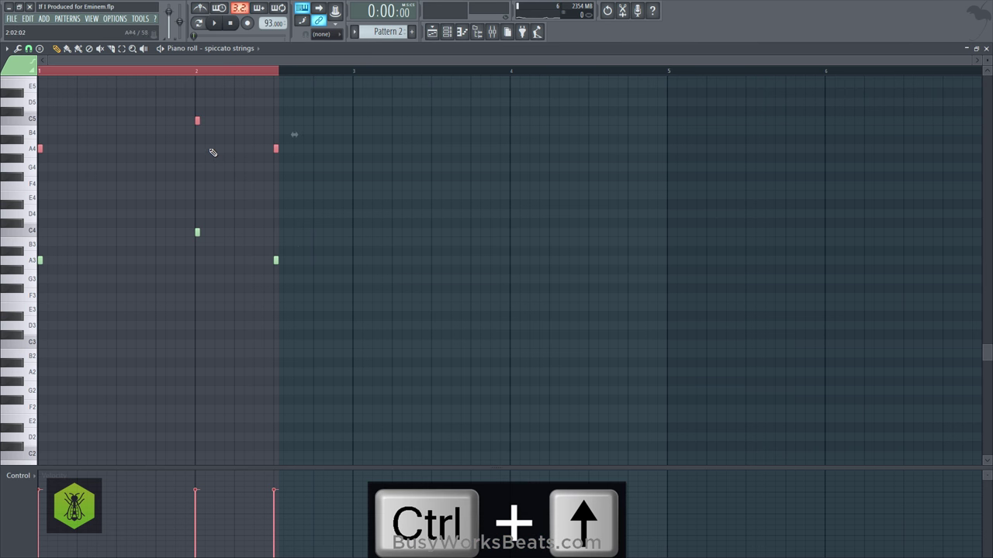
pyautogui.press('space')
pyautogui.press('space')
# Step: Duplicate the upper set of spiccato strings notes another octave higher and play the result with the arrangement
pyautogui.scroll(3, 127, 217)
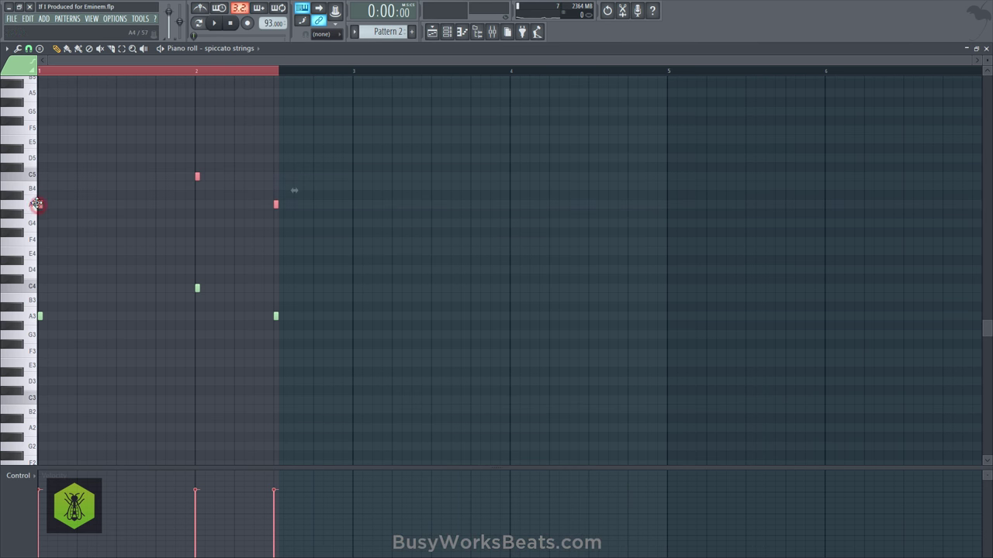
pyautogui.press('space')
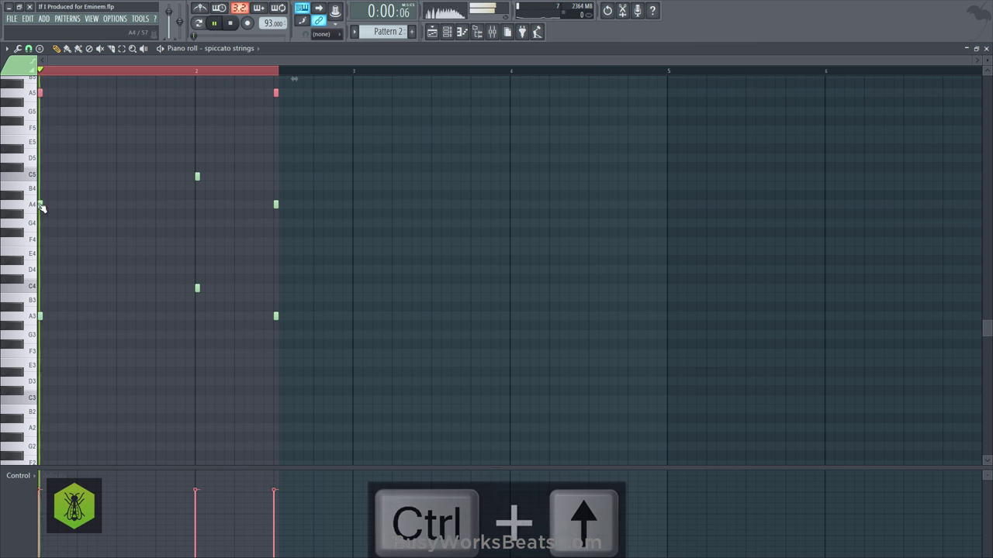
pyautogui.click(986, 48)
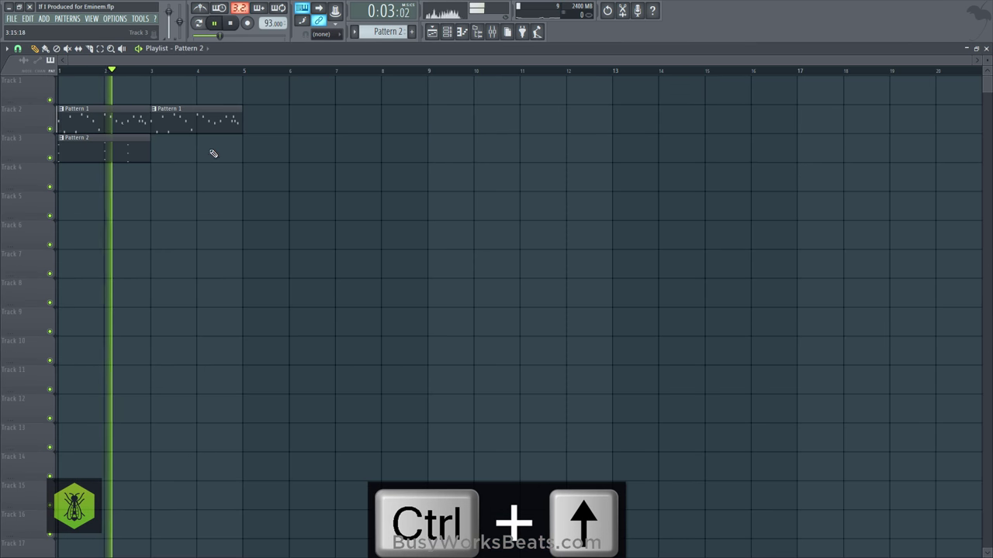
# Step: Place a second Pattern 2 clip at bar 3 of Track 3 in the playlist and save the project
pyautogui.click(158, 151)
pyautogui.press('space')
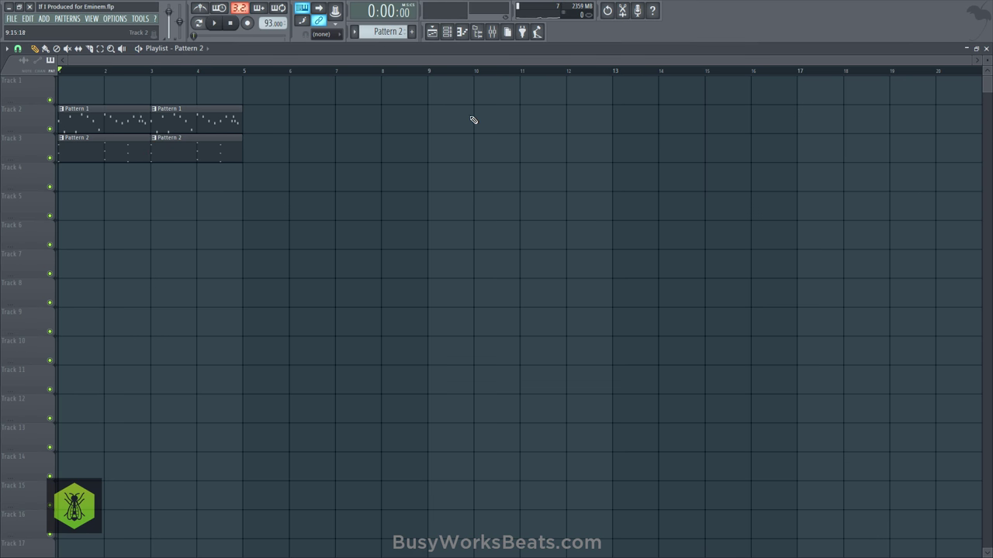
pyautogui.hotkey('ctrl', 's')
# Step: Enable the metronome and adjust the Keyscape channel's fine time shift while playing the arrangement
pyautogui.click(447, 31)
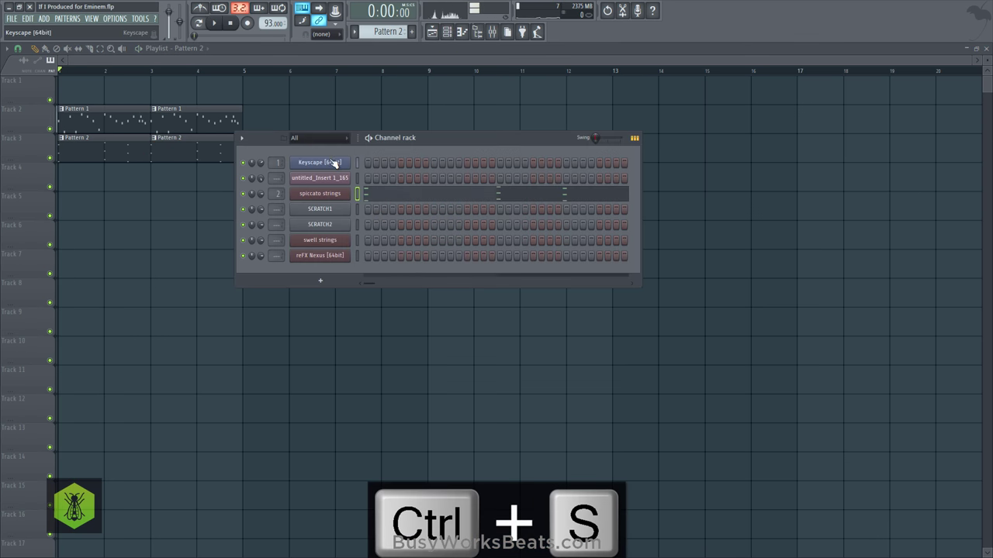
pyautogui.click(332, 162)
pyautogui.click(201, 8)
pyautogui.press('space')
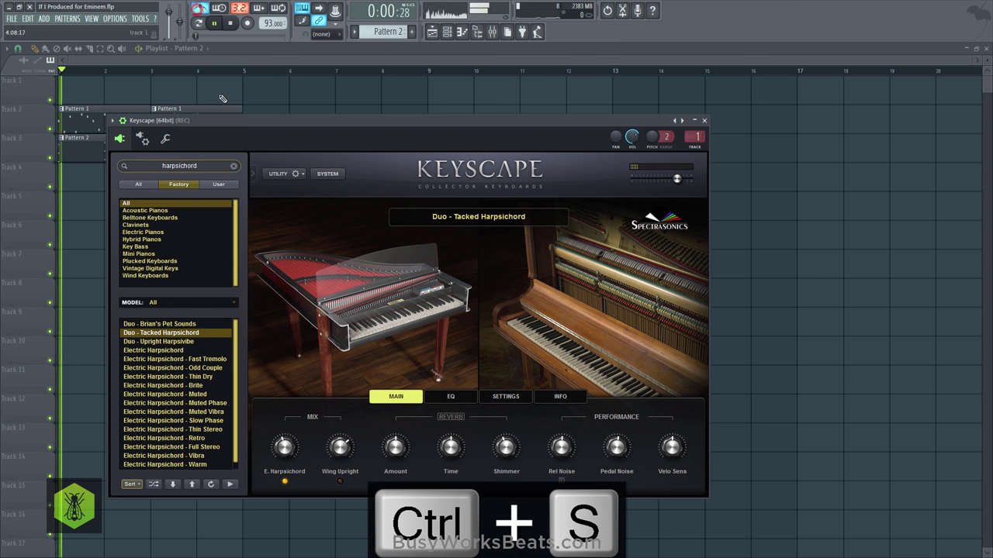
pyautogui.click(165, 139)
pyautogui.press('space')
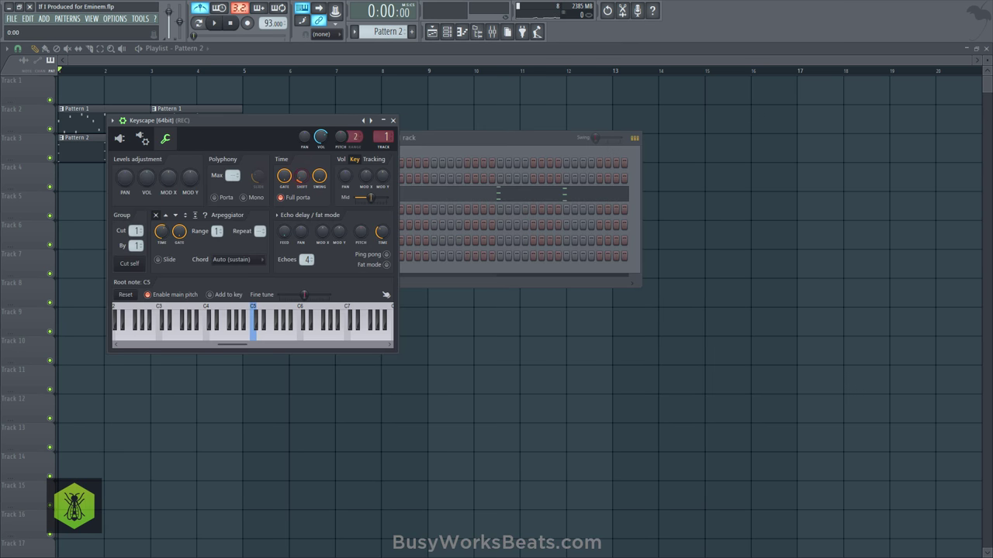
pyautogui.press('space')
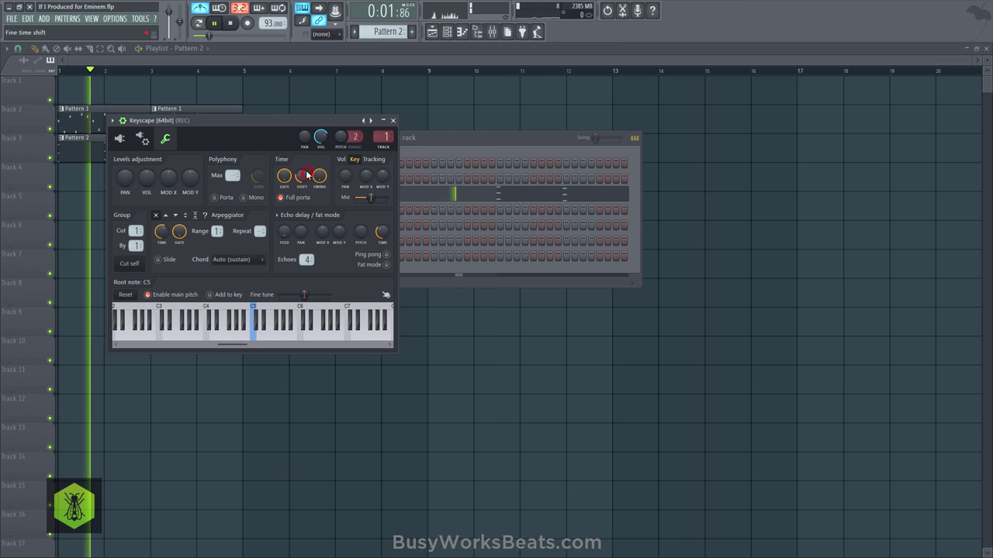
pyautogui.click(393, 120)
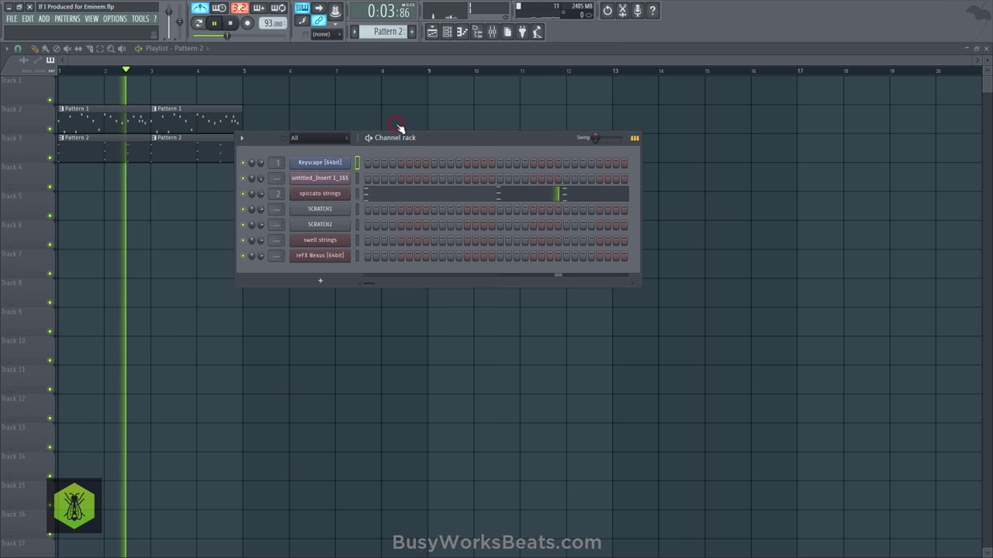
pyautogui.click(343, 316)
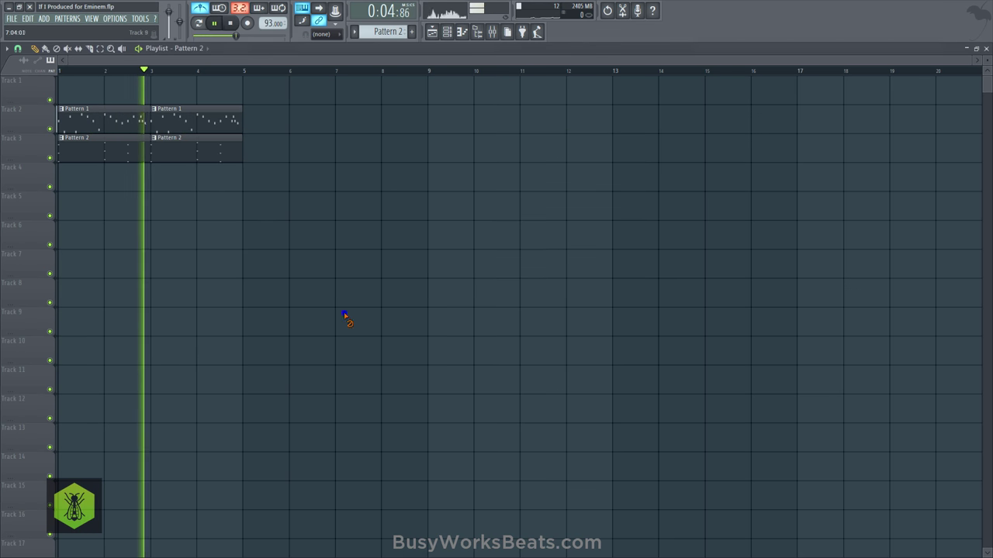
# Step: Create Pattern 3 and paste the copied melody notes into the swell strings channel
pyautogui.click(448, 31)
pyautogui.press('F4')
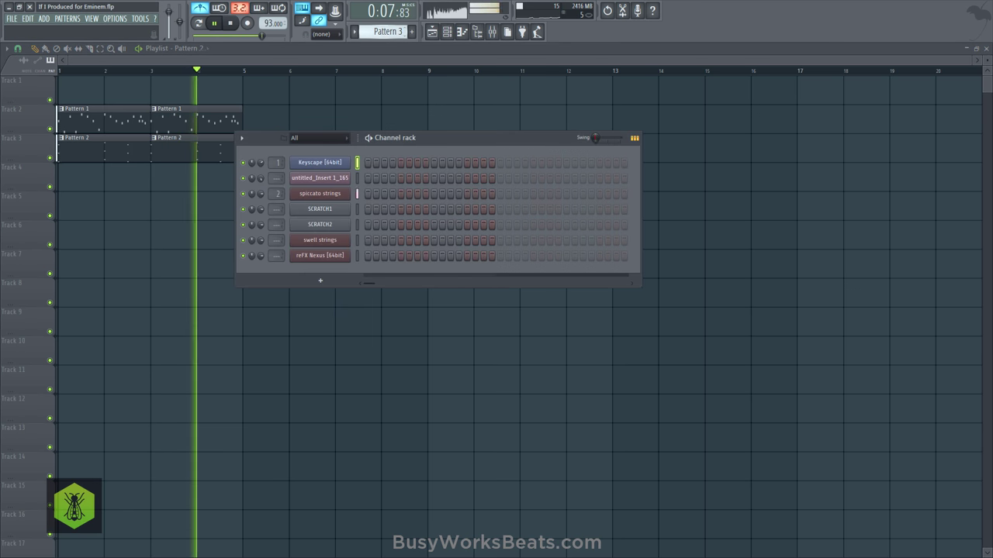
pyautogui.click(356, 239)
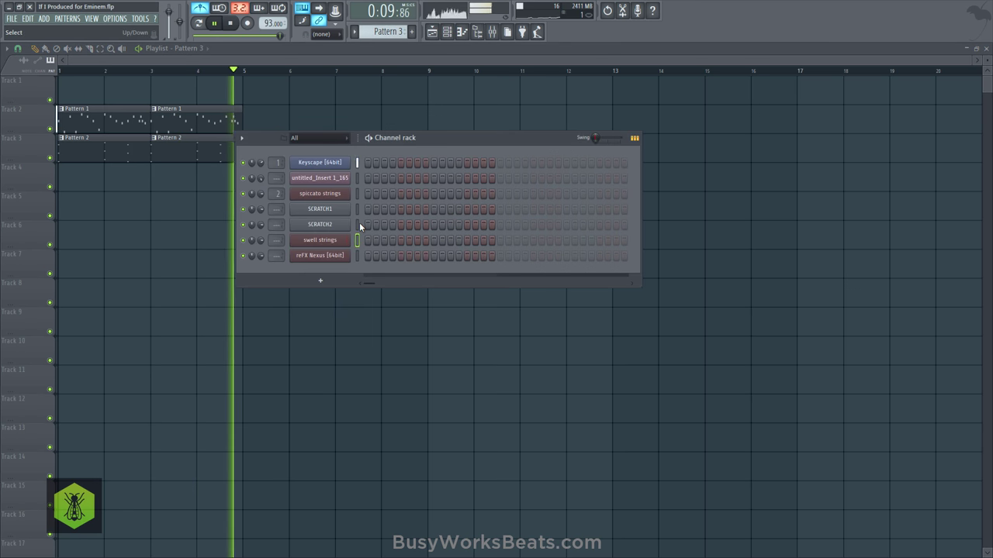
pyautogui.press('space')
pyautogui.hotkey('ctrl', 'v')
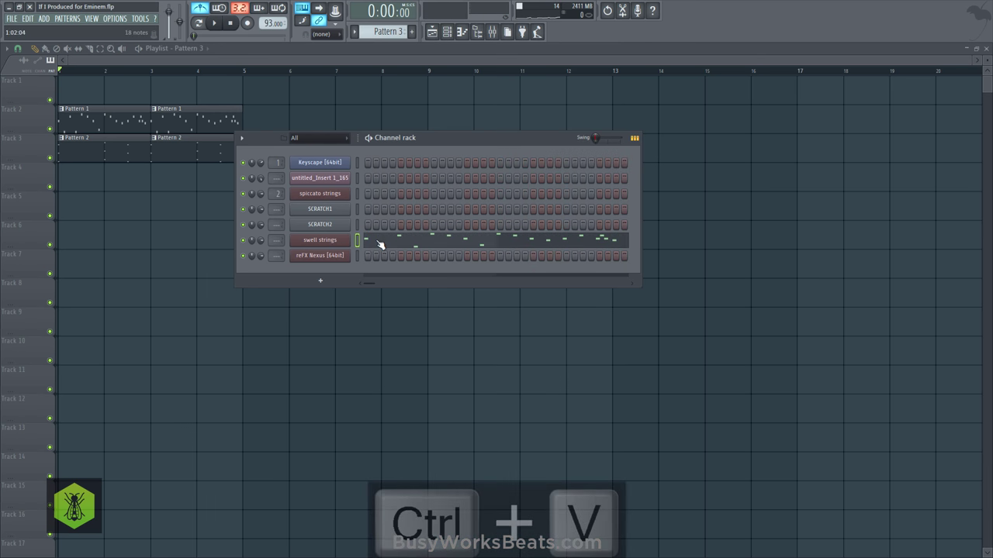
# Step: Load the ST Big DramaStrings preset from the Classical category in the swell strings channel's Nexus plugin
pyautogui.click(324, 239)
pyautogui.scroll(-3, 225, 241)
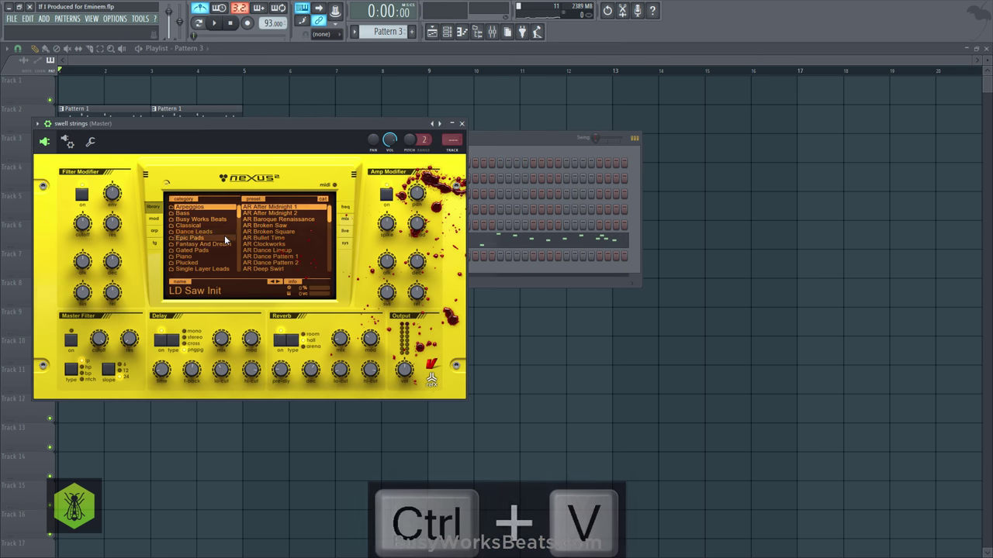
pyautogui.scroll(3, 220, 246)
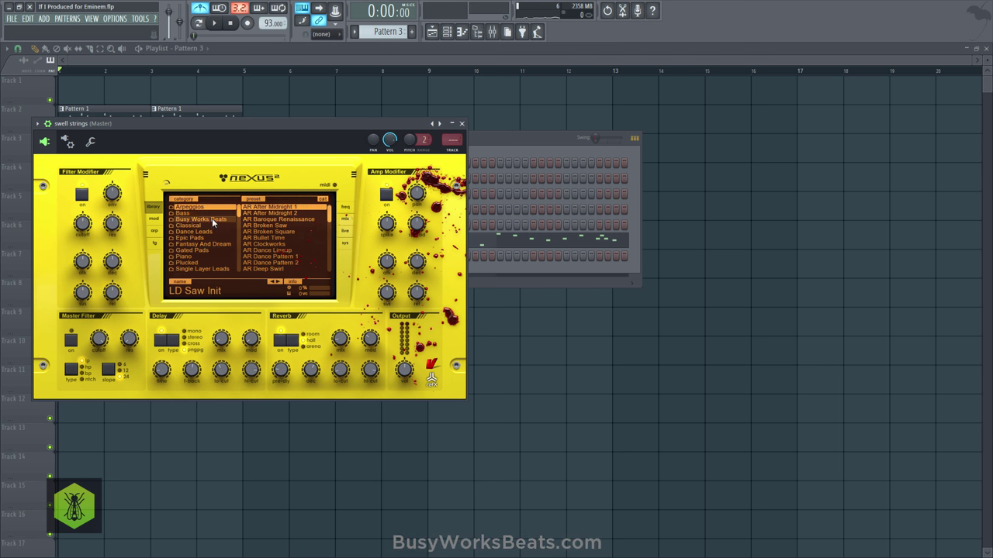
pyautogui.click(210, 225)
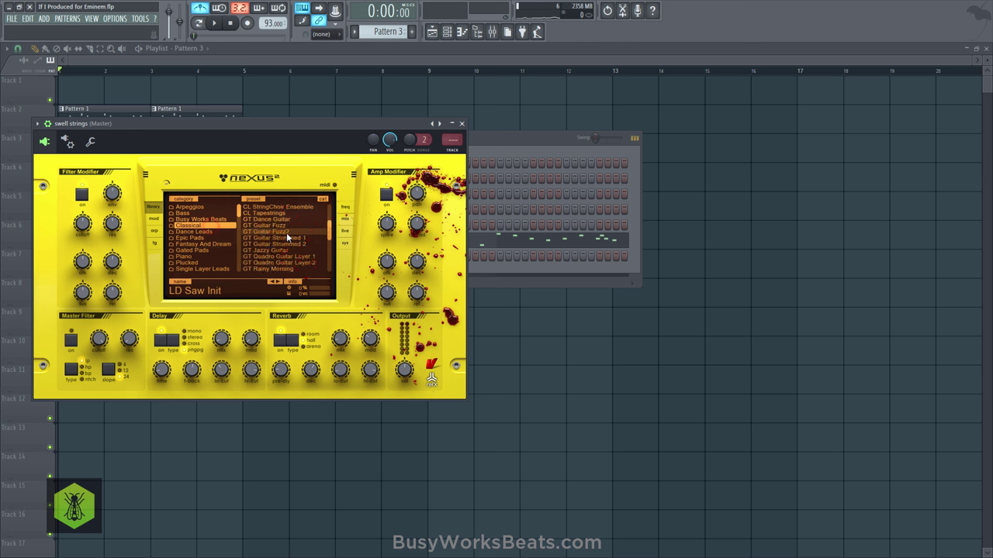
pyautogui.scroll(-3, 286, 233)
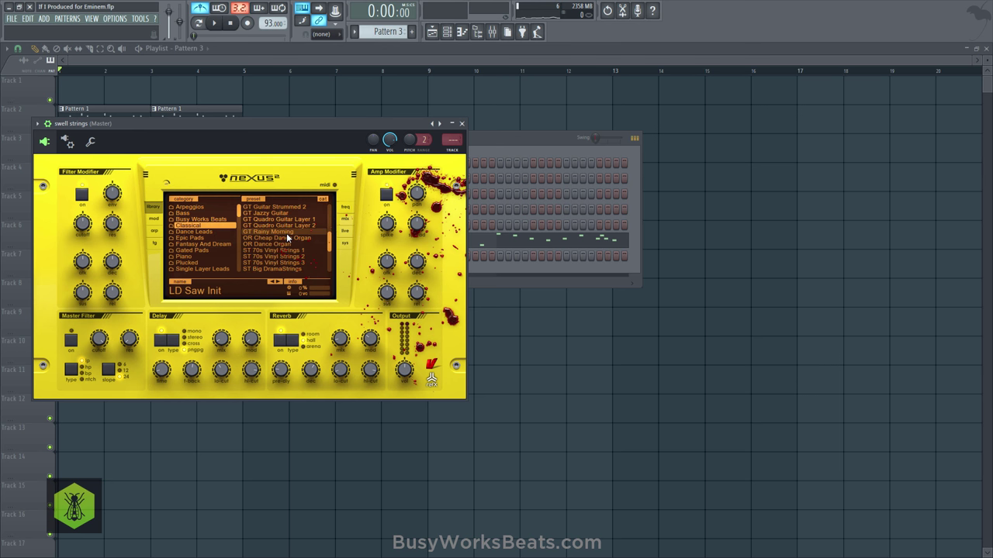
pyautogui.scroll(-2, 286, 232)
pyautogui.click(291, 237)
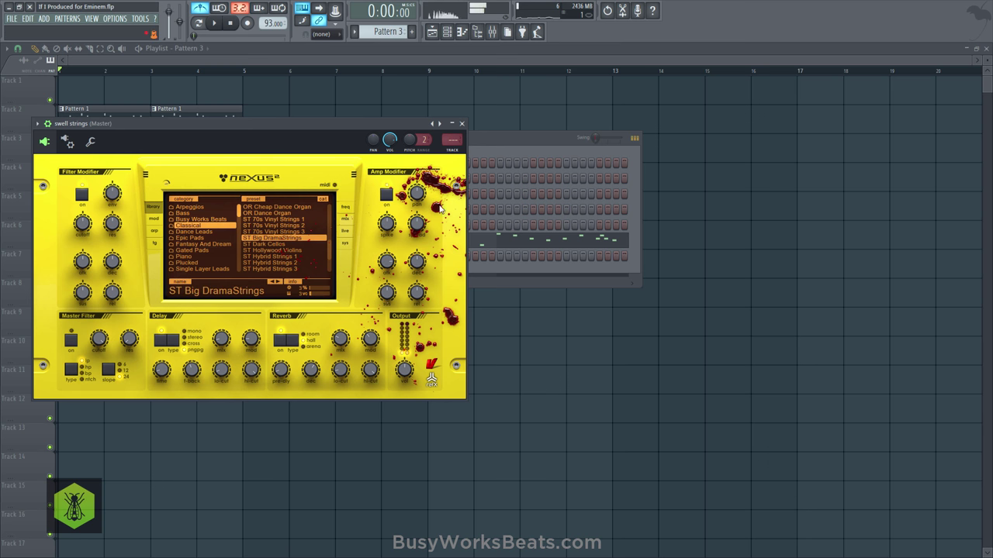
pyautogui.click(462, 125)
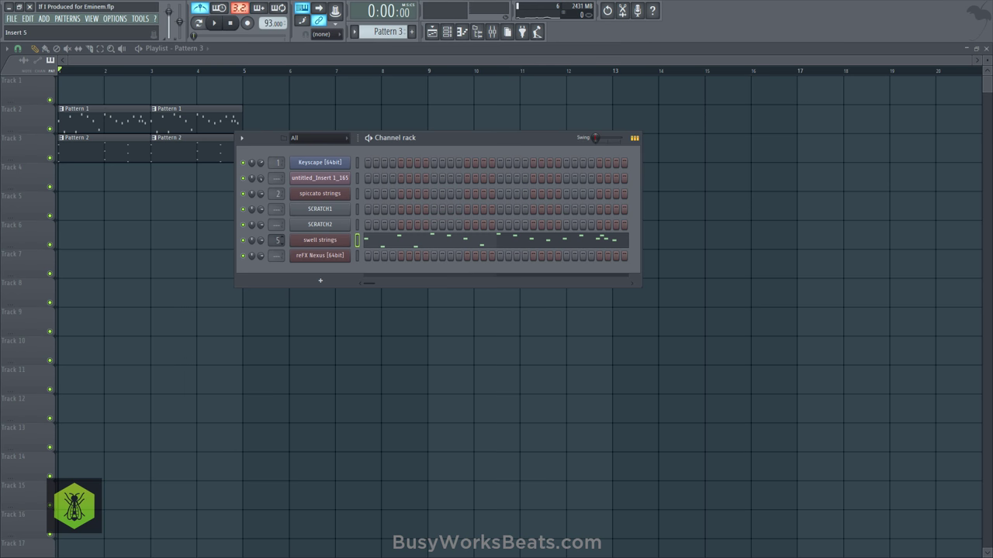
# Step: Delete all swell strings notes except A3 at bar 1, C4 at bar 2, and A3 on the third and fourth beats of bar 2
pyautogui.click(368, 243)
pyautogui.moveTo(212, 377); pyautogui.dragTo(69, 228)
pyautogui.moveTo(245, 273); pyautogui.dragTo(345, 335)
pyautogui.moveTo(376, 284); pyautogui.dragTo(397, 326)
pyautogui.moveTo(397, 313); pyautogui.dragTo(401, 327)
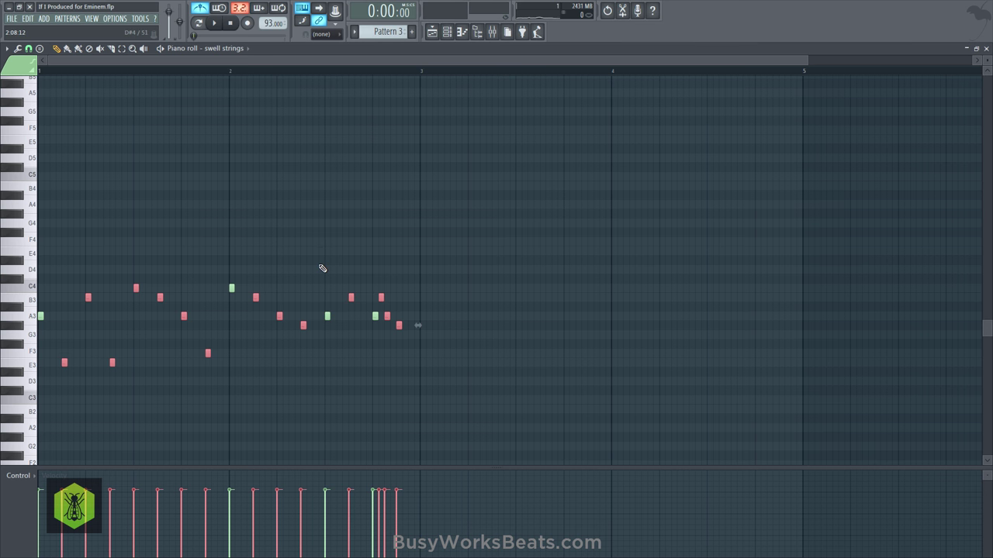
pyautogui.press('Delete')
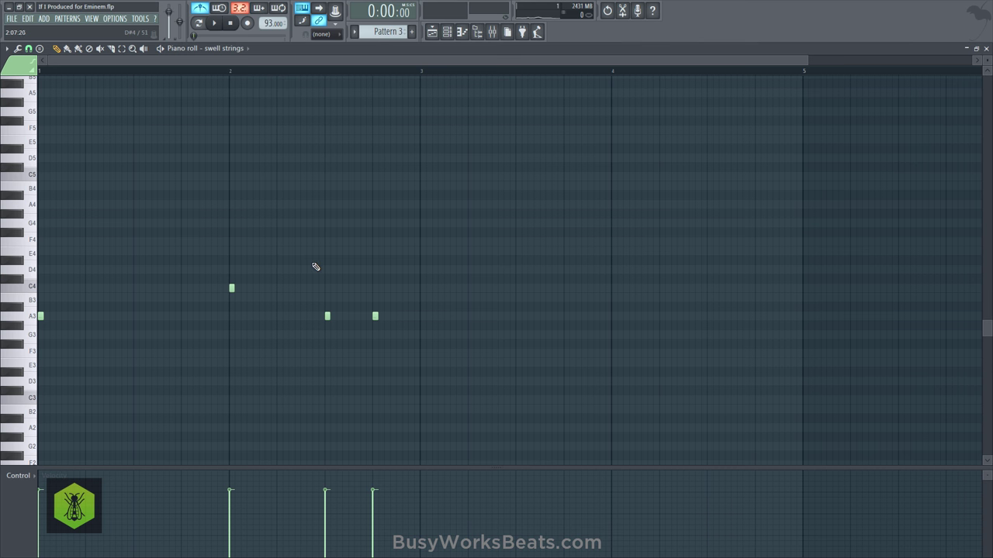
# Step: Stretch the swell strings notes with the articulator so each reaches the following one, and extend the last A3 to bar 3
pyautogui.hotkey('ctrl', 'a')
pyautogui.hotkey('alt', 'l')
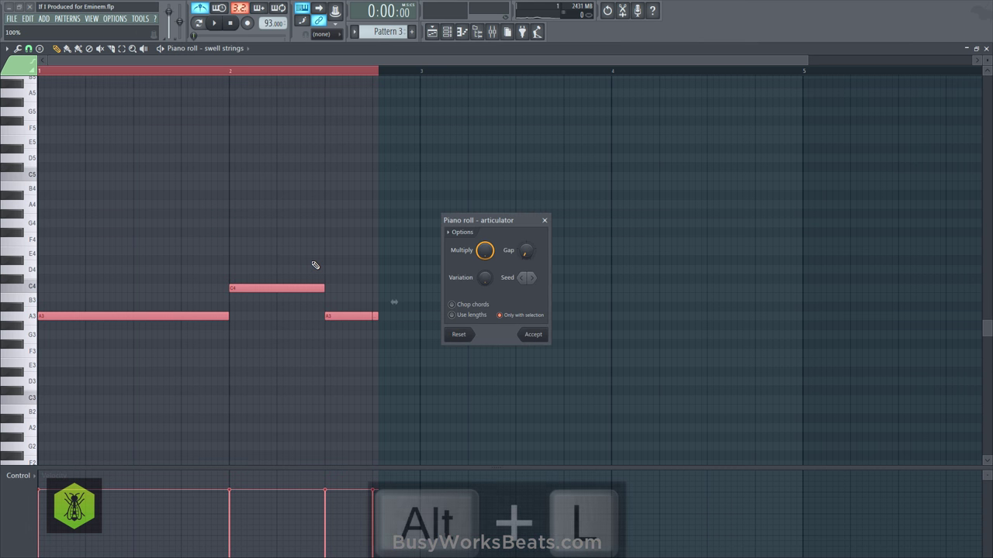
pyautogui.press('Return')
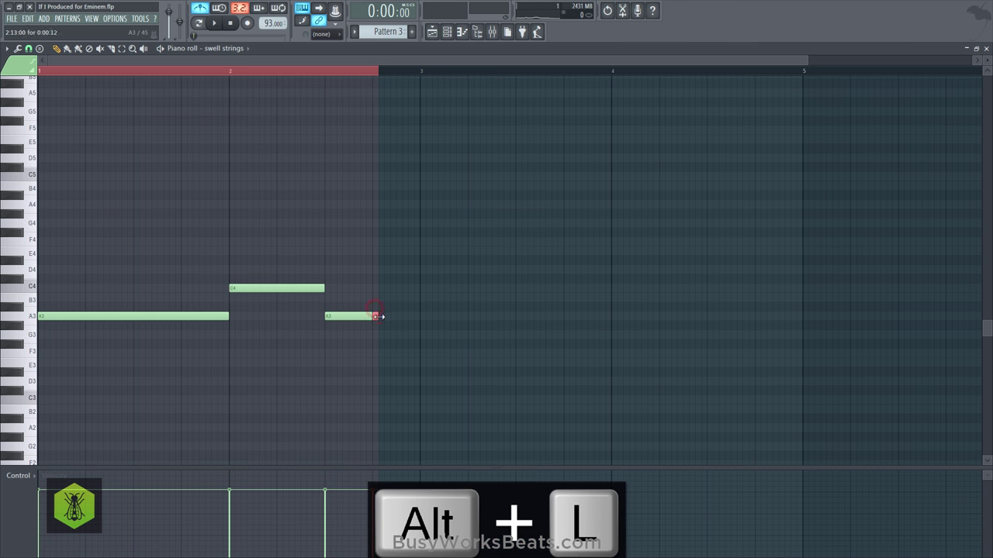
# Step: Raise all swell strings notes two octaves to A5 and C6, and place Pattern 3 at bar 1 of Track 4
pyautogui.moveTo(463, 321); pyautogui.dragTo(124, 245)
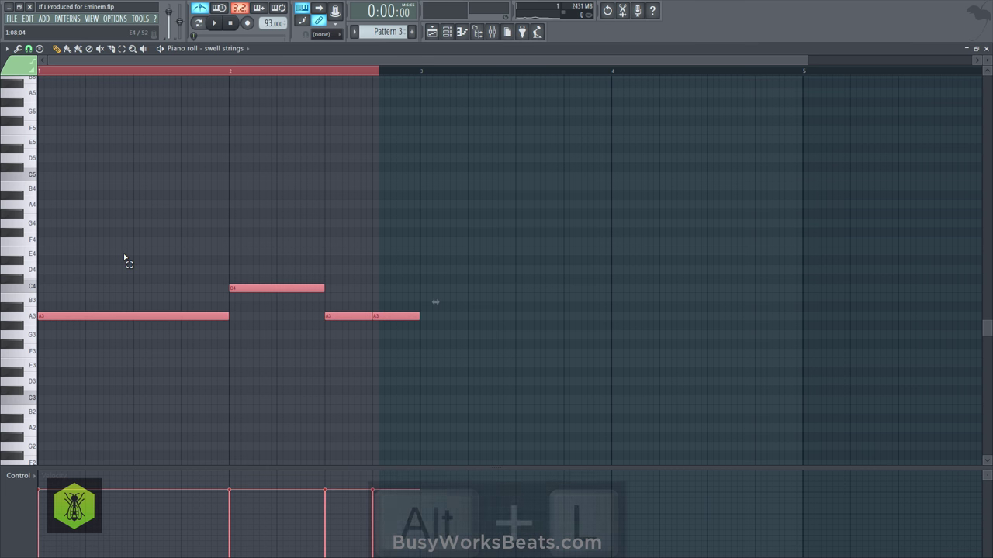
pyautogui.hotkey('ctrl', 'Up')
pyautogui.hotkey('ctrl', 'Up')
pyautogui.scroll(3, 148, 246)
pyautogui.press('space')
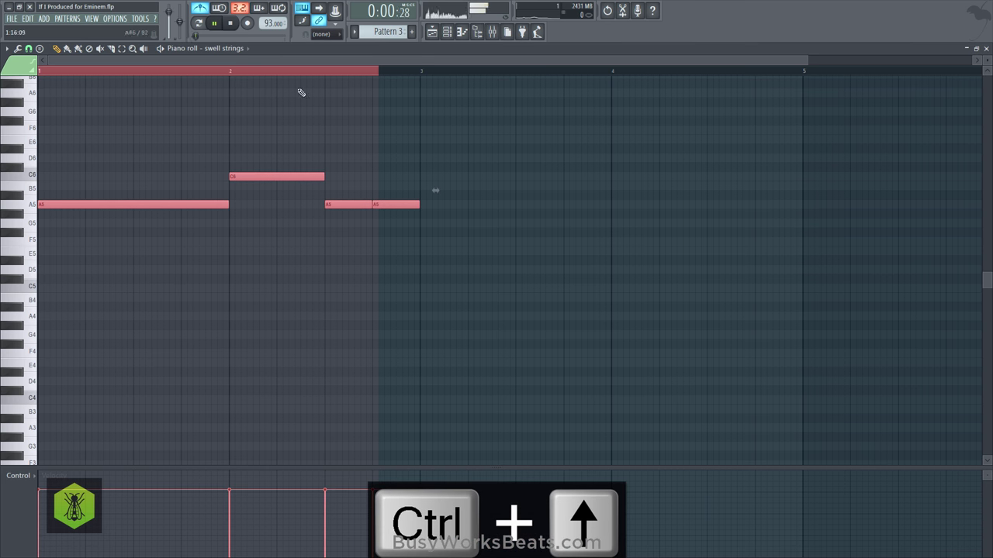
pyautogui.click(432, 32)
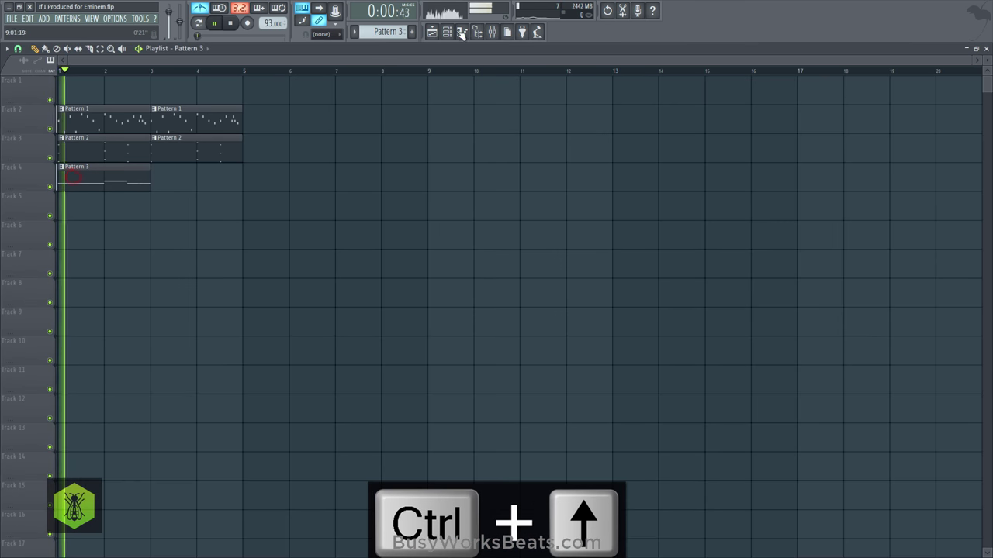
# Step: Delete the last A5 swell strings note, extend the preceding A5 to bar 3, and play it
pyautogui.click(446, 31)
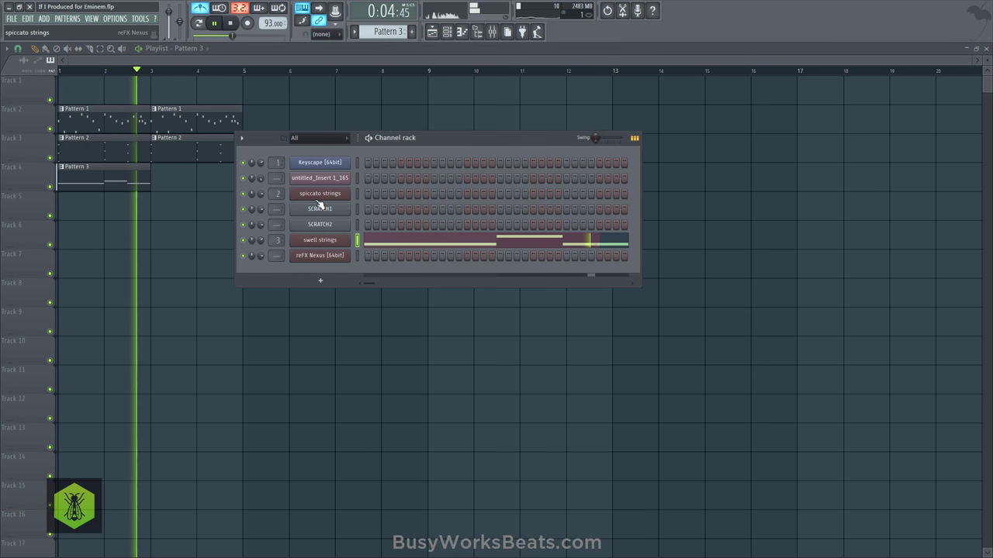
pyautogui.click(385, 243)
pyautogui.moveTo(502, 206); pyautogui.dragTo(447, 206)
pyautogui.press('space')
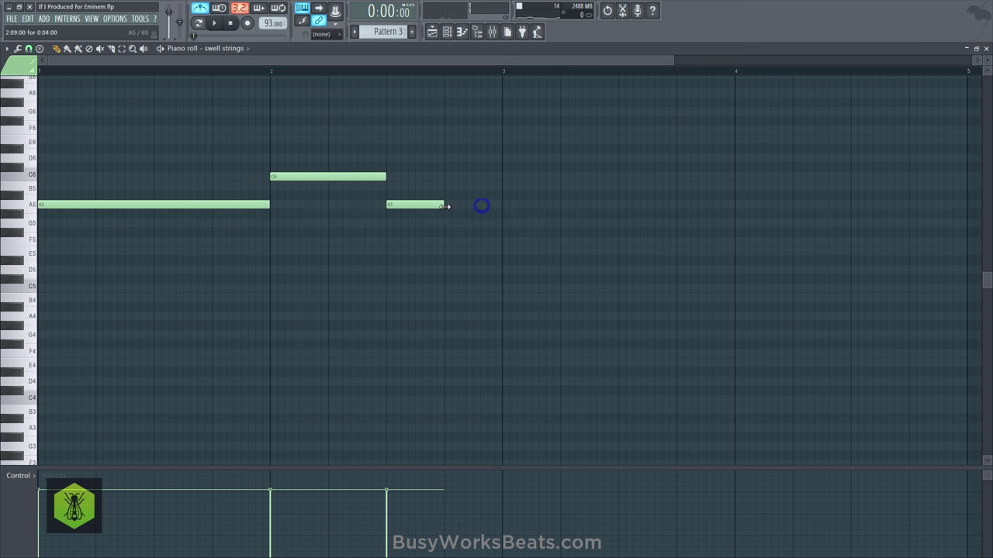
pyautogui.press('space')
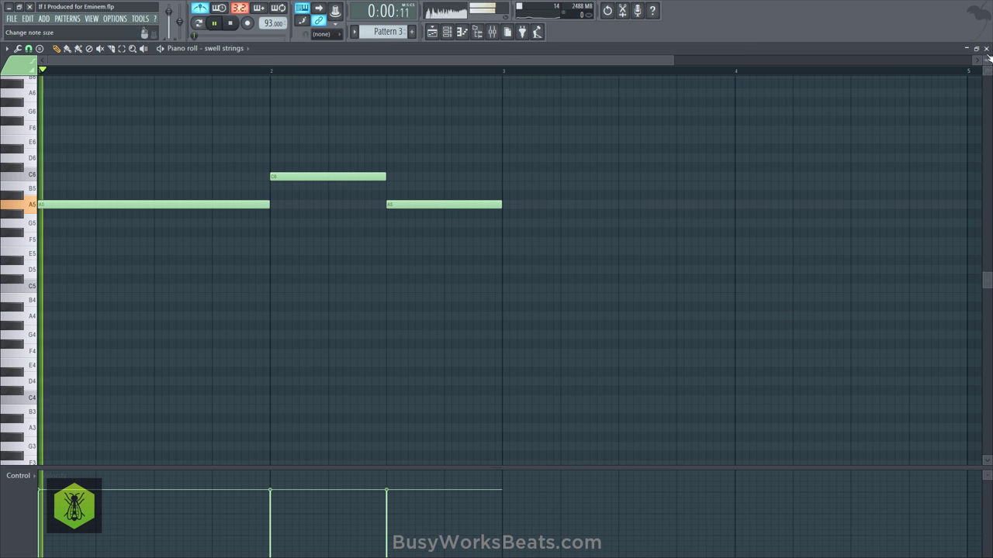
# Step: Set the swell strings channel volume to about 64% and place a second Pattern 3 clip at bar 3 of Track 4
pyautogui.click(986, 48)
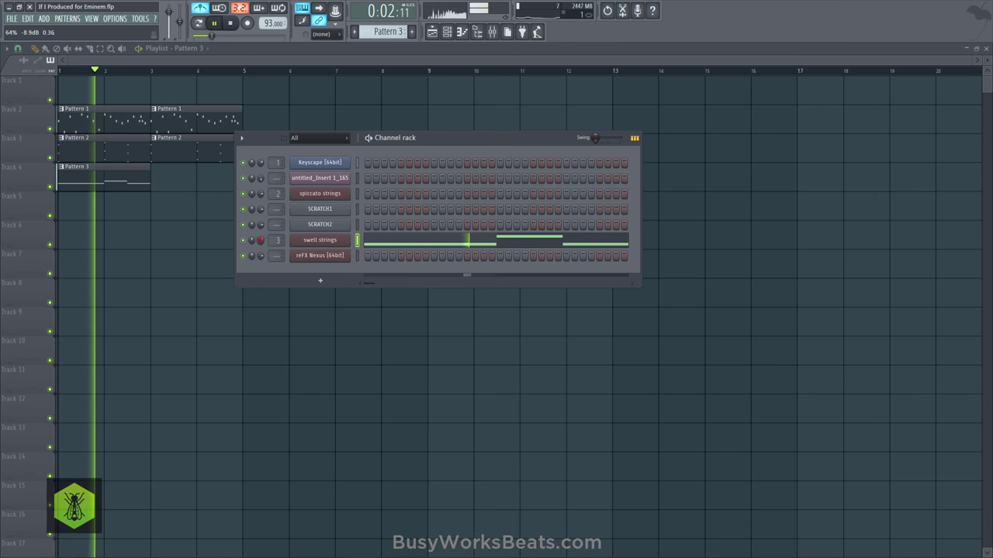
pyautogui.press('F6')
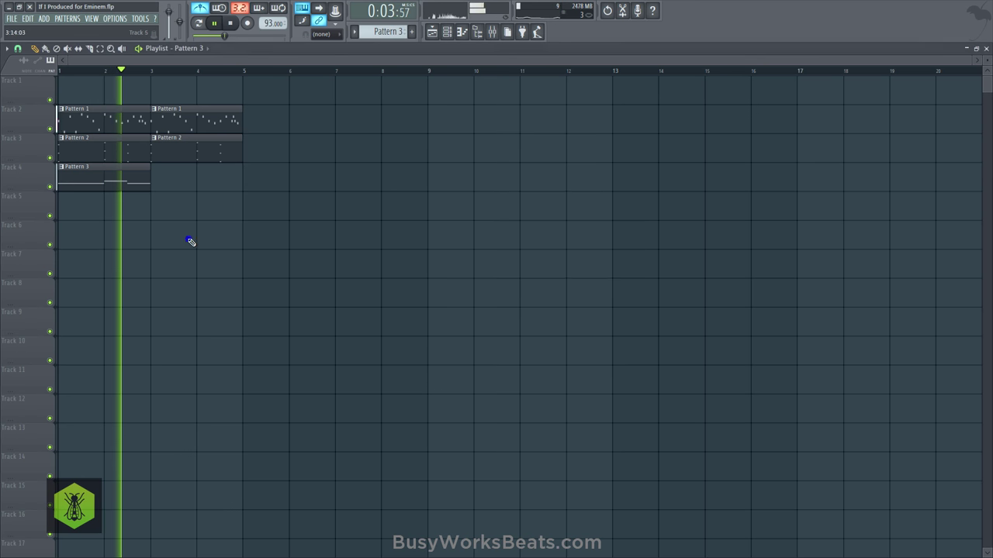
pyautogui.click(156, 183)
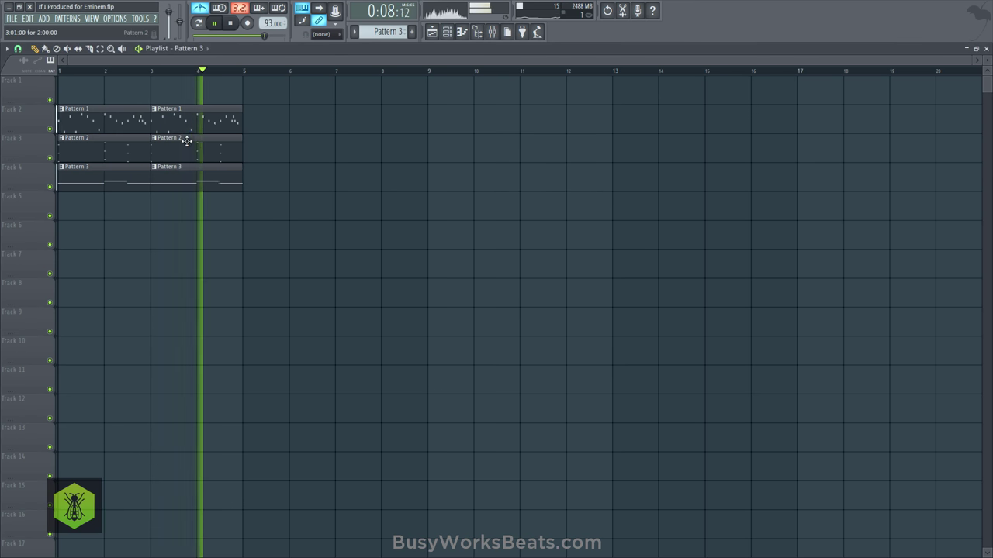
# Step: Make the Pattern 2 clip at bar 3 of Track 3 unique and open its notes for editing
pyautogui.press('space')
pyautogui.rightClick(157, 141)
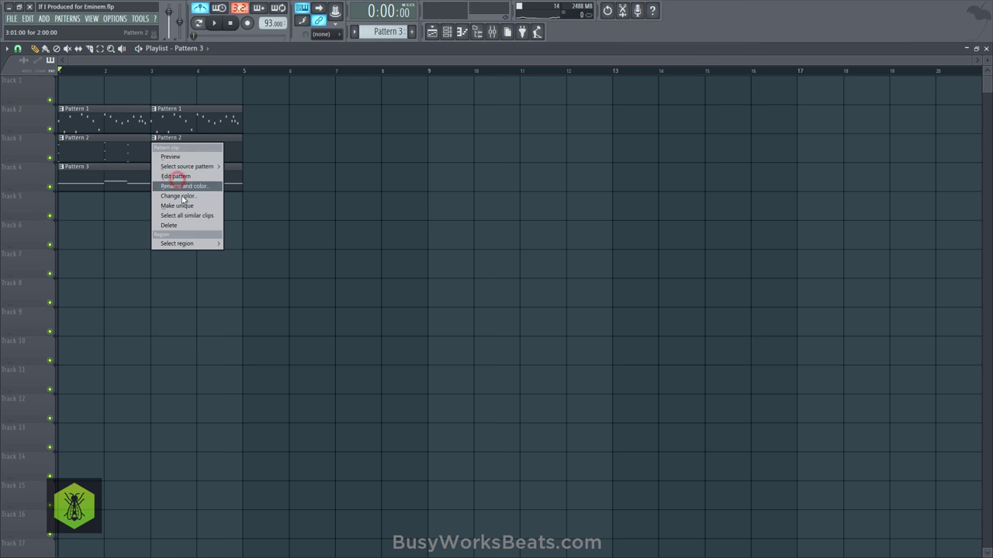
pyautogui.click(177, 206)
pyautogui.rightClick(154, 140)
pyautogui.click(184, 177)
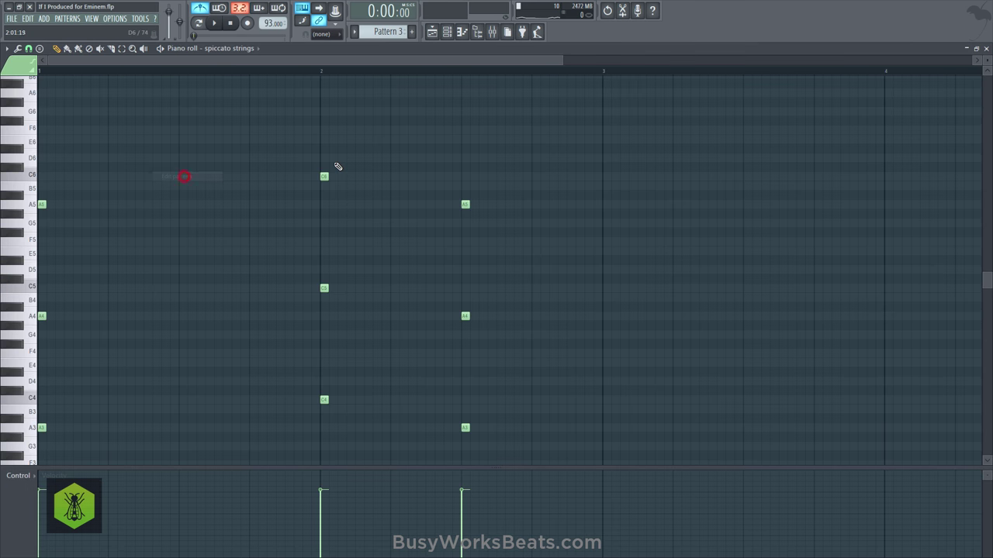
# Step: Select the stacked A5, A4 and A3 spiccato strings notes in the middle of bar 2, and play the arrangement
pyautogui.moveTo(466, 234)
pyautogui.mouseDown()
pyautogui.moveTo(466, 220)
pyautogui.moveTo(488, 378)
pyautogui.moveTo(479, 433)
pyautogui.mouseUp()
pyautogui.rightClick(466, 213)
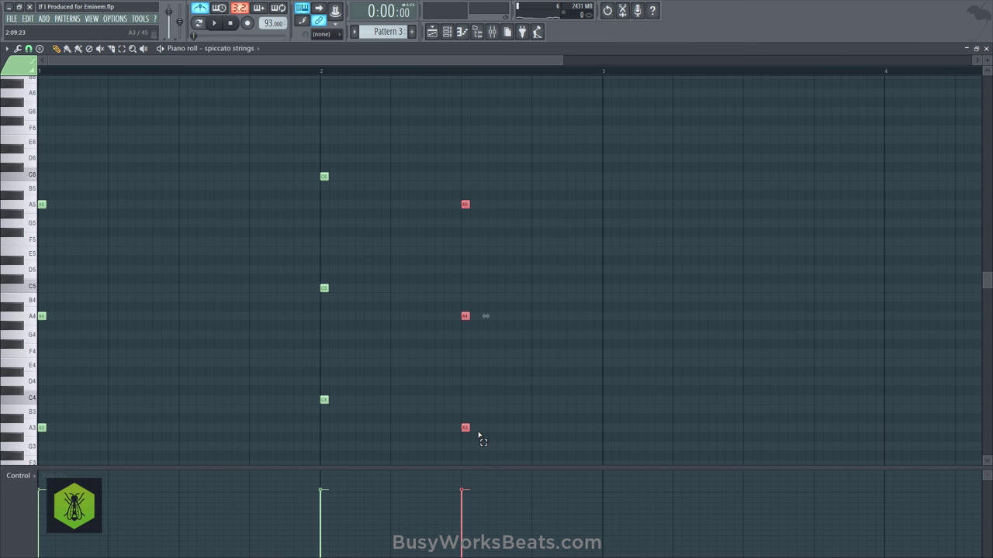
pyautogui.press('space')
pyautogui.click(986, 48)
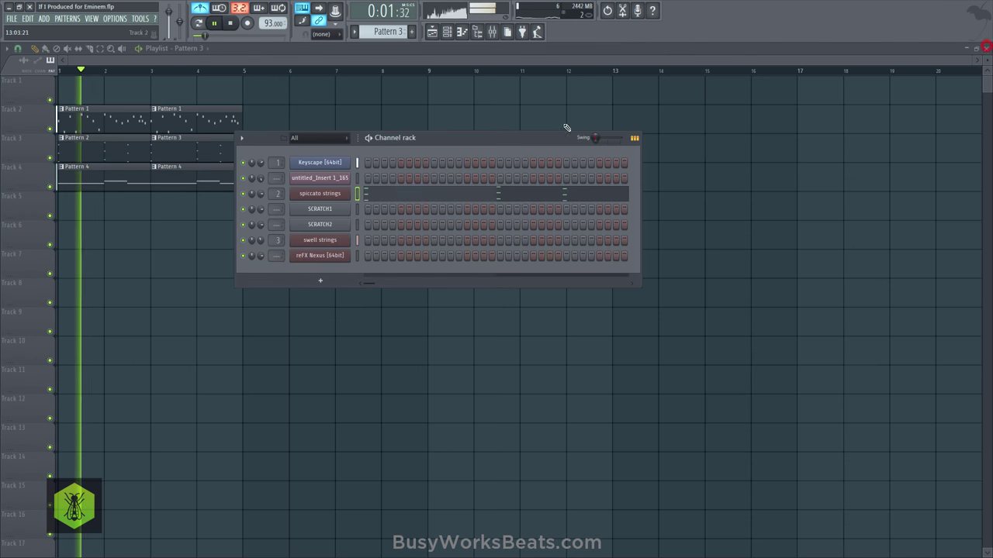
pyautogui.press('F6')
pyautogui.press('space')
# Step: Make the Pattern 4 clip at bar 3 of Track 4 unique and open its swell strings notes for editing
pyautogui.rightClick(158, 171)
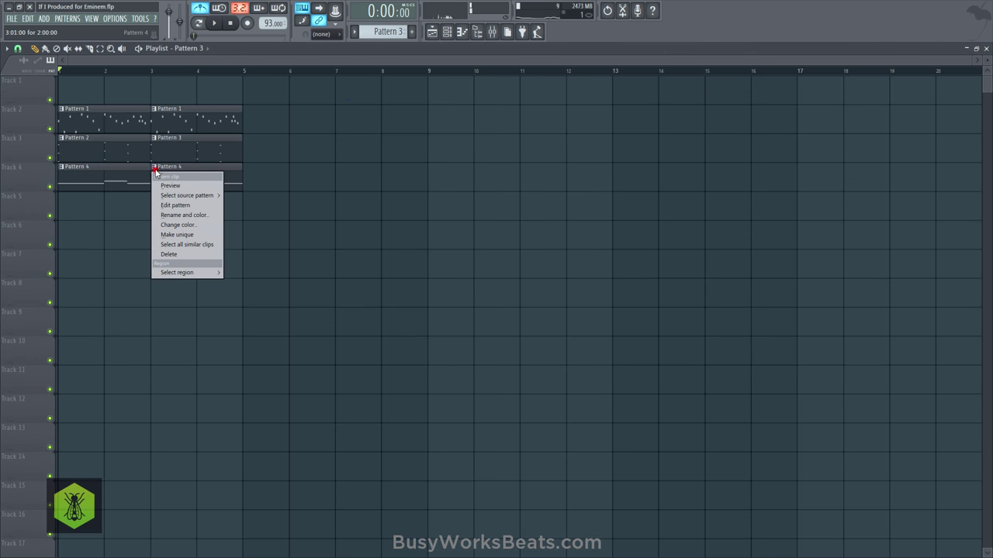
pyautogui.click(179, 235)
pyautogui.rightClick(154, 169)
pyautogui.click(174, 205)
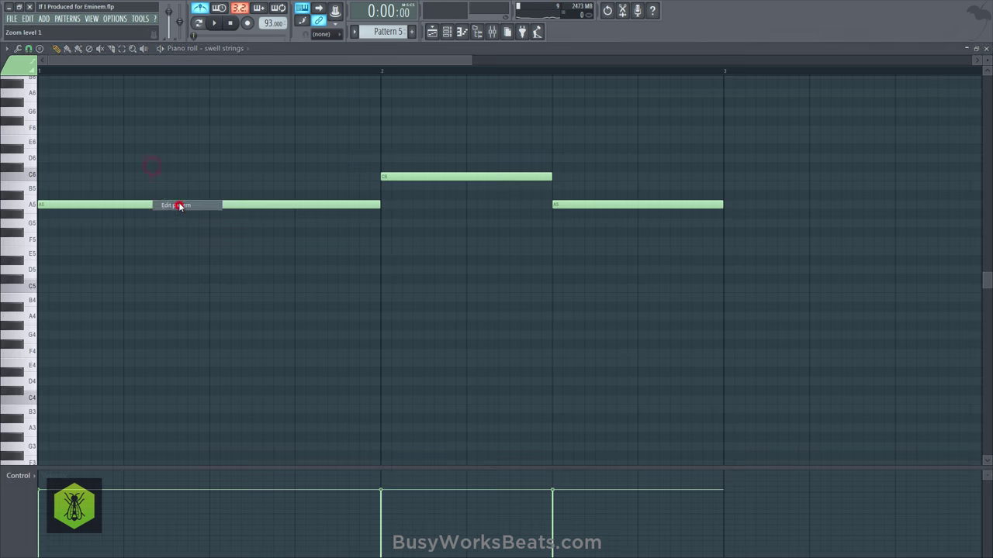
# Step: Lower the last swell strings note of Pattern 5 from A5 by a semitone to G#5, and play the arrangement
pyautogui.click(590, 205)
pyautogui.hotkey('shift', 'Down')
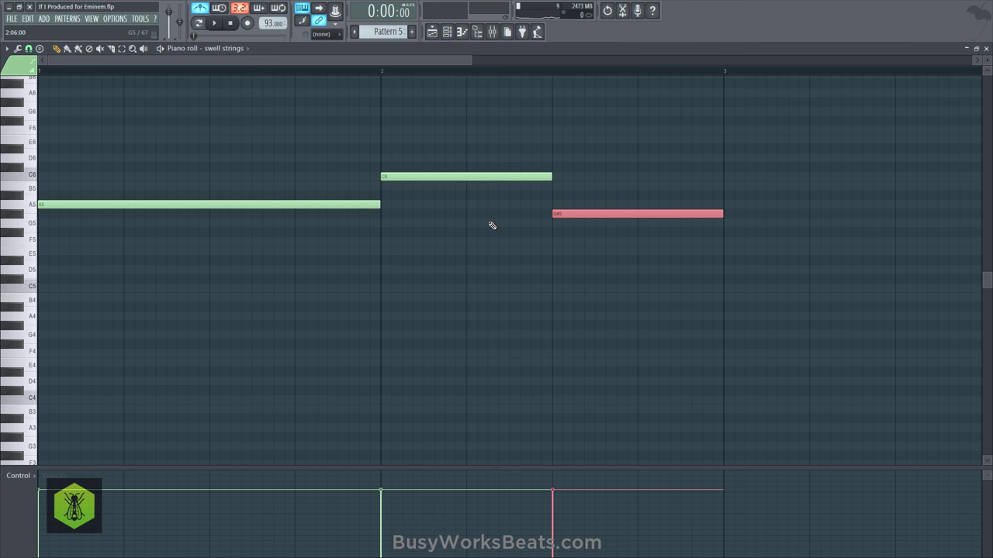
pyautogui.click(986, 49)
pyautogui.click(816, 160)
pyautogui.press('space')
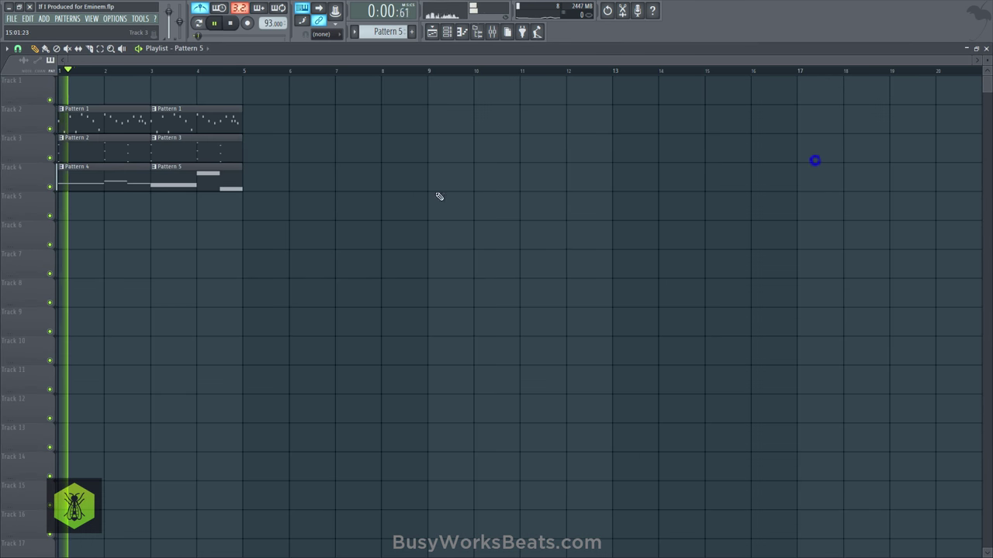
pyautogui.click(278, 184)
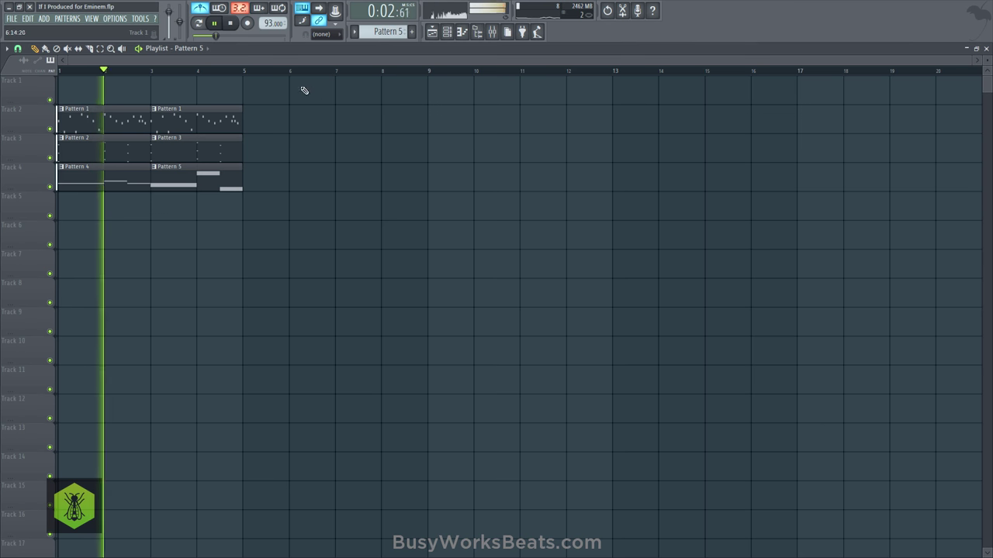
# Step: Save the project and switch the channel rack to the empty Pattern 6
pyautogui.click(447, 31)
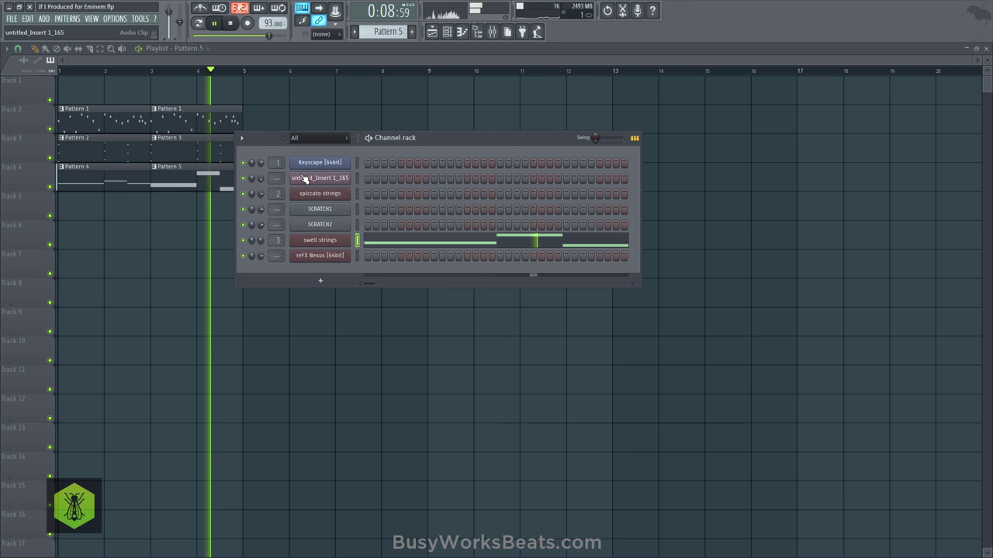
pyautogui.press('space')
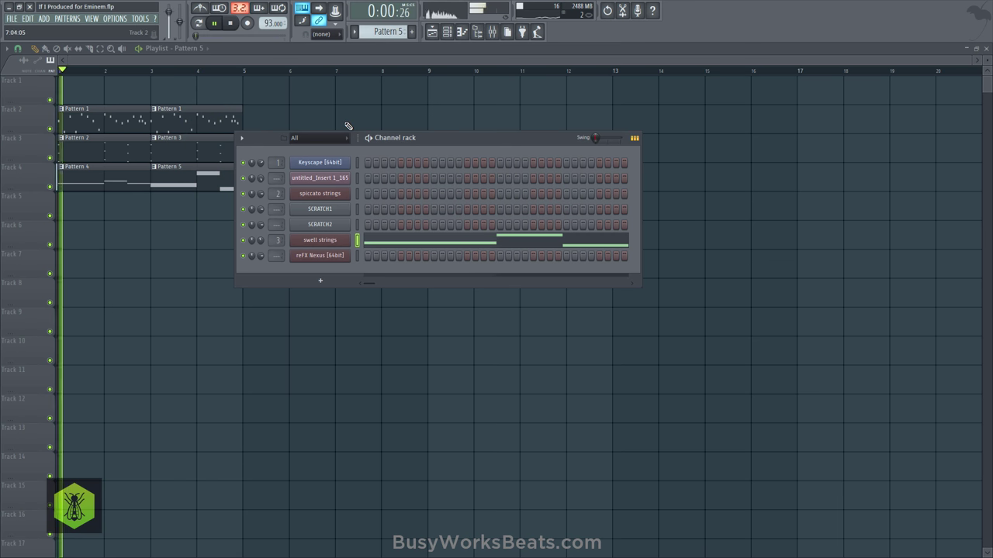
pyautogui.hotkey('ctrl', 's')
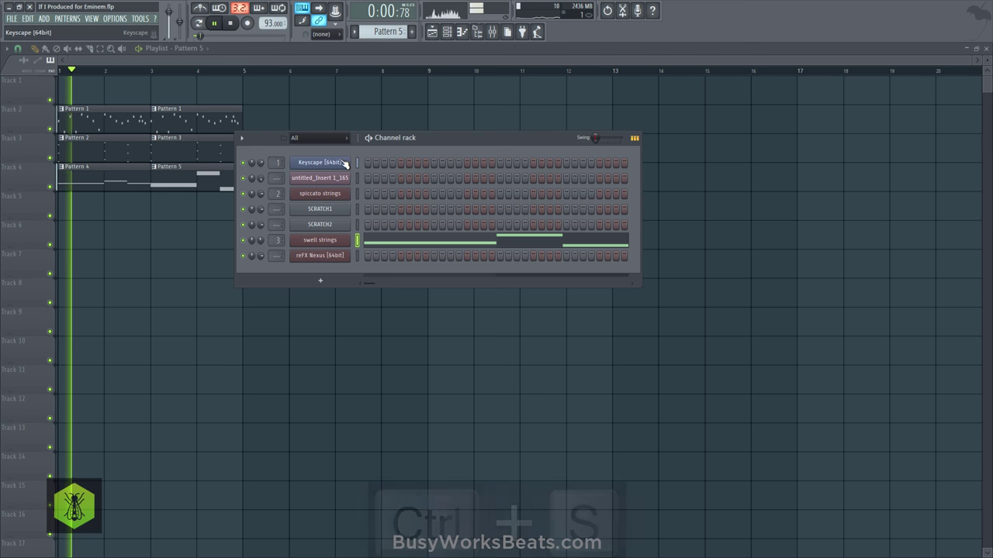
pyautogui.scroll(-1, 385, 31)
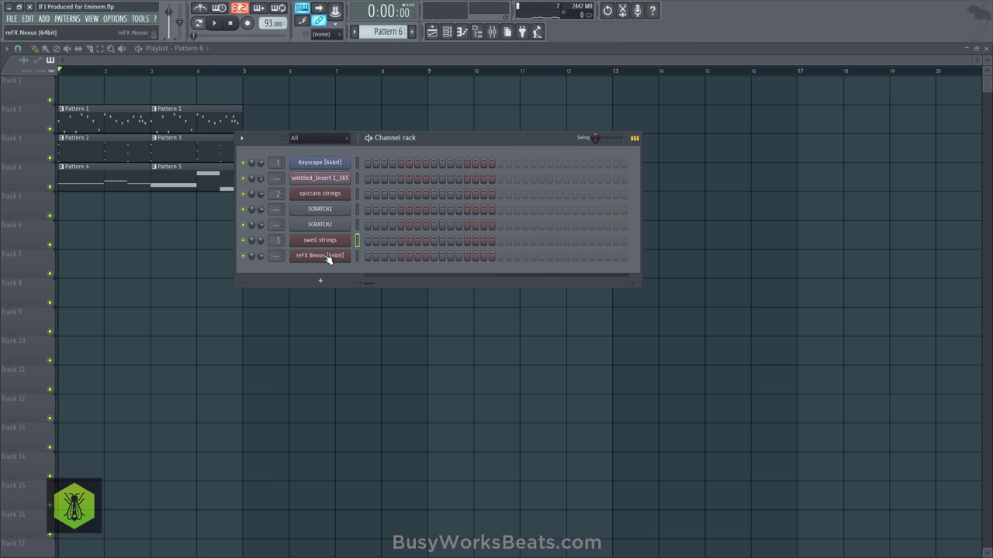
# Step: Search the reFX Nexus preset library for "trill" and close the plugin
pyautogui.click(329, 258)
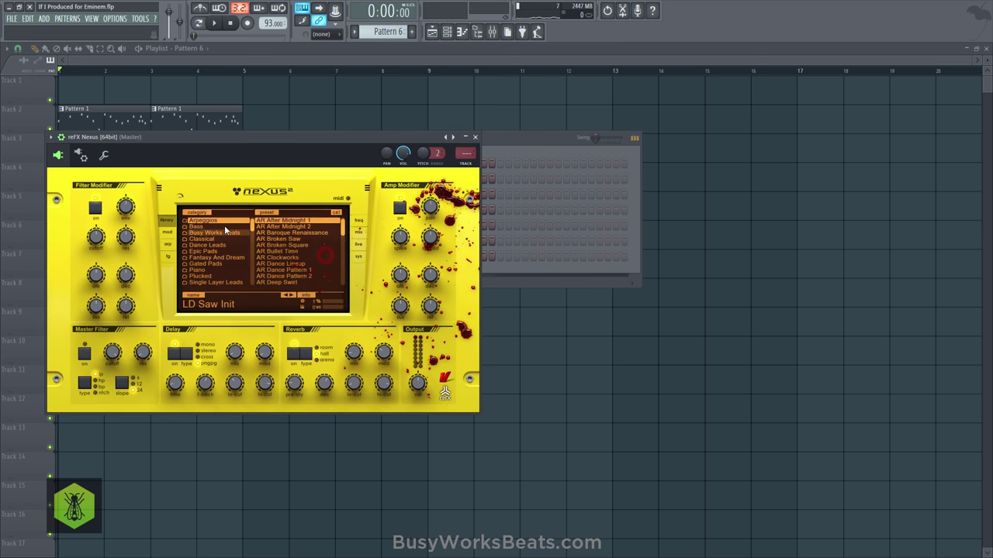
pyautogui.rightClick(215, 240)
pyautogui.click(252, 308)
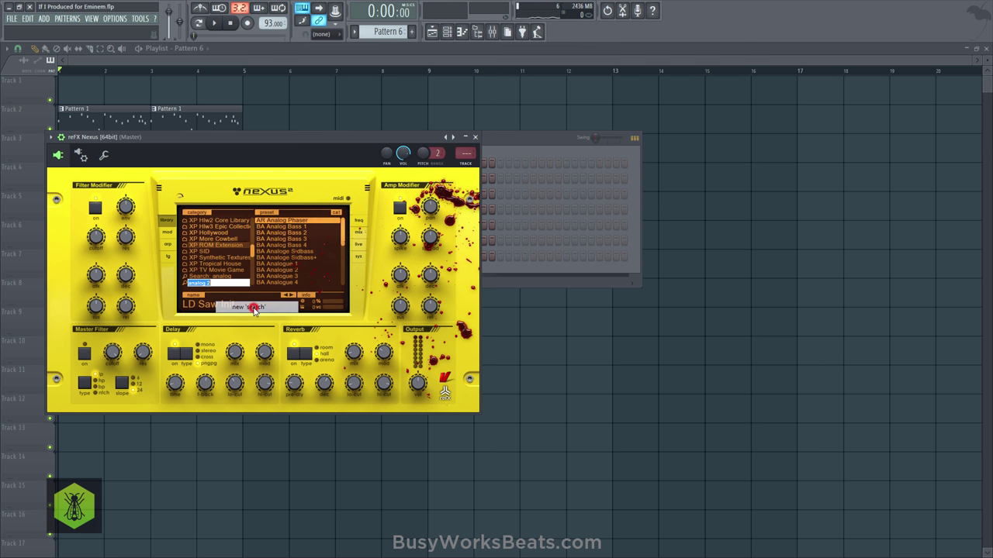
pyautogui.press('Return')
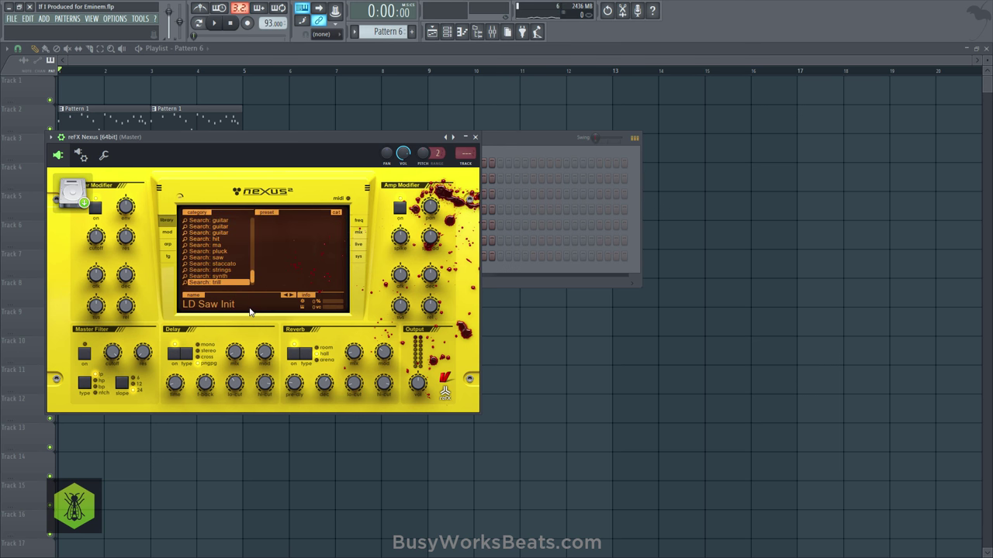
pyautogui.scroll(5, 248, 268)
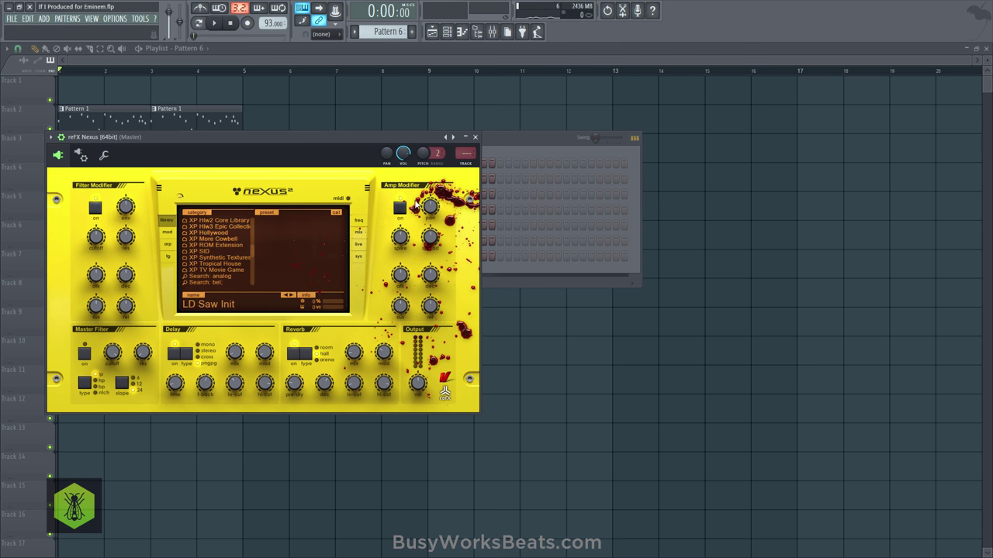
pyautogui.click(477, 139)
# Step: Replace the reFX Nexus channel with a Kontakt 5 instrument
pyautogui.rightClick(321, 264)
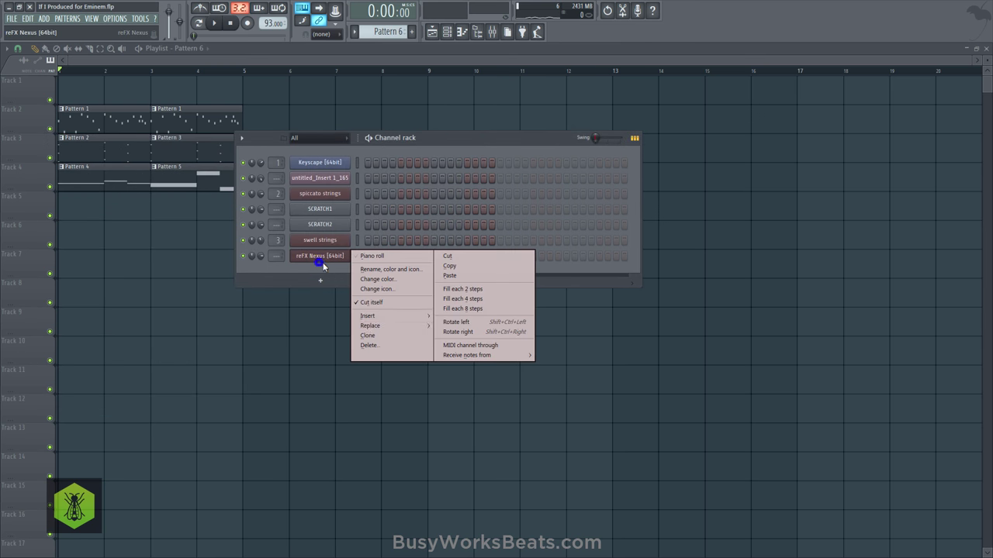
pyautogui.moveTo(403, 330)
pyautogui.click(466, 493)
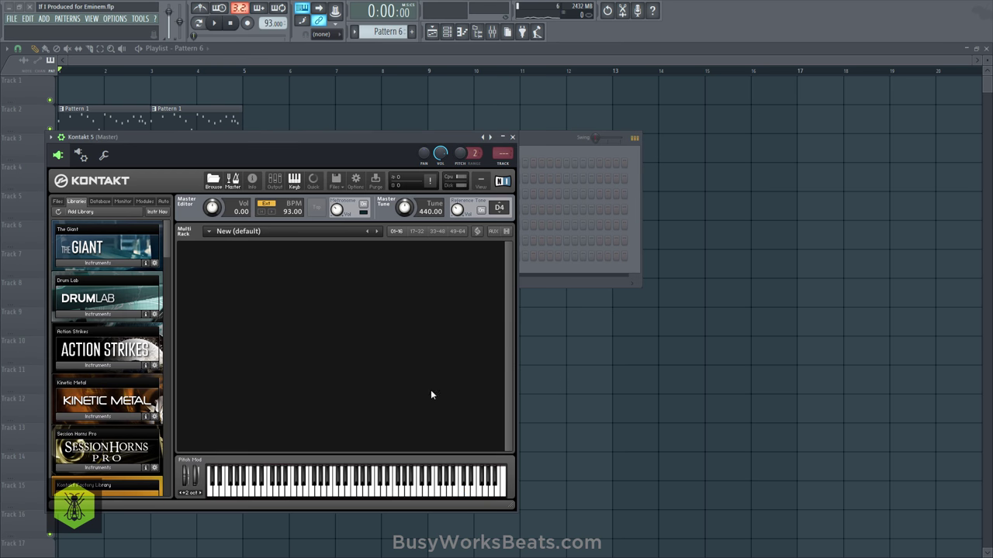
# Step: Load Sections 1 and 2 Ensemble Perf from the Session Strings Pro library into Kontakt
pyautogui.moveTo(167, 243); pyautogui.dragTo(174, 284)
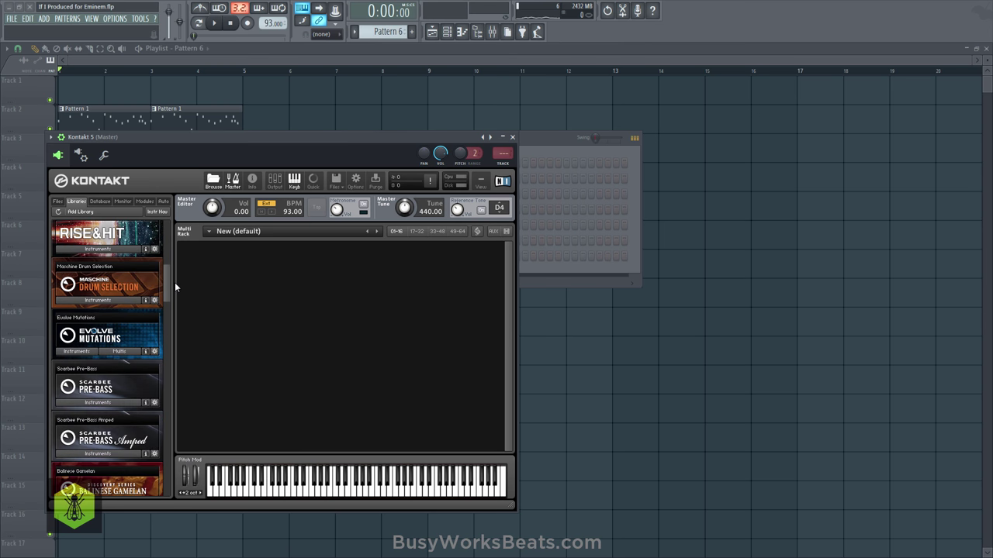
pyautogui.moveTo(174, 282); pyautogui.dragTo(170, 382)
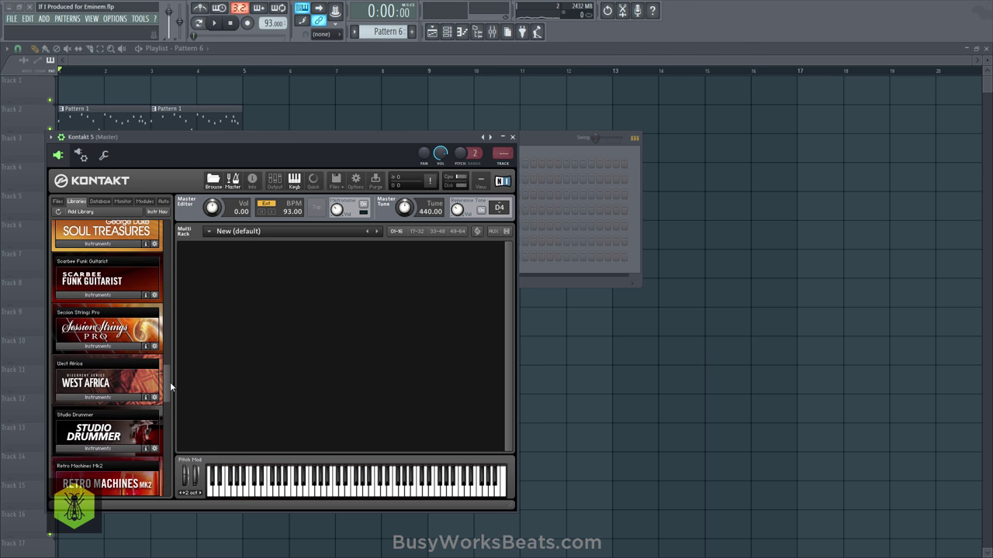
pyautogui.click(114, 346)
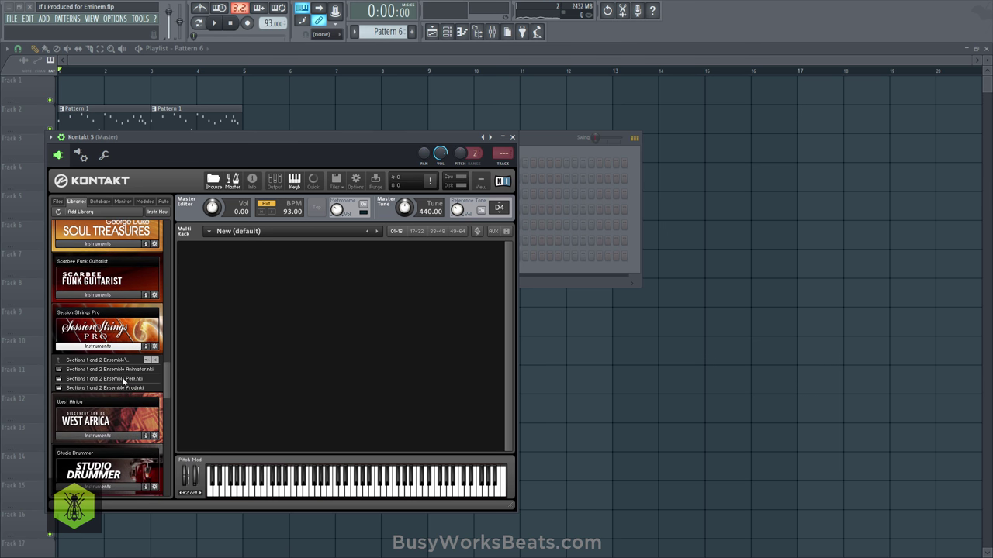
pyautogui.click(123, 380)
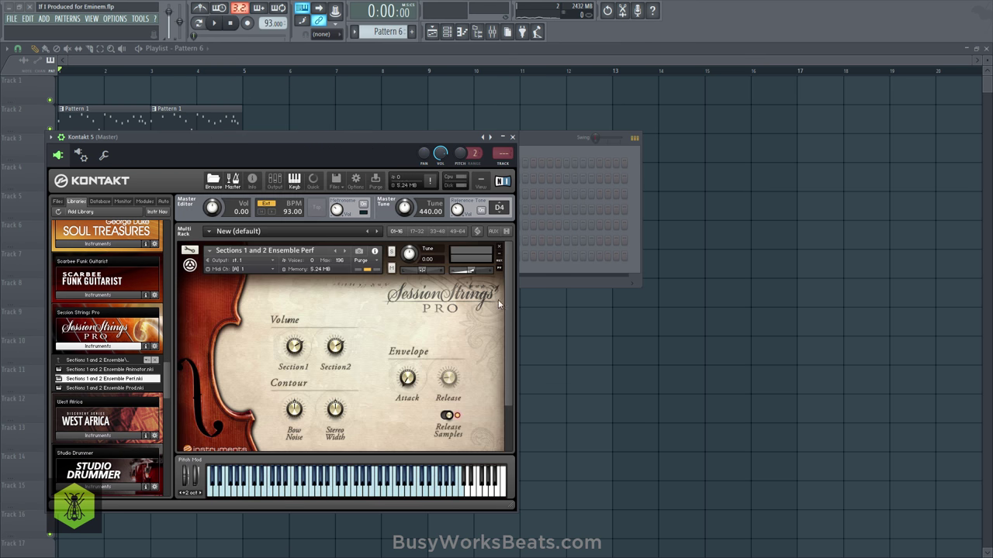
# Step: Set the main articulation of the Session Strings Pro ensemble to Trill and close the Kontakt window
pyautogui.scroll(-2, 507, 329)
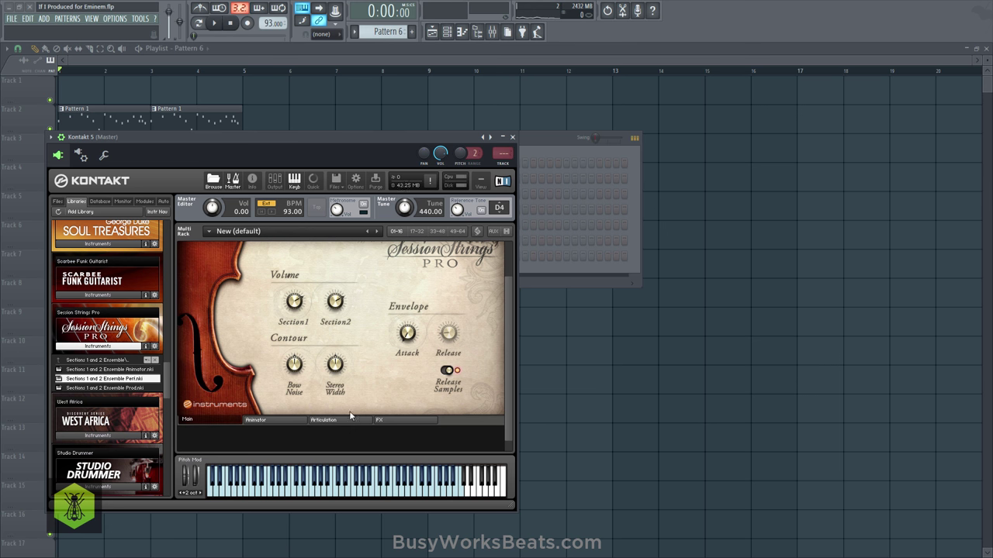
pyautogui.click(342, 420)
pyautogui.click(299, 269)
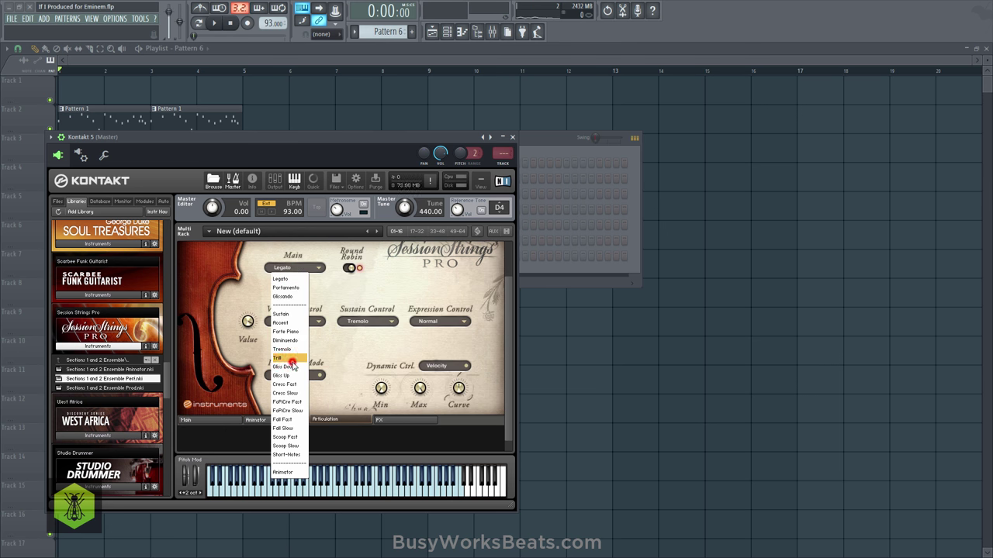
pyautogui.click(289, 358)
pyautogui.click(512, 138)
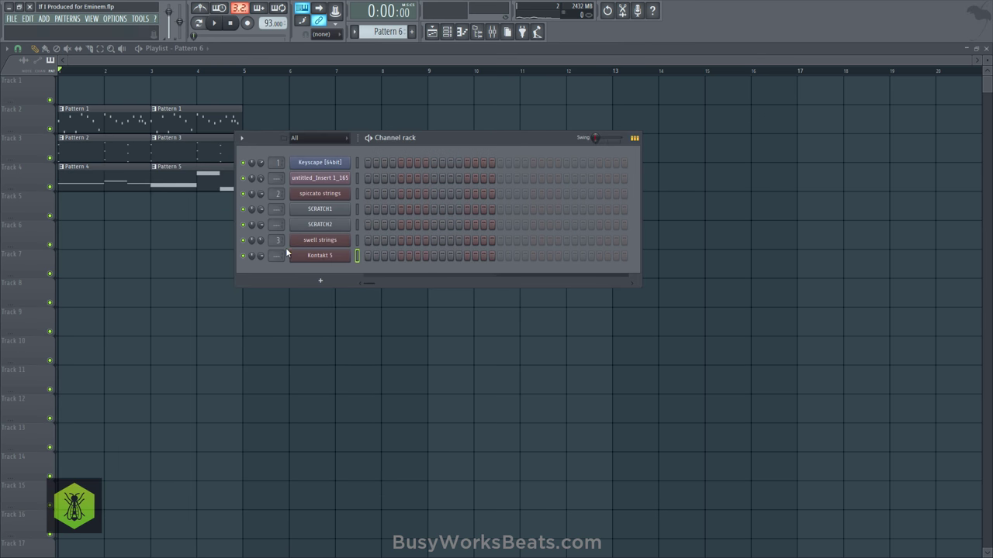
# Step: Merge the Pattern 4 and Pattern 5 clips on Track 4 into a single pattern clip
pyautogui.scroll(1, 386, 31)
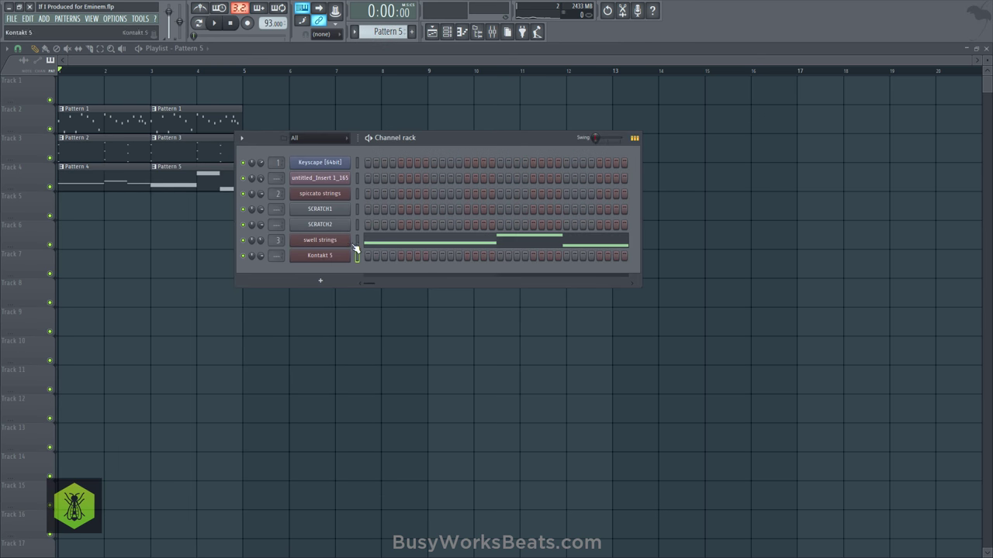
pyautogui.click(191, 250)
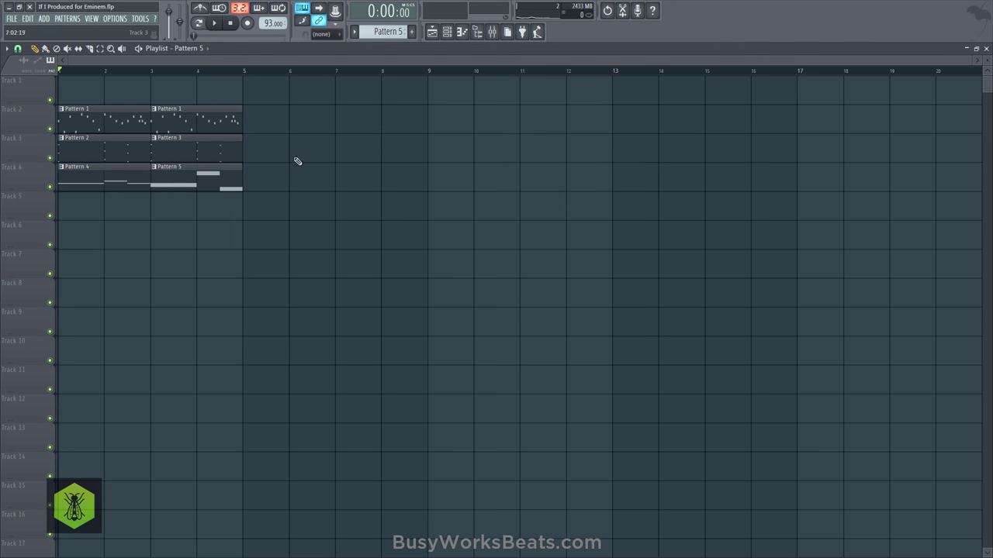
pyautogui.moveTo(172, 204); pyautogui.dragTo(110, 171)
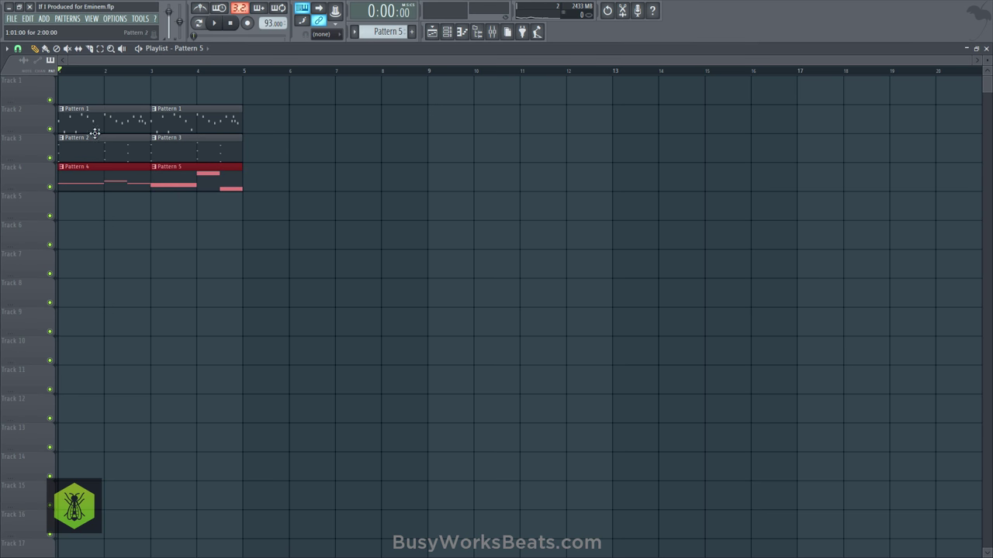
pyautogui.click(6, 48)
pyautogui.moveTo(23, 61)
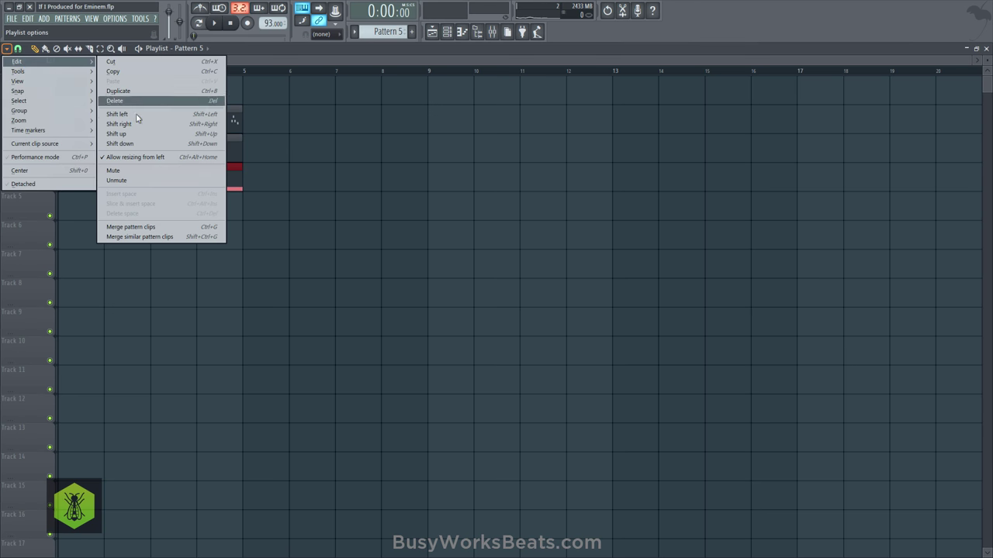
pyautogui.click(147, 227)
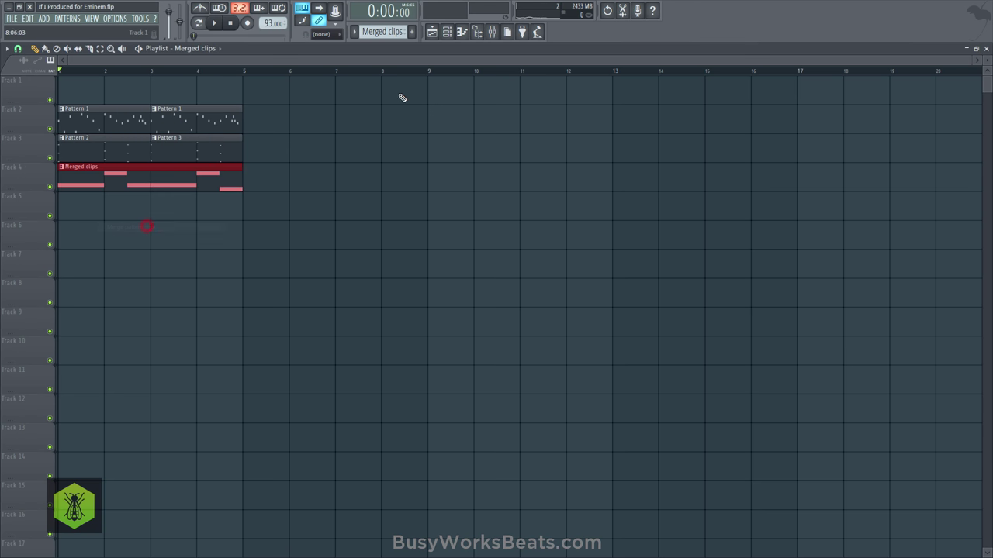
# Step: Copy the swell strings notes of the merged pattern into the Kontakt 5 channel of the new Pattern 7
pyautogui.click(460, 33)
pyautogui.click(356, 242)
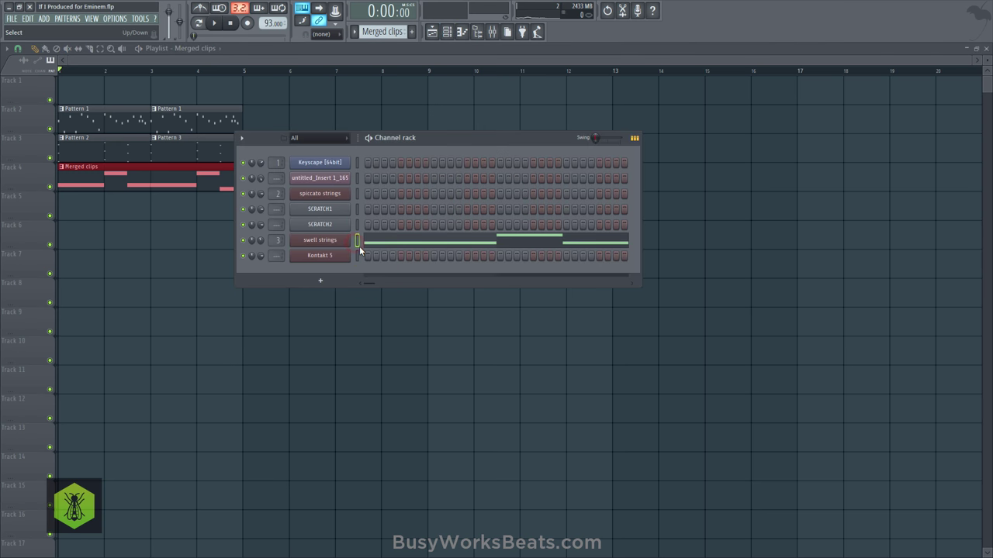
pyautogui.hotkey('ctrl', 'c')
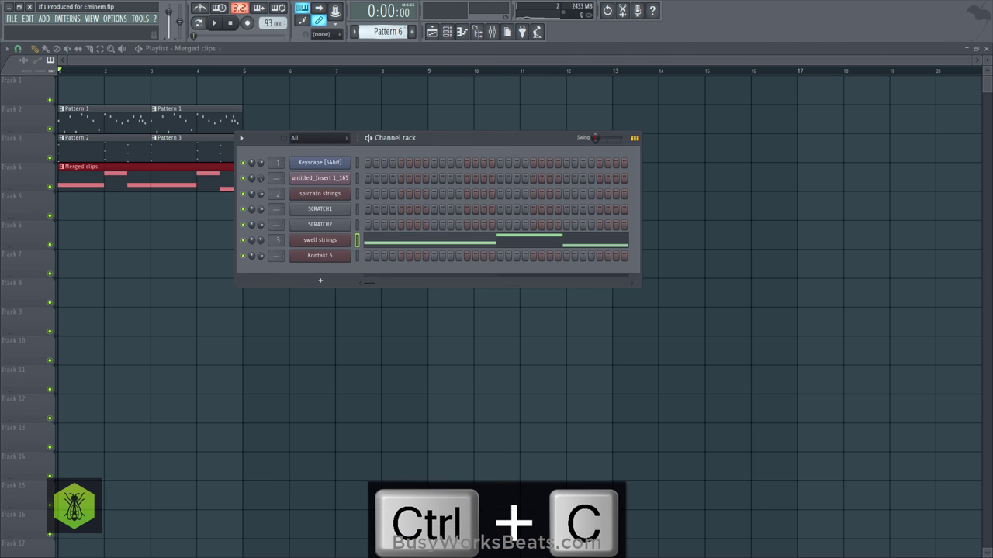
pyautogui.press('F4')
pyautogui.click(356, 256)
pyautogui.hotkey('ctrl', 'v')
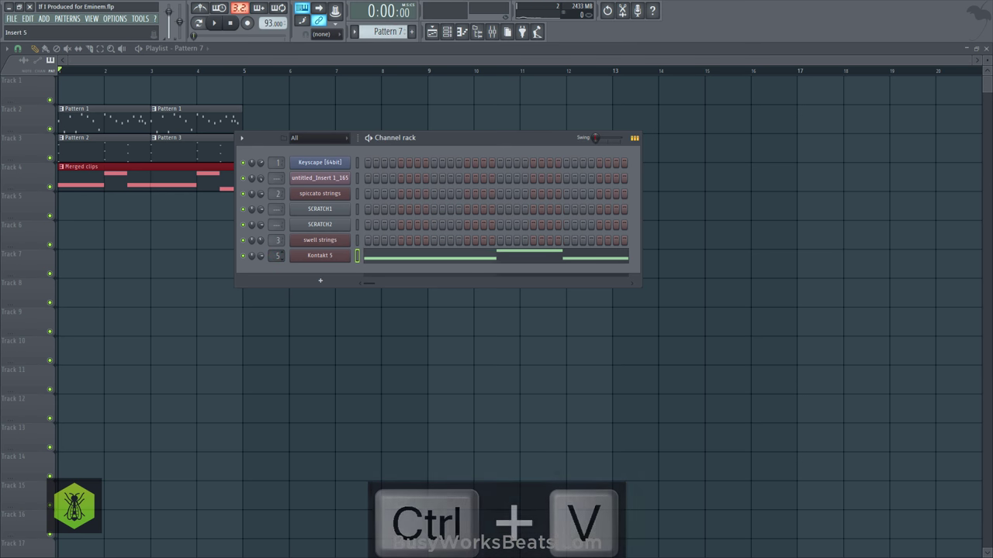
# Step: Place a Pattern 7 clip at bar 1 of Track 5 and play the arrangement
pyautogui.click(282, 336)
pyautogui.click(71, 202)
pyautogui.press('space')
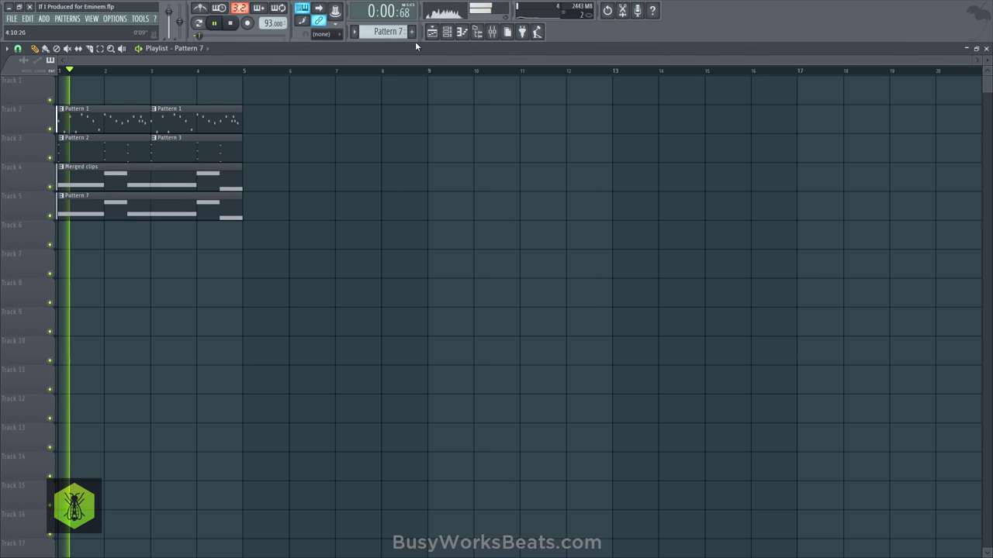
# Step: Stop playback and trim the start of the Track 5 Pattern 7 clip to bar 4
pyautogui.click(461, 32)
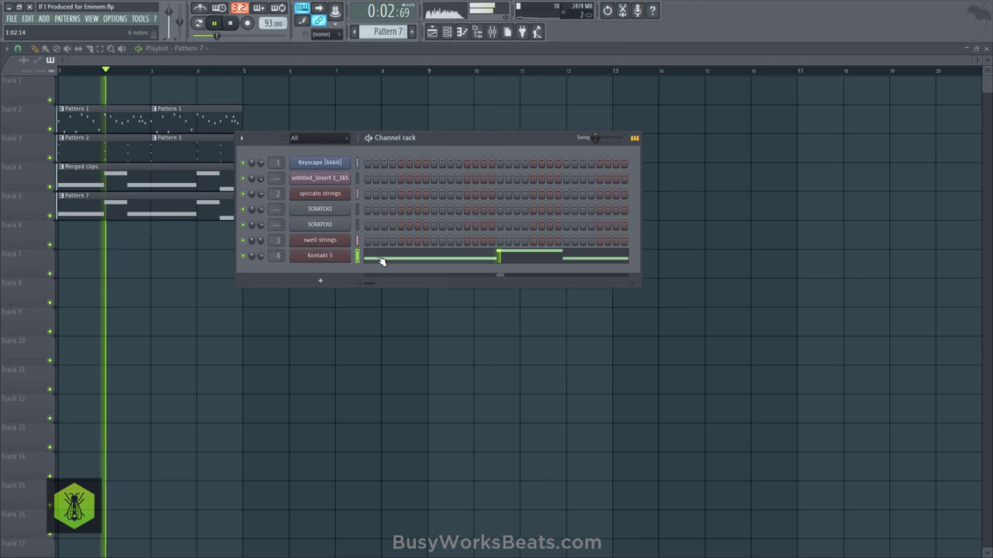
pyautogui.rightClick(169, 257)
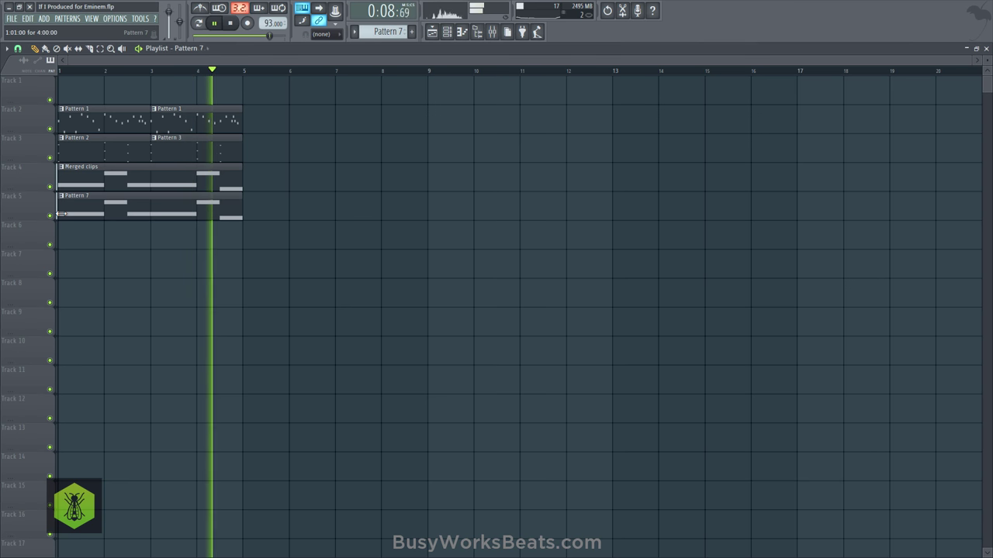
pyautogui.press('space')
pyautogui.moveTo(58, 214); pyautogui.dragTo(199, 214)
# Step: Examine the Kontakt 5 notes of Pattern 7 across all four bars in the piano roll
pyautogui.click(447, 31)
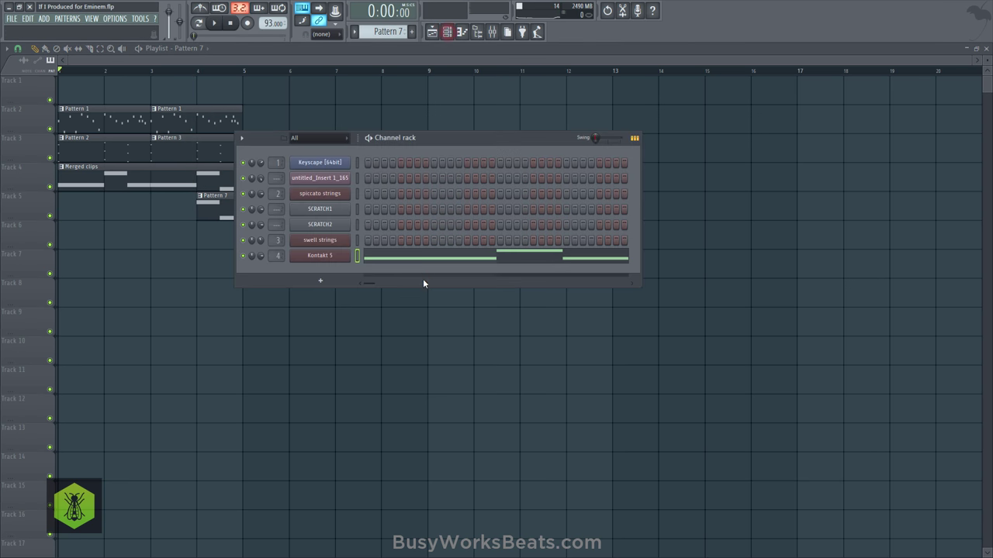
pyautogui.click(418, 265)
pyautogui.scroll(-3, 686, 78)
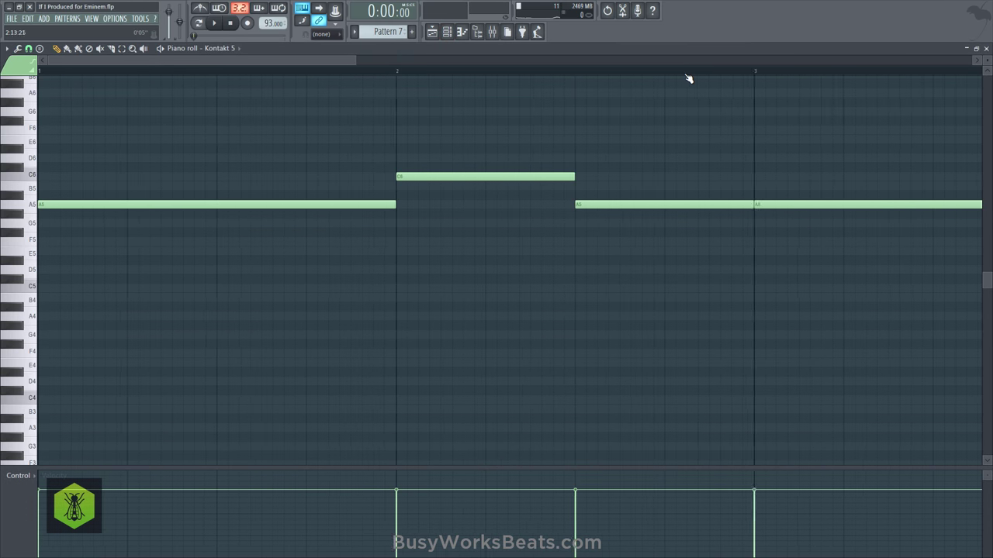
pyautogui.scroll(-2, 687, 77)
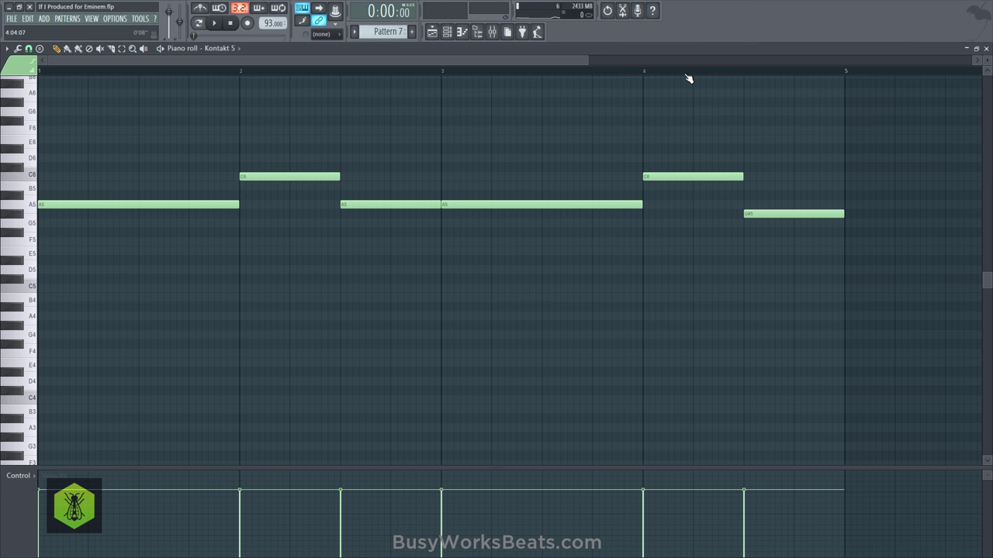
pyautogui.click(986, 49)
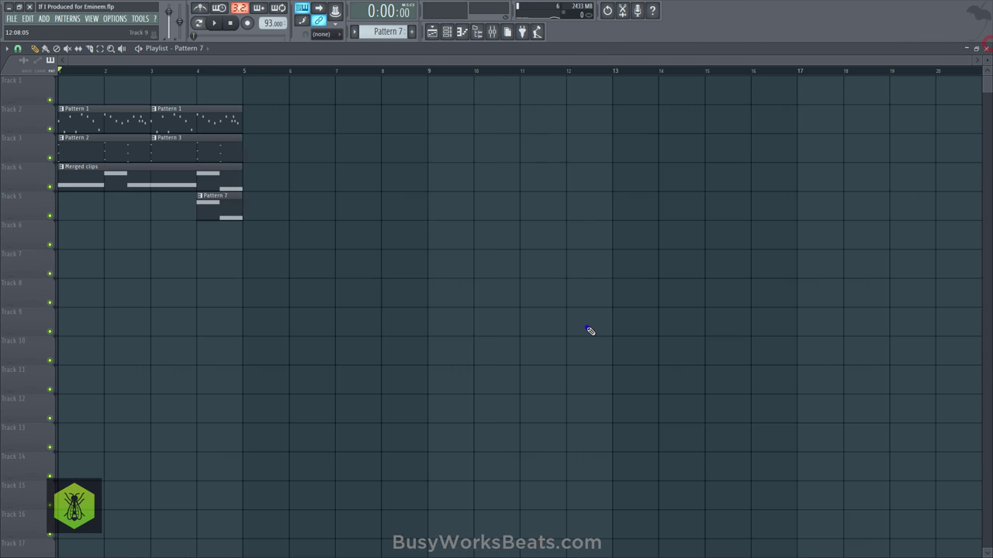
# Step: Extend the start of the Track 5 Pattern 7 clip to bar 3, trim its end to bar 4, and play from bar 3
pyautogui.moveTo(198, 211); pyautogui.dragTo(151, 211)
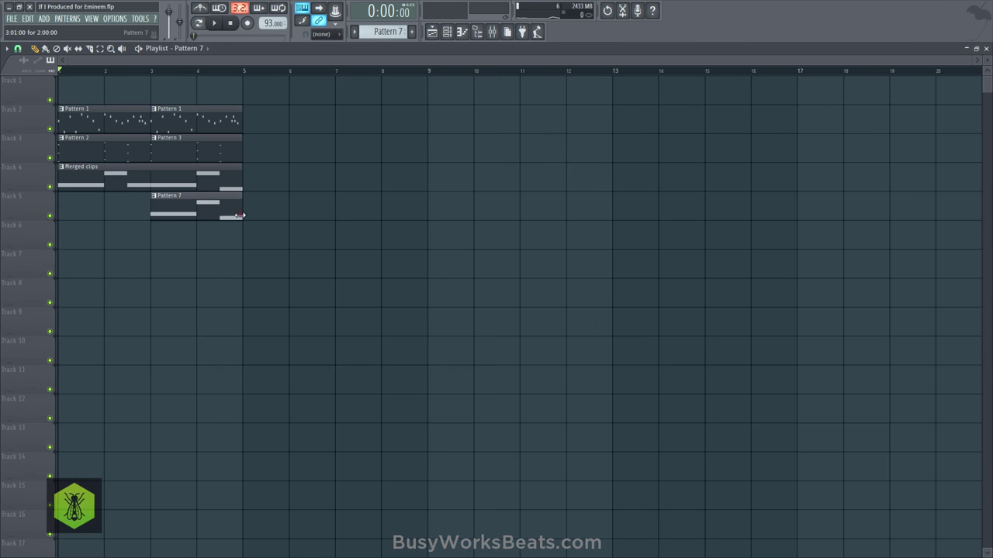
pyautogui.moveTo(241, 216); pyautogui.dragTo(196, 216)
pyautogui.press('space')
pyautogui.click(149, 68)
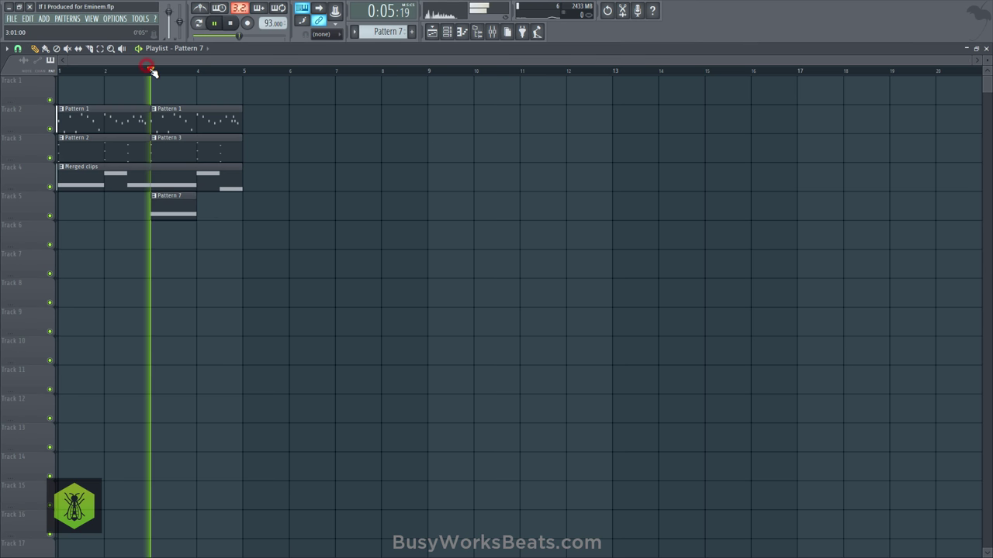
# Step: Set the Kontakt 5 channel volume to 70% during playback and return the stopped arrangement to its start
pyautogui.click(447, 32)
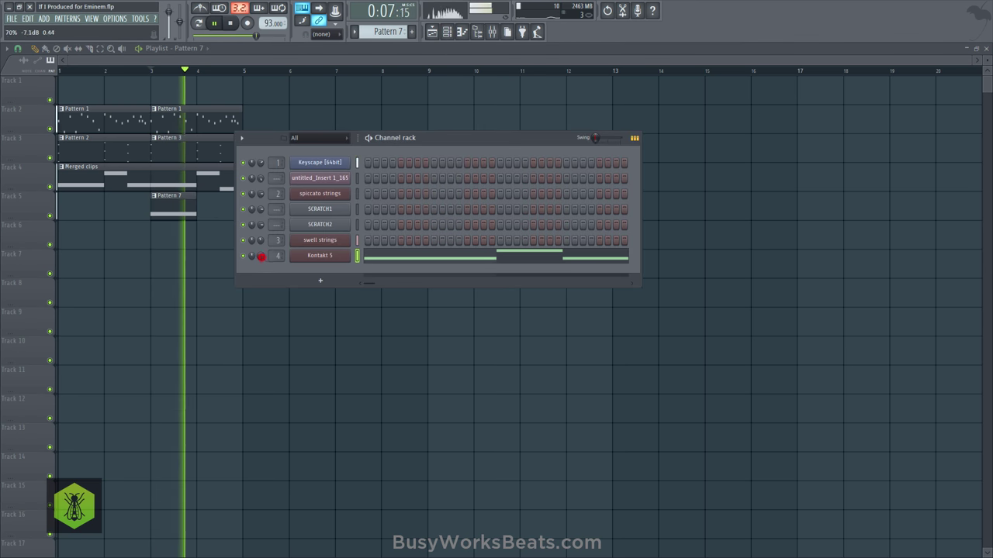
pyautogui.click(304, 331)
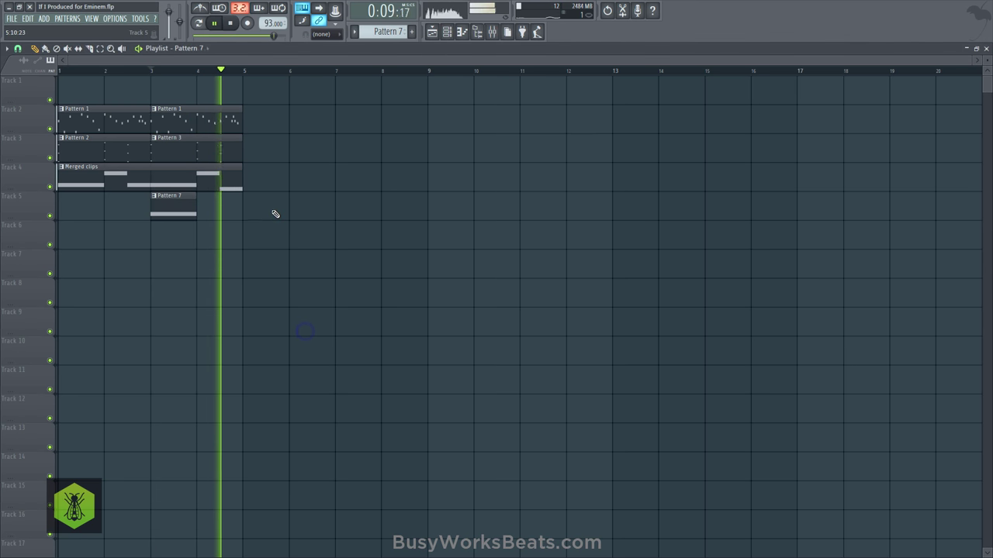
pyautogui.press('space')
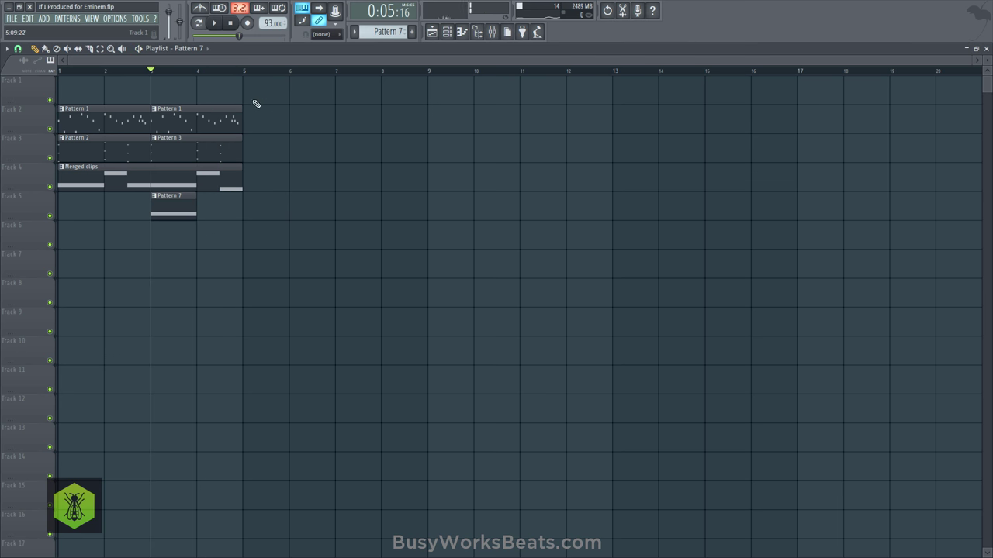
pyautogui.press('Home')
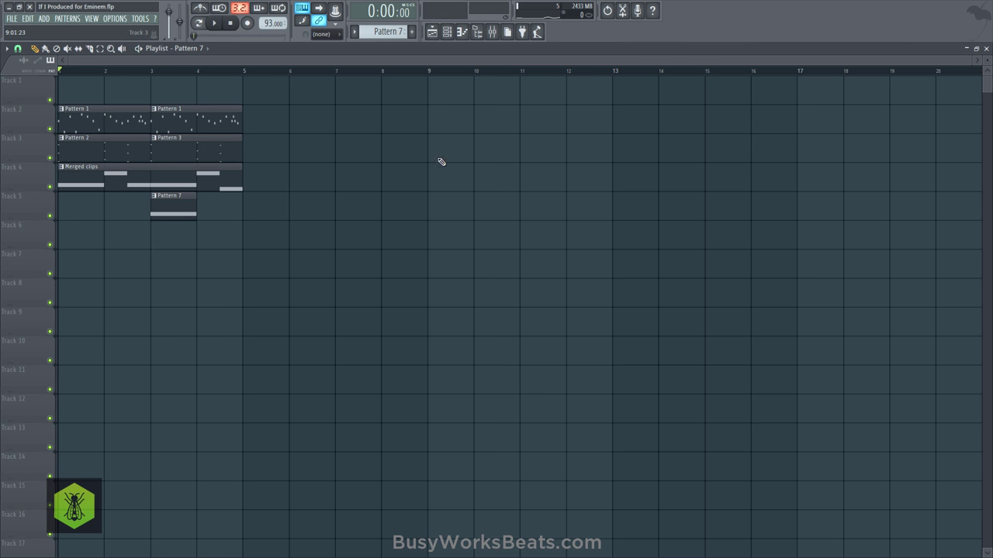
# Step: Route the SCRATCH1 channel to mixer track 5 and SCRATCH2 to mixer track 6
pyautogui.click(447, 31)
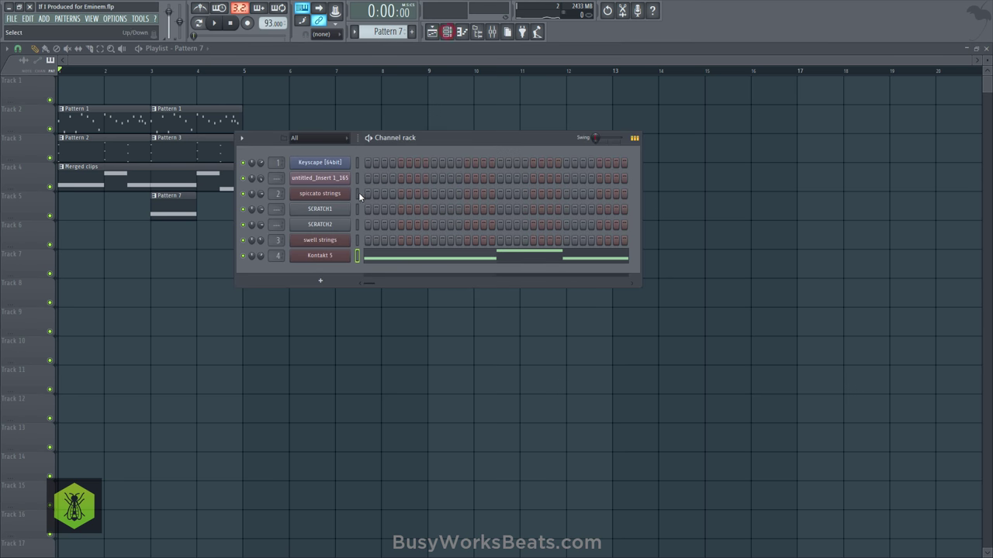
pyautogui.moveTo(275, 209); pyautogui.dragTo(276, 203)
pyautogui.click(320, 214)
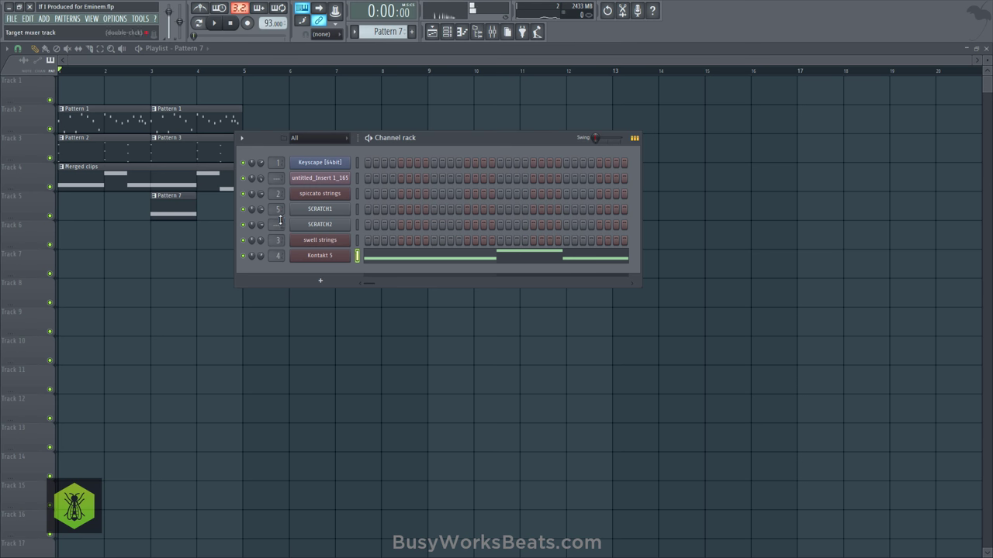
pyautogui.click(357, 208)
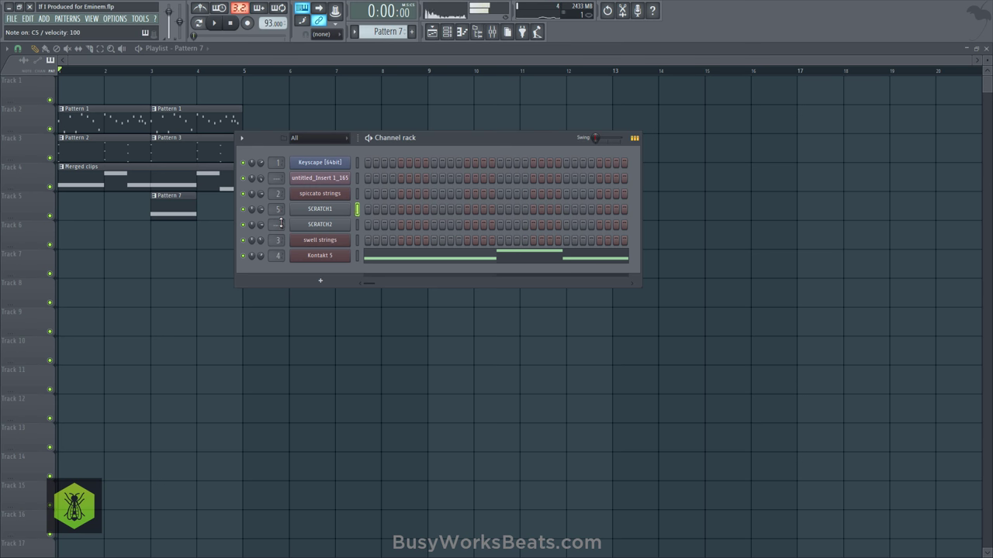
pyautogui.moveTo(277, 224); pyautogui.dragTo(278, 221)
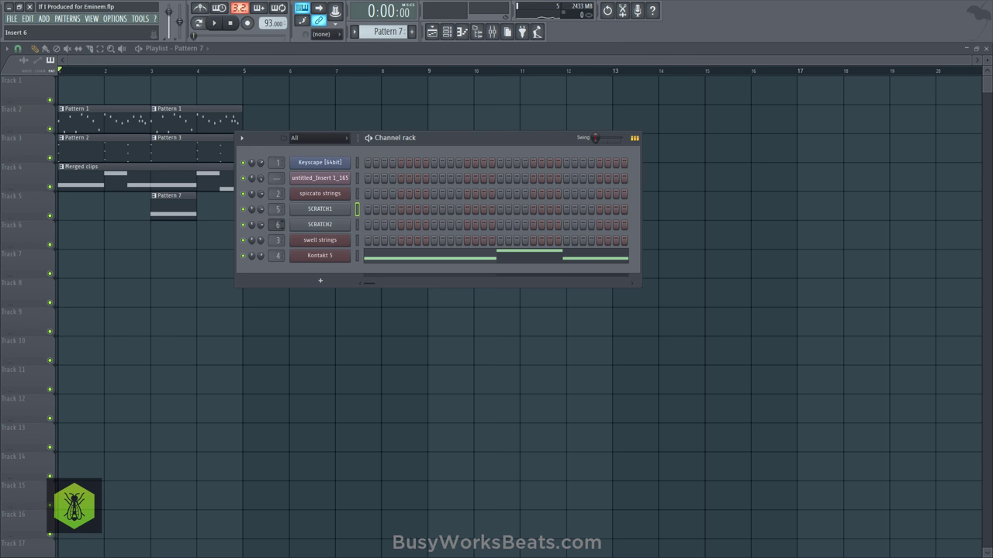
pyautogui.click(356, 224)
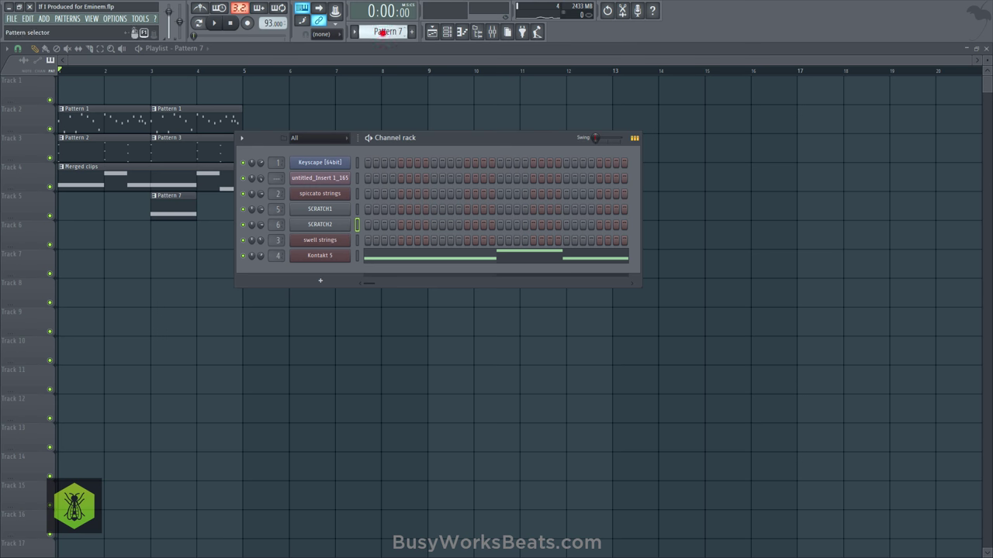
# Step: Switch to Pattern 8 and save the project as a new version
pyautogui.scroll(-1, 383, 32)
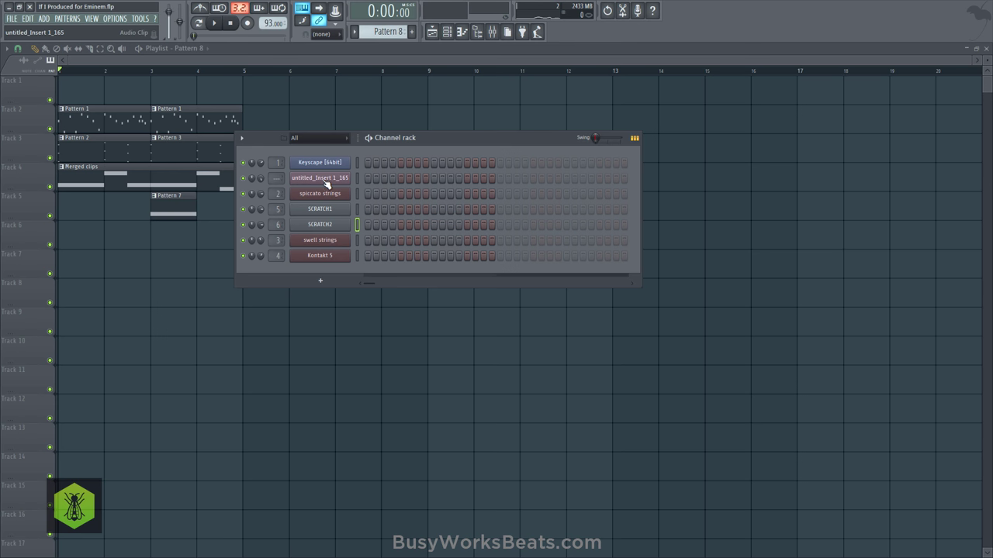
pyautogui.click(12, 18)
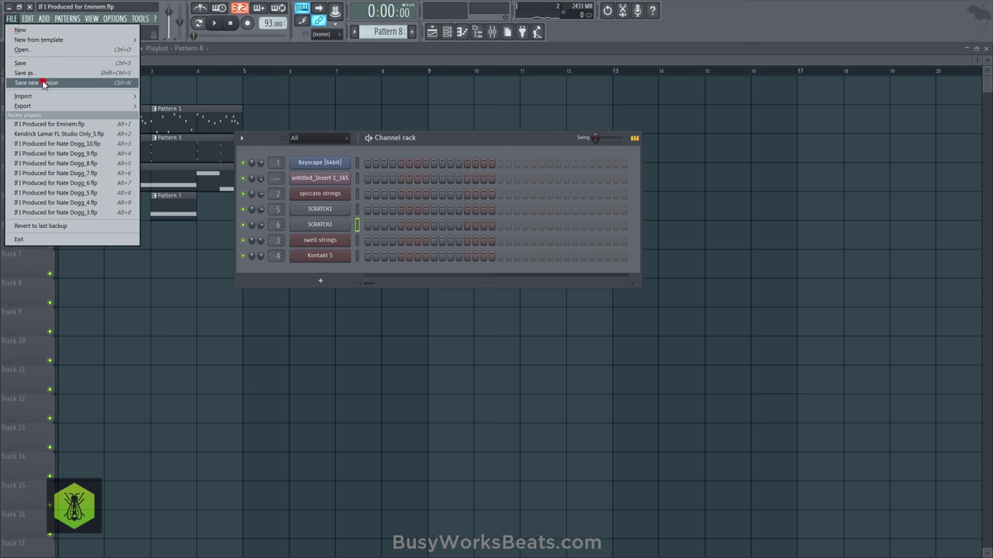
pyautogui.click(44, 83)
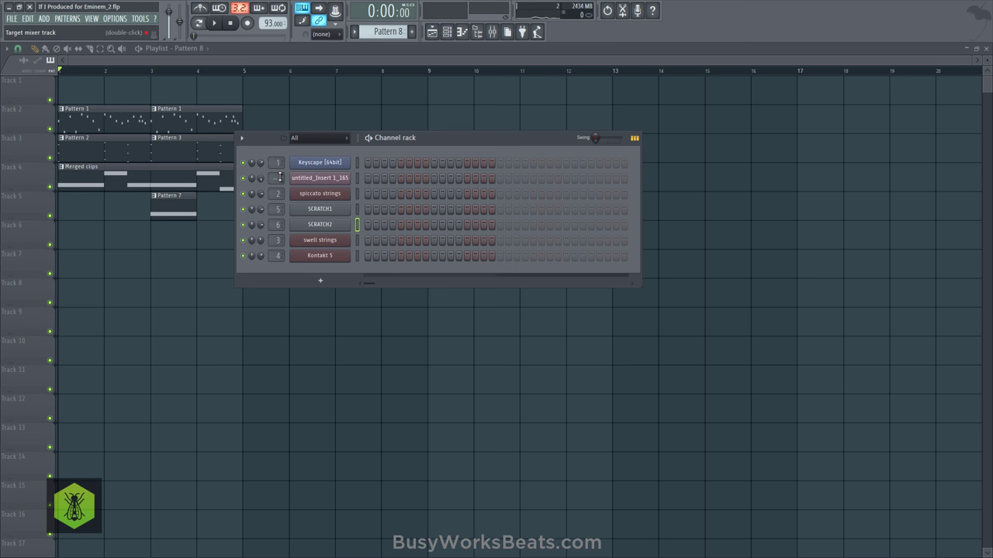
# Step: Route the untitled_Insert 1_165 audio clip channel to mixer track 7 and play the arrangement briefly
pyautogui.scroll(3, 280, 178)
pyautogui.click(365, 340)
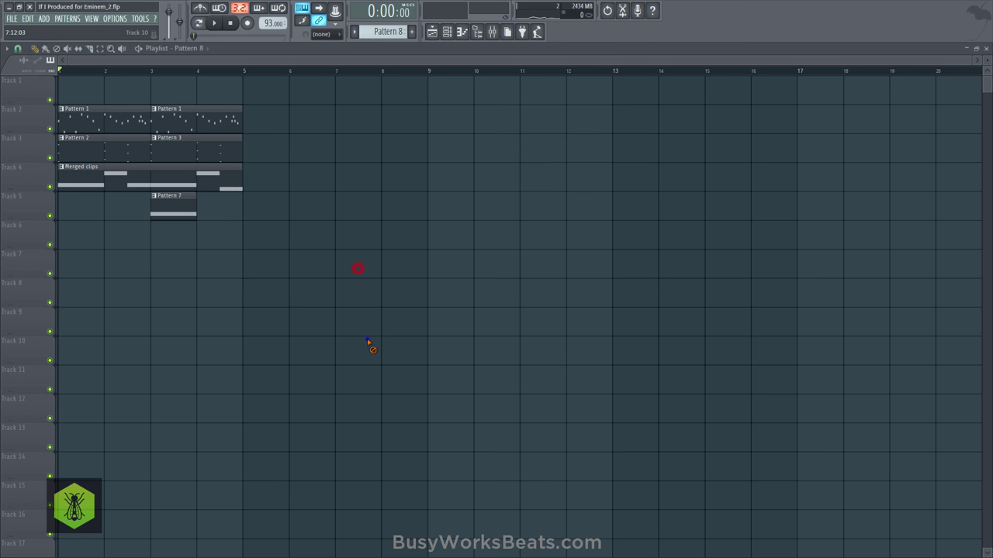
pyautogui.press('space')
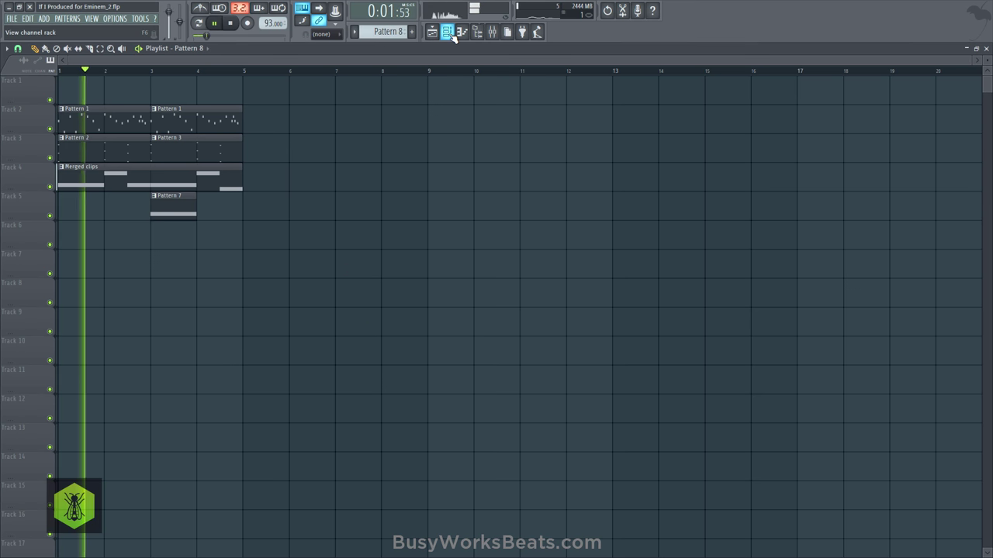
pyautogui.press('space')
# Step: Add a Trilian bass instrument as a new channel and dismiss its splash screen
pyautogui.click(432, 32)
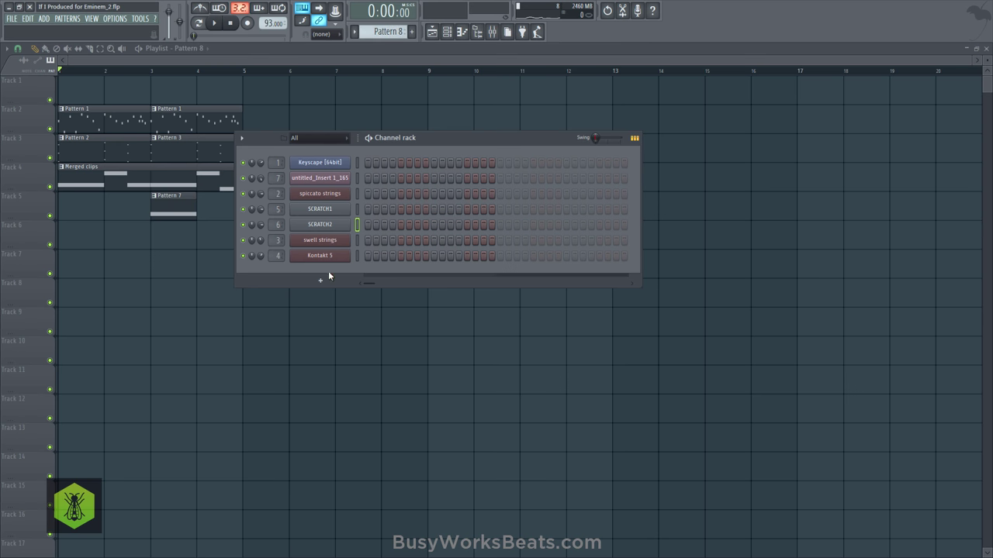
pyautogui.click(320, 280)
pyautogui.click(402, 441)
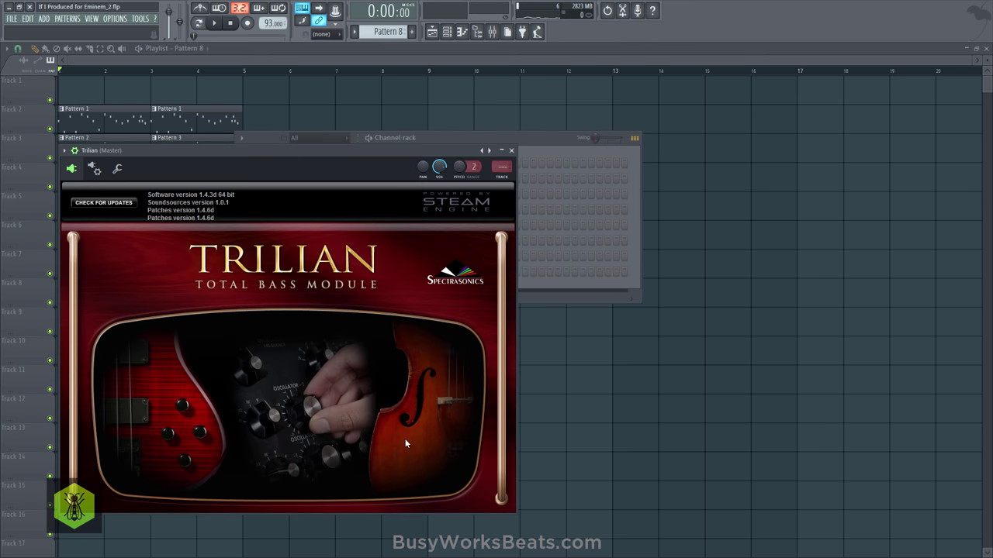
pyautogui.click(352, 246)
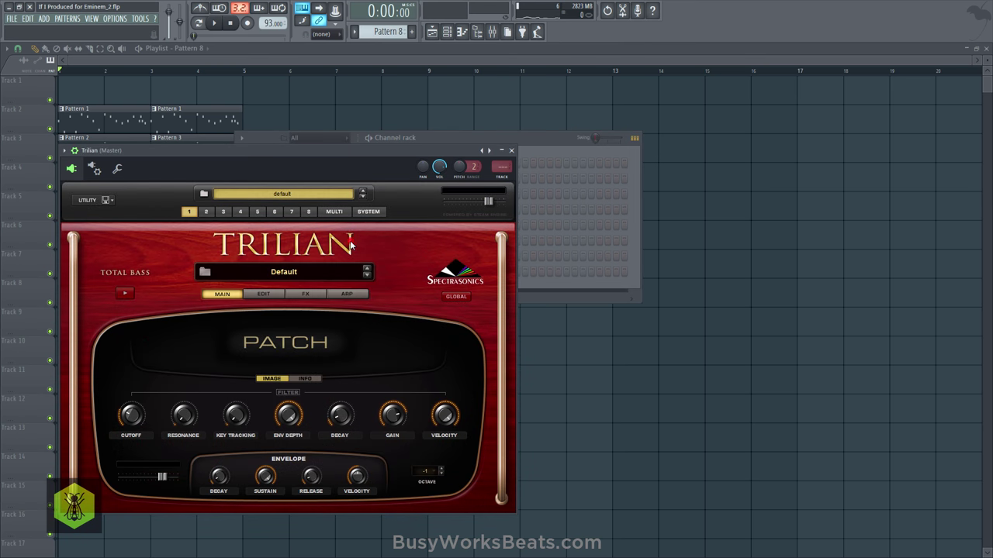
# Step: Load the electric fingered bass patch Clean Fender - Full Range in Trilian and route the channel to mixer track 8
pyautogui.click(305, 273)
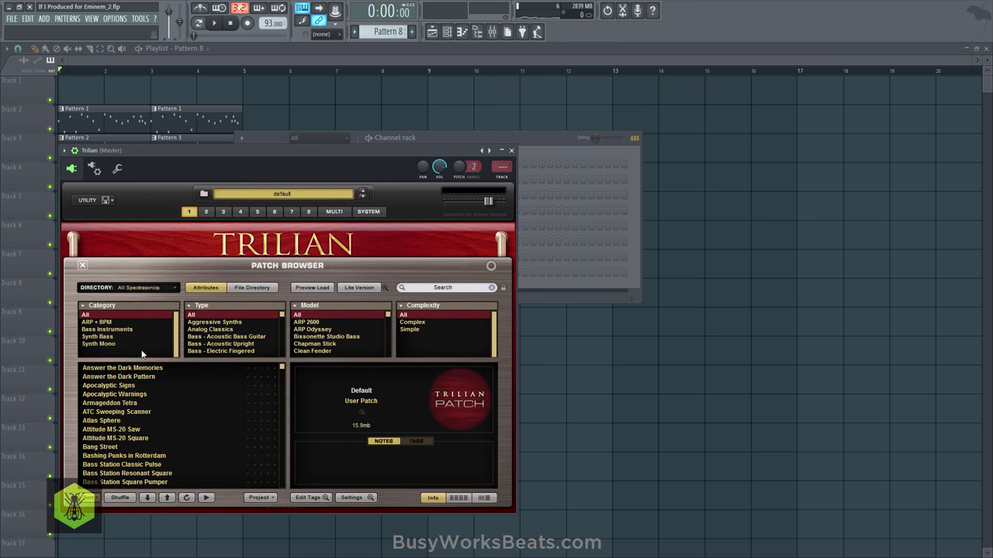
pyautogui.click(112, 330)
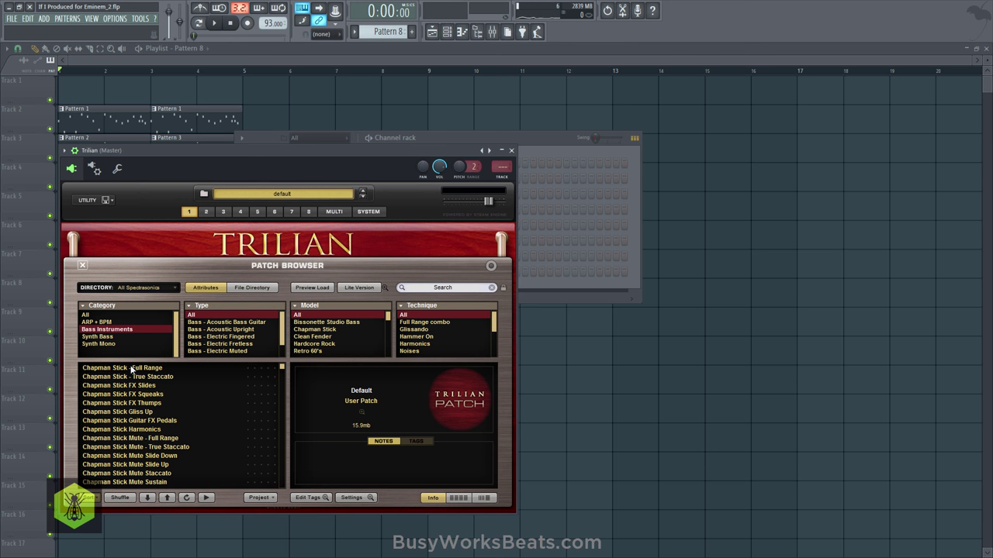
pyautogui.click(233, 337)
pyautogui.click(131, 369)
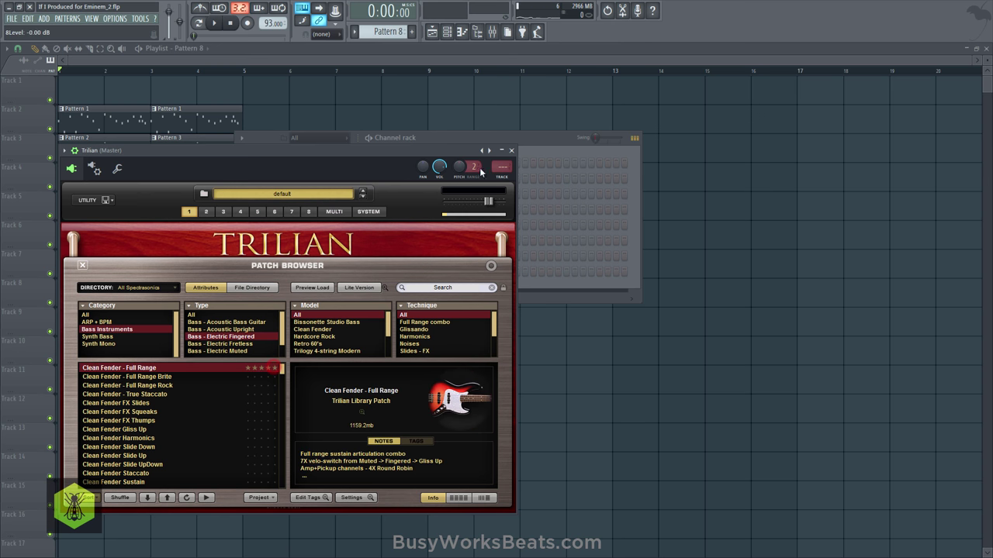
pyautogui.click(512, 151)
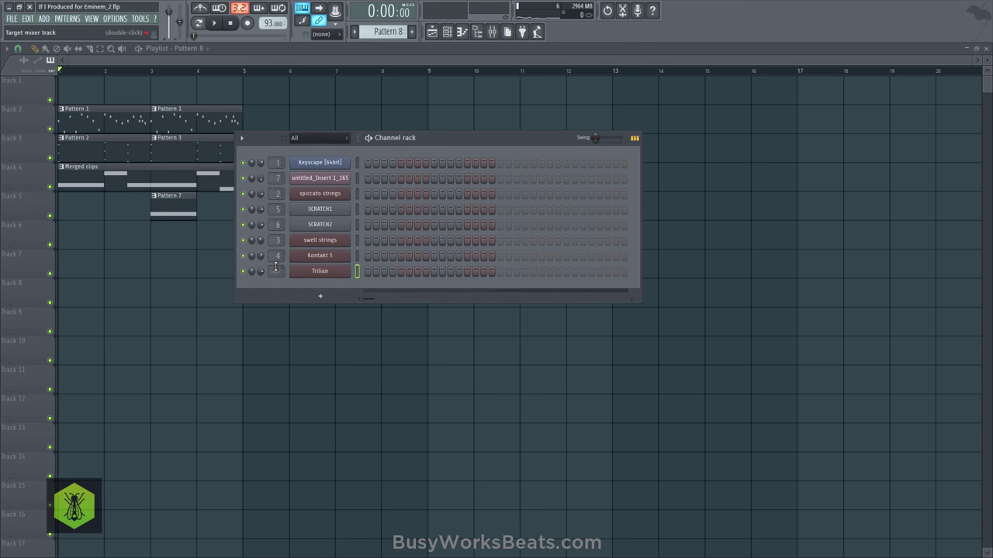
pyautogui.moveTo(276, 271); pyautogui.dragTo(276, 266)
# Step: Examine the B and Common effects racks of the Clean Fender patch in Trilian
pyautogui.click(315, 273)
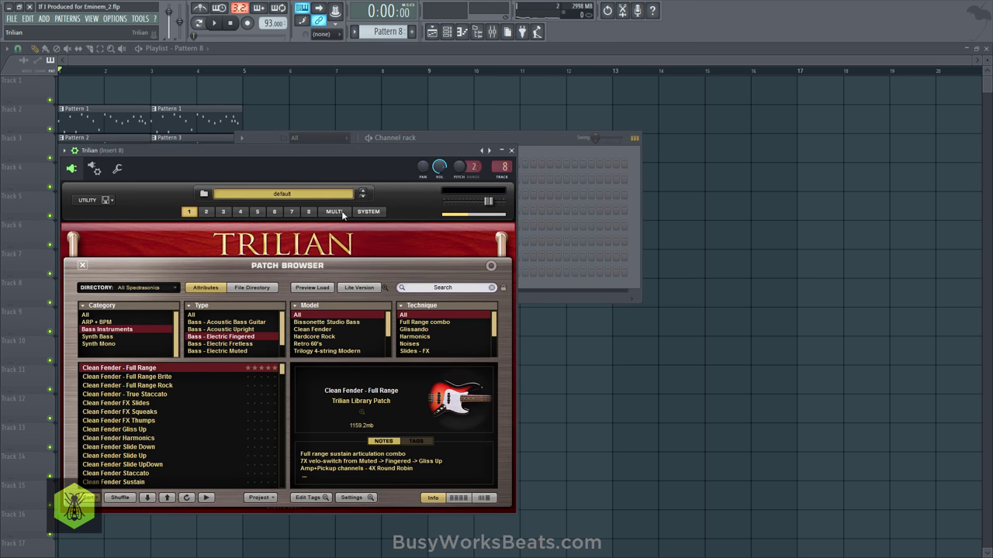
pyautogui.click(82, 265)
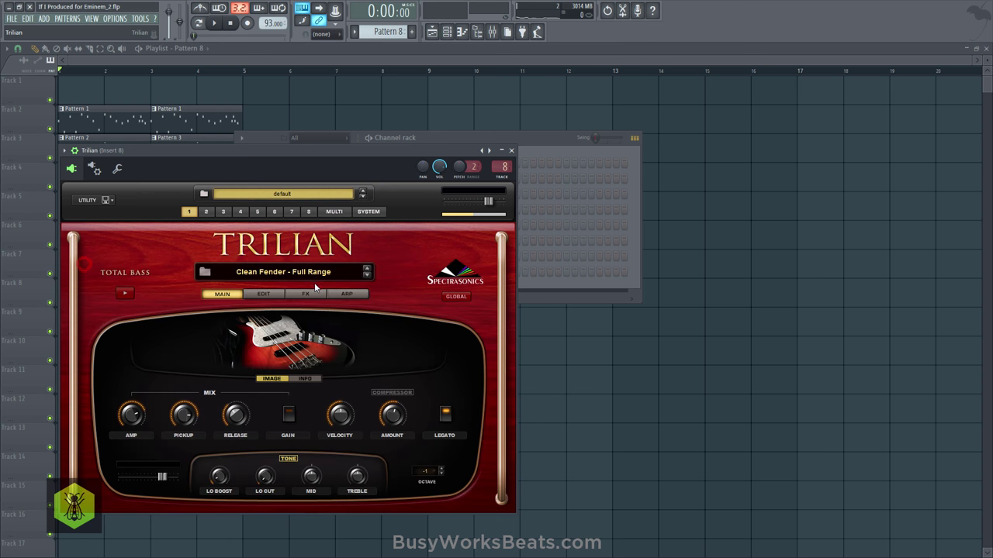
pyautogui.click(306, 294)
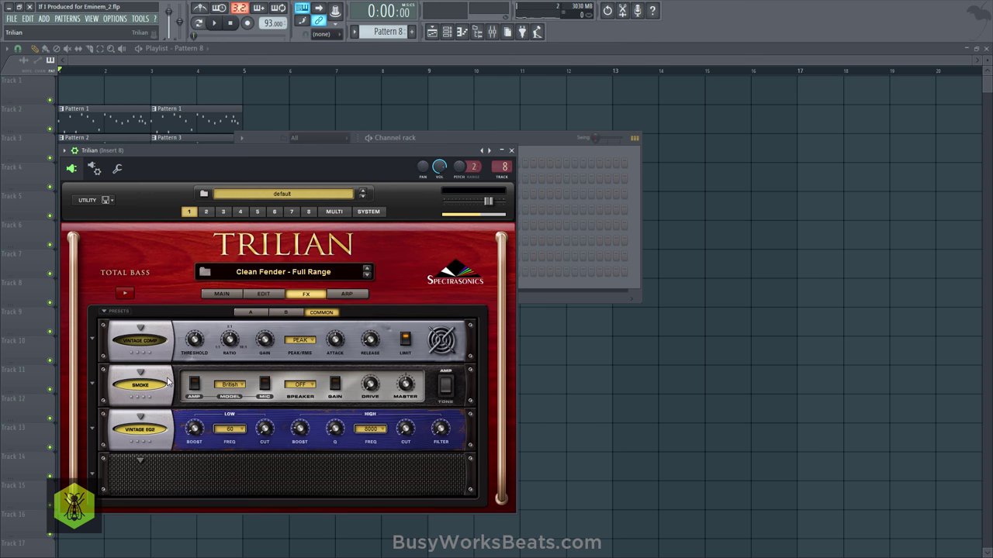
pyautogui.click(287, 312)
pyautogui.click(323, 313)
pyautogui.click(511, 149)
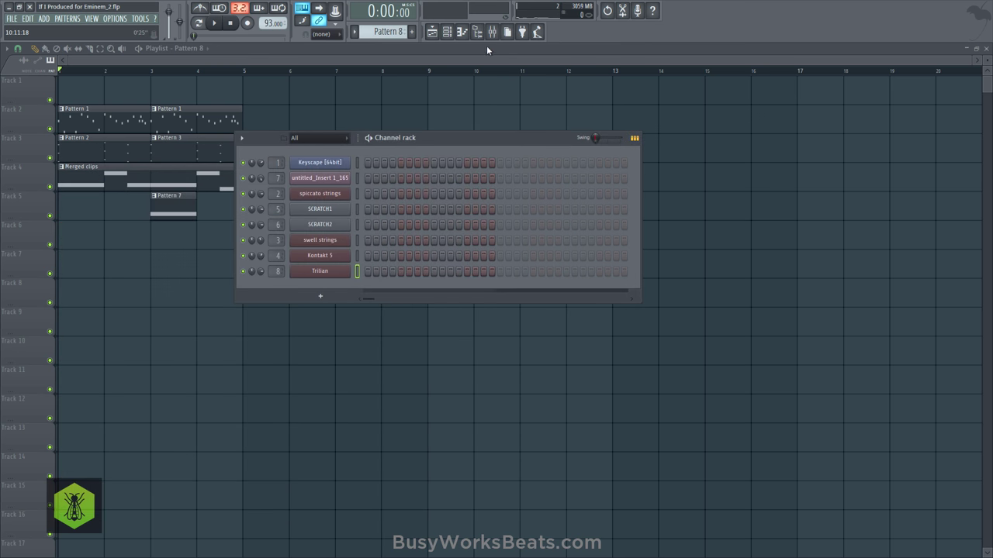
# Step: Add a second Kontakt 5 channel and load Session Kit - Lite from the Studio Drummer library
pyautogui.click(319, 298)
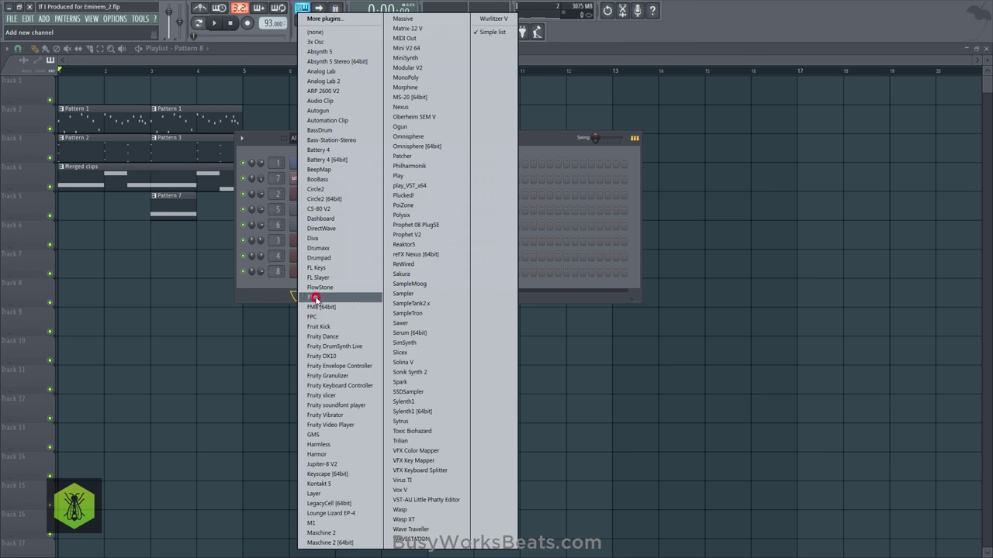
pyautogui.click(333, 485)
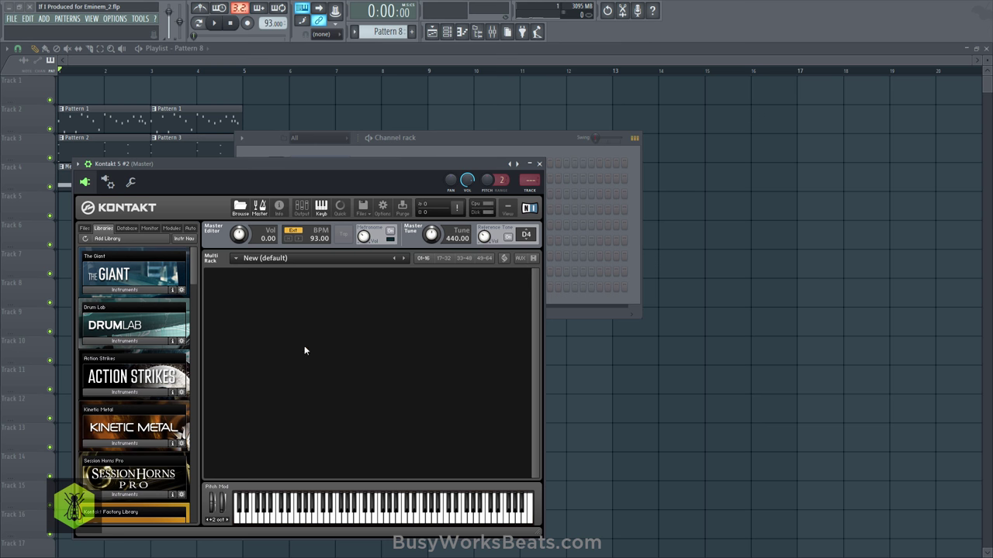
pyautogui.moveTo(192, 269); pyautogui.dragTo(190, 426)
pyautogui.click(124, 345)
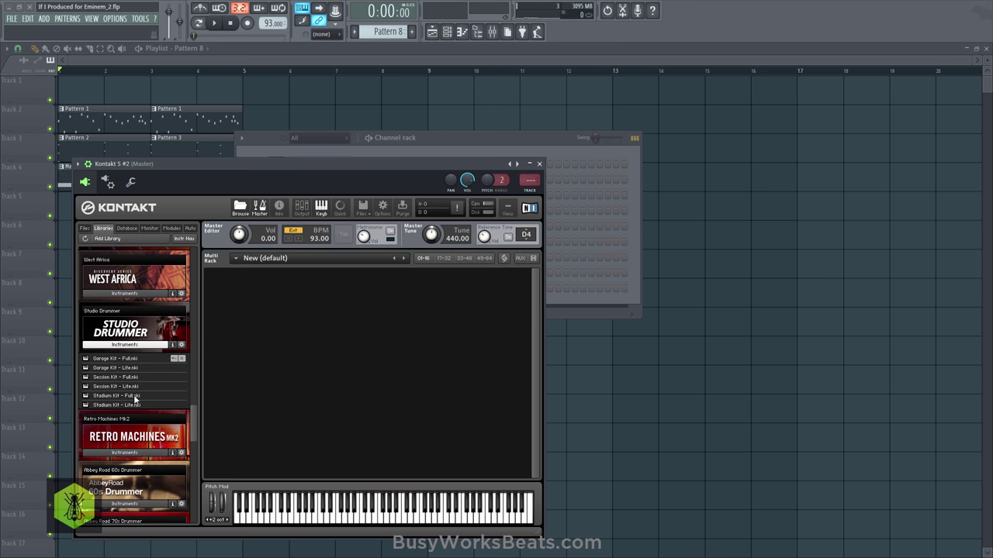
pyautogui.click(128, 386)
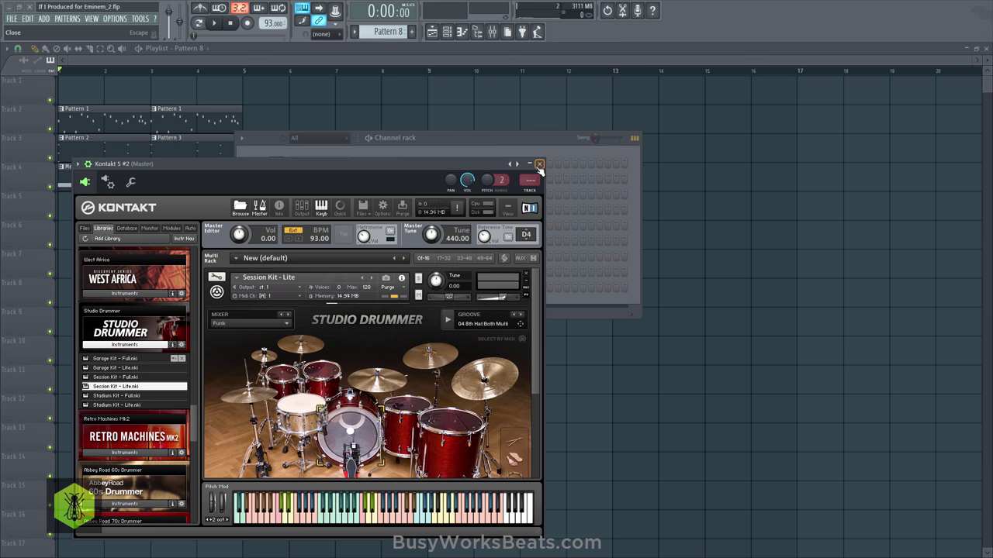
# Step: Set the Studio Drummer mixer preset to INIT and enlarge and reposition the Kontakt window
pyautogui.click(287, 324)
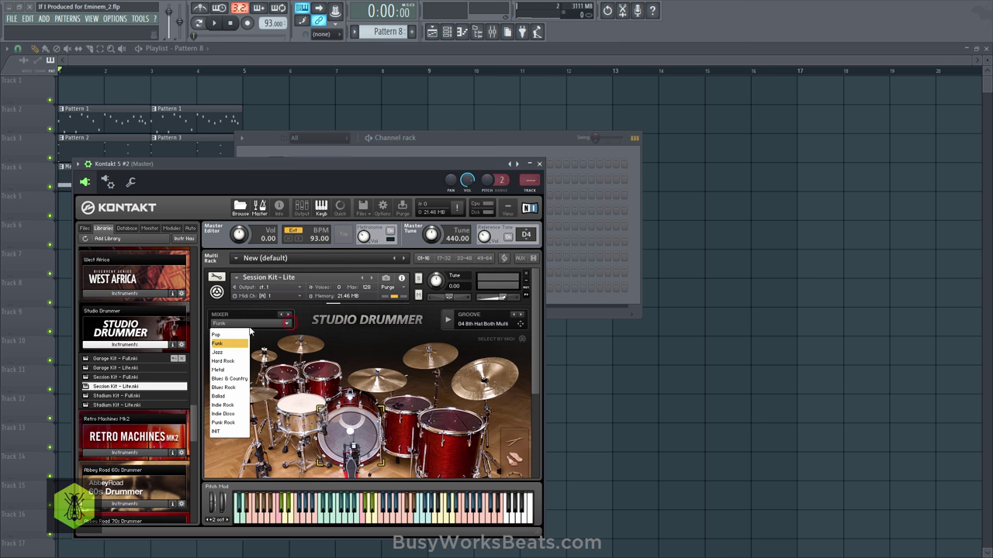
pyautogui.click(226, 433)
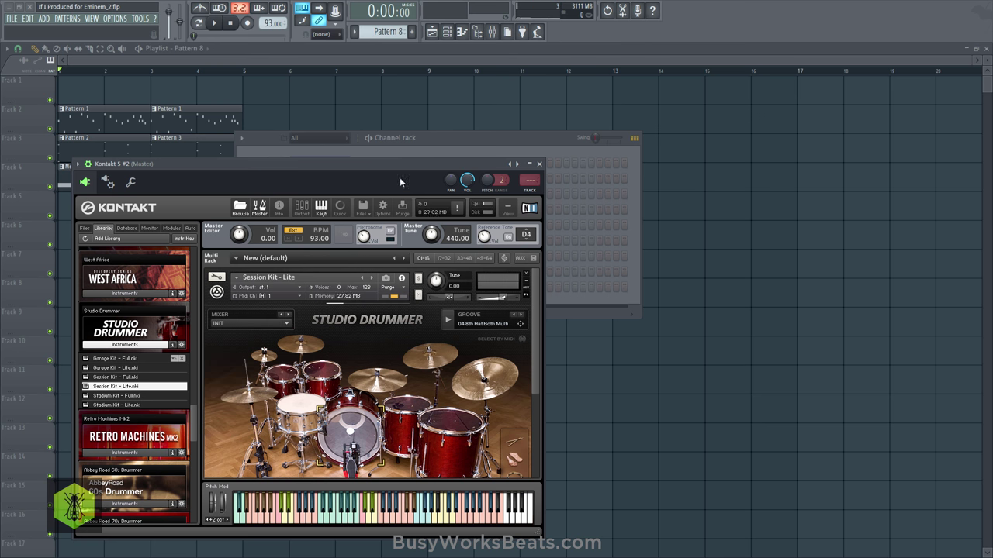
pyautogui.moveTo(383, 163); pyautogui.dragTo(383, 152)
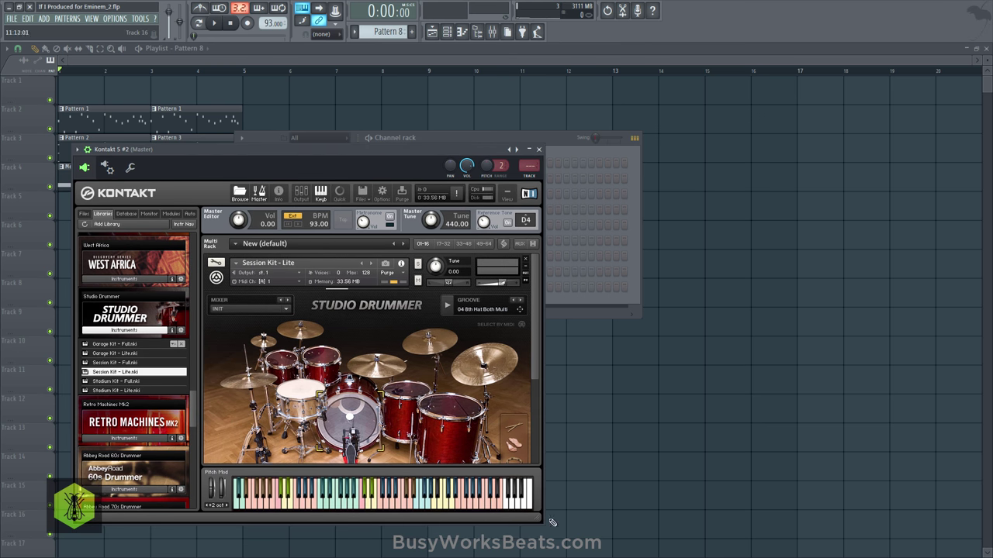
pyautogui.moveTo(543, 528); pyautogui.dragTo(650, 553)
pyautogui.moveTo(512, 152); pyautogui.dragTo(497, 105)
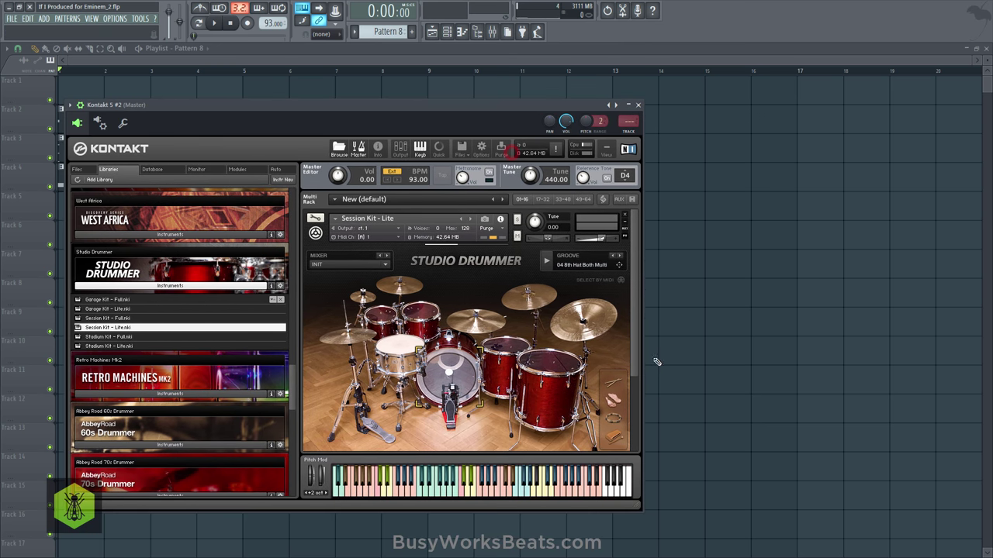
# Step: Enlarge and reposition the Kontakt window further, and route the Kontakt 5 #2 channel to mixer track 9
pyautogui.moveTo(683, 535); pyautogui.dragTo(752, 555)
pyautogui.moveTo(589, 117); pyautogui.dragTo(544, 75)
pyautogui.moveTo(703, 502); pyautogui.dragTo(764, 541)
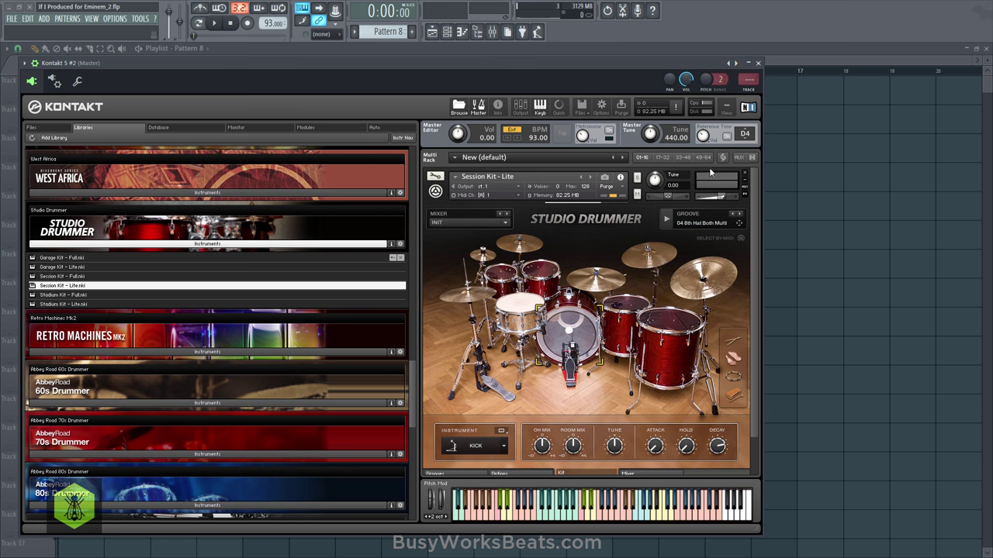
pyautogui.click(758, 63)
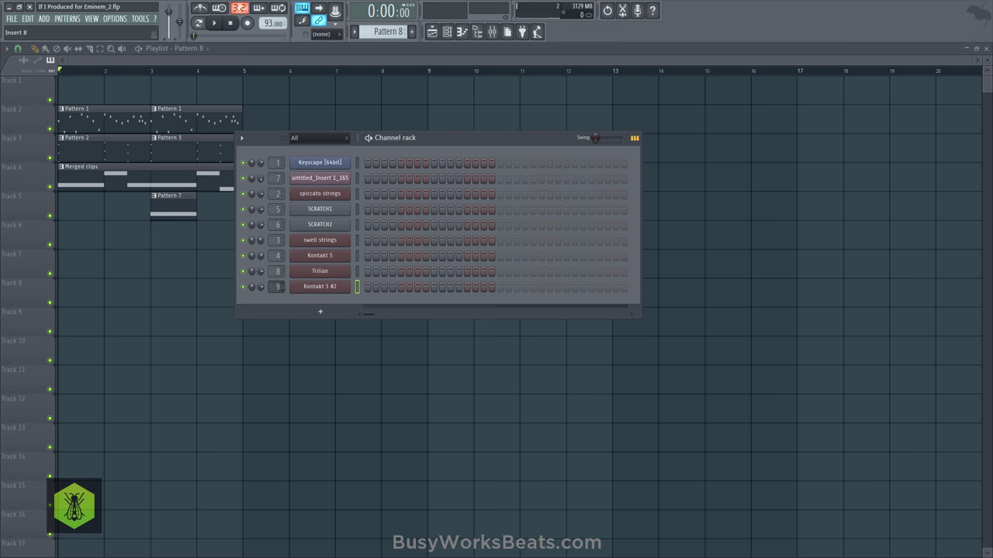
pyautogui.click(308, 288)
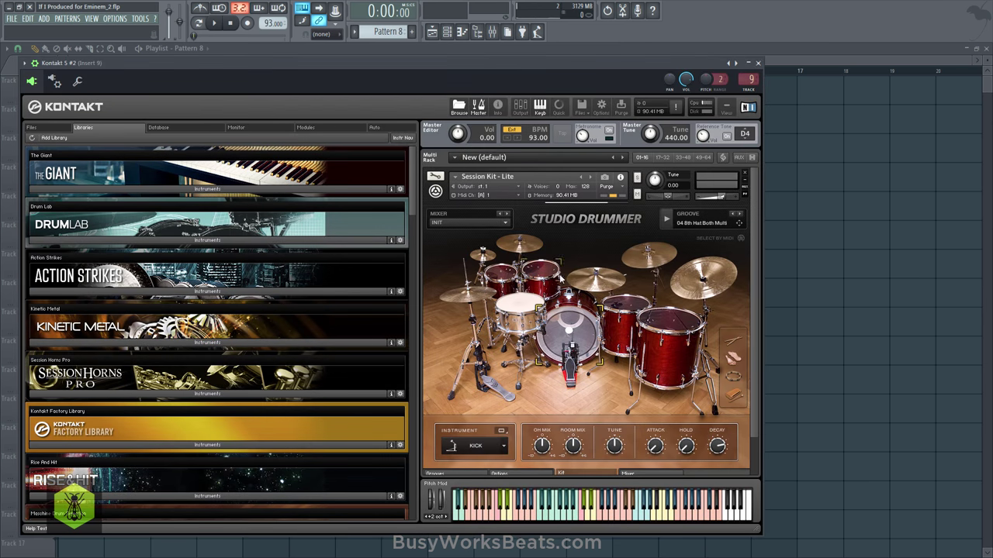
pyautogui.click(758, 64)
# Step: Open the Kontakt 5 #2 piano roll, audition drum keys around D#5, and draw a half-bar D5 note at bar 1
pyautogui.rightClick(349, 285)
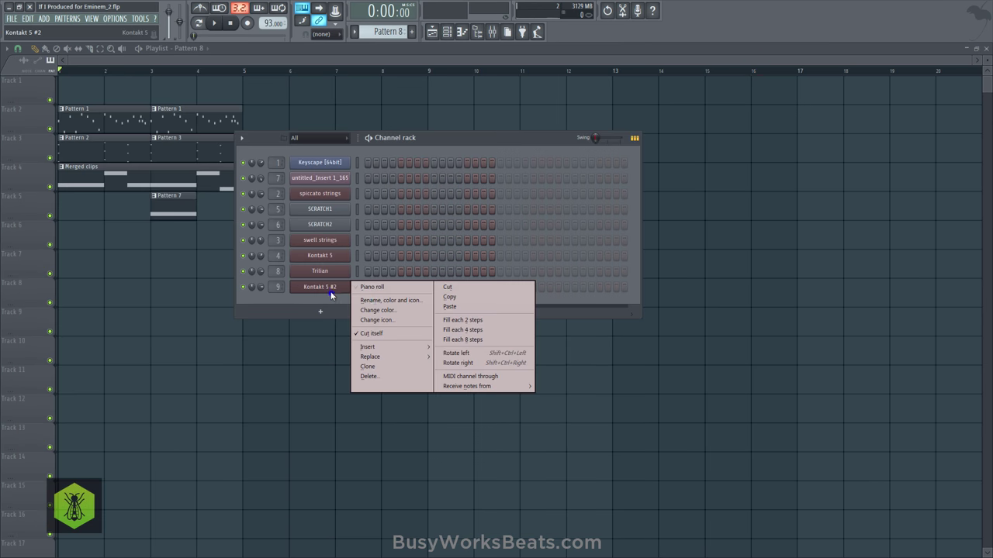
pyautogui.click(368, 289)
pyautogui.click(14, 150)
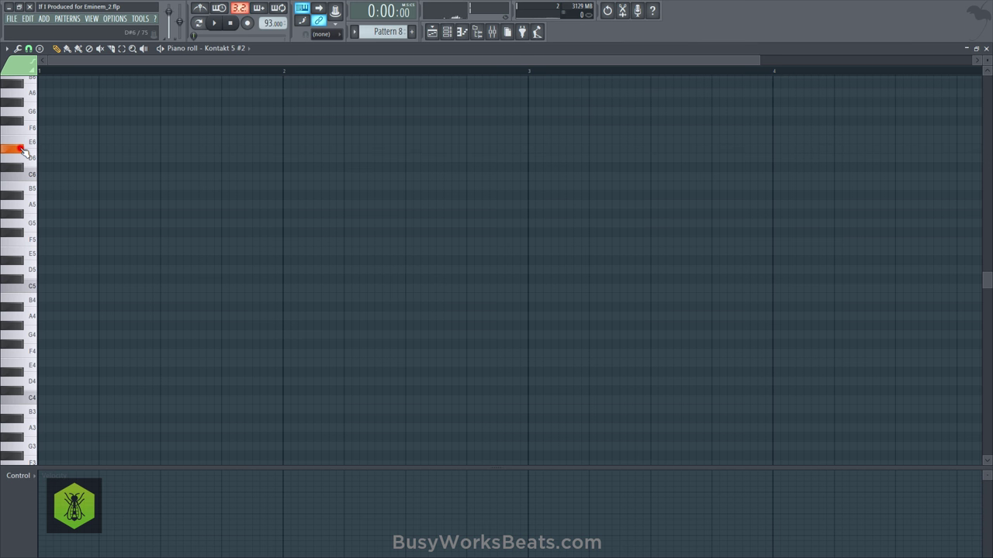
pyautogui.click(14, 260)
pyautogui.click(14, 260)
pyautogui.click(24, 263)
pyautogui.click(24, 263)
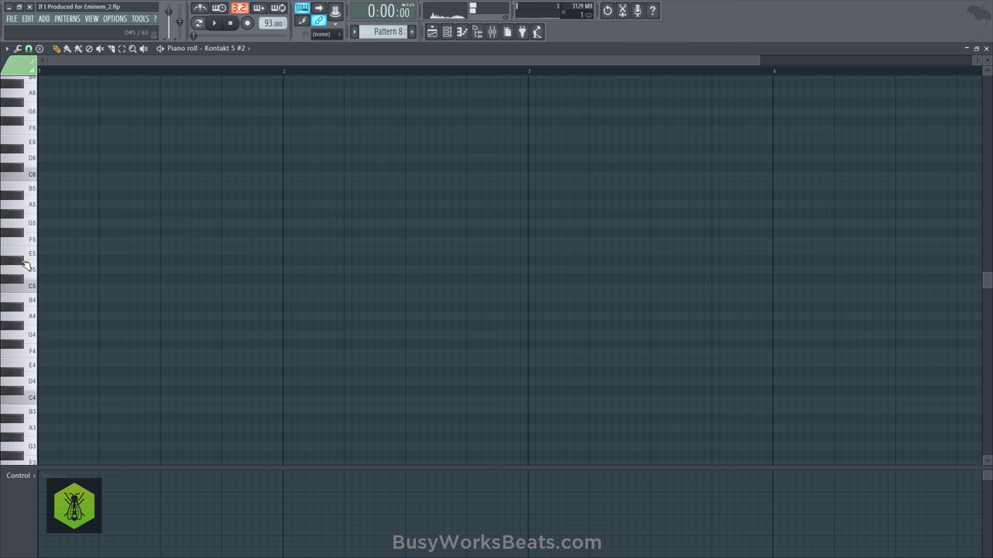
pyautogui.click(24, 263)
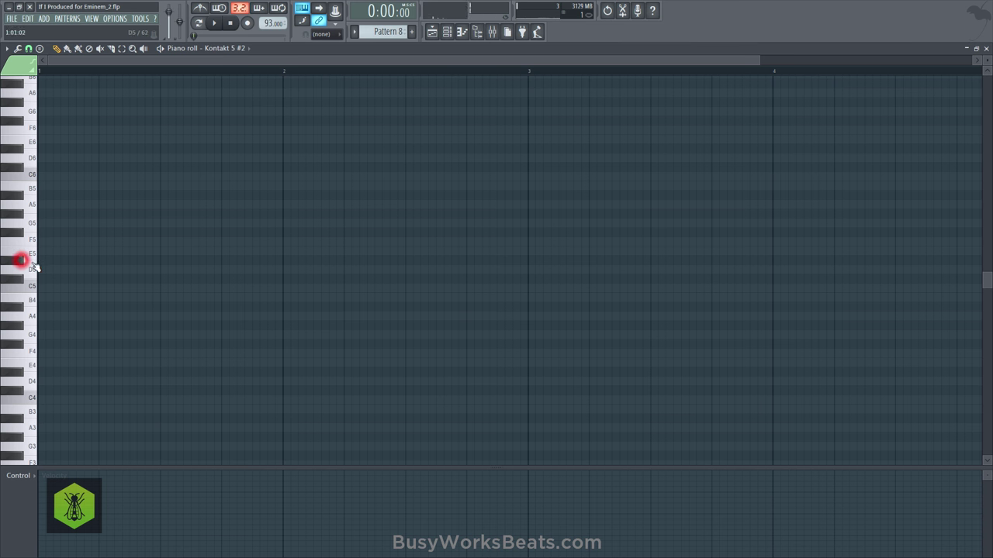
pyautogui.moveTo(51, 233); pyautogui.dragTo(21, 252)
pyautogui.moveTo(25, 380)
pyautogui.mouseDown()
pyautogui.moveTo(22, 459)
pyautogui.moveTo(31, 377)
pyautogui.mouseUp()
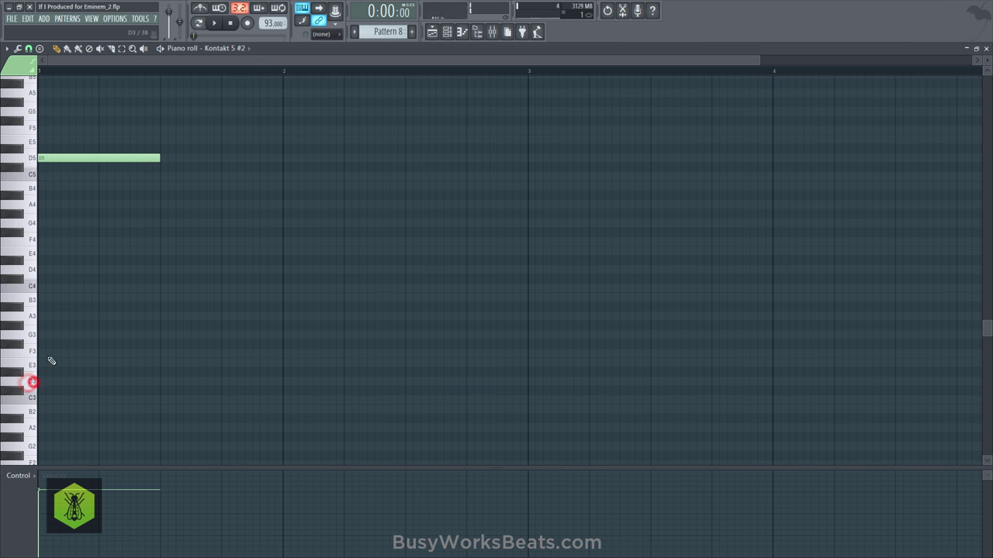
# Step: Place Pattern 8 on Track 6 of the playlist at bar 1
pyautogui.click(987, 48)
pyautogui.click(473, 394)
pyautogui.click(72, 229)
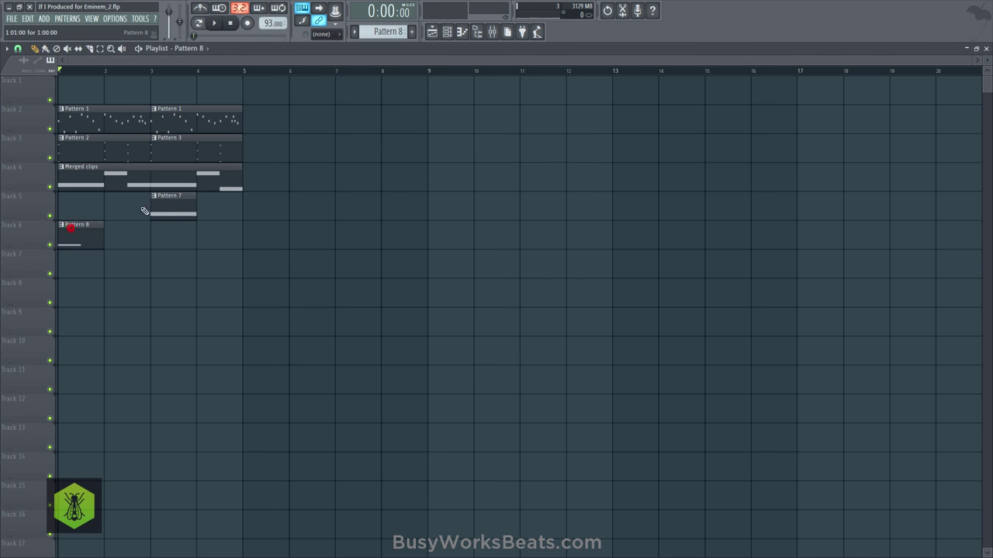
# Step: Move the drum note in the Kontakt 5 #2 piano roll to D#5 on beat 2 and play the arrangement
pyautogui.click(447, 32)
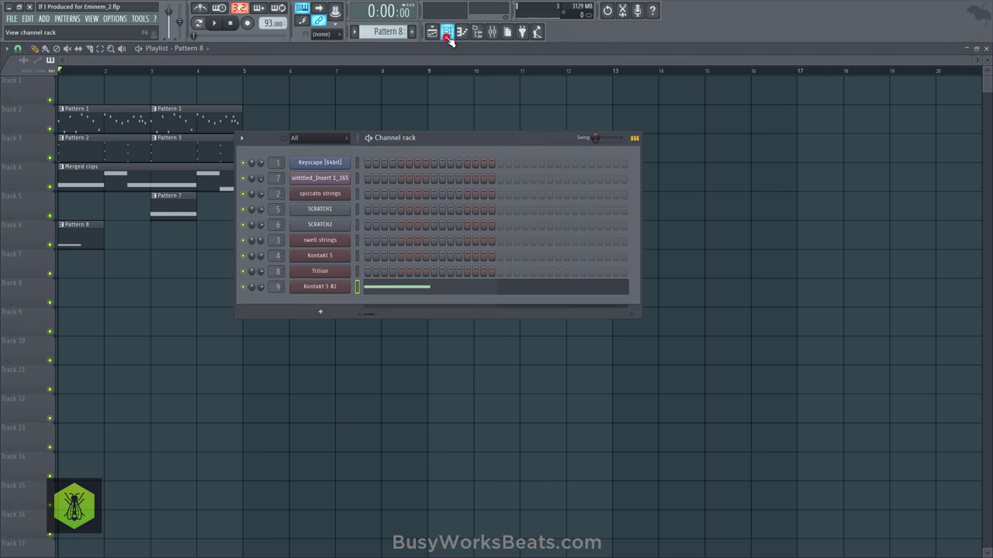
pyautogui.rightClick(339, 292)
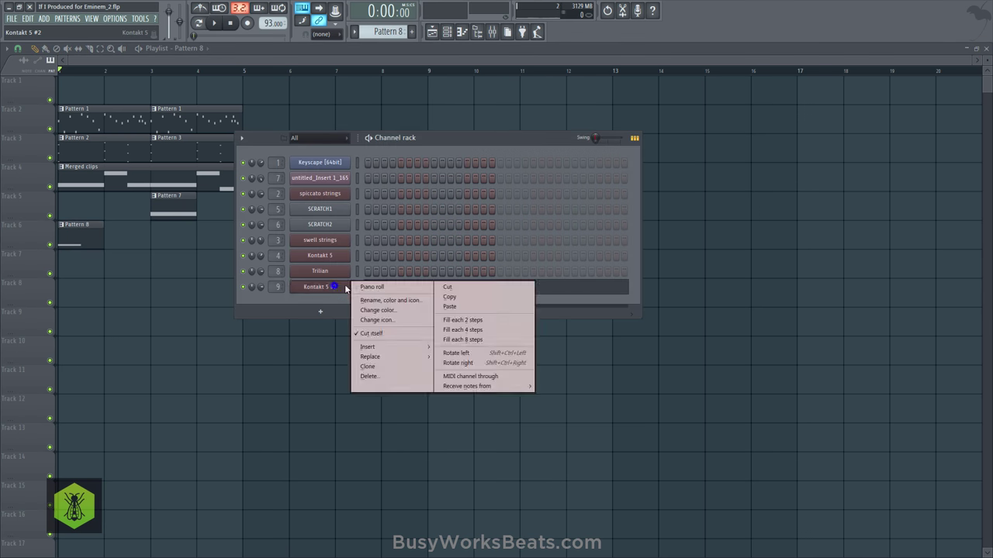
pyautogui.click(366, 288)
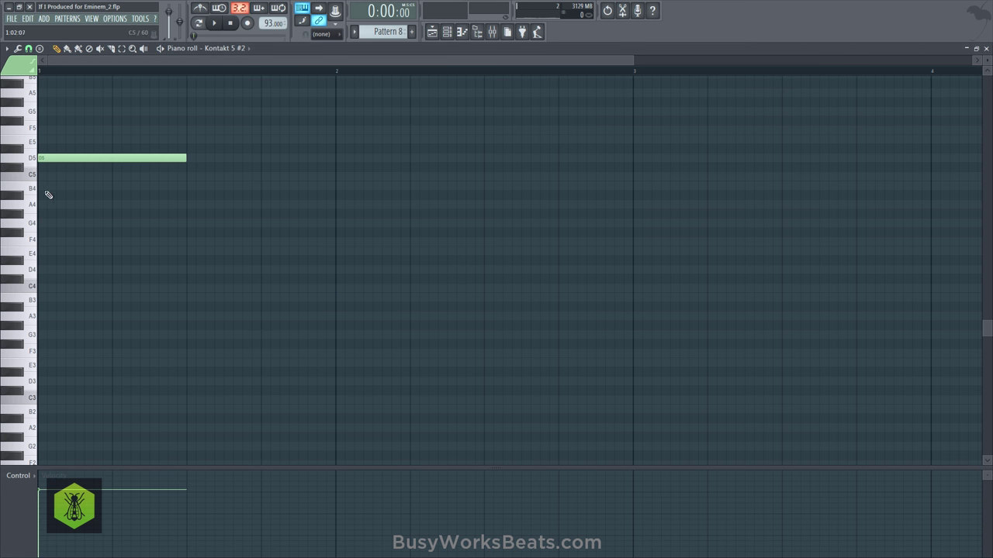
pyautogui.click(32, 411)
pyautogui.click(28, 386)
pyautogui.moveTo(87, 157); pyautogui.dragTo(177, 152)
pyautogui.click(432, 31)
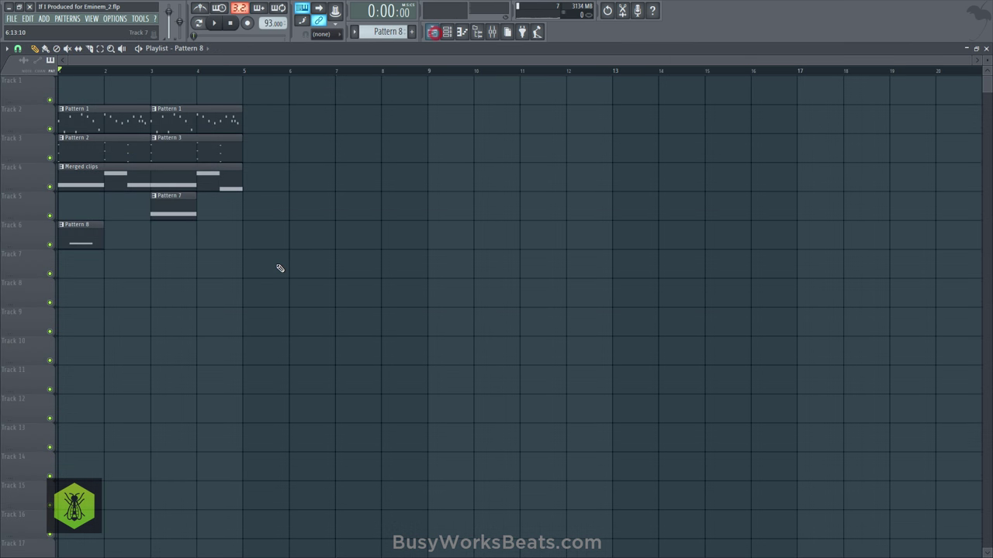
pyautogui.press('space')
pyautogui.press('space')
# Step: Shorten the D#5 drum note to one step during playback and raise its velocity to maximum
pyautogui.click(463, 33)
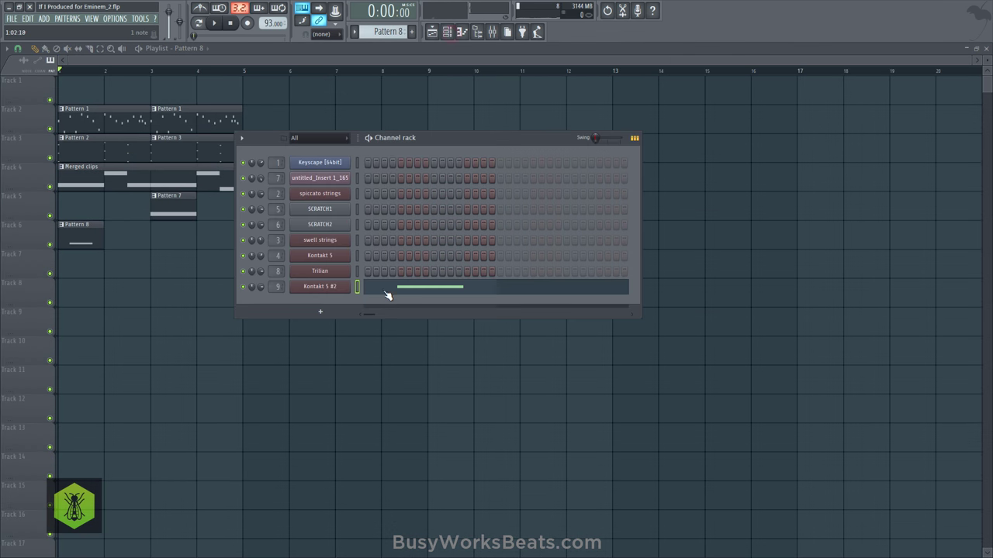
pyautogui.click(384, 292)
pyautogui.press('space')
pyautogui.moveTo(307, 149); pyautogui.dragTo(150, 148)
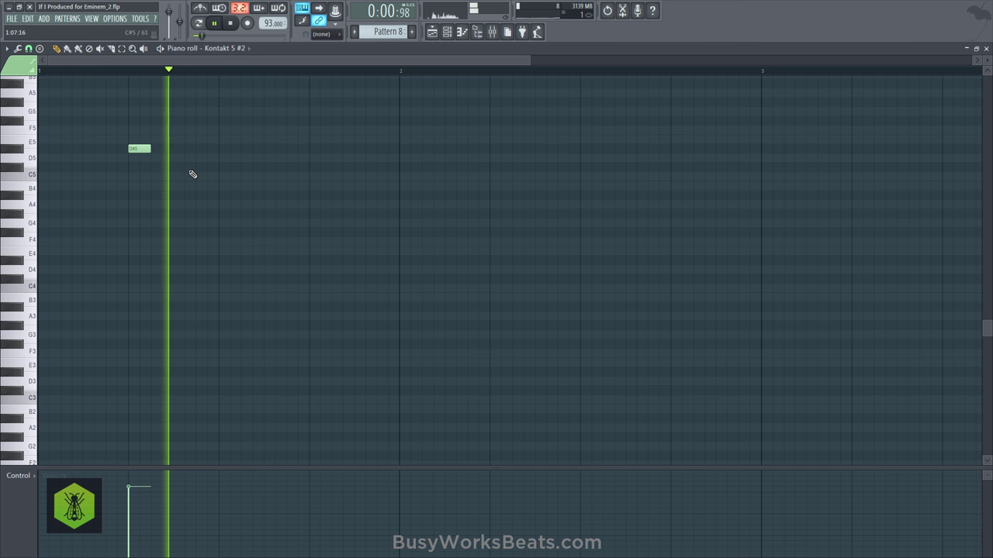
pyautogui.press('space')
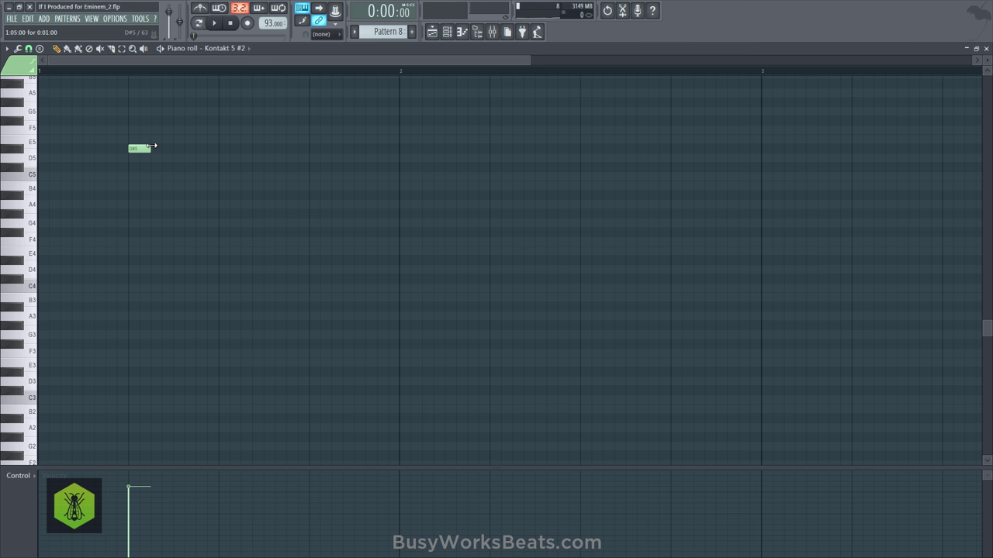
pyautogui.moveTo(154, 146); pyautogui.dragTo(162, 147)
pyautogui.press('space')
pyautogui.moveTo(131, 502); pyautogui.dragTo(137, 477)
# Step: Adjust the Kontakt 5 #2 channel volume in the channel rack and return to its piano roll
pyautogui.click(446, 31)
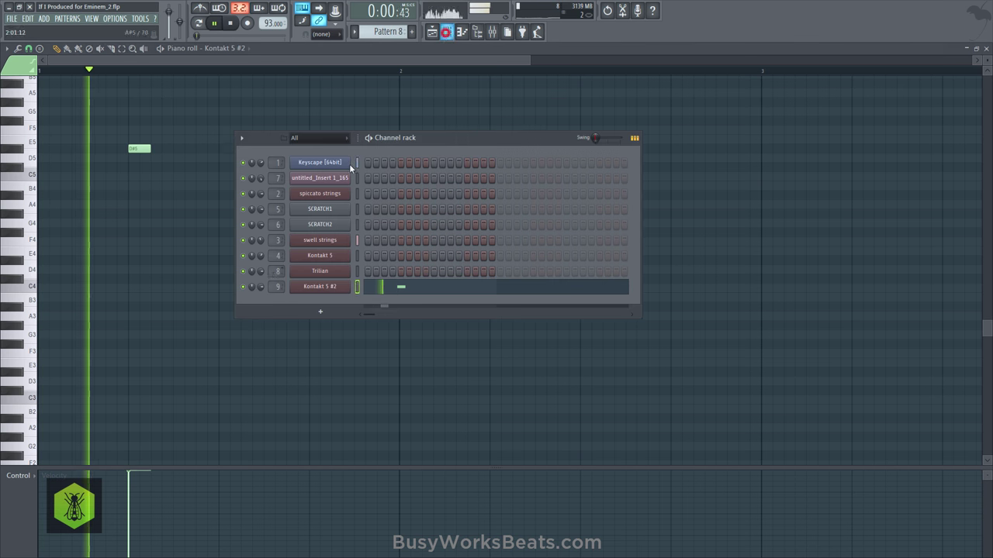
pyautogui.click(263, 287)
pyautogui.click(380, 284)
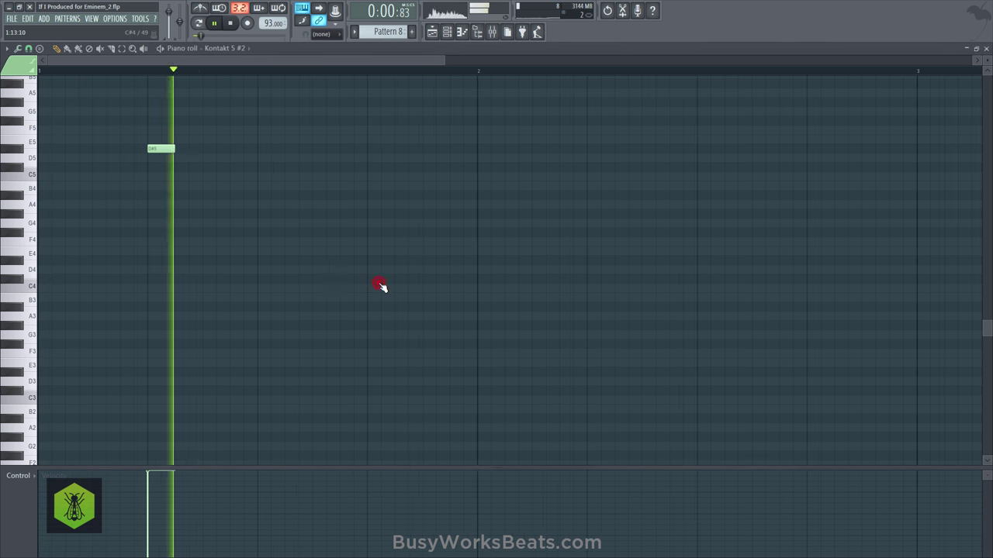
pyautogui.press('space')
# Step: Audition the C4 and C3 drum keys, and place a one-step C3 note at the start of bar 1
pyautogui.scroll(-3, 94, 68)
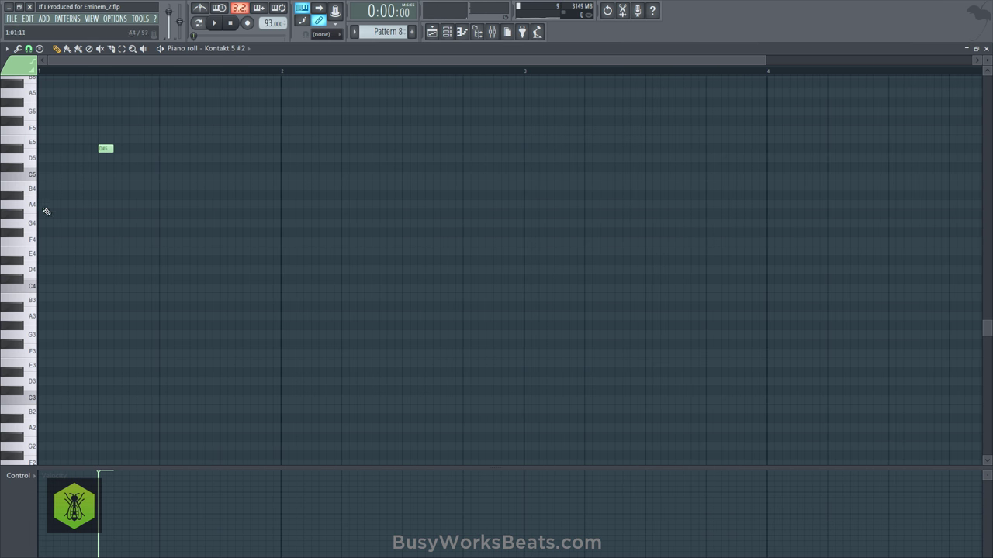
pyautogui.click(31, 289)
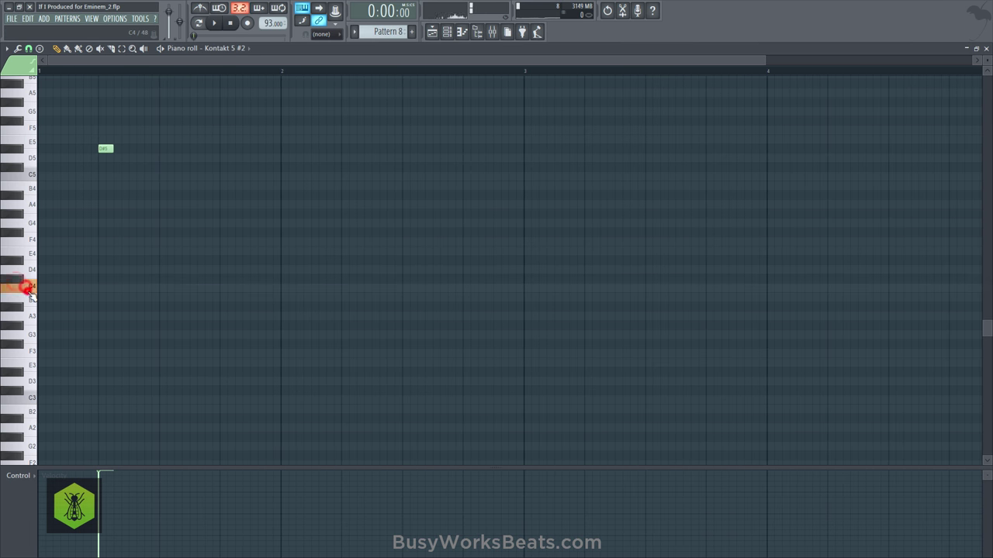
pyautogui.click(33, 399)
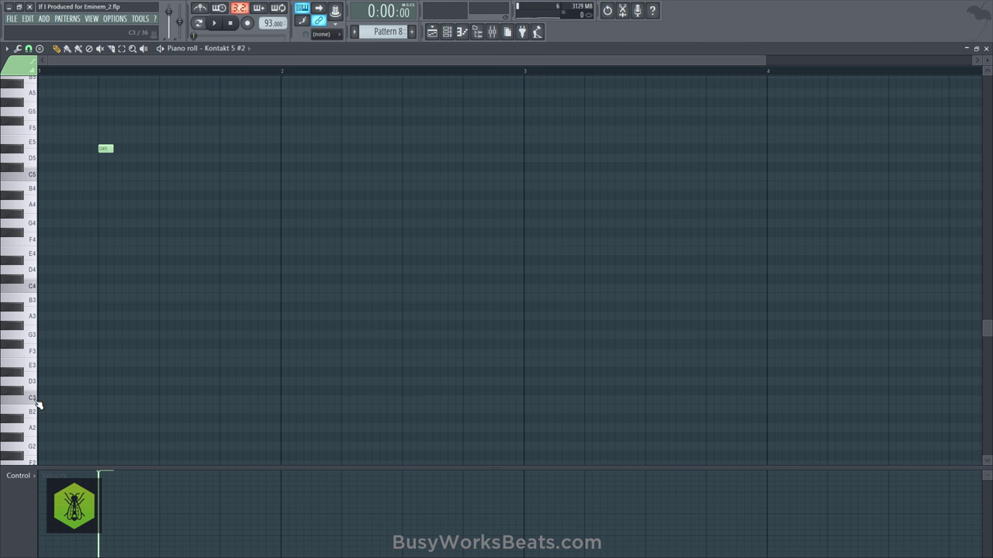
pyautogui.click(45, 287)
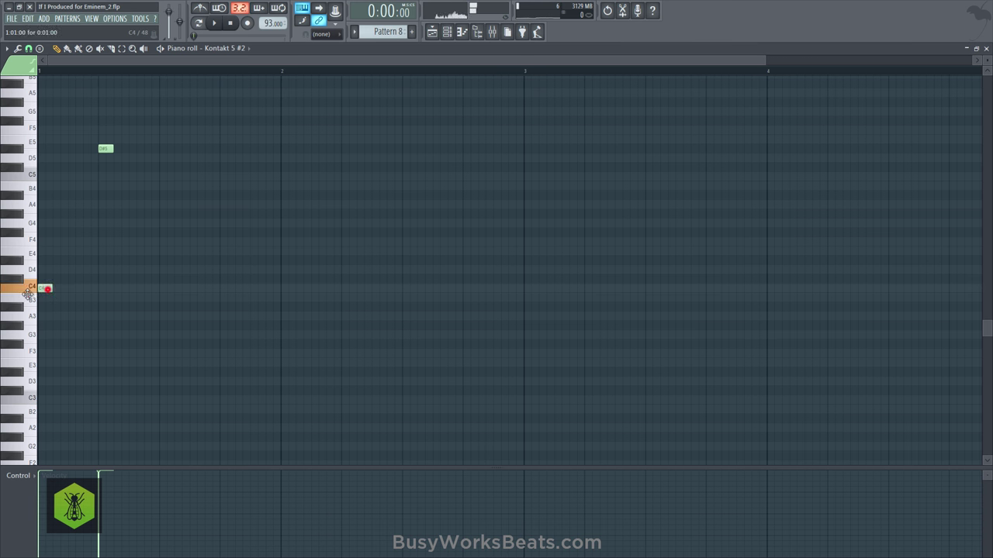
pyautogui.rightClick(47, 285)
pyautogui.click(43, 402)
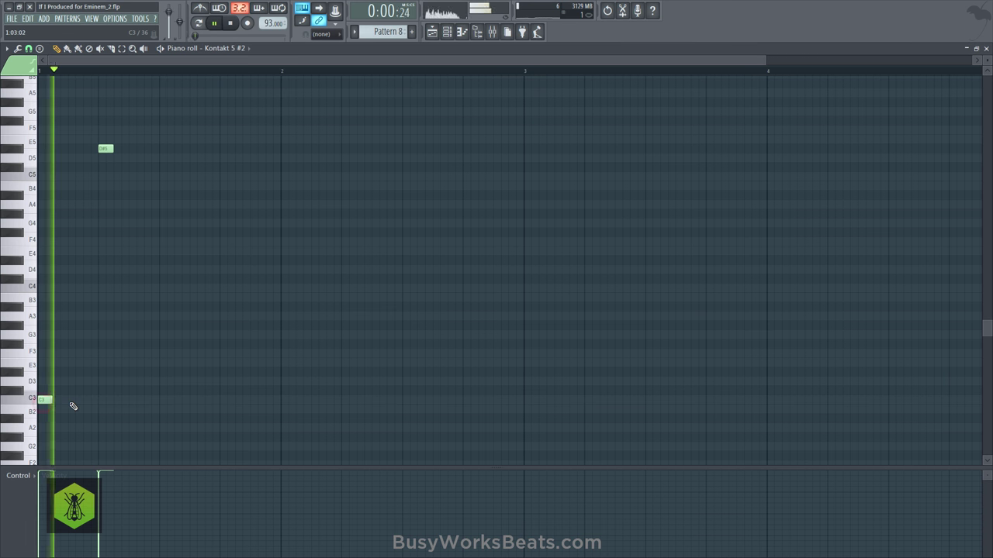
pyautogui.press('space')
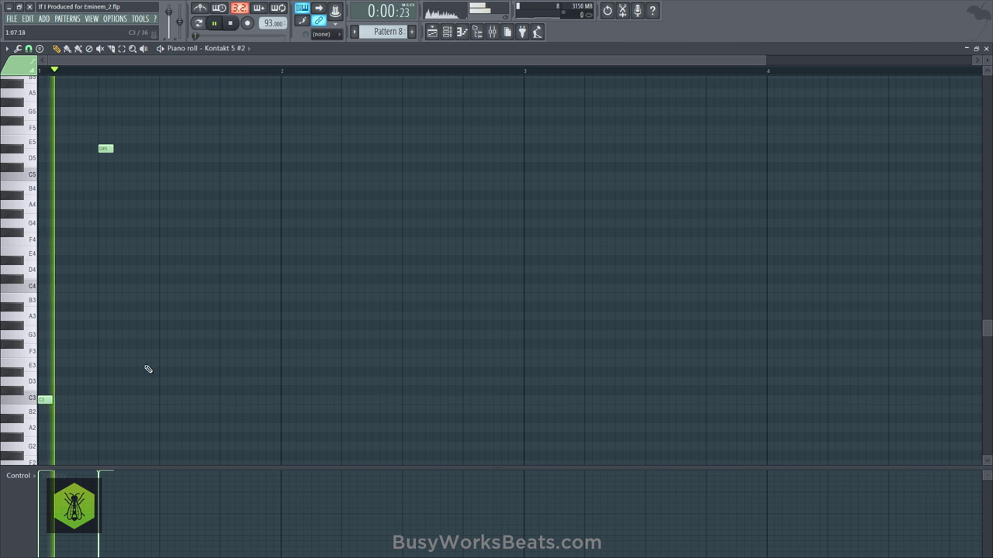
# Step: Move the D#5 note to step 3 of bar 1 and add C3 notes at 1:09, 2:01, 2:09 and 2:13
pyautogui.moveTo(105, 148); pyautogui.dragTo(76, 147)
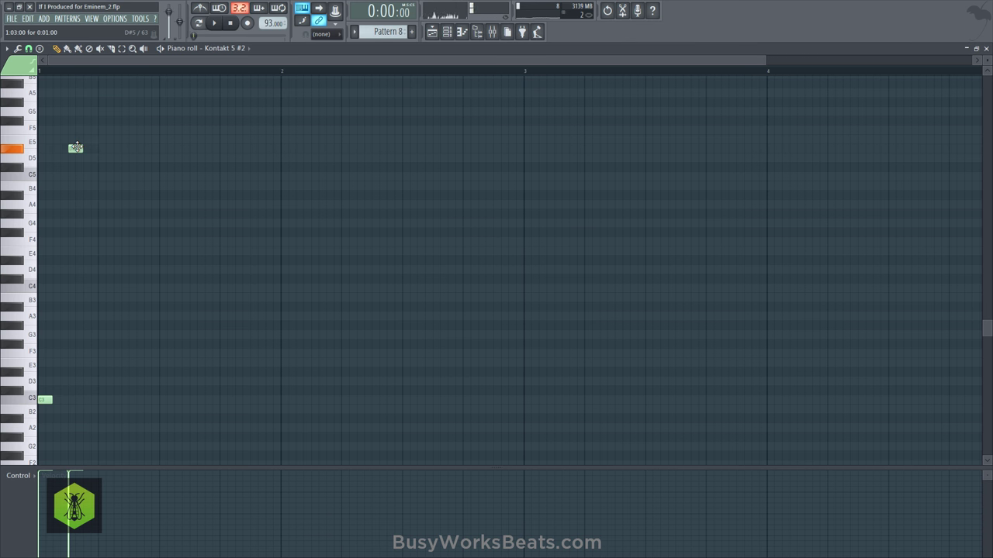
pyautogui.click(137, 399)
pyautogui.moveTo(137, 400); pyautogui.dragTo(167, 400)
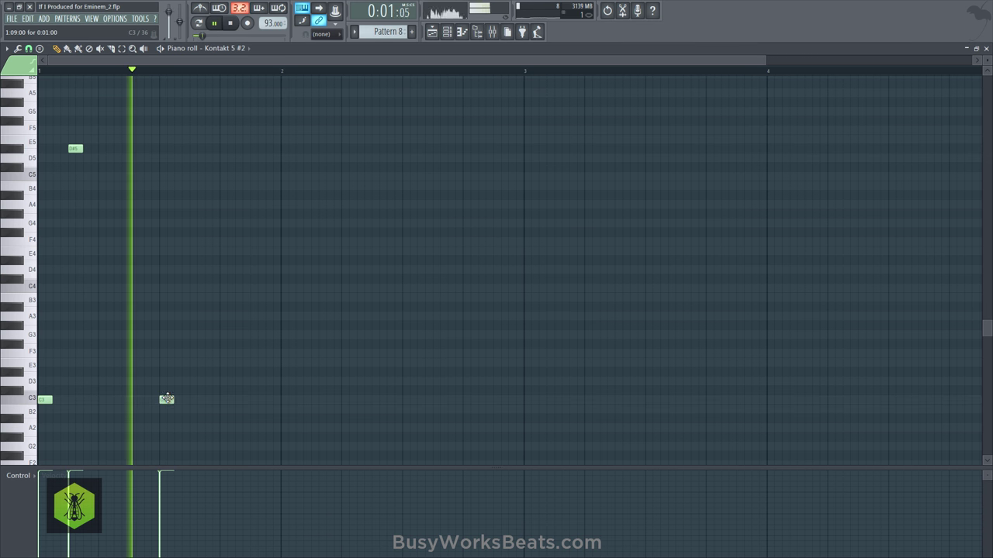
pyautogui.click(282, 400)
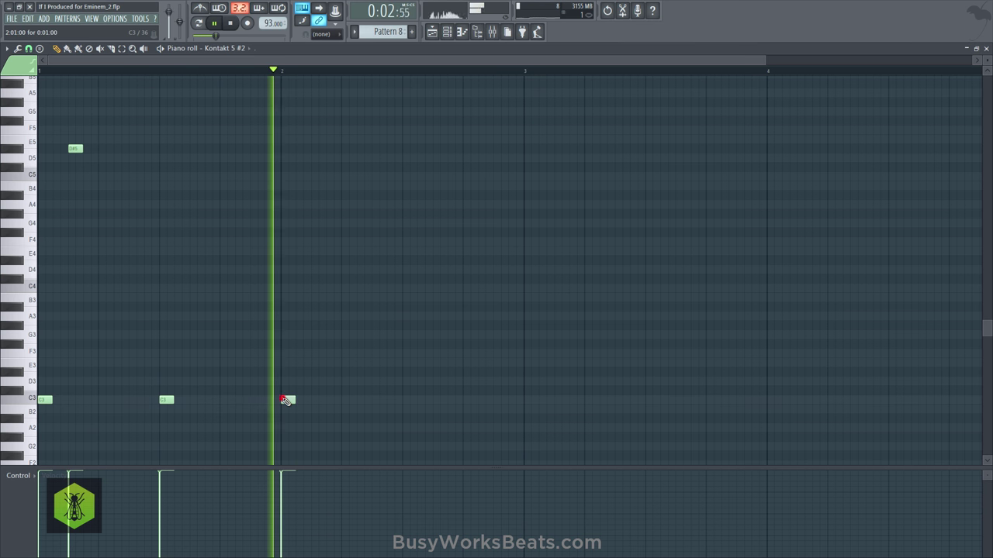
pyautogui.click(404, 399)
pyautogui.click(460, 399)
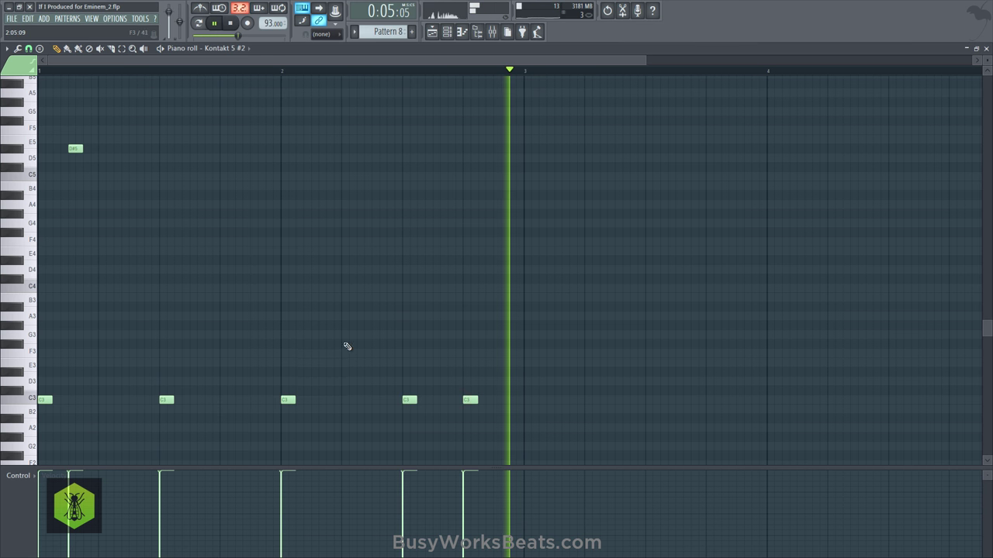
pyautogui.press('space')
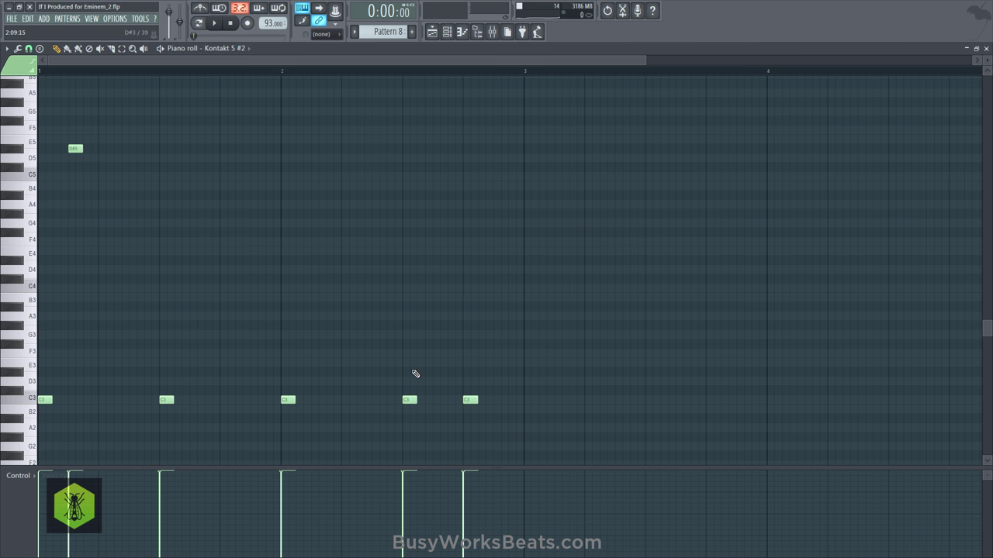
# Step: Save the project, audition the D3 drum key, and add a one-step D3 note on beat 2 of bar 1
pyautogui.hotkey('ctrl', 's')
pyautogui.press('space')
pyautogui.press('space')
pyautogui.click(29, 381)
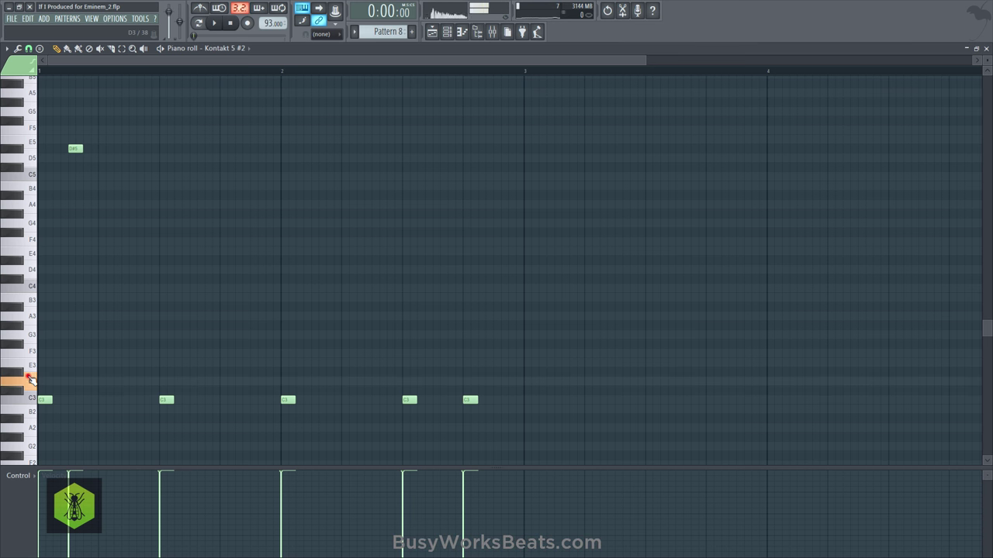
pyautogui.press('space')
pyautogui.click(100, 379)
pyautogui.press('space')
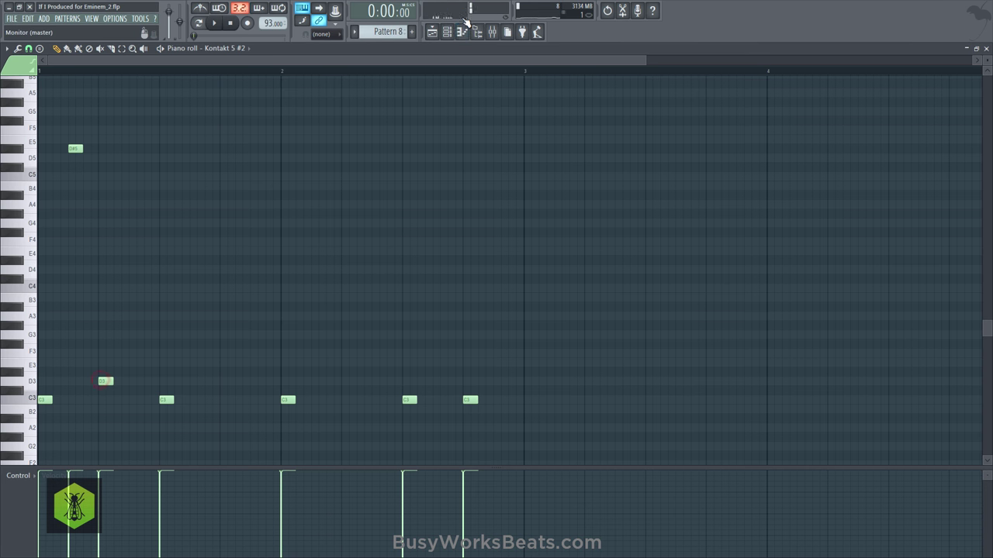
# Step: Open the Studio Drummer mixer in Kontakt 5 #2, compare the kit mics and buses, and display the Reverb bus settings
pyautogui.press('F6')
pyautogui.click(307, 288)
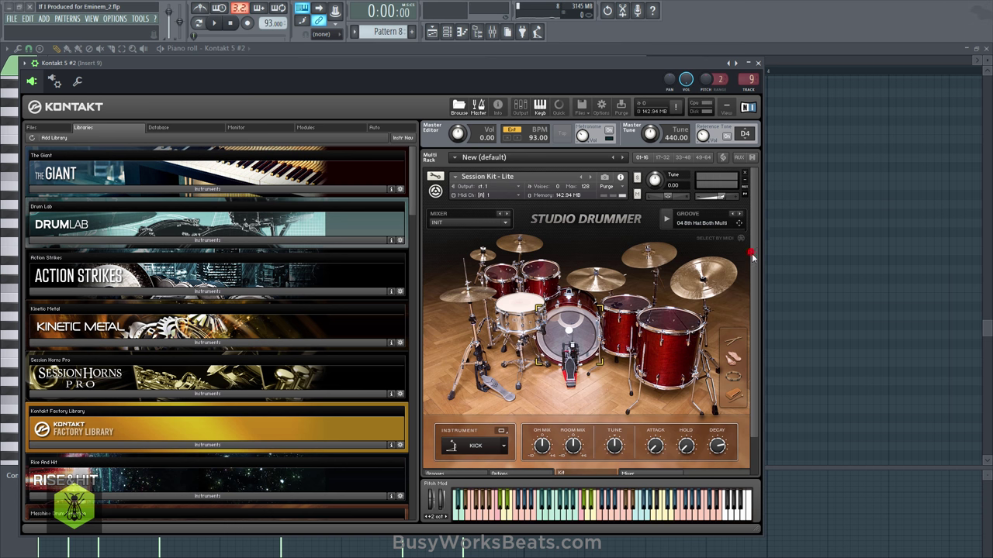
pyautogui.scroll(-1, 646, 435)
pyautogui.click(639, 433)
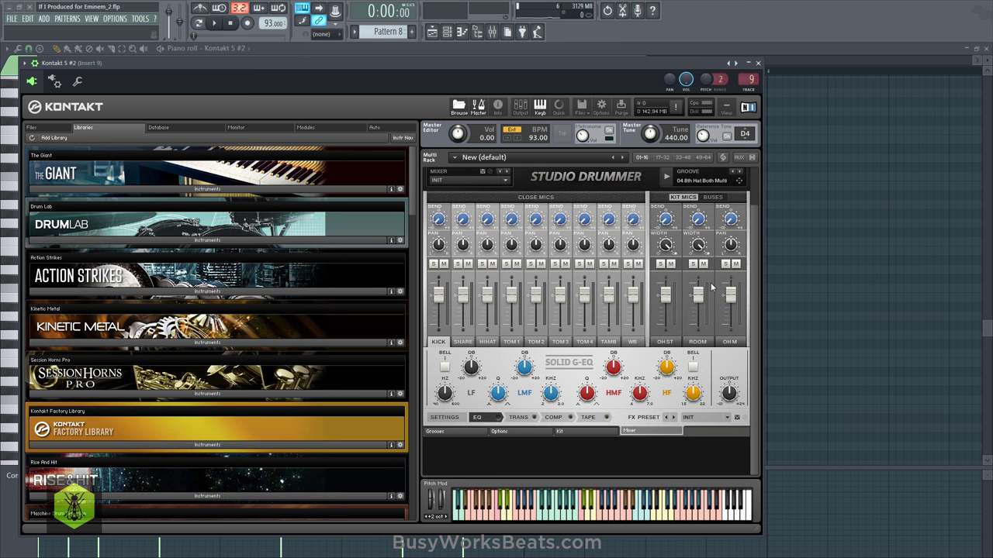
pyautogui.click(714, 197)
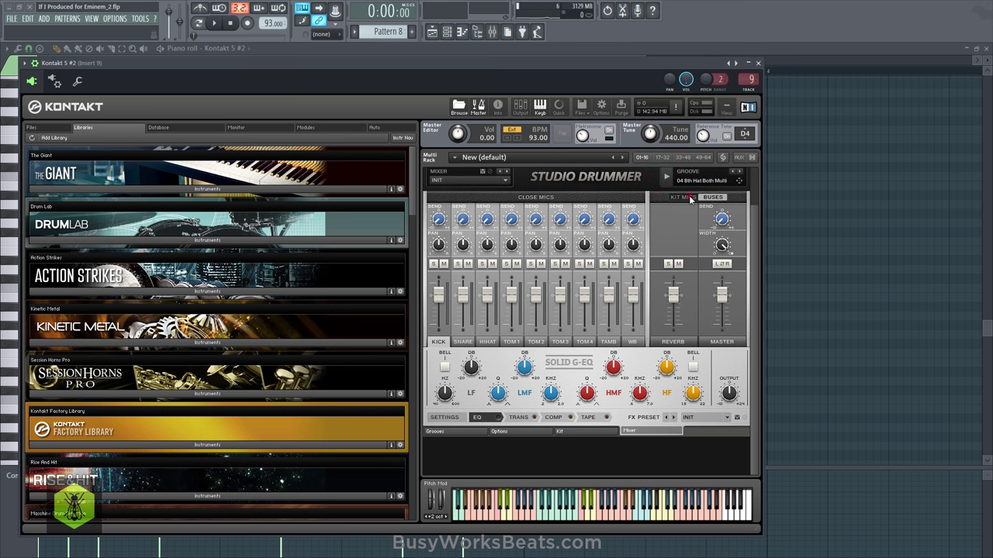
pyautogui.click(683, 197)
pyautogui.click(712, 197)
pyautogui.click(680, 339)
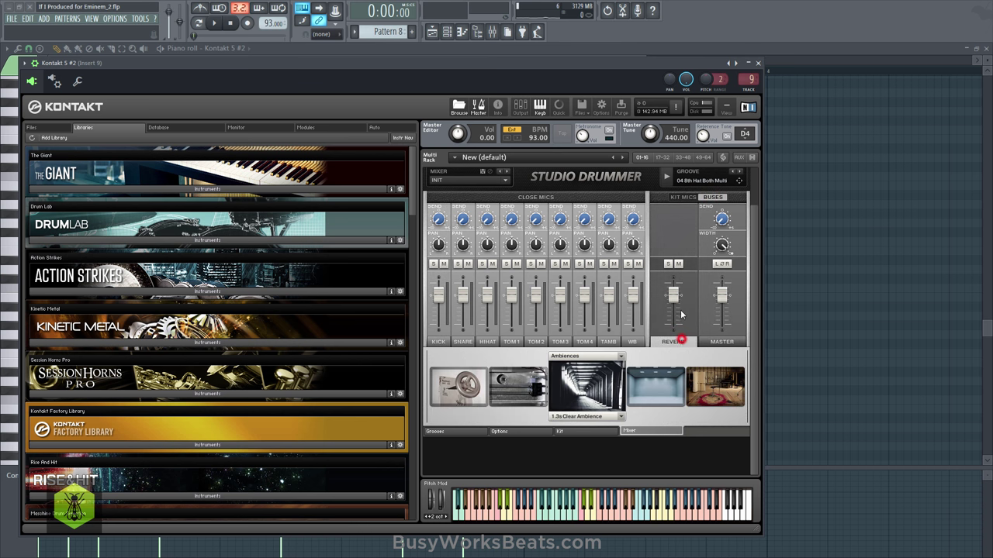
# Step: Lower the Studio Drummer Reverb bus volume to its minimum and play the drum pattern
pyautogui.moveTo(675, 297); pyautogui.dragTo(677, 305)
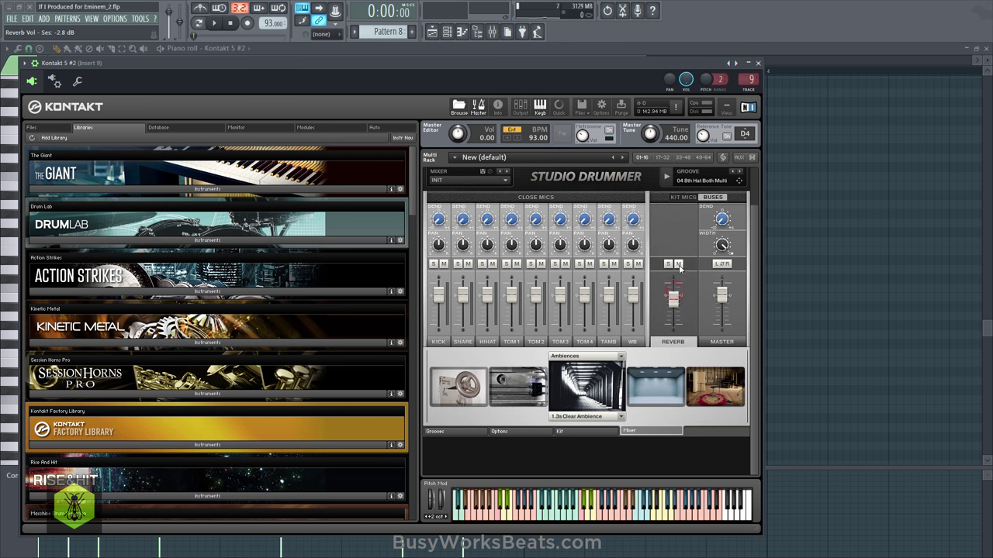
pyautogui.moveTo(680, 268); pyautogui.dragTo(674, 326)
pyautogui.press('space')
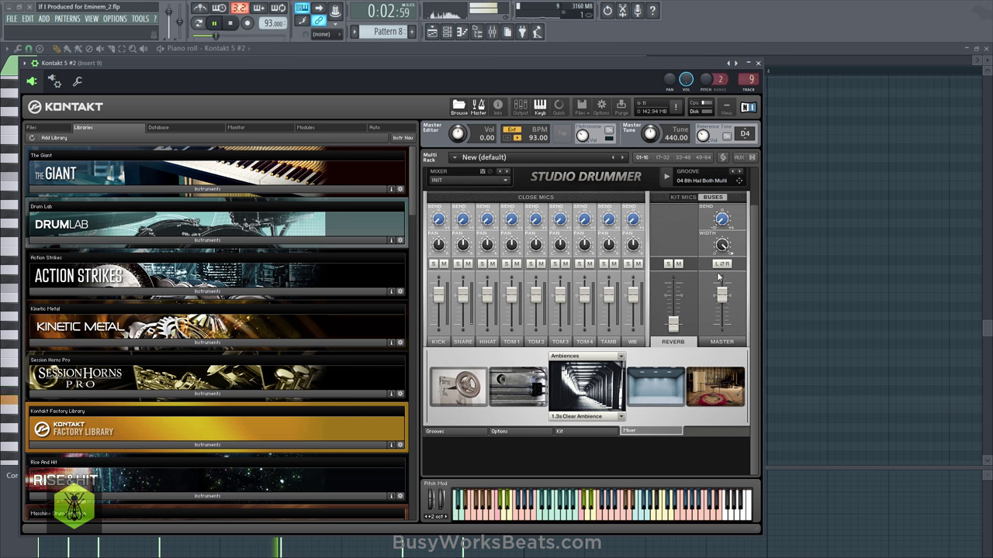
# Step: Pull the Room kit mic volume all the way down and audition the D3 drum key
pyautogui.click(683, 197)
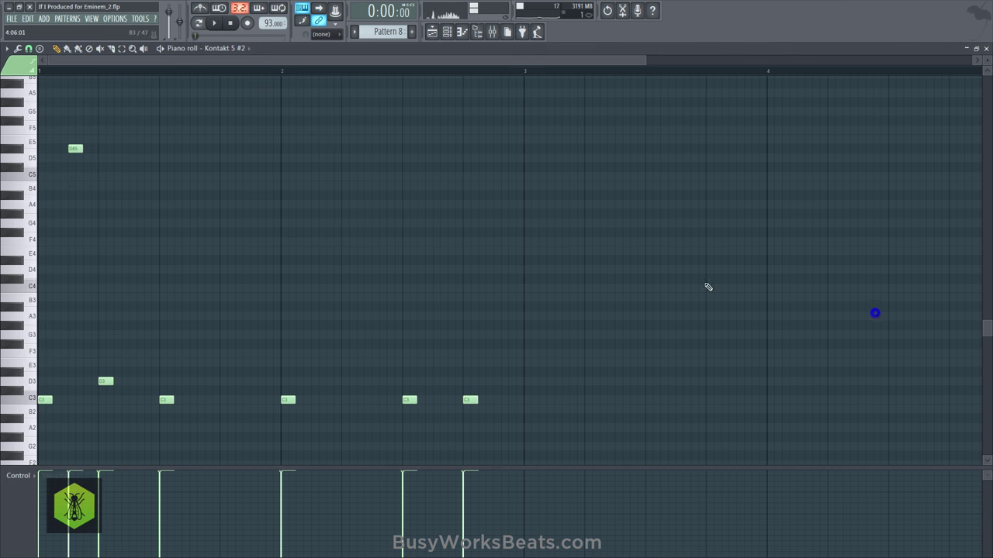
pyautogui.press('space')
pyautogui.click(29, 379)
pyautogui.click(447, 31)
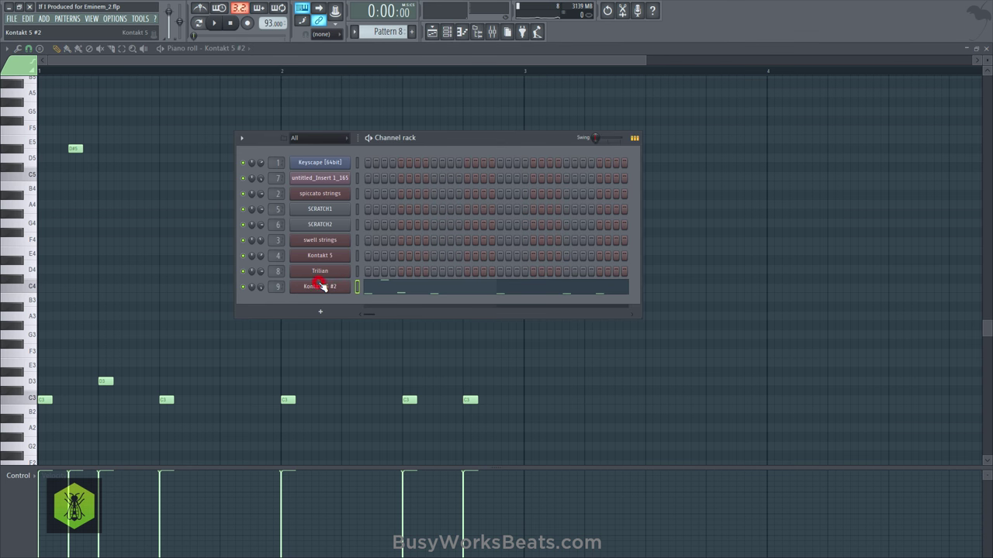
pyautogui.click(319, 287)
pyautogui.click(697, 384)
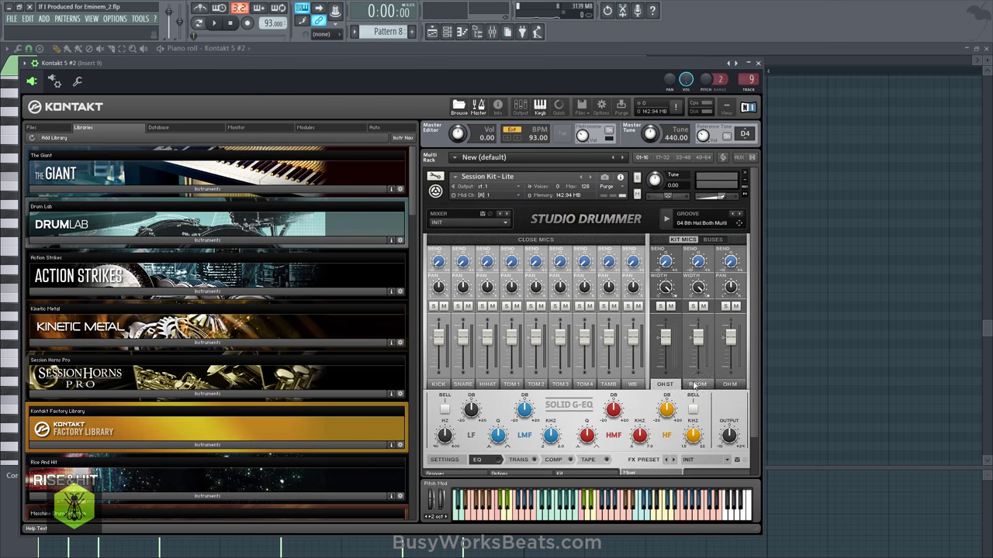
pyautogui.rightClick(794, 314)
pyautogui.click(32, 380)
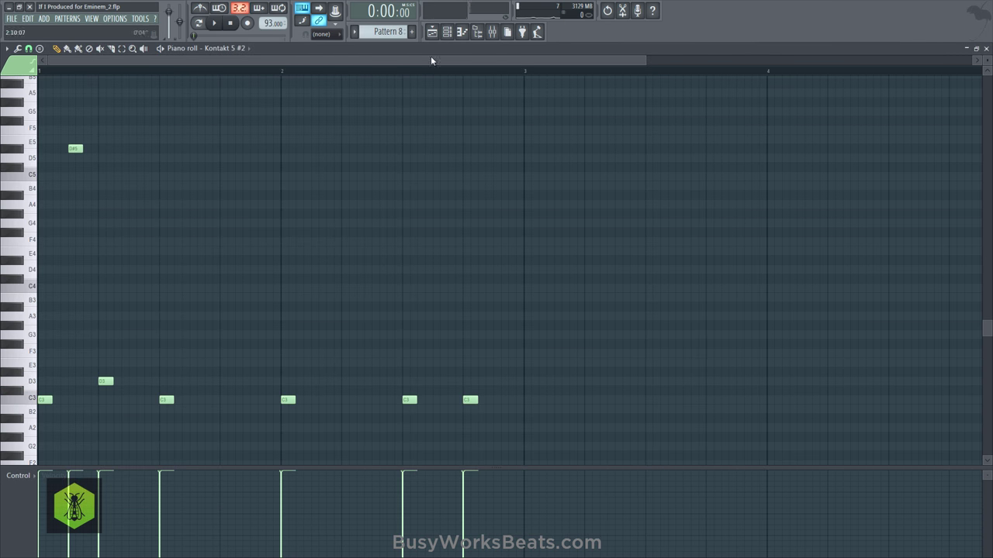
# Step: Reduce the Transient Master sustain on the Snare channel, and check the sound with pattern playback and the D3 key
pyautogui.click(447, 32)
pyautogui.click(339, 286)
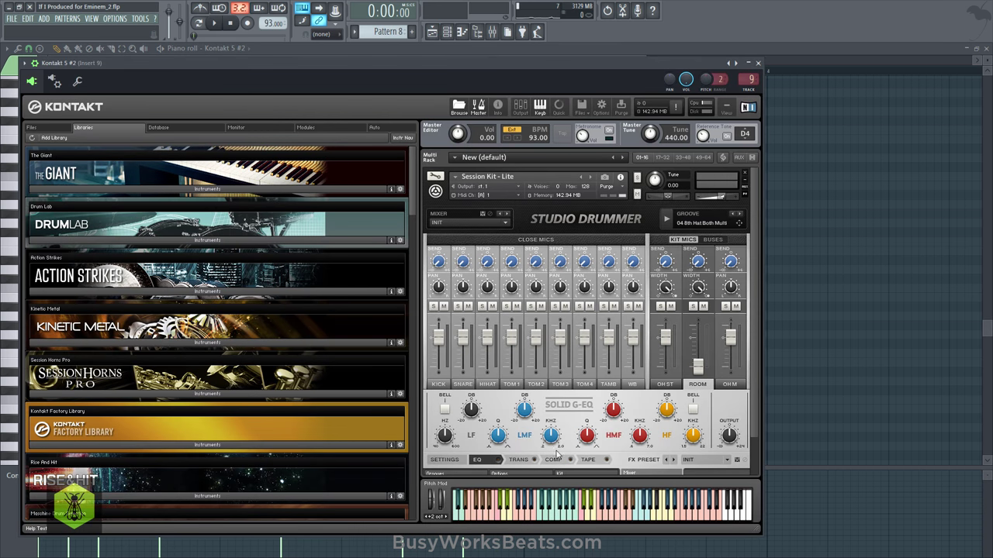
pyautogui.click(520, 460)
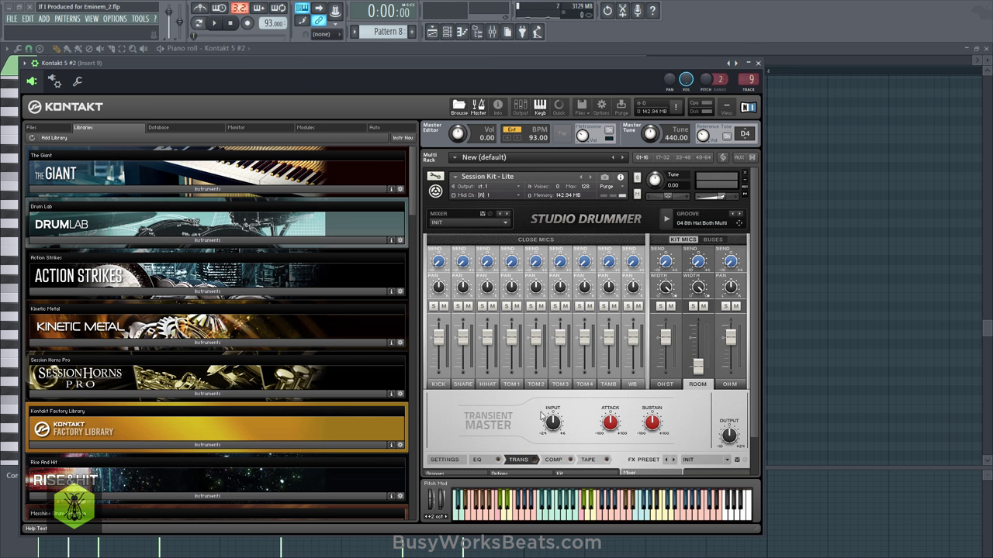
pyautogui.click(462, 385)
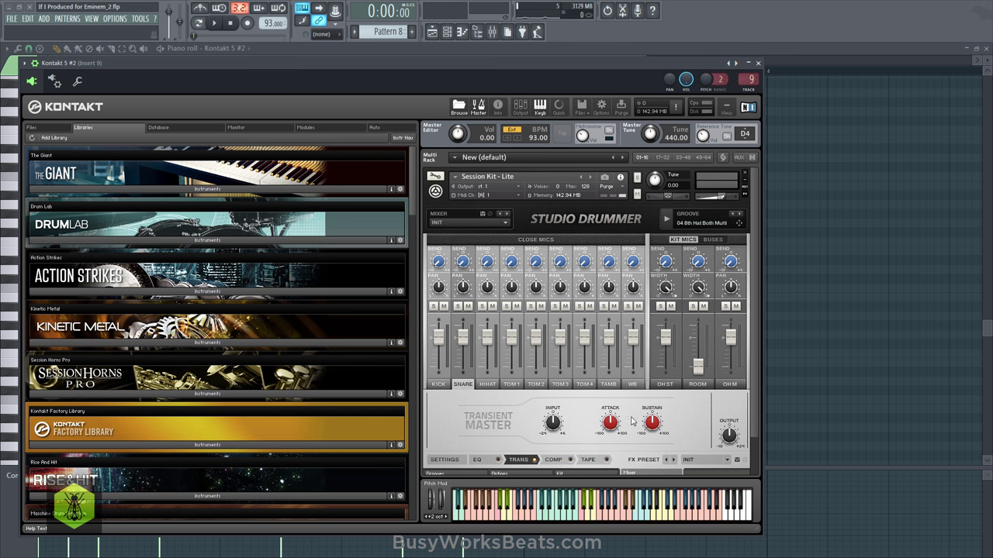
pyautogui.moveTo(652, 422); pyautogui.dragTo(648, 452)
pyautogui.press('space')
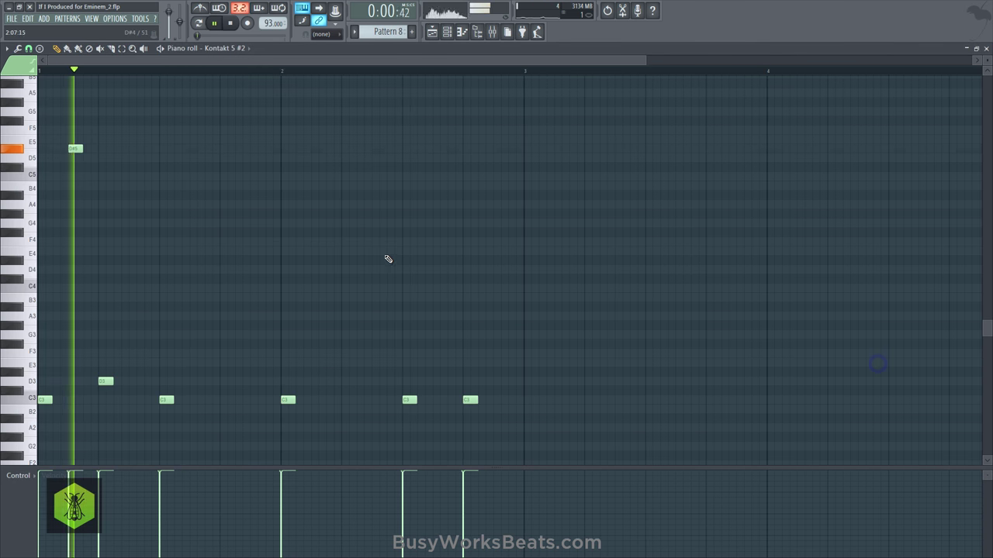
pyautogui.press('space')
pyautogui.click(27, 382)
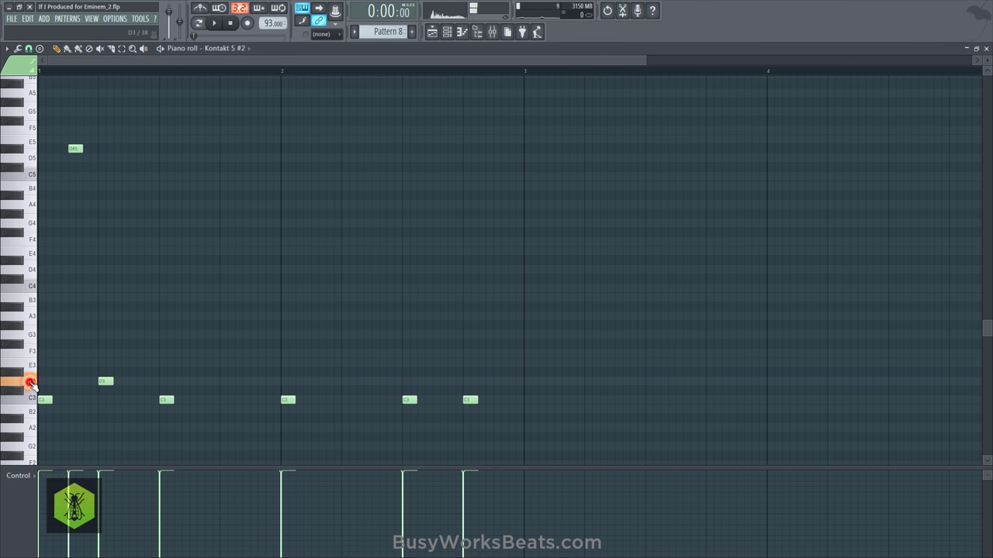
# Step: Pull the OH ST and OH M kit mic volumes all the way down while the drum pattern plays
pyautogui.press('space')
pyautogui.press('F6')
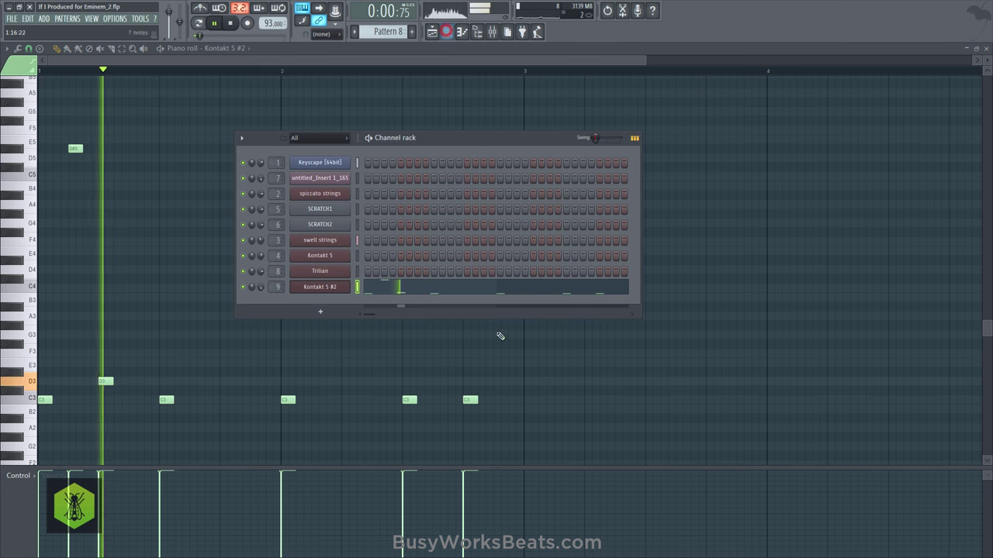
pyautogui.click(340, 285)
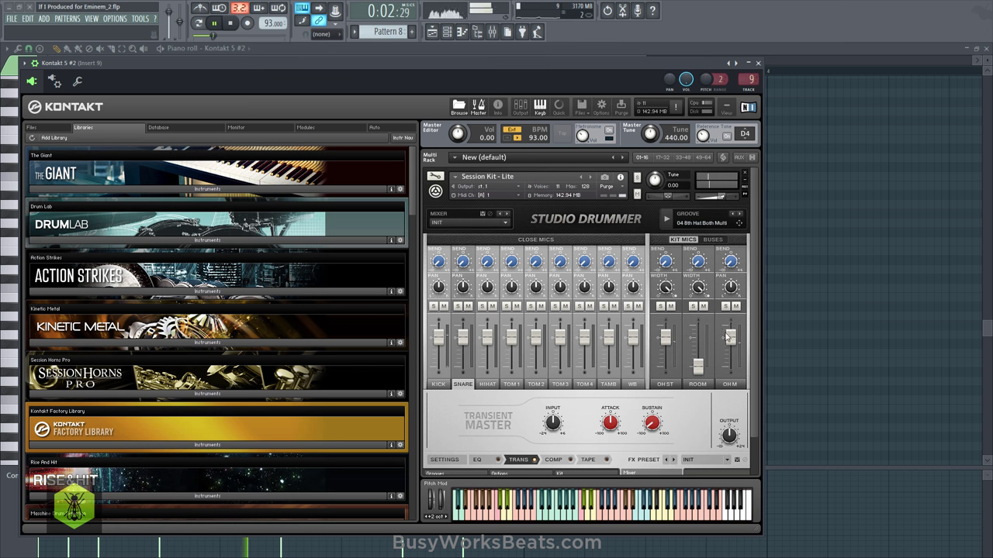
pyautogui.press('Escape')
pyautogui.click(447, 32)
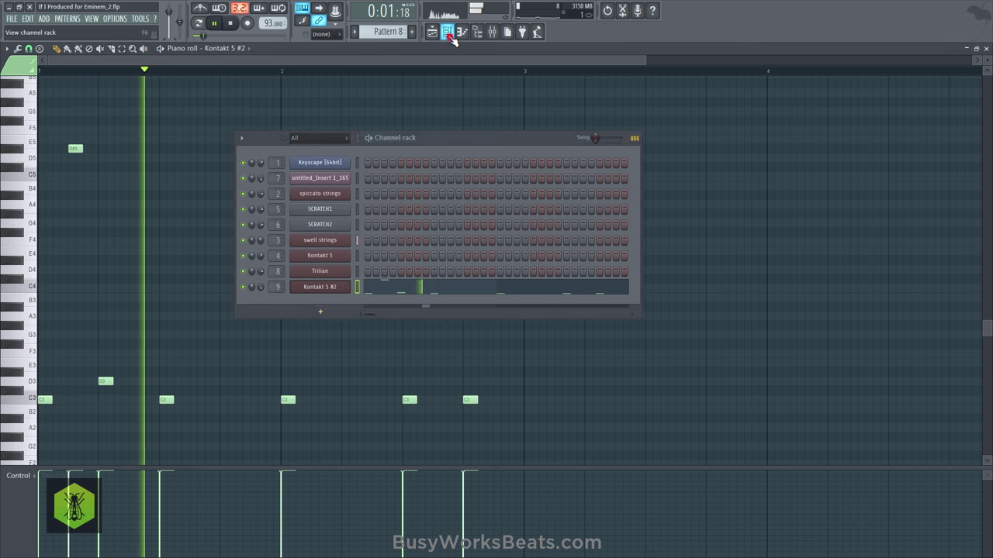
pyautogui.click(325, 287)
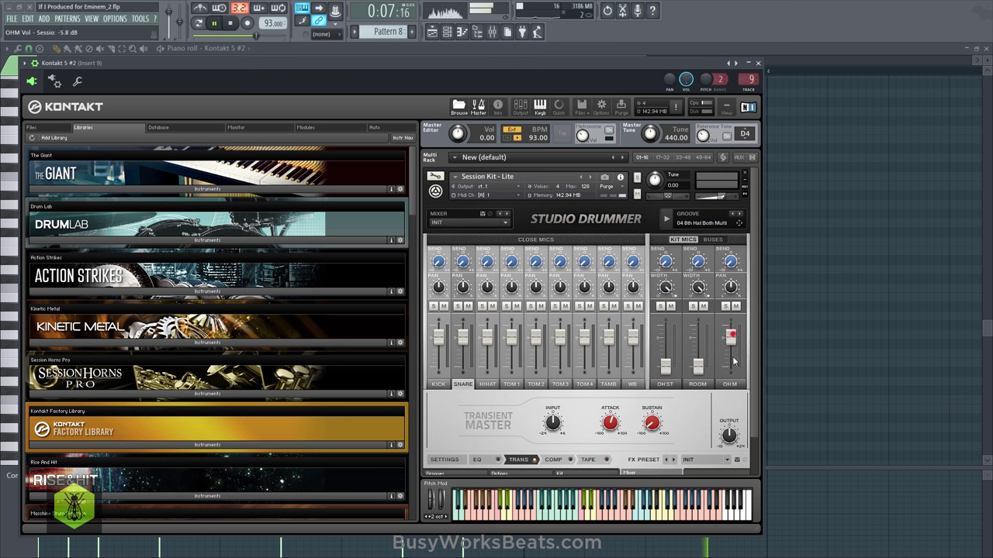
pyautogui.press('Escape')
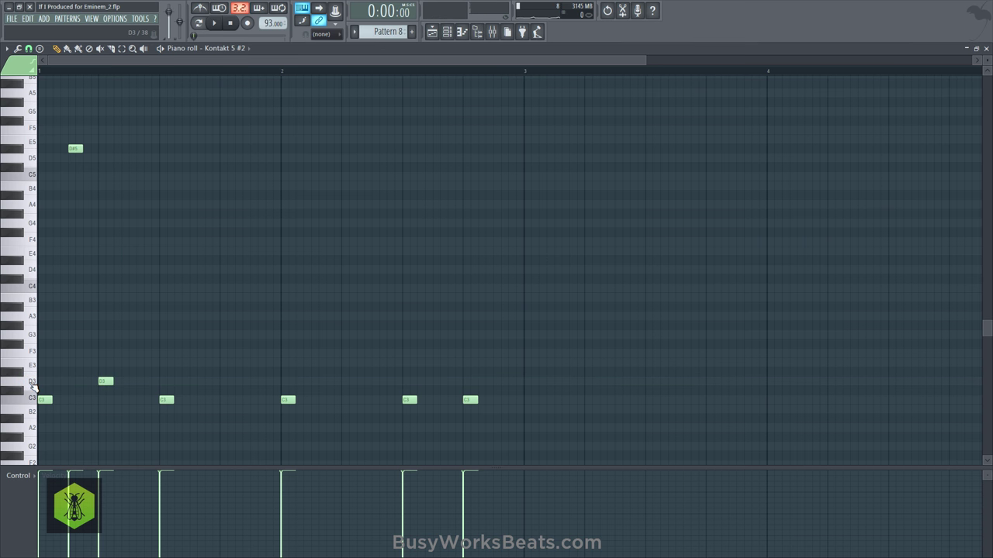
# Step: Audition the C3 and D3 drum keys, and return the OH ST, Room and OH M mic volumes to -5.8 dB
pyautogui.click(447, 32)
pyautogui.click(22, 401)
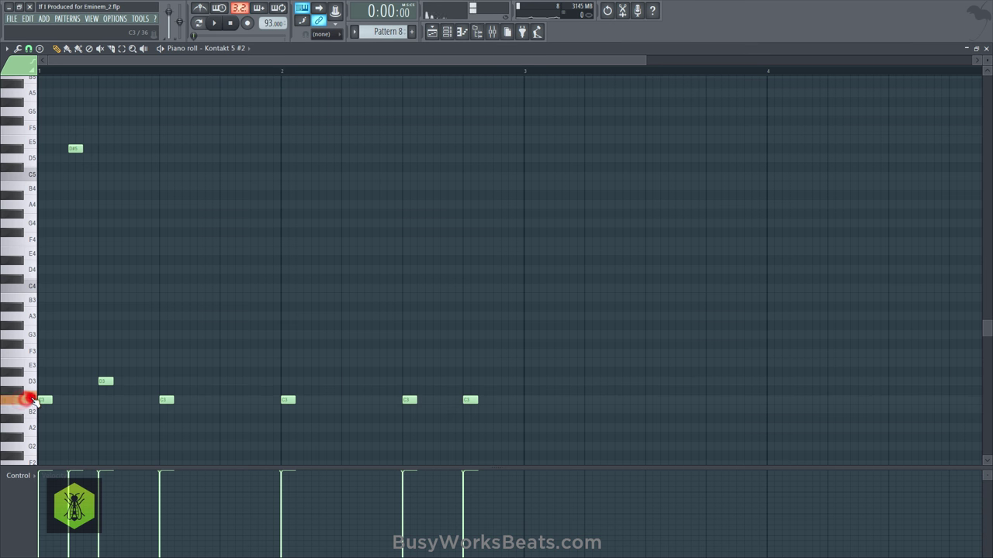
pyautogui.click(448, 33)
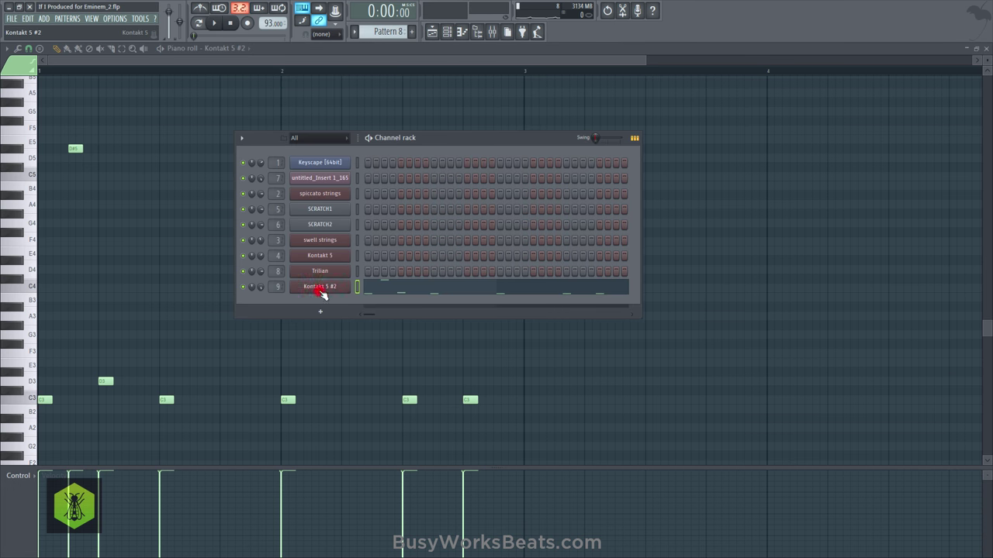
pyautogui.click(320, 288)
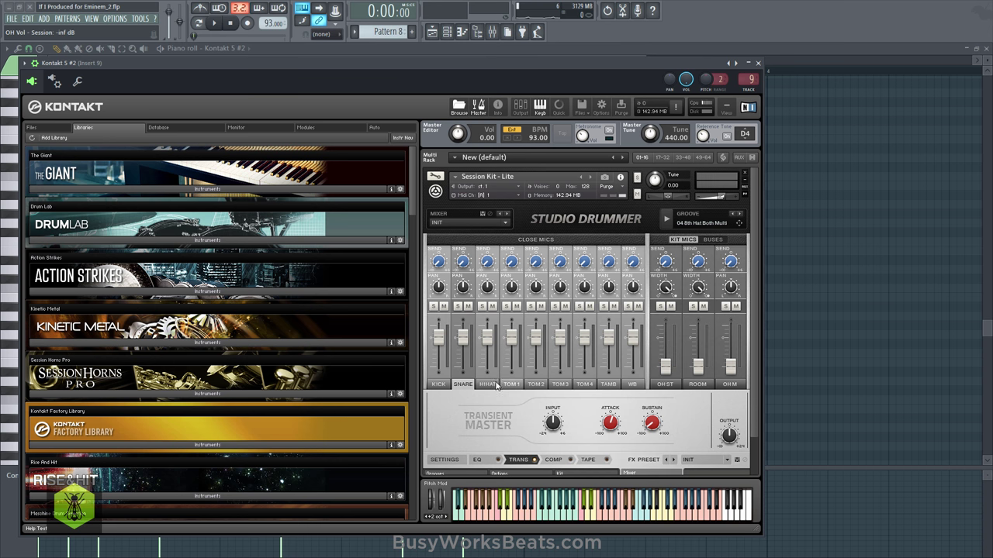
pyautogui.rightClick(916, 354)
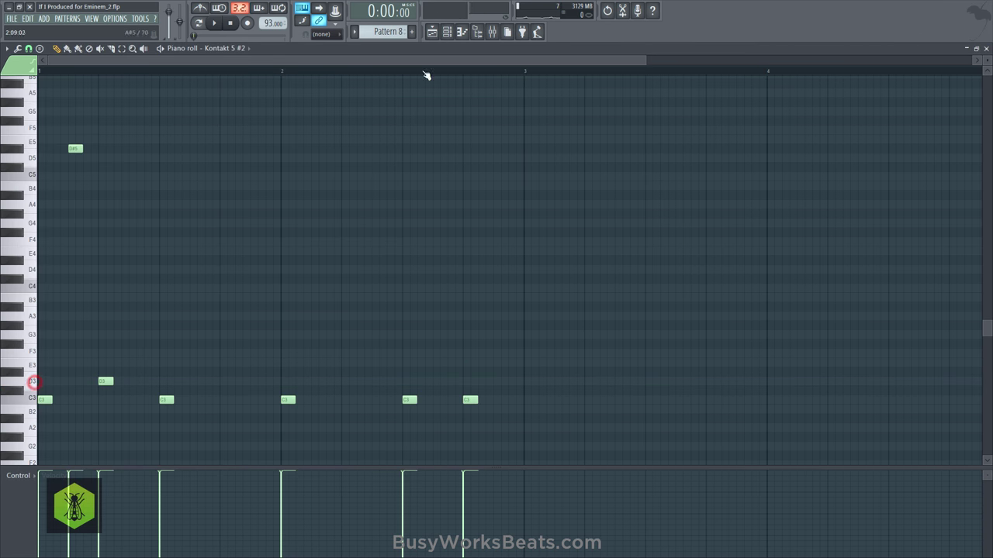
pyautogui.click(448, 34)
pyautogui.click(324, 289)
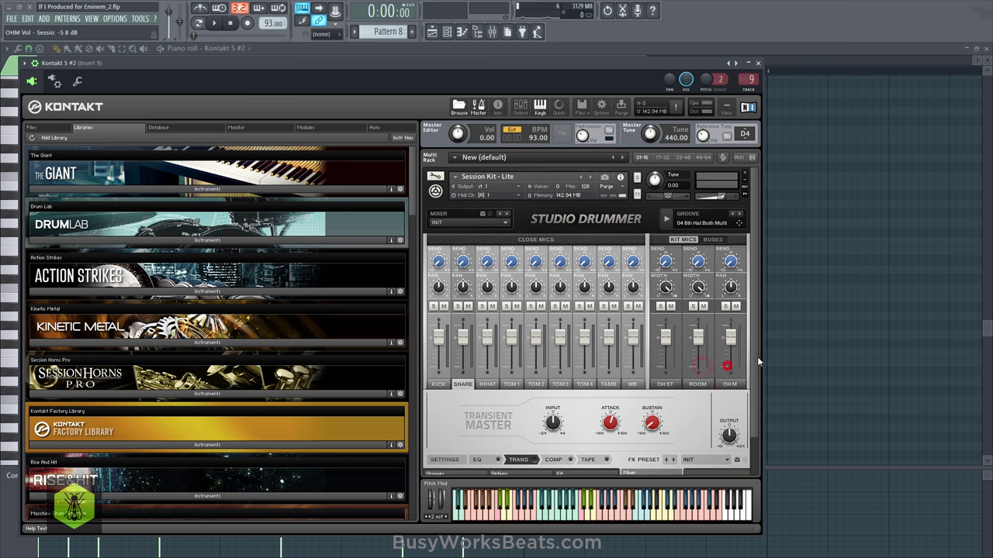
pyautogui.rightClick(802, 339)
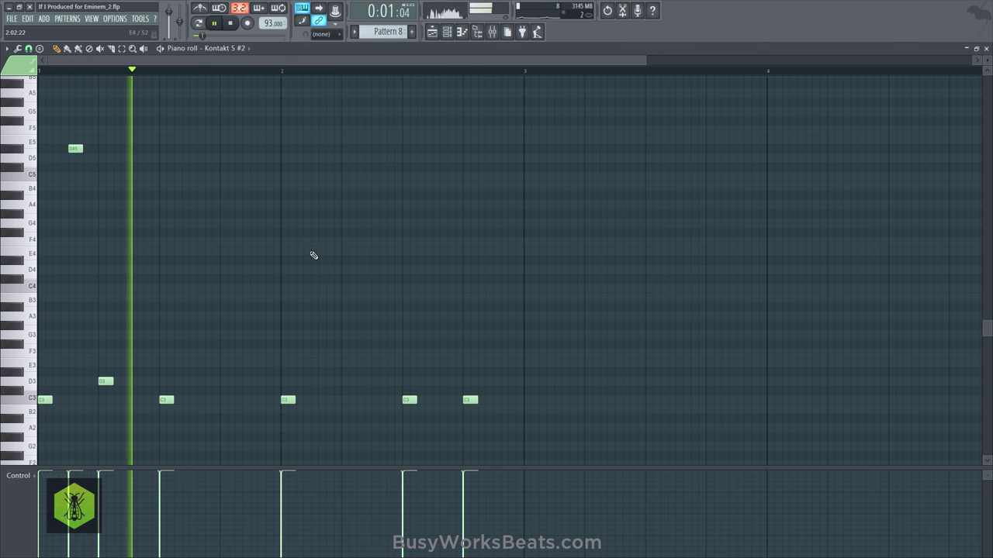
# Step: Lower the velocity of the D3 note on beat 2 of bar 1 and add a half-step D3 note at 1:08
pyautogui.press('space')
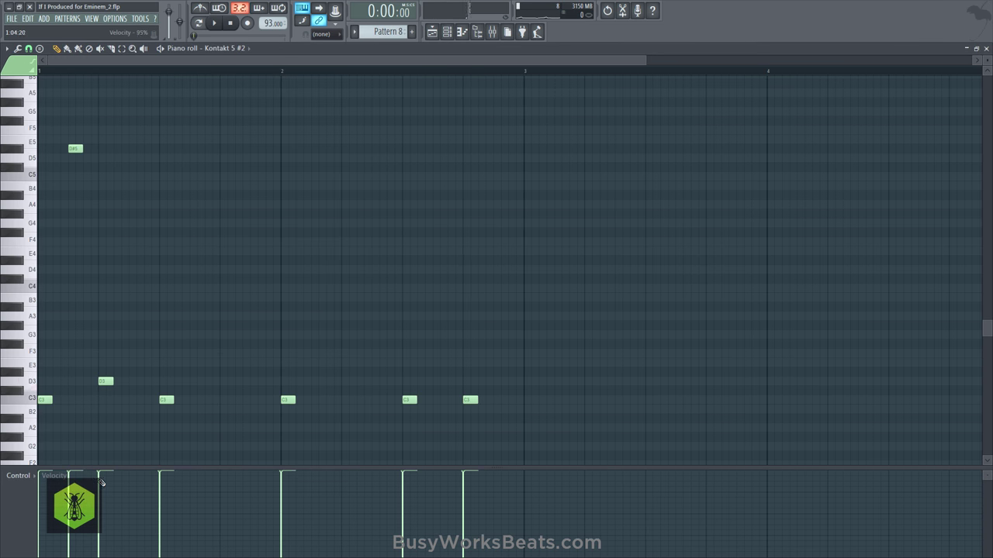
pyautogui.press('space')
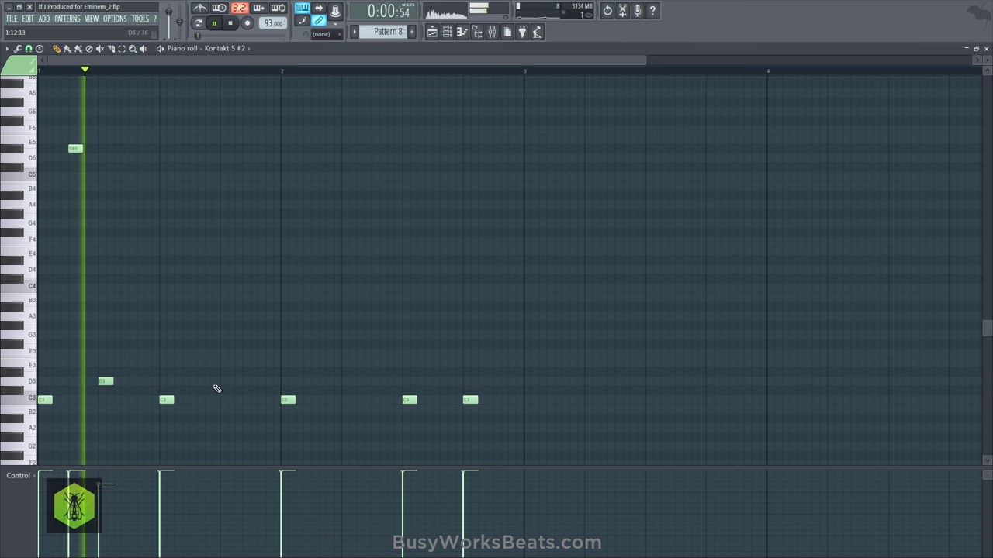
pyautogui.click(138, 385)
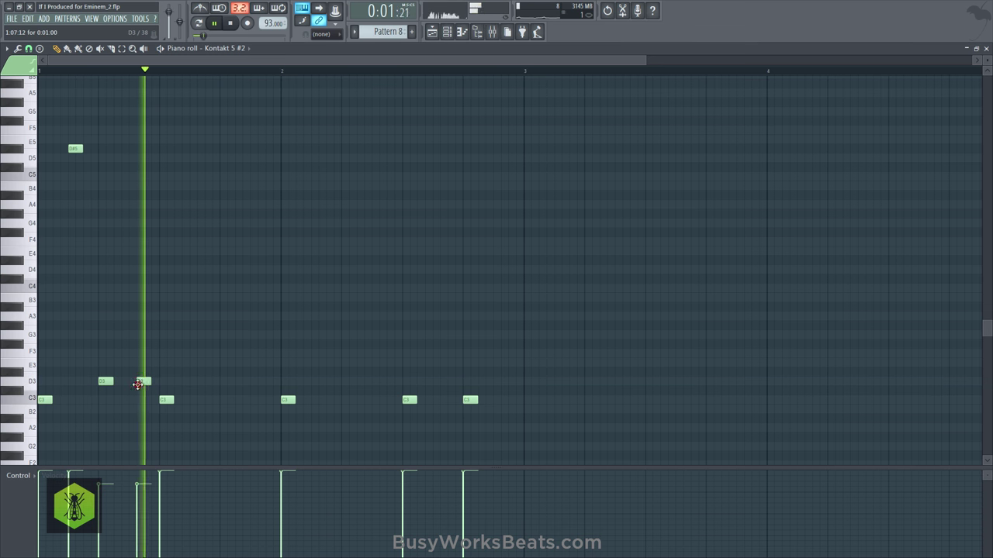
pyautogui.moveTo(151, 381); pyautogui.dragTo(146, 382)
pyautogui.press('space')
pyautogui.press('space')
pyautogui.press('space')
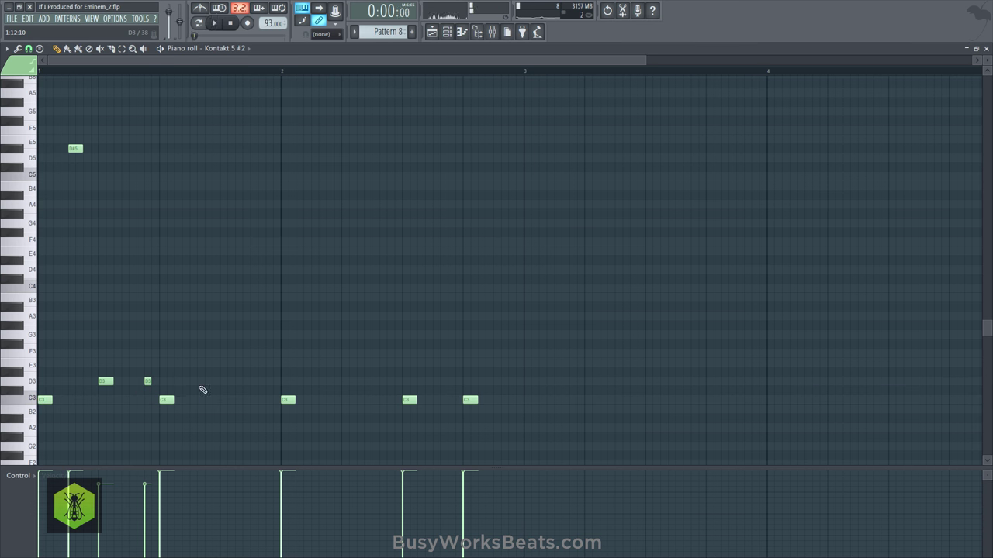
# Step: Delete the C3 note at 1:09 and copy the D#5 note to 1:11, checking against playback
pyautogui.press('space')
pyautogui.rightClick(166, 400)
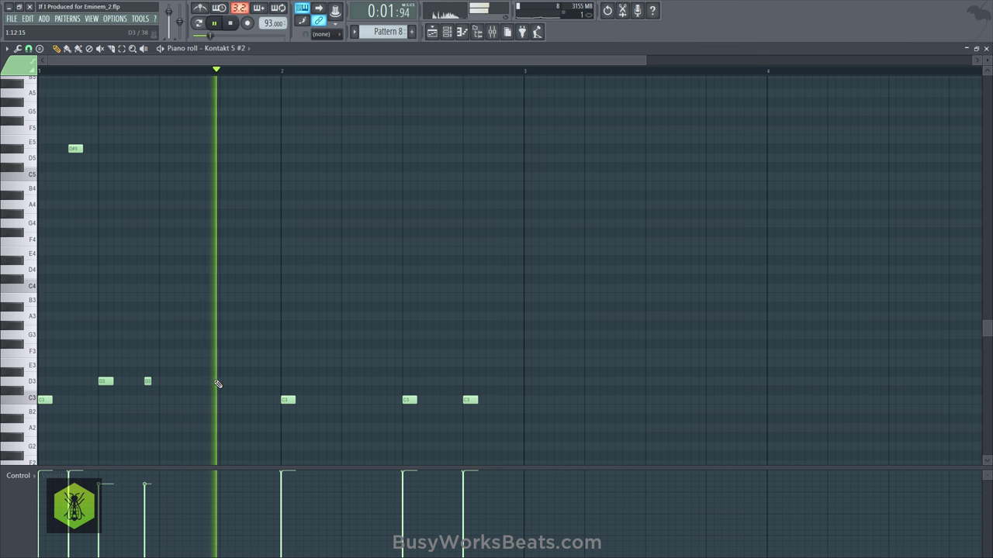
pyautogui.press('space')
pyautogui.press('space')
pyautogui.moveTo(67, 132); pyautogui.dragTo(197, 149)
pyautogui.press('space')
pyautogui.press('space')
# Step: Add half-step D3 notes at 1:13 and 1:16, and lower the velocity of the 1:16 note
pyautogui.click(148, 382)
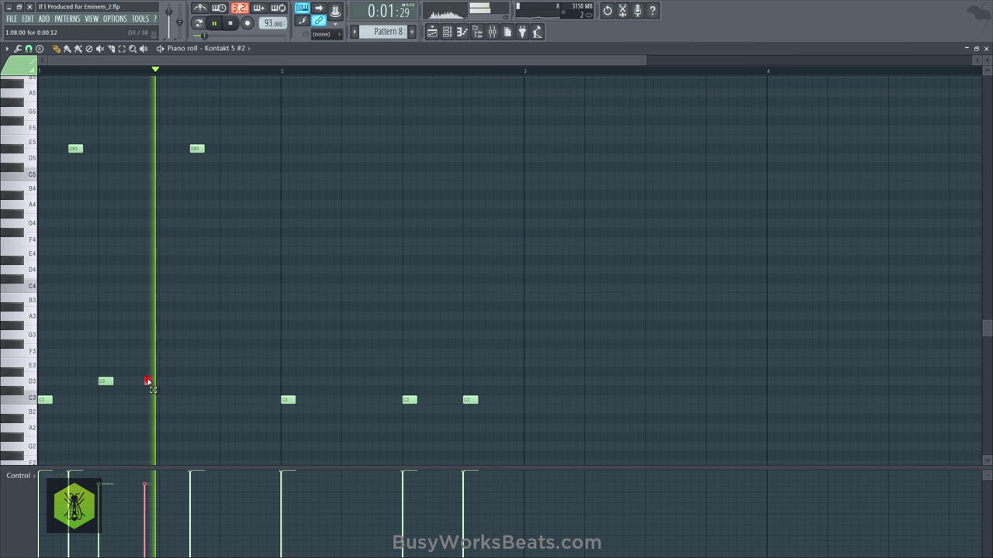
pyautogui.click(223, 382)
pyautogui.press('space')
pyautogui.press('space')
pyautogui.click(269, 382)
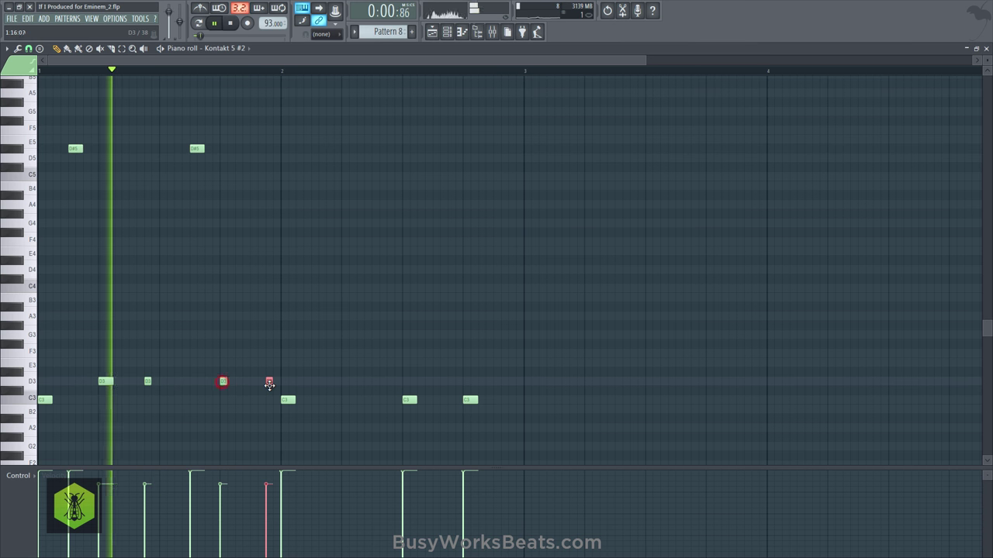
pyautogui.moveTo(266, 487)
pyautogui.mouseDown()
pyautogui.moveTo(266, 519)
pyautogui.moveTo(267, 500)
pyautogui.mouseUp()
pyautogui.press('space')
pyautogui.press('space')
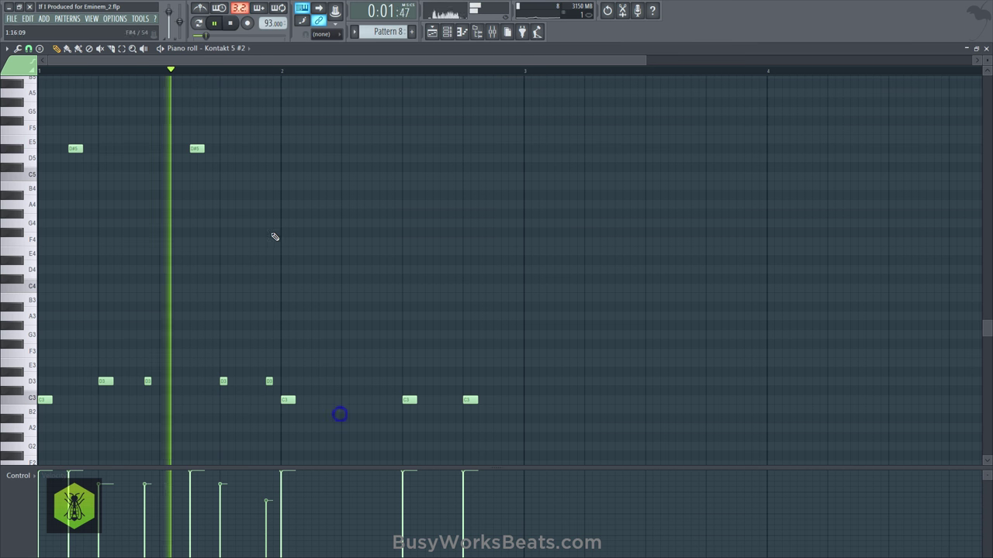
# Step: Copy the D#5 and D3 notes of bar 1 into bar 2, and delete the C3 notes from both bars
pyautogui.press('space')
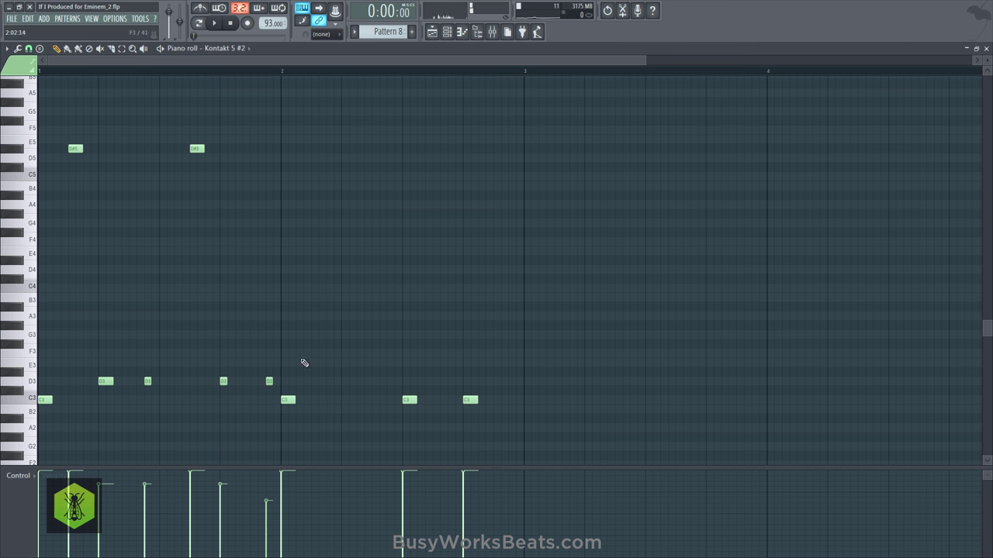
pyautogui.moveTo(293, 386); pyautogui.dragTo(318, 147)
pyautogui.click(322, 125)
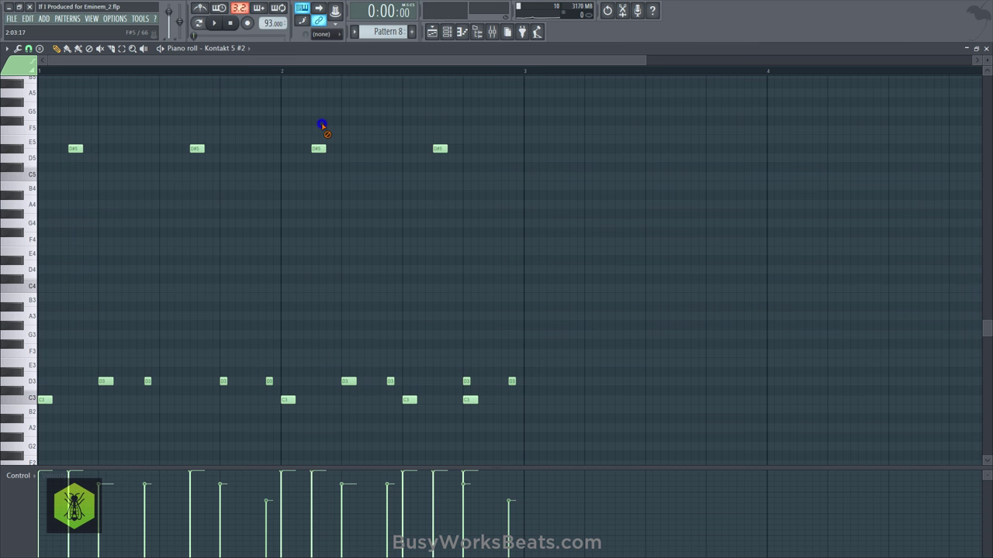
pyautogui.moveTo(476, 397); pyautogui.dragTo(52, 407)
# Step: Place Pattern 8 clips on Track 6 of the playlist at bars 1 and 3, and show the channel rack during playback
pyautogui.press('space')
pyautogui.press('F7')
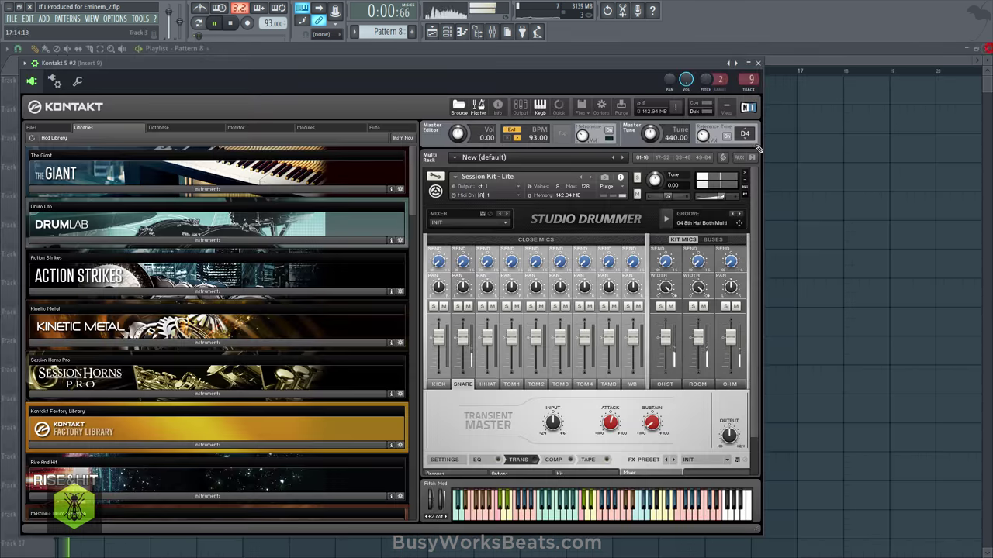
pyautogui.press('F5')
pyautogui.click(156, 234)
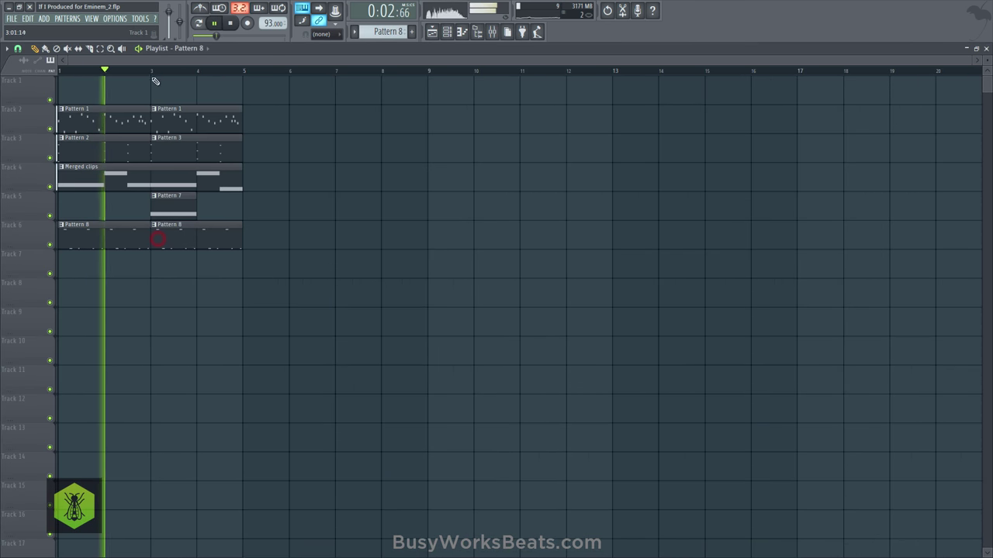
pyautogui.press('F6')
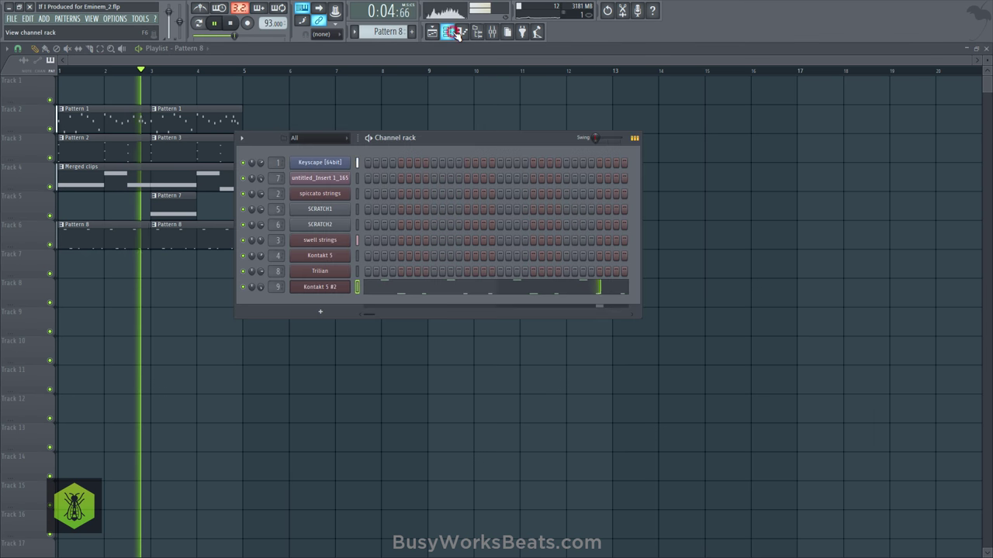
# Step: Switch to Pattern 9, duplicate all playlist clips of bars 1–4 into bars 5–8, and save the project
pyautogui.moveTo(389, 31); pyautogui.dragTo(389, 28)
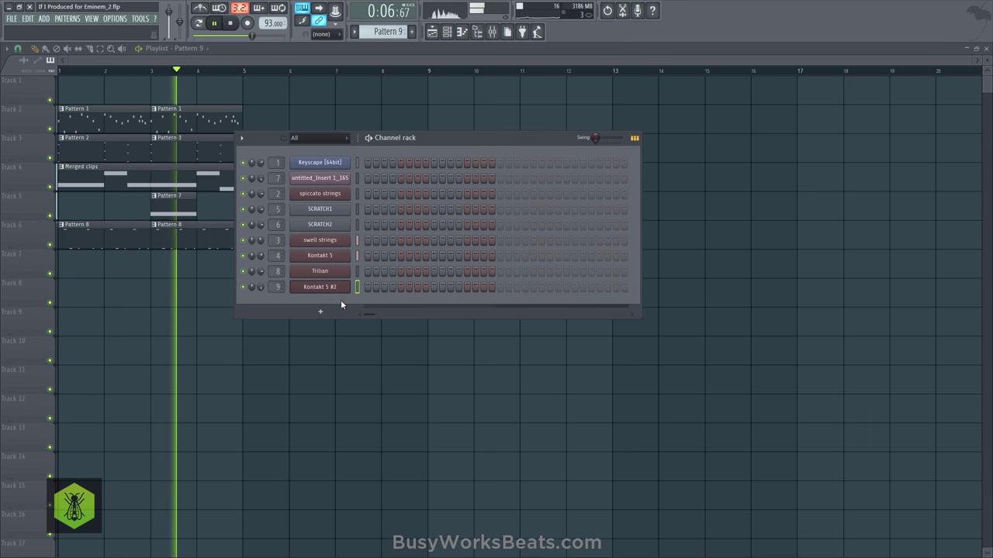
pyautogui.press('F6')
pyautogui.hotkey('ctrl', 's')
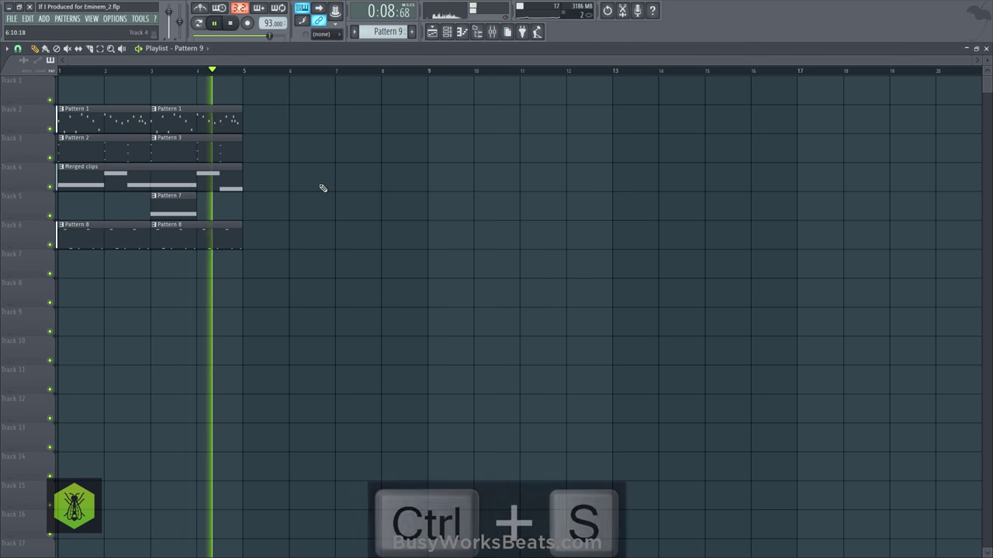
pyautogui.moveTo(78, 107); pyautogui.dragTo(288, 262)
pyautogui.hotkey('ctrl', 'b')
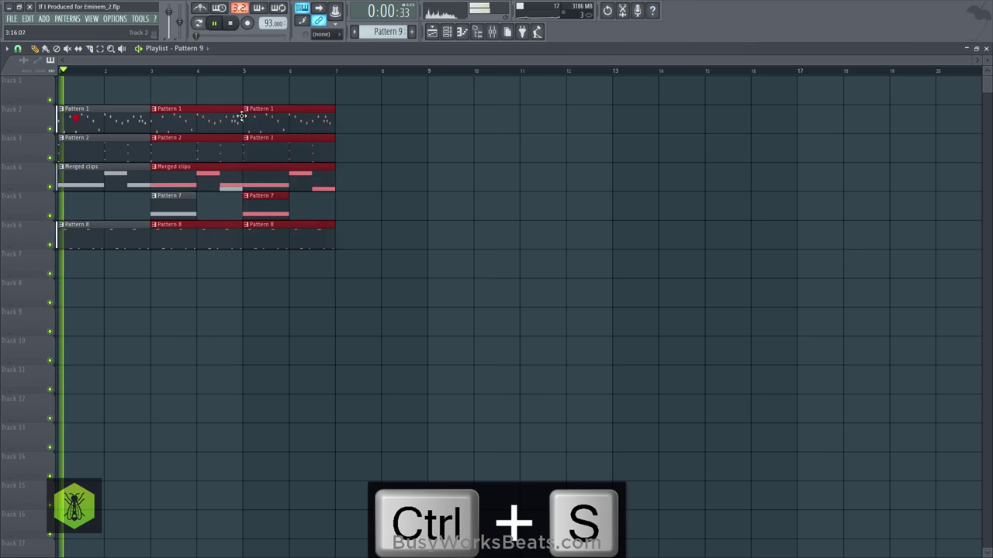
pyautogui.click(268, 80)
pyautogui.press('space')
pyautogui.hotkey('ctrl', 's')
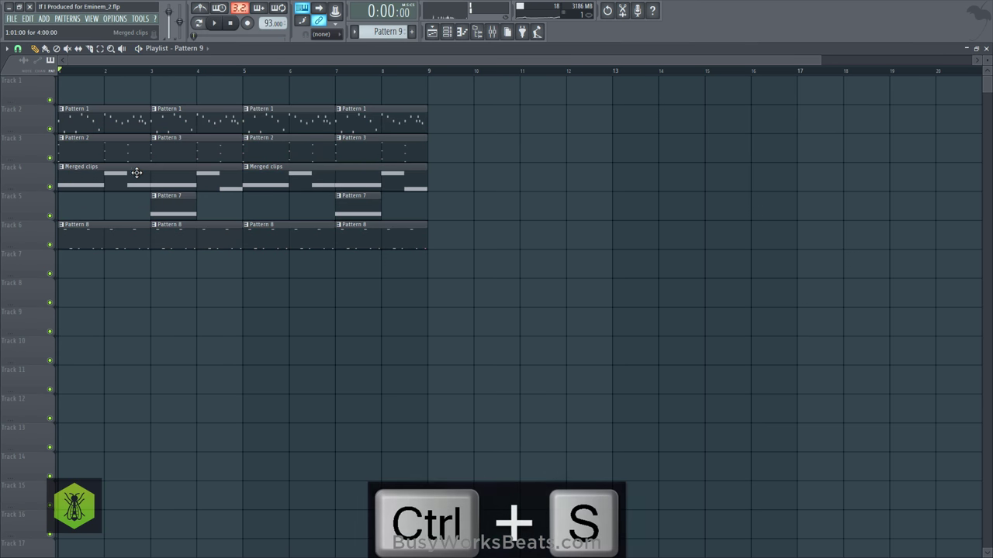
# Step: Delete the Merged clips and Pattern 7 clips from bars 1–4, and duplicate the bars 5–8 clips twice to fill bars 9–16
pyautogui.rightClick(201, 180)
pyautogui.rightClick(153, 195)
pyautogui.moveTo(447, 277); pyautogui.dragTo(277, 104)
pyautogui.hotkey('ctrl', 'b')
pyautogui.hotkey('ctrl', 'b')
pyautogui.moveTo(643, 122); pyautogui.dragTo(690, 122)
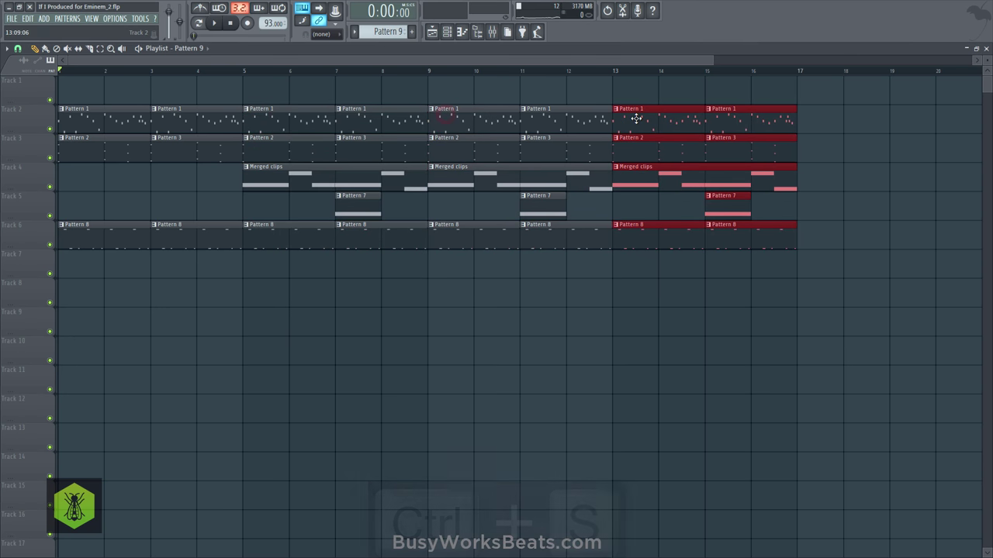
# Step: Delete the Merged clips and Pattern 7 clips from bars 5–8, then save the project
pyautogui.rightClick(410, 190)
pyautogui.rightClick(383, 202)
pyautogui.hotkey('ctrl', 'z')
pyautogui.rightClick(411, 186)
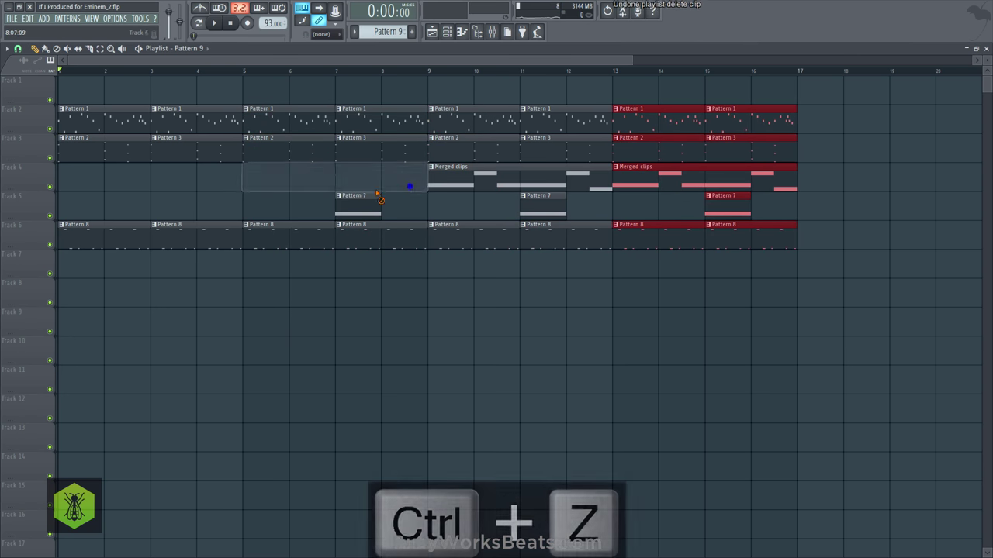
pyautogui.rightClick(351, 205)
pyautogui.press('space')
pyautogui.hotkey('ctrl', 's')
pyautogui.rightClick(322, 189)
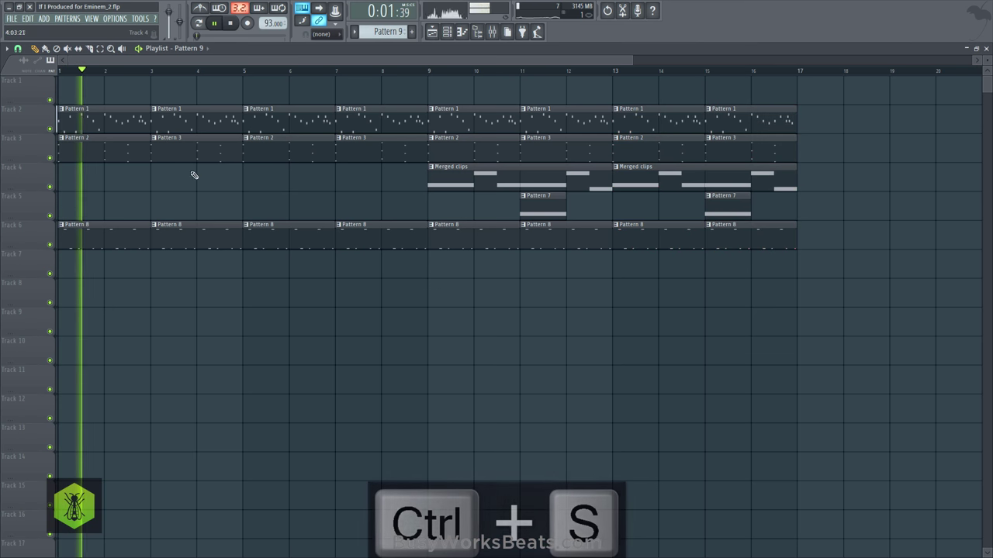
# Step: Try removing the Pattern 2 and Pattern 3 clips from bars 1–8 on Track 3, and undo the deletions
pyautogui.rightClick(166, 153)
pyautogui.rightClick(128, 154)
pyautogui.rightClick(305, 159)
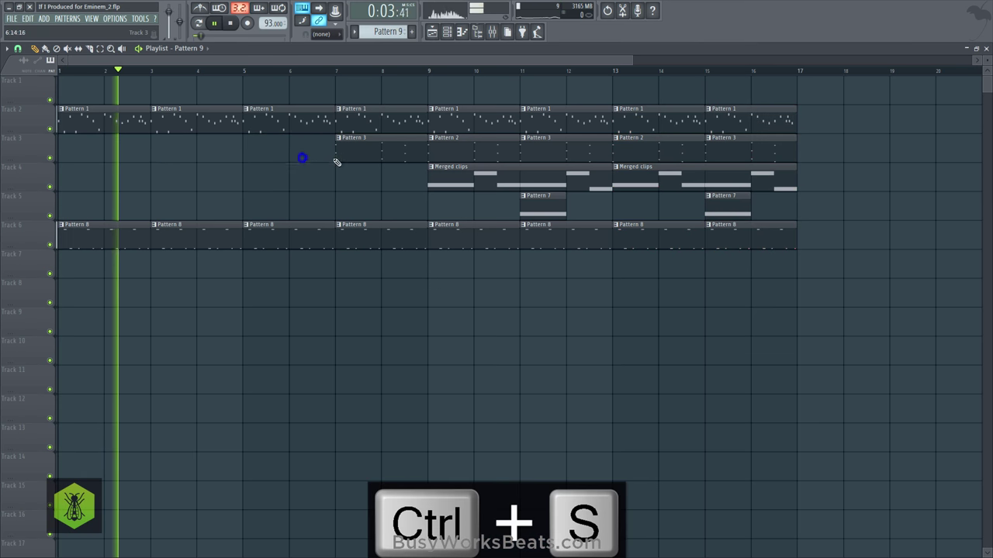
pyautogui.rightClick(349, 157)
pyautogui.hotkey('ctrl', 'alt', 'z')
pyautogui.hotkey('ctrl', 'alt', 'z')
pyautogui.hotkey('ctrl', 'alt', 'z')
pyautogui.hotkey('ctrl', 'alt', 'z')
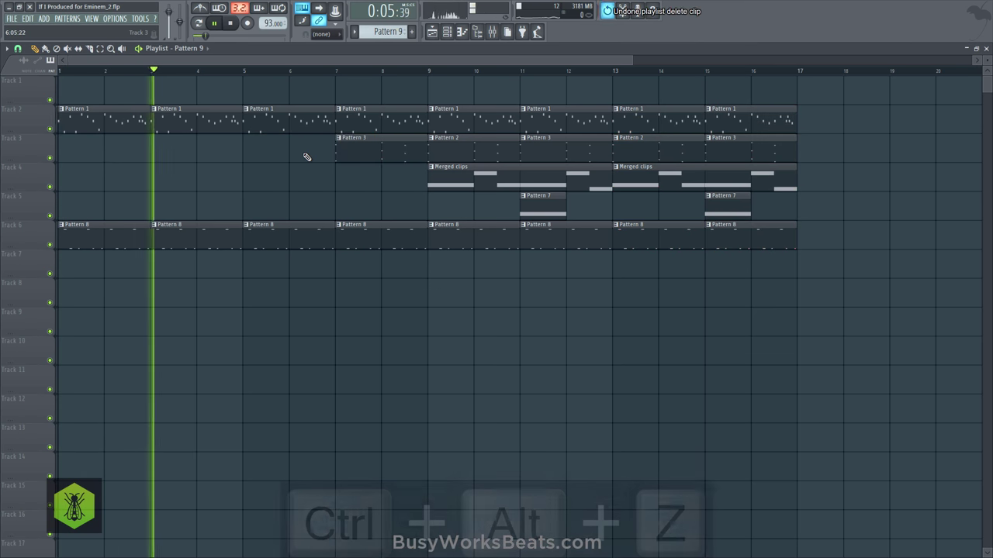
pyautogui.press('space')
# Step: Shorten the four Pattern 2 and Pattern 3 clips in bars 1–8 of Track 3 to one bar each, and save
pyautogui.moveTo(147, 157); pyautogui.dragTo(145, 157)
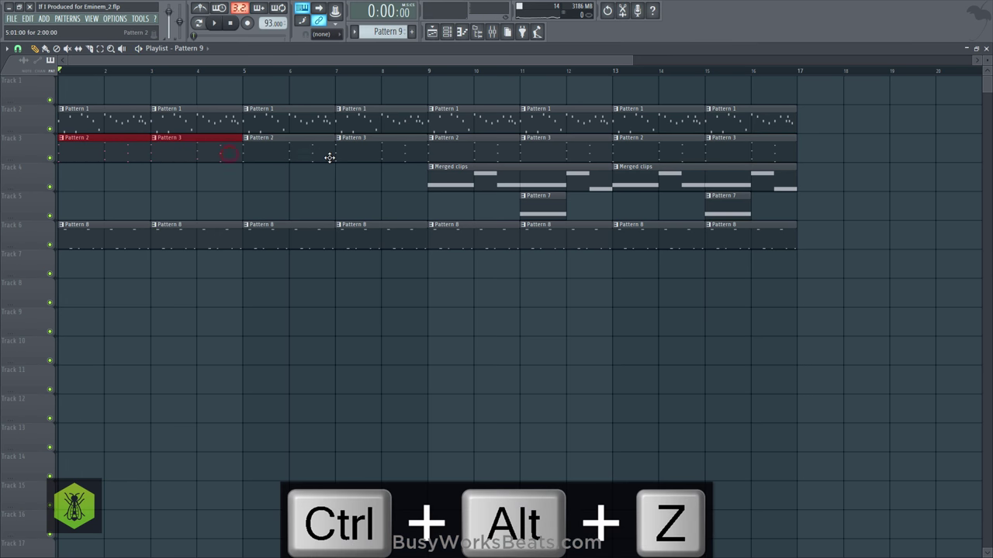
pyautogui.moveTo(354, 162); pyautogui.dragTo(115, 153)
pyautogui.moveTo(393, 153); pyautogui.dragTo(365, 155)
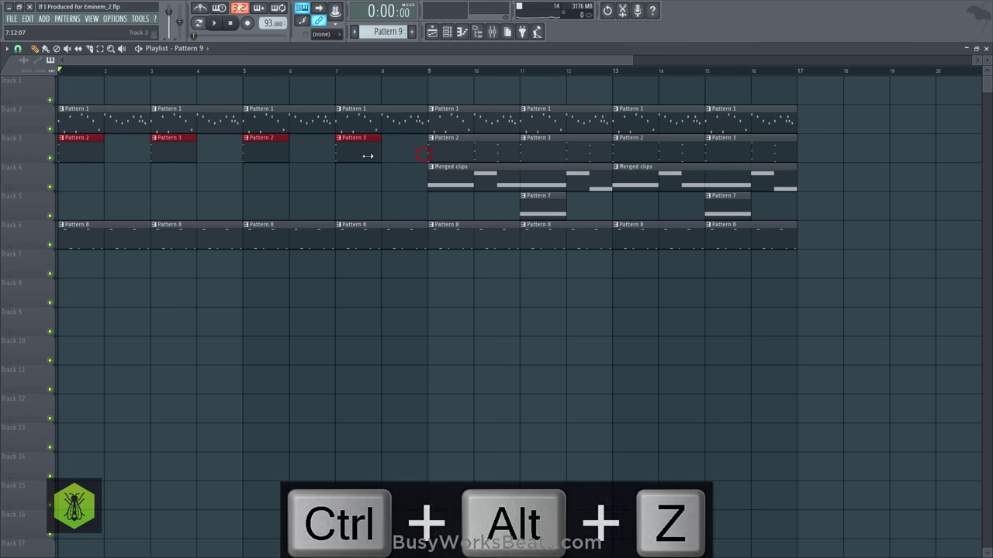
pyautogui.click(377, 173)
pyautogui.press('space')
pyautogui.hotkey('ctrl', 's')
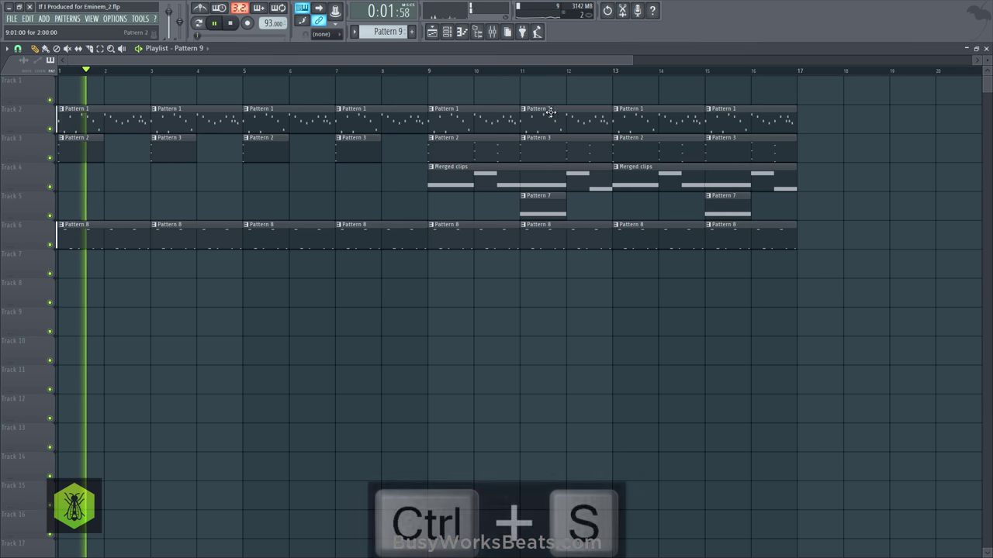
# Step: Stop playback and add a new Kontakt 5 instrument channel to the channel rack
pyautogui.click(448, 32)
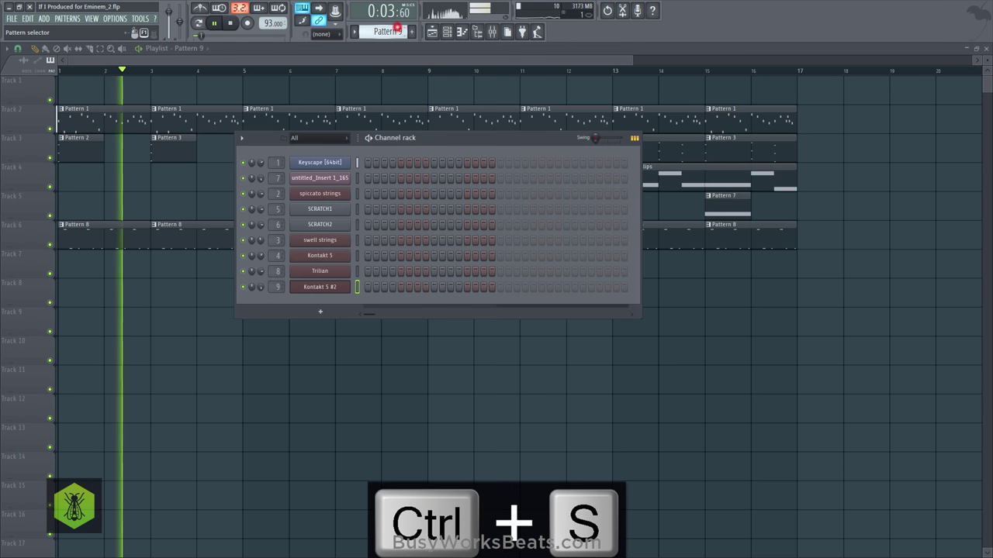
pyautogui.press('space')
pyautogui.click(321, 310)
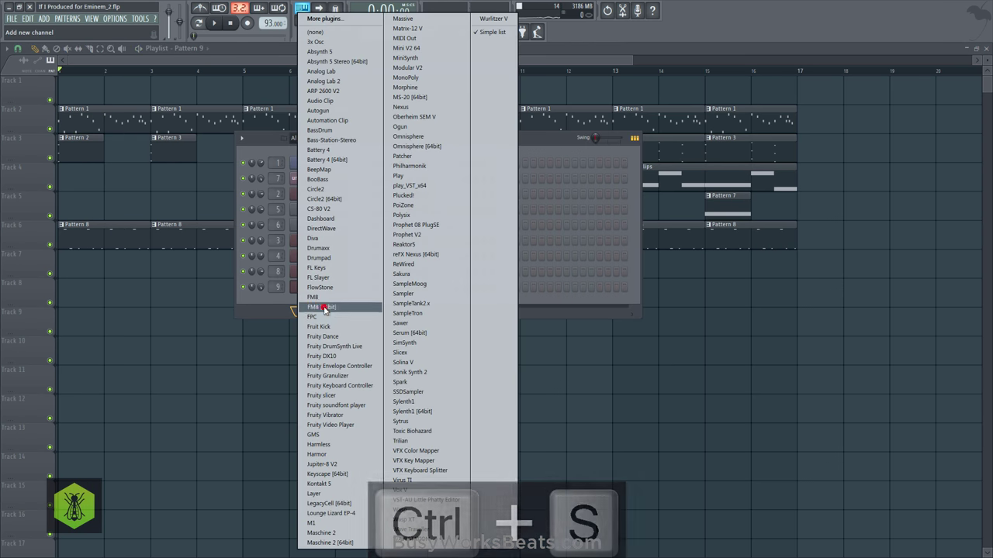
pyautogui.click(330, 484)
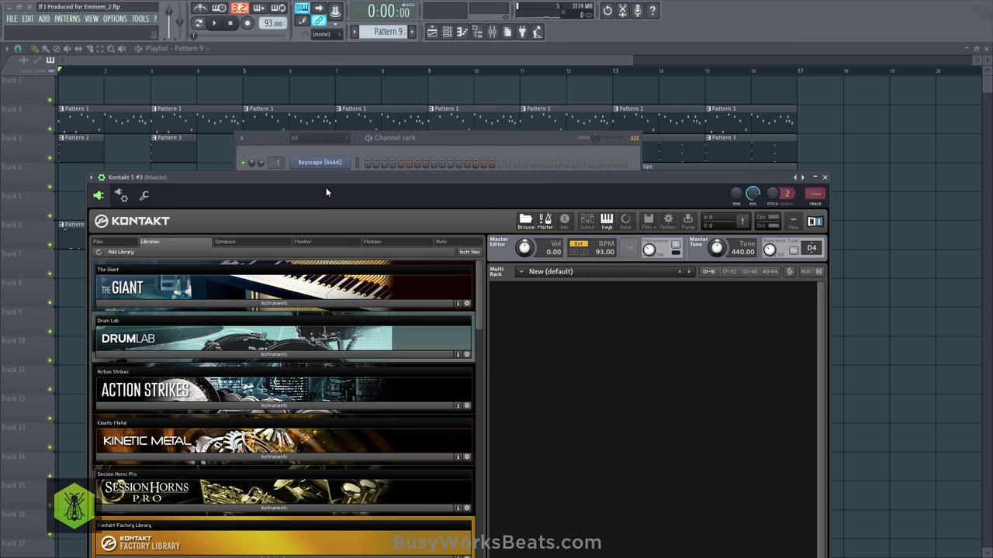
pyautogui.moveTo(326, 192); pyautogui.dragTo(283, 93)
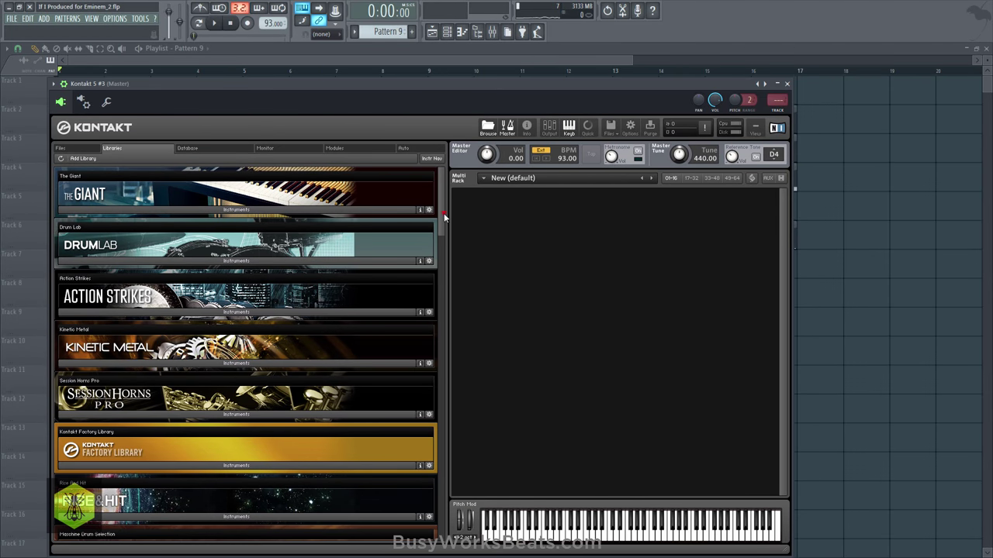
# Step: Load Basic Rock 1 from the Classic Rock folder of the Vintage Organs library in Kontakt
pyautogui.moveTo(445, 217); pyautogui.dragTo(438, 380)
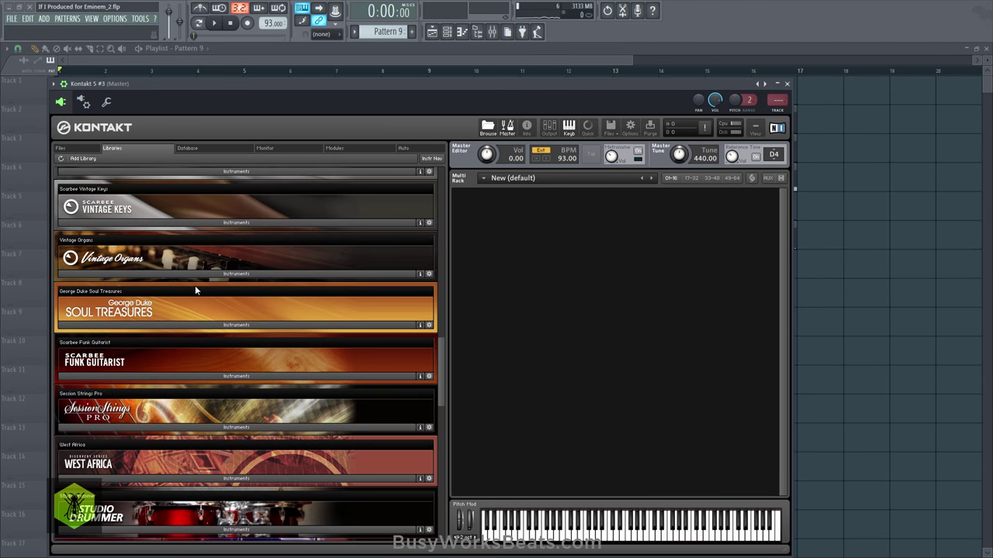
pyautogui.click(144, 274)
pyautogui.click(113, 287)
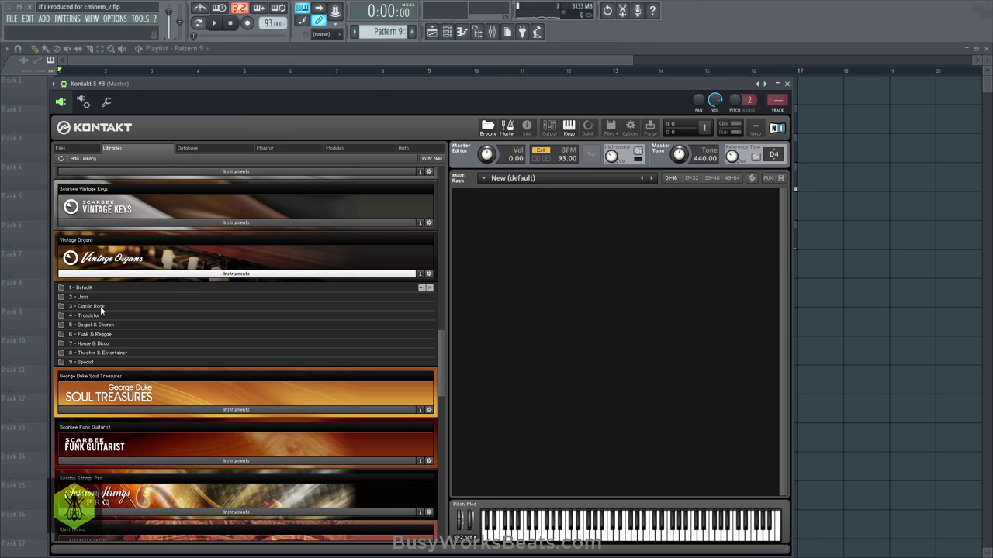
pyautogui.click(100, 306)
pyautogui.doubleClick(104, 297)
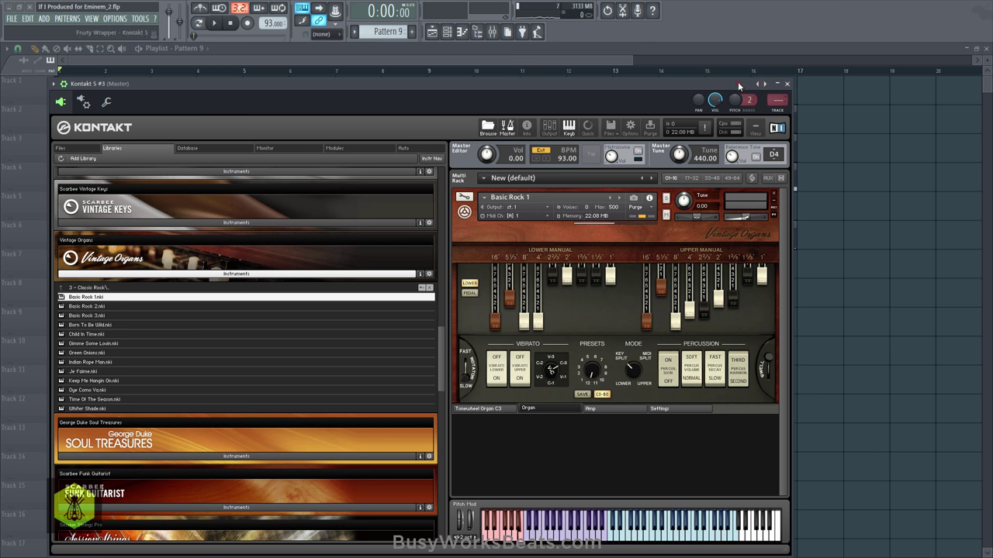
pyautogui.click(788, 83)
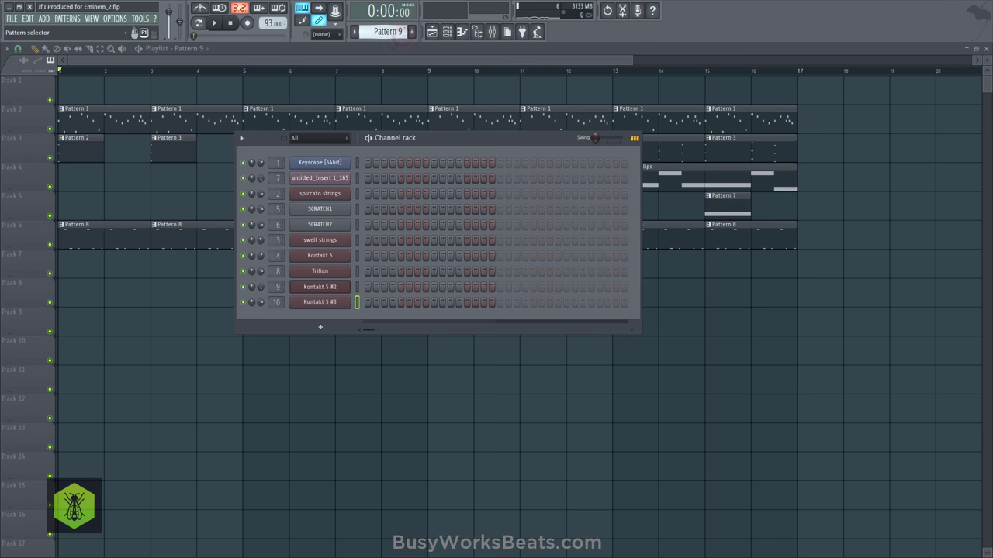
# Step: Copy the swell strings notes from the Merged clips pattern into the Kontakt 5 #3 channel of Pattern 9
pyautogui.scroll(-2, 388, 31)
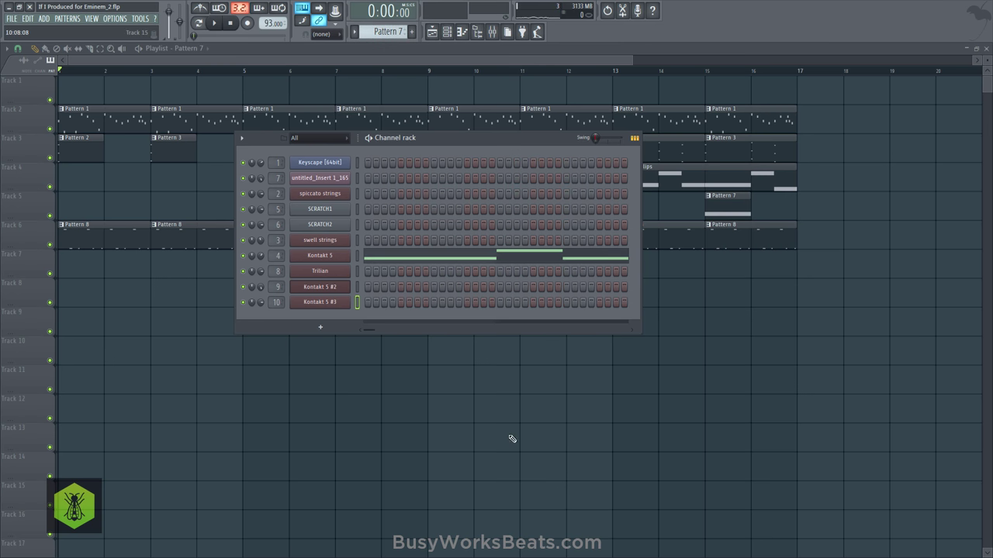
pyautogui.rightClick(520, 494)
pyautogui.click(431, 167)
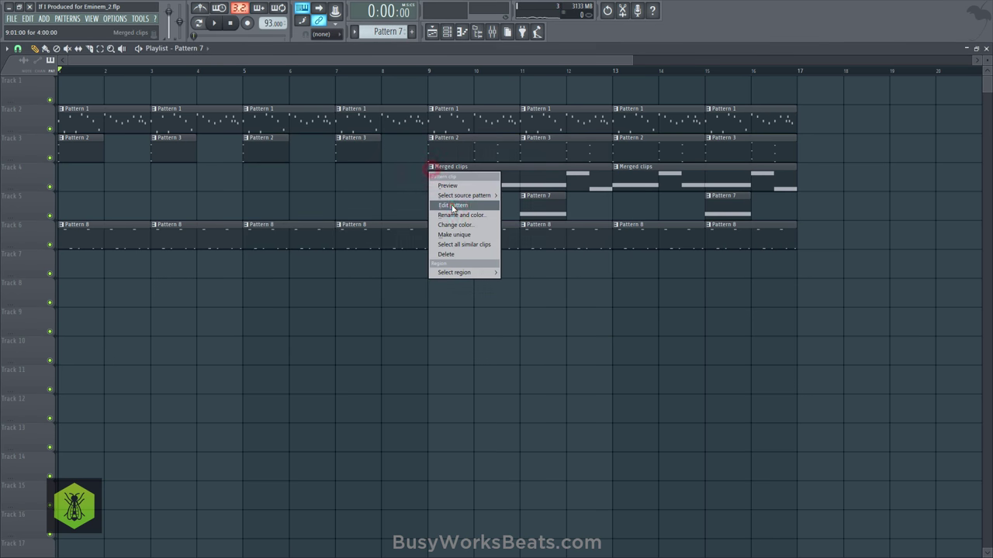
pyautogui.click(453, 207)
pyautogui.click(986, 48)
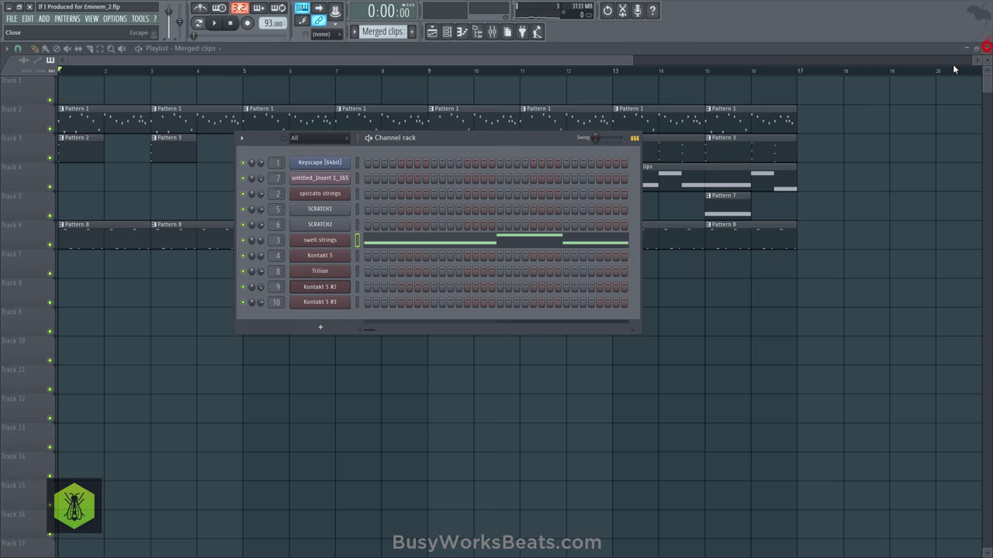
pyautogui.hotkey('ctrl', 'c')
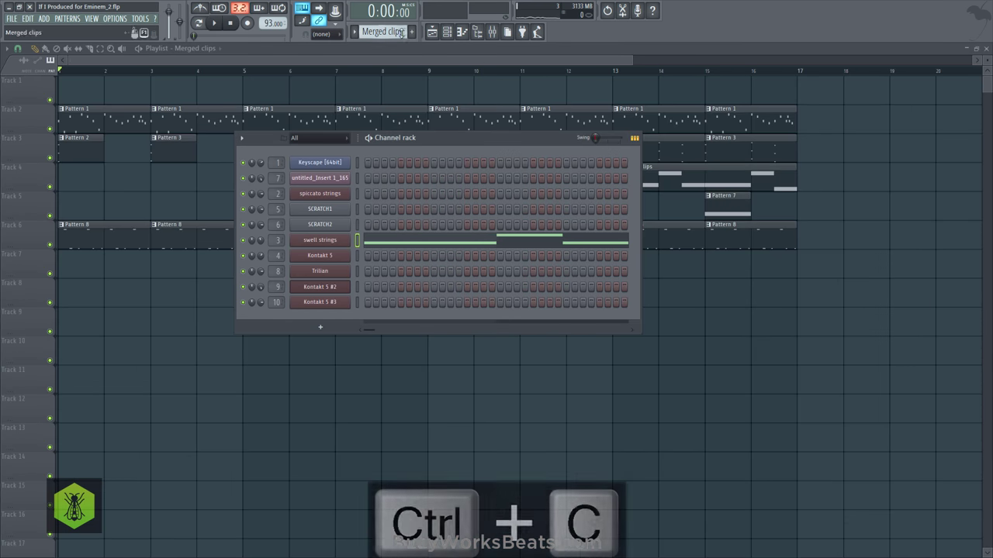
pyautogui.click(357, 302)
pyautogui.hotkey('ctrl', 'v')
# Step: Place a Pattern 9 clip on Track 7 at bar 1 and play the song
pyautogui.rightClick(329, 391)
pyautogui.click(77, 264)
pyautogui.press('space')
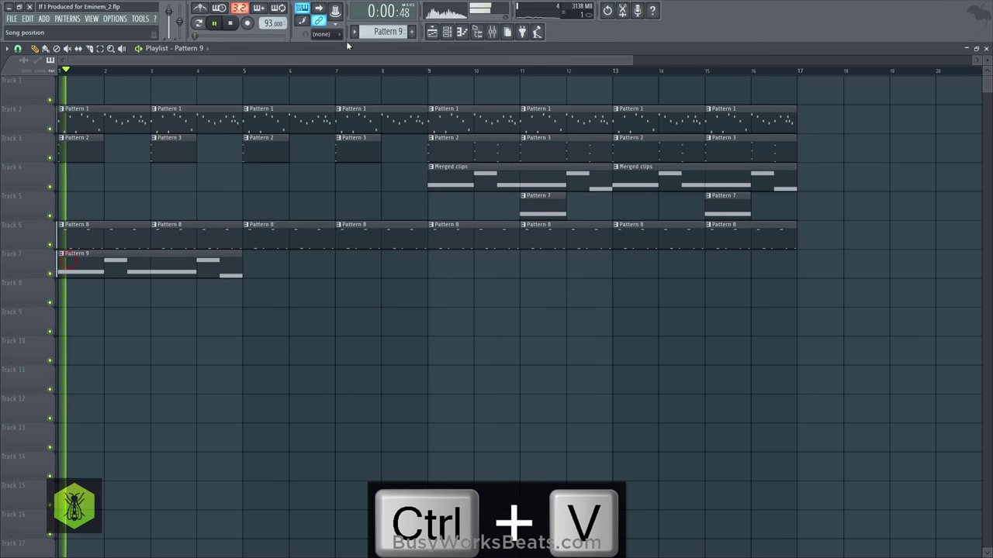
# Step: Remove the Basic Rock 1 instrument from Kontakt 5 #3
pyautogui.click(446, 32)
pyautogui.click(344, 301)
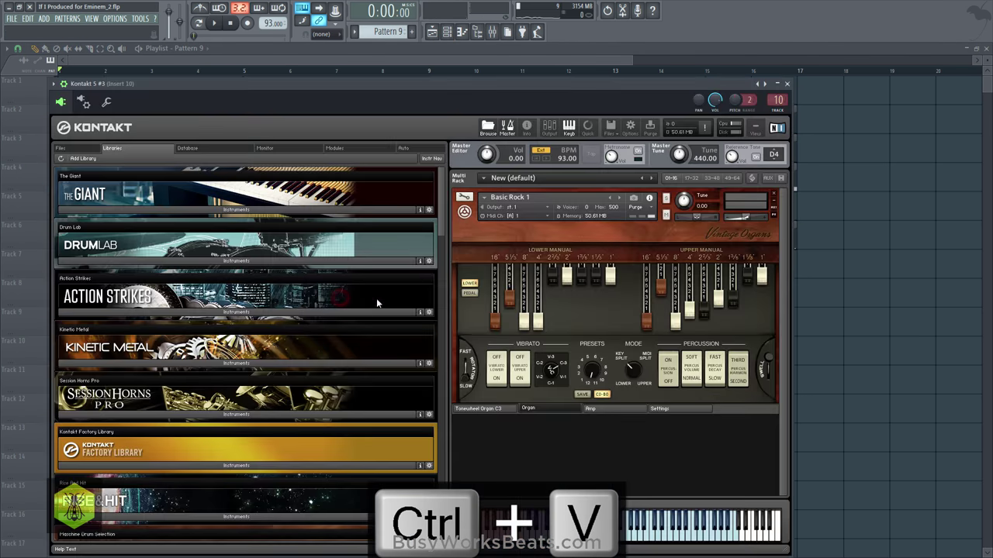
pyautogui.click(773, 196)
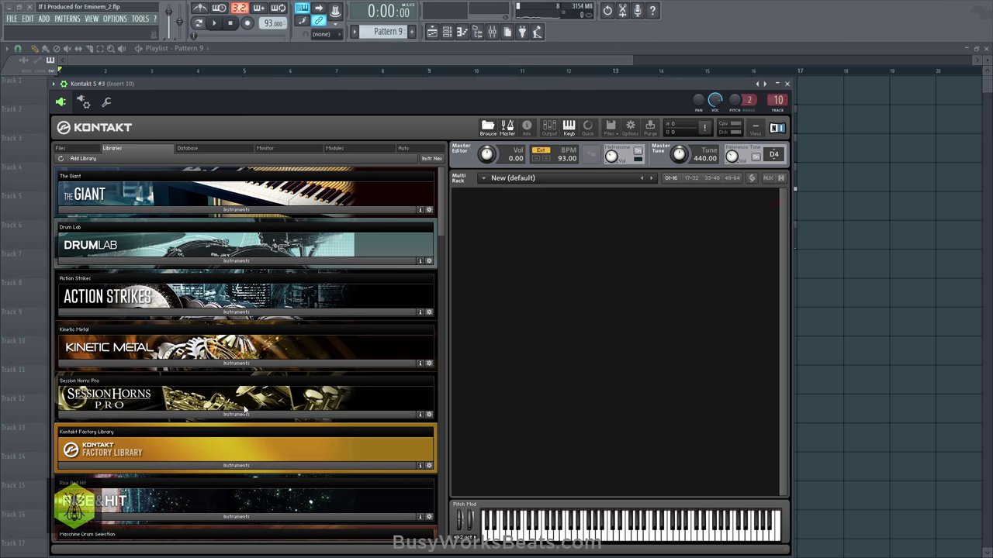
pyautogui.click(787, 84)
# Step: Examine the keyboard categories and harpsichord presets in the Keyscape channel
pyautogui.click(332, 163)
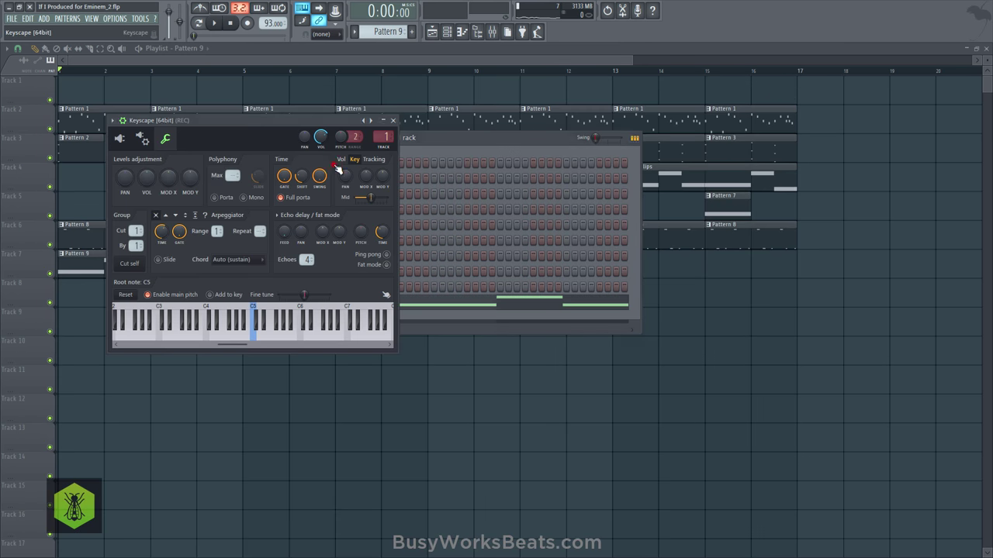
pyautogui.click(118, 139)
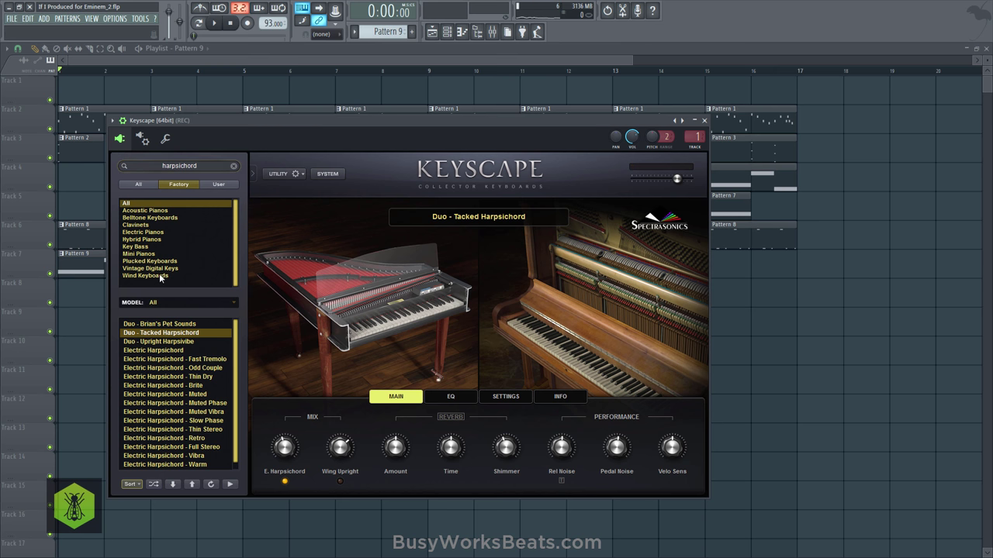
pyautogui.click(704, 121)
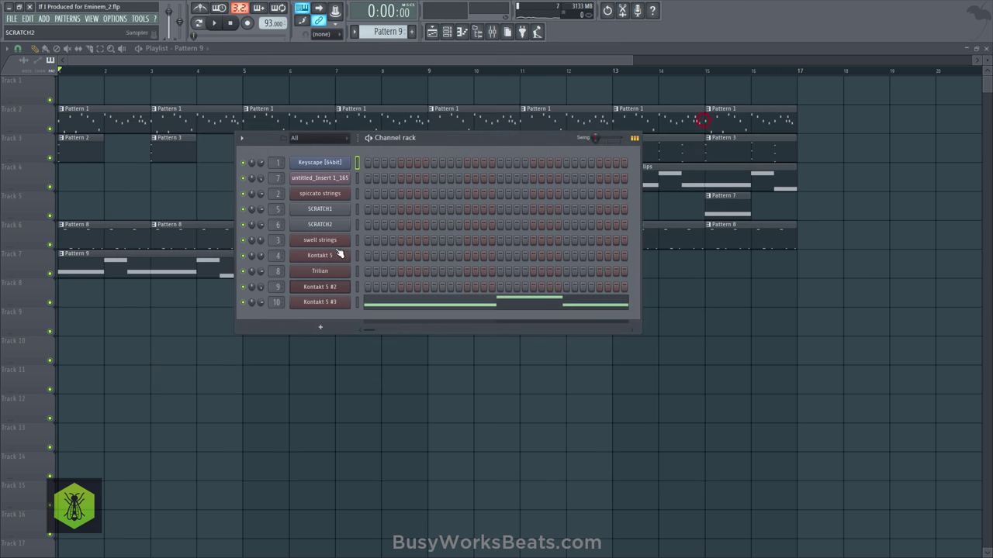
# Step: Load Basic Rock 2 from the Vintage Organs Classic Rock folder into Kontakt 5 #3
pyautogui.click(316, 306)
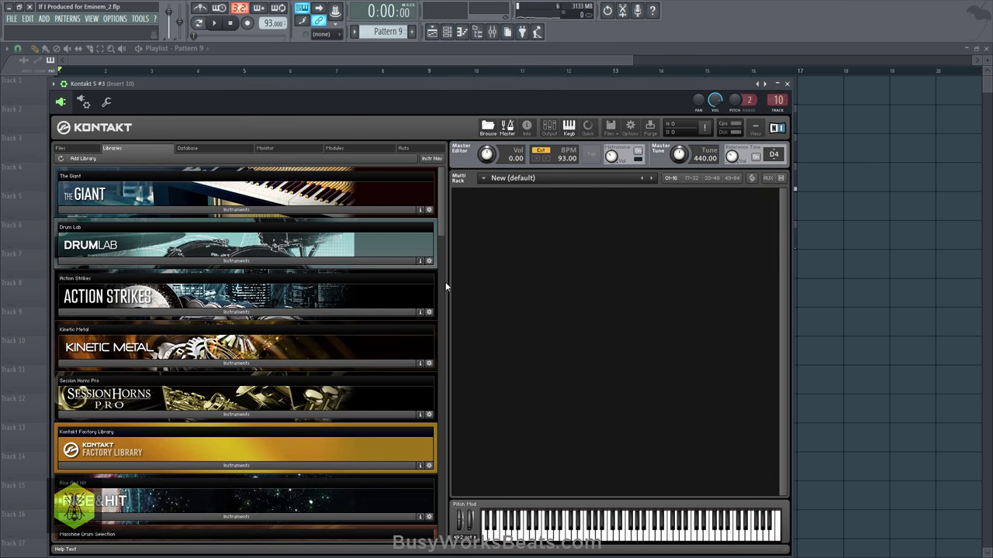
pyautogui.moveTo(444, 224); pyautogui.dragTo(418, 387)
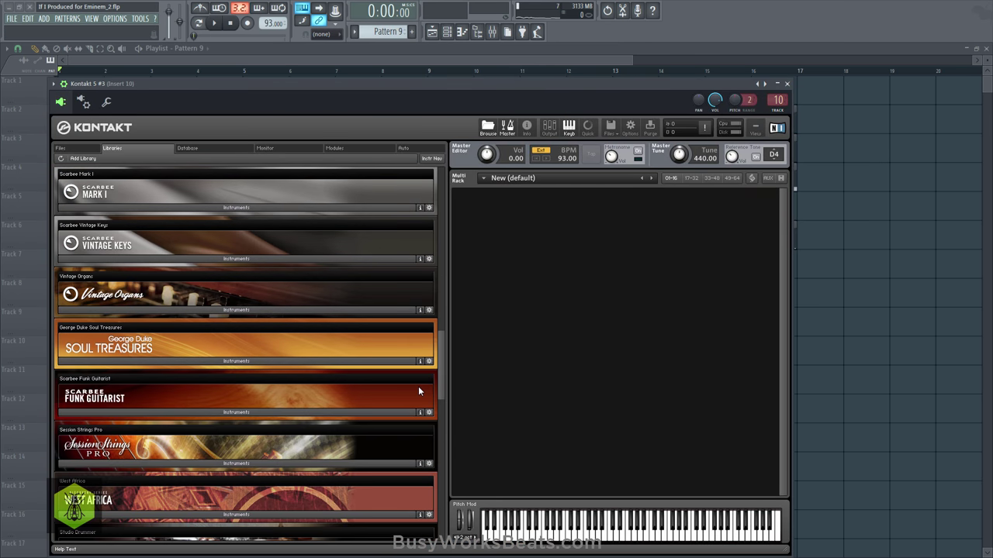
pyautogui.click(204, 310)
pyautogui.click(118, 343)
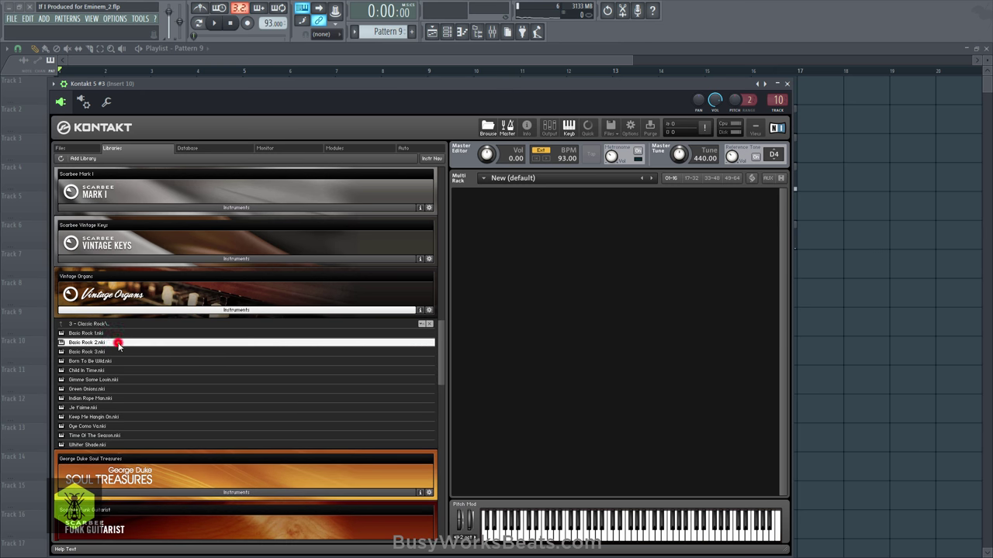
pyautogui.doubleClick(118, 342)
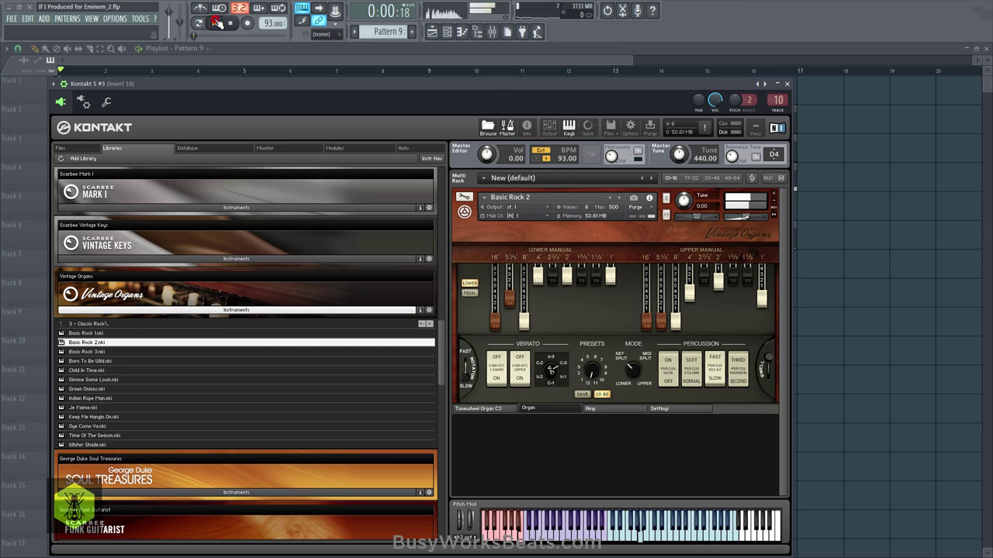
# Step: Step the organ preset through Basic Rock 3 to Born To Be Wild, auditioning each against the song, and close Kontakt
pyautogui.click(622, 199)
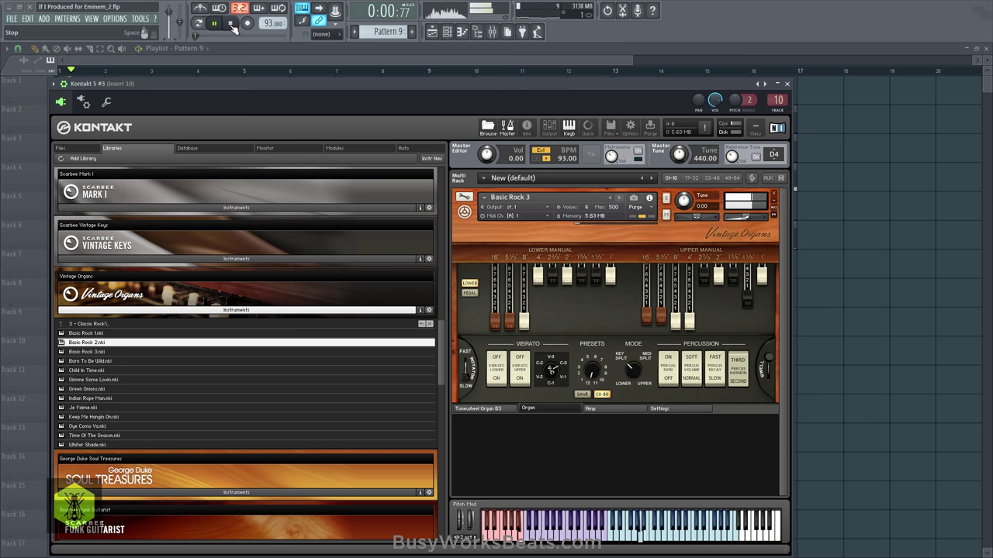
pyautogui.click(621, 198)
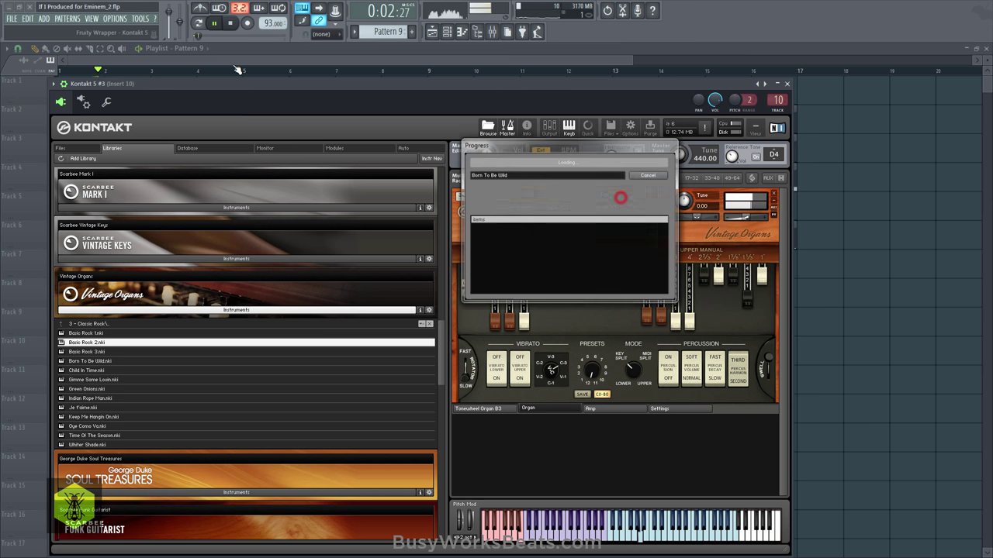
pyautogui.click(222, 23)
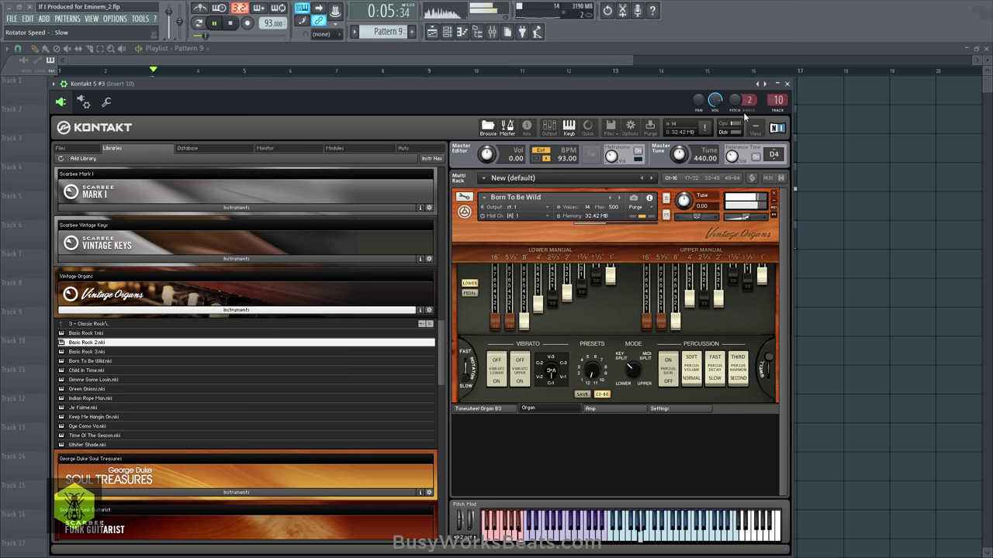
pyautogui.click(786, 84)
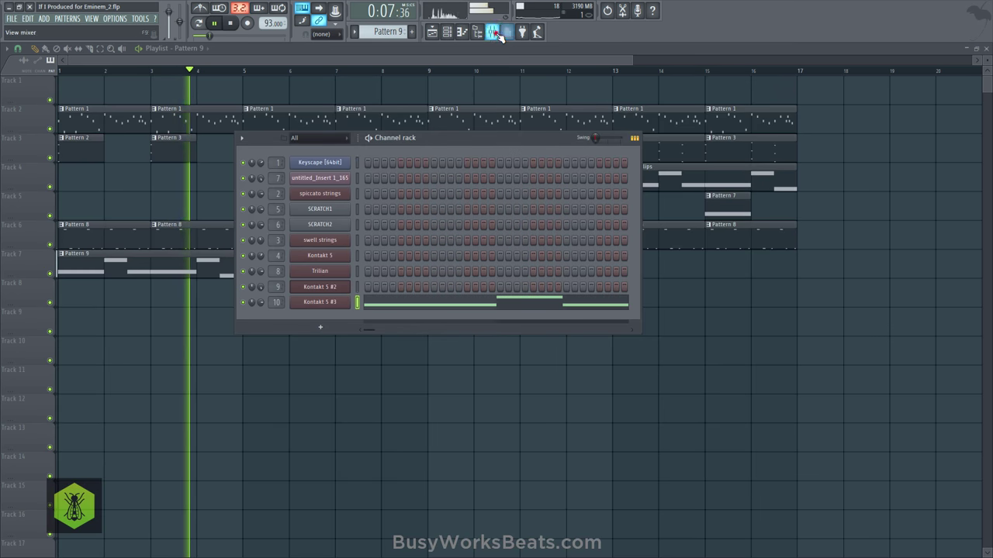
# Step: Lower the volume of mixer insert 10 to about -12.1 dB and restart playback
pyautogui.click(492, 31)
pyautogui.press('space')
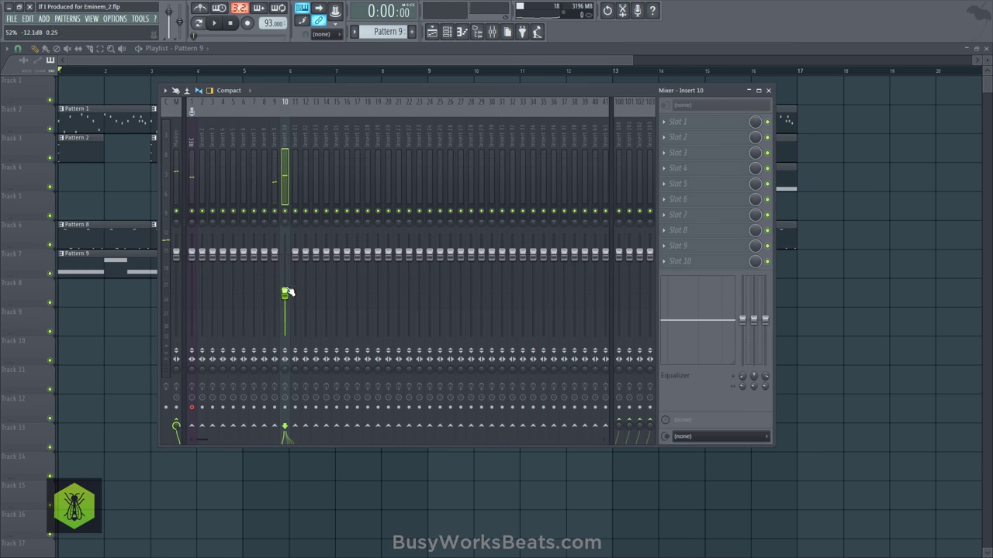
pyautogui.press('space')
# Step: Transpose the Kontakt 5 #3 notes in Pattern 9 up by octaves so the melody starts on A7
pyautogui.press('F6')
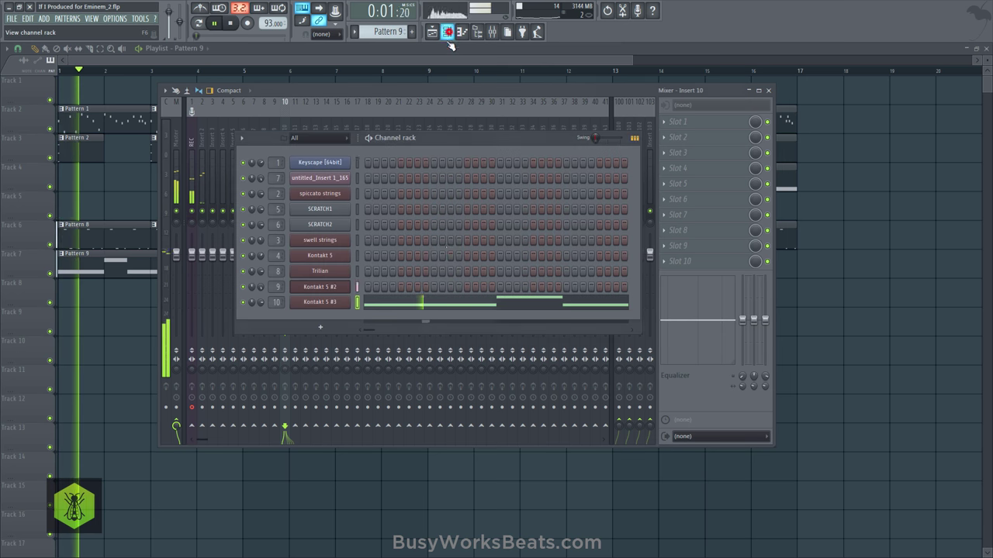
pyautogui.click(429, 298)
pyautogui.hotkey('ctrl', 'Up')
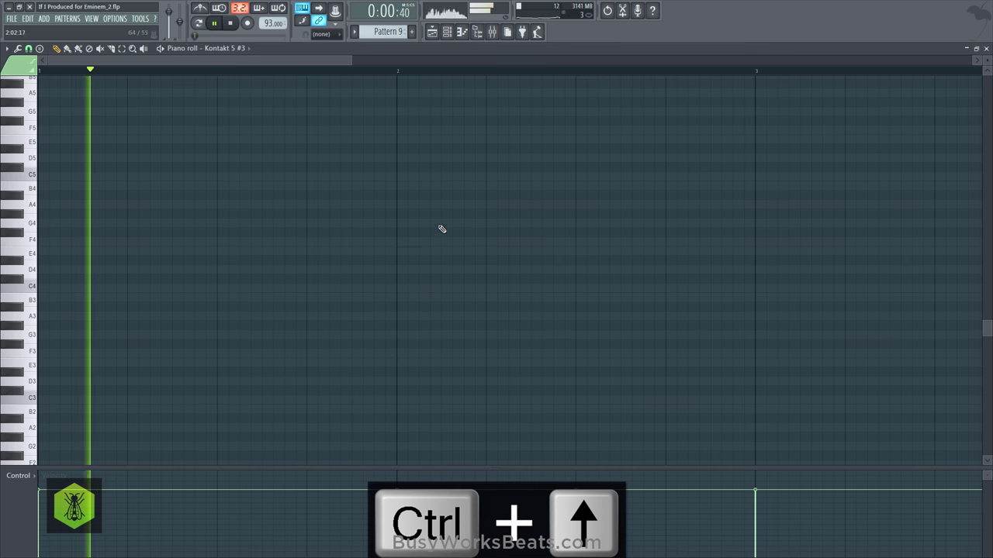
pyautogui.scroll(5, 448, 234)
pyautogui.hotkey('ctrl', 'Up')
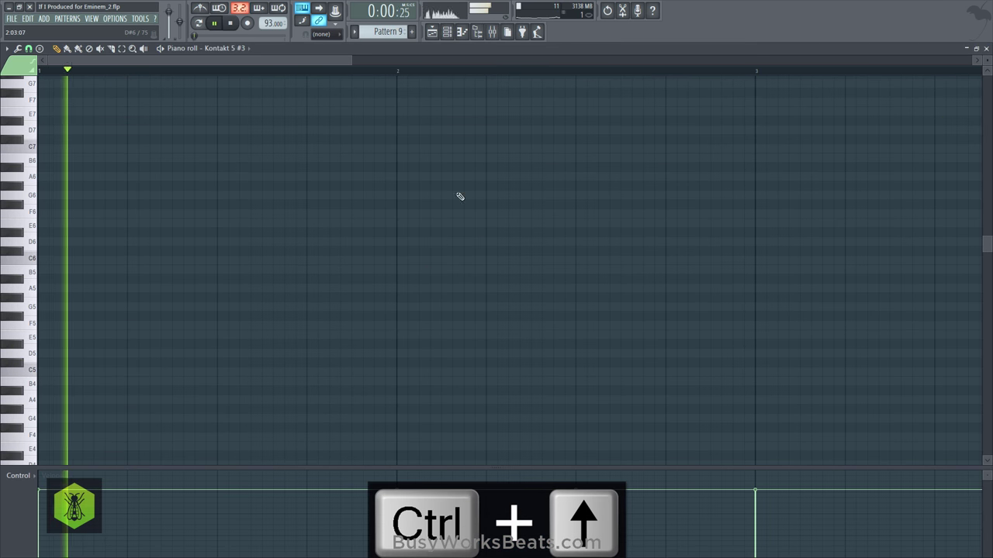
# Step: Lower the volume of mixer insert 10 to about -14.4 dB
pyautogui.press('F9')
pyautogui.click(284, 299)
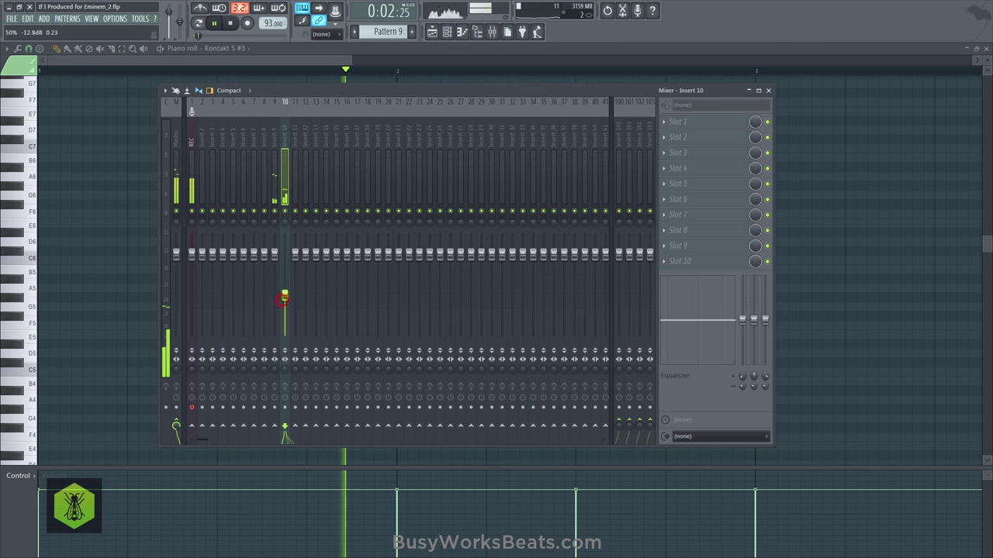
pyautogui.moveTo(284, 299); pyautogui.dragTo(284, 303)
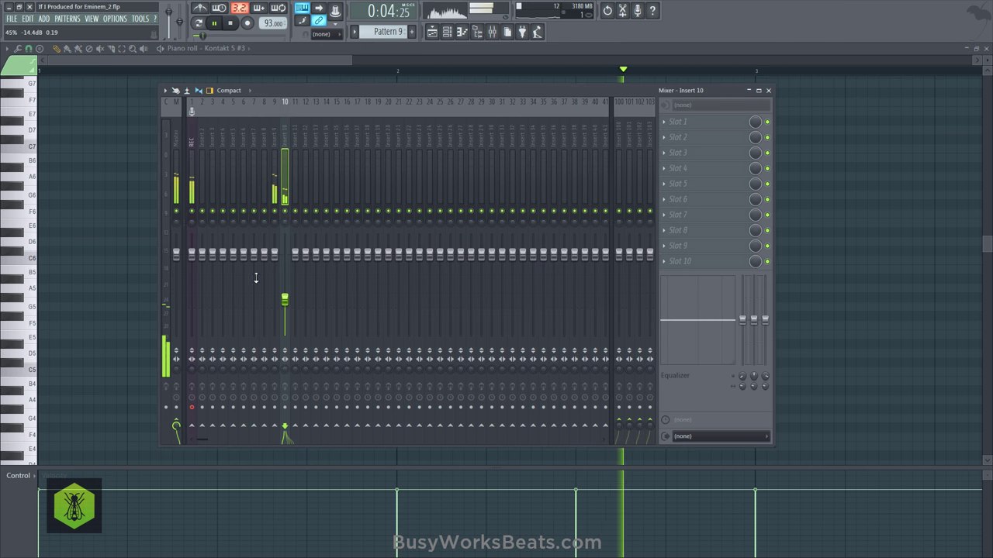
# Step: Place a second Pattern 9 clip at bar 5 on Track 7 and save the project
pyautogui.rightClick(844, 178)
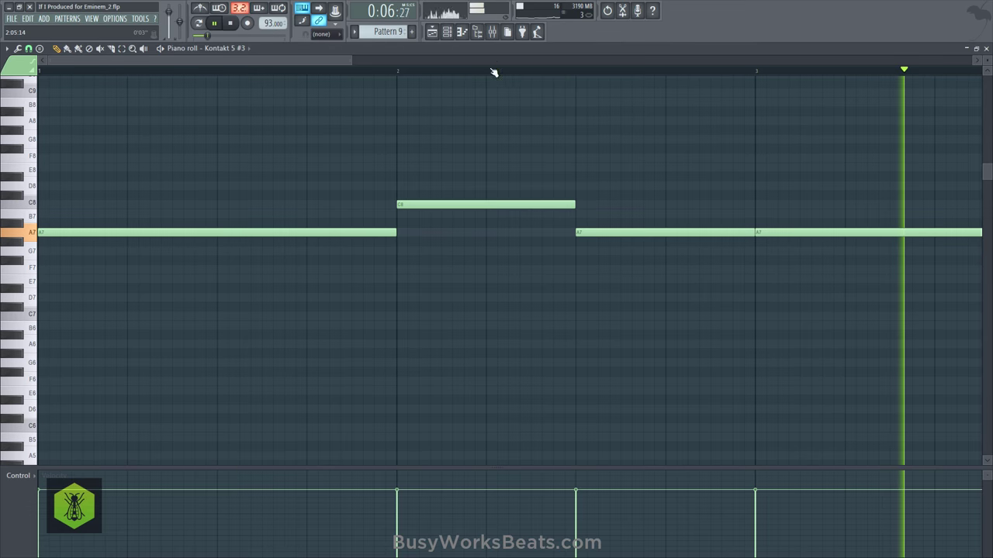
pyautogui.scroll(-4, 492, 73)
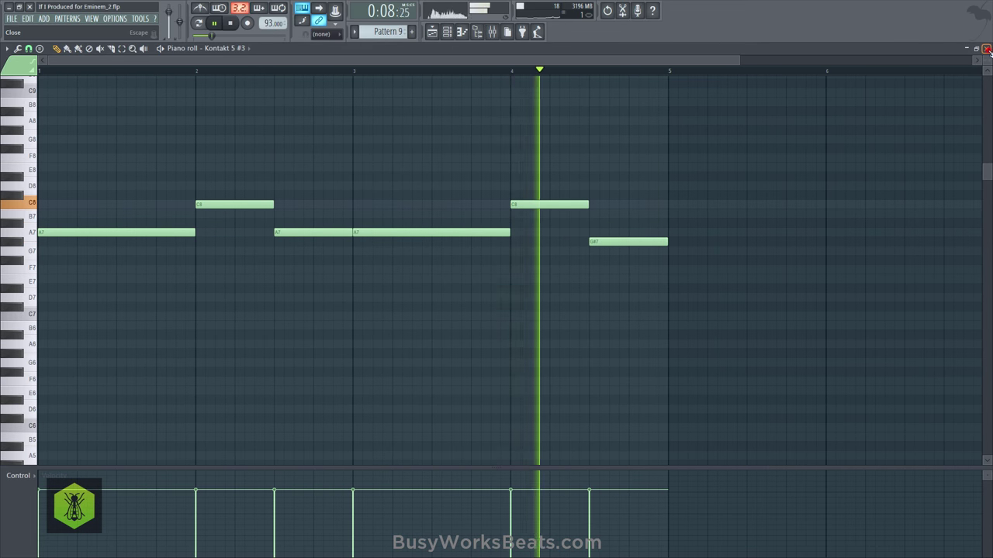
pyautogui.press('F5')
pyautogui.click(250, 268)
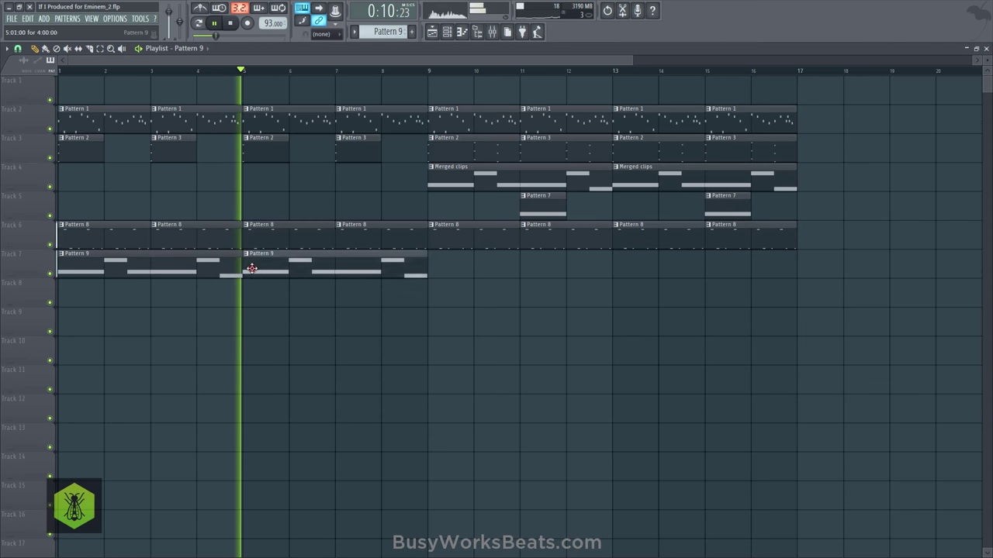
pyautogui.press('F6')
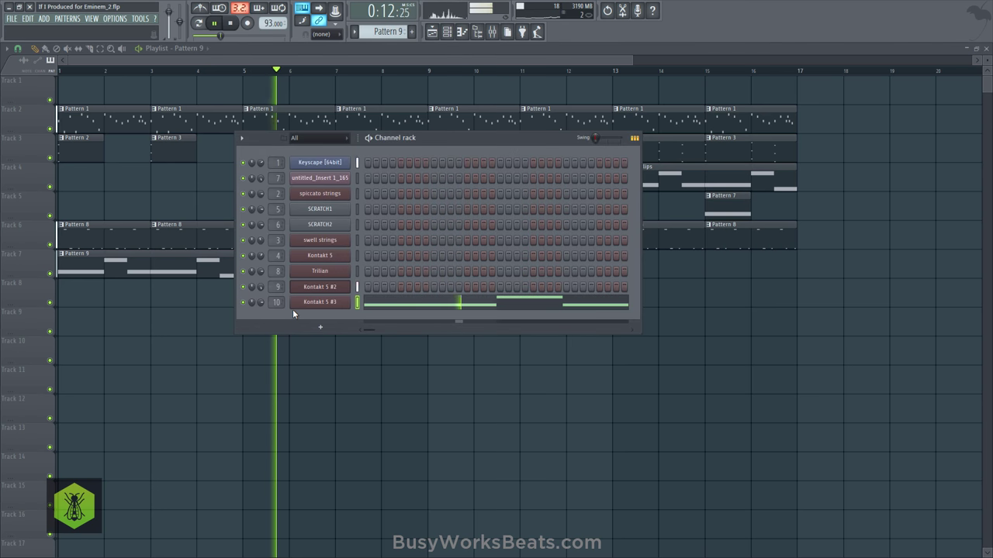
pyautogui.hotkey('ctrl', 's')
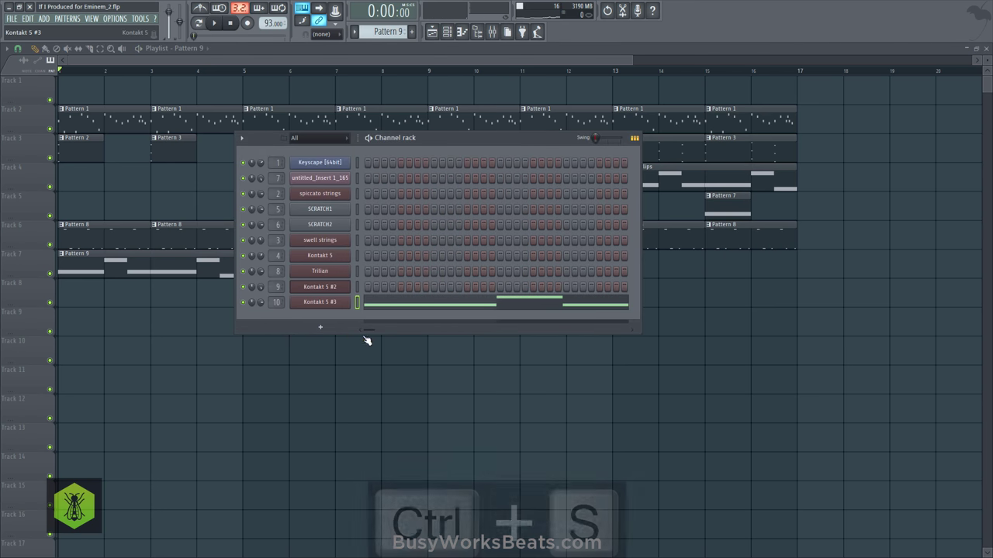
# Step: Duplicate all Kontakt 5 #3 notes of Pattern 9 one octave lower, starting on A6, and preview them
pyautogui.click(374, 354)
pyautogui.click(438, 37)
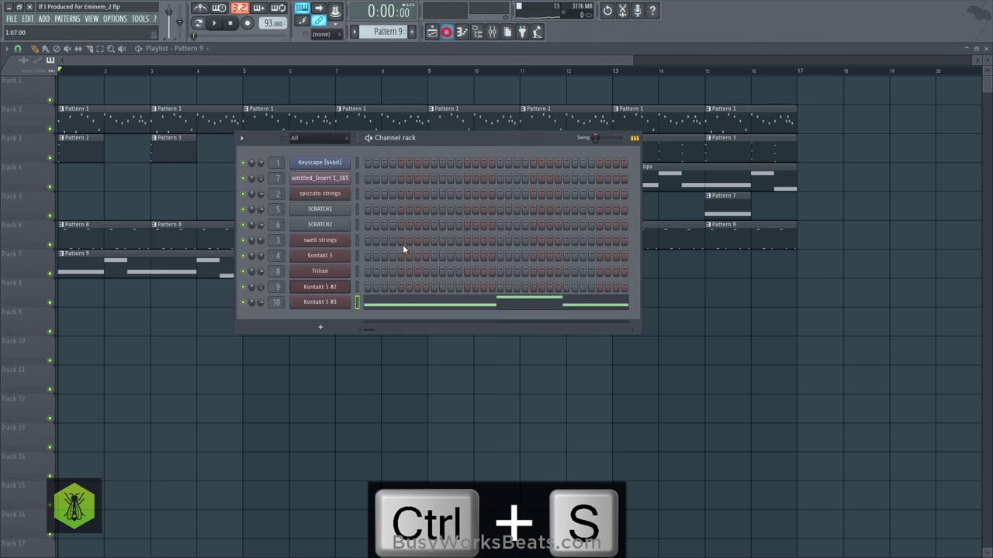
pyautogui.click(388, 299)
pyautogui.hotkey('ctrl', 'a')
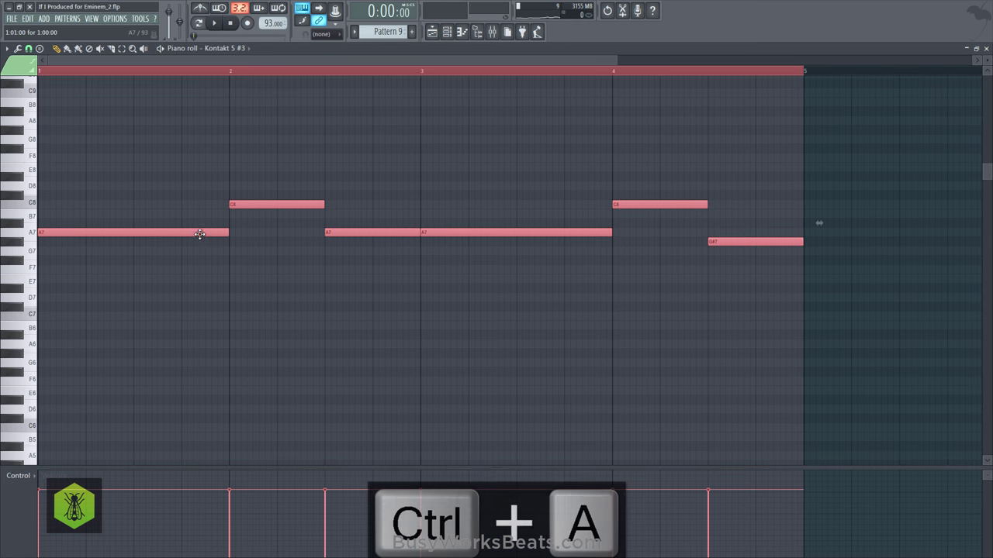
pyautogui.hotkey('ctrl', 'Down')
pyautogui.press('space')
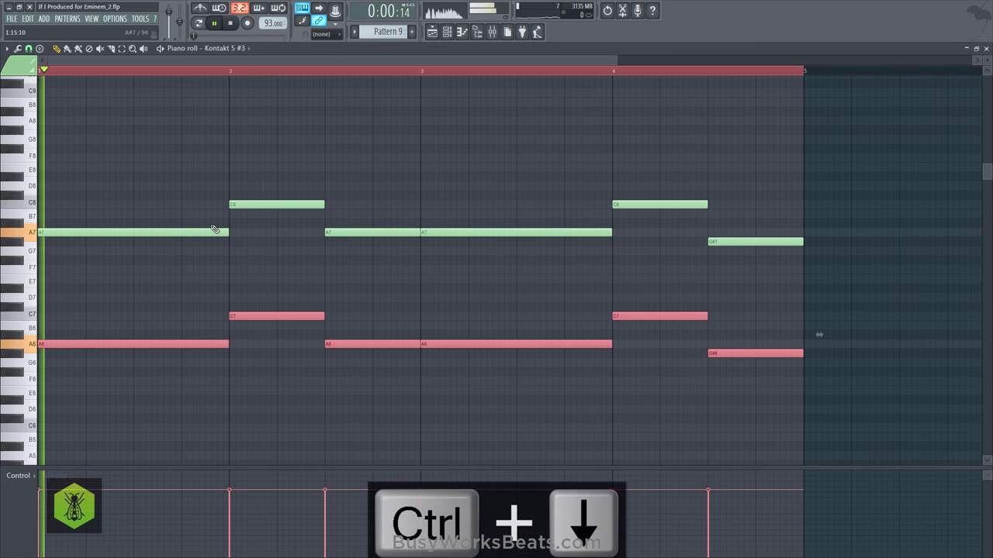
pyautogui.press('space')
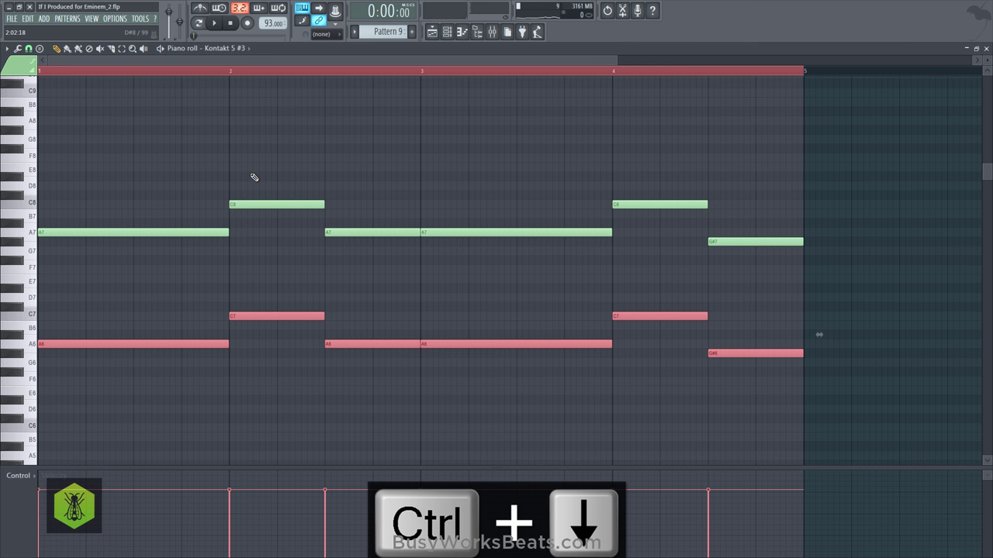
# Step: Duplicate the A6 layer another octave lower, starting on A5, and clear the note selection
pyautogui.press('space')
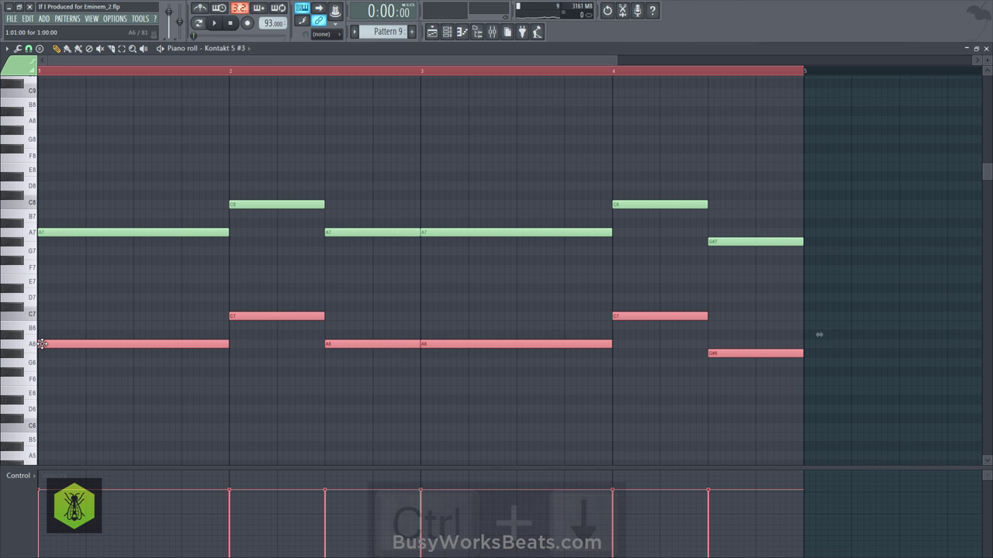
pyautogui.hotkey('ctrl', 'Down')
pyautogui.press('F9')
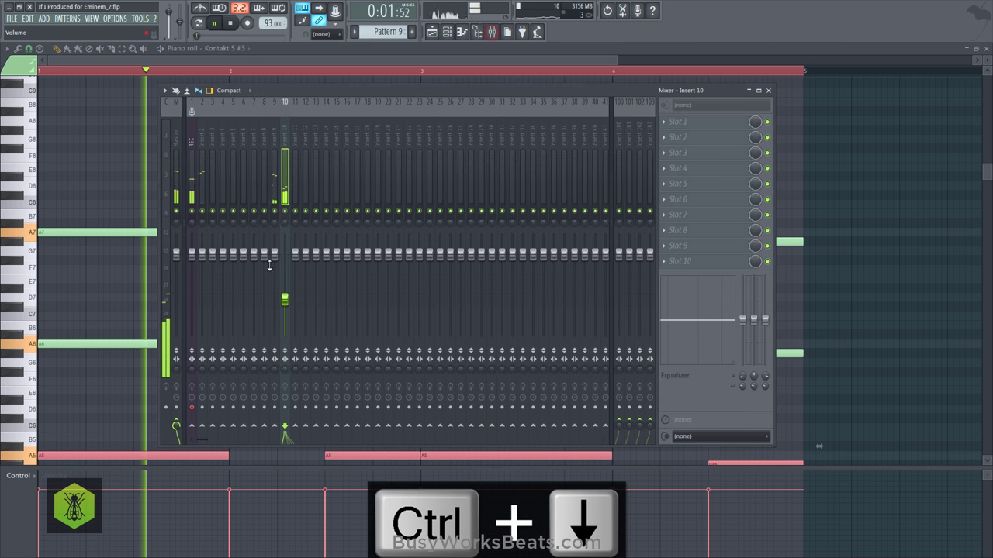
pyautogui.click(454, 34)
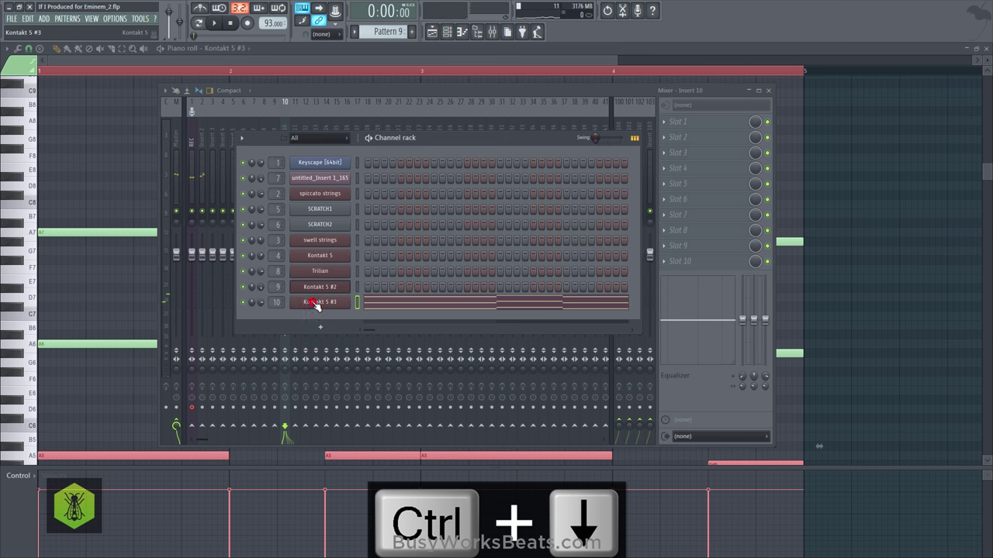
pyautogui.click(314, 303)
pyautogui.click(937, 277)
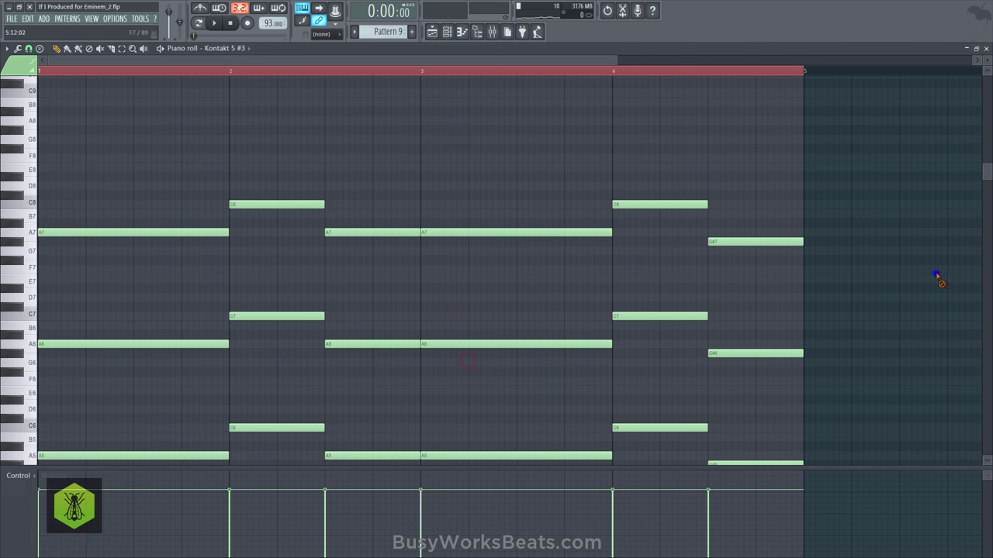
# Step: Lower the volume of mixer insert 10 to about -22.9 dB while the song plays
pyautogui.press('space')
pyautogui.click(477, 32)
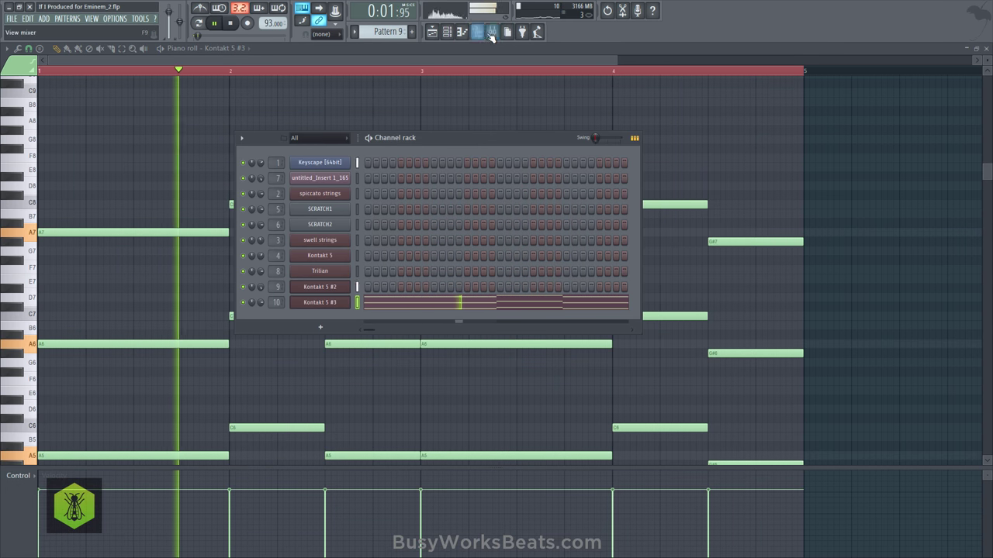
pyautogui.click(490, 33)
pyautogui.moveTo(284, 304); pyautogui.dragTo(285, 318)
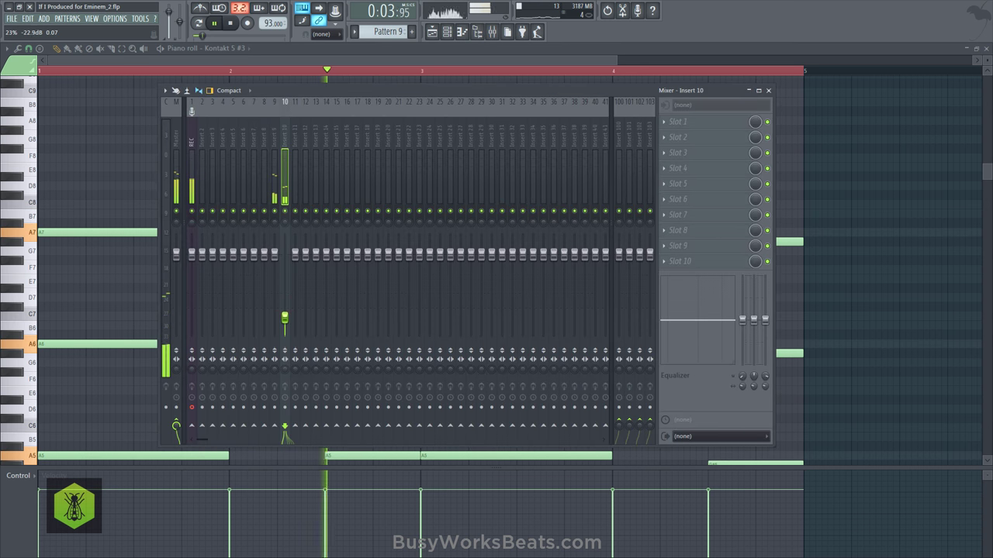
# Step: Return to the playlist, create Pattern 10 and add SCRATCH2 hits on steps 1, 5 and 9
pyautogui.click(977, 53)
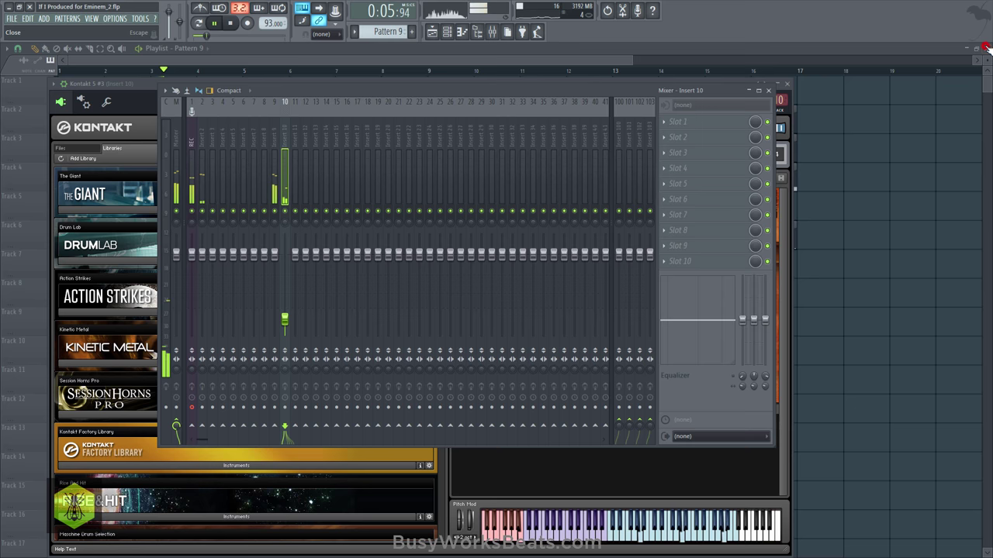
pyautogui.press('F5')
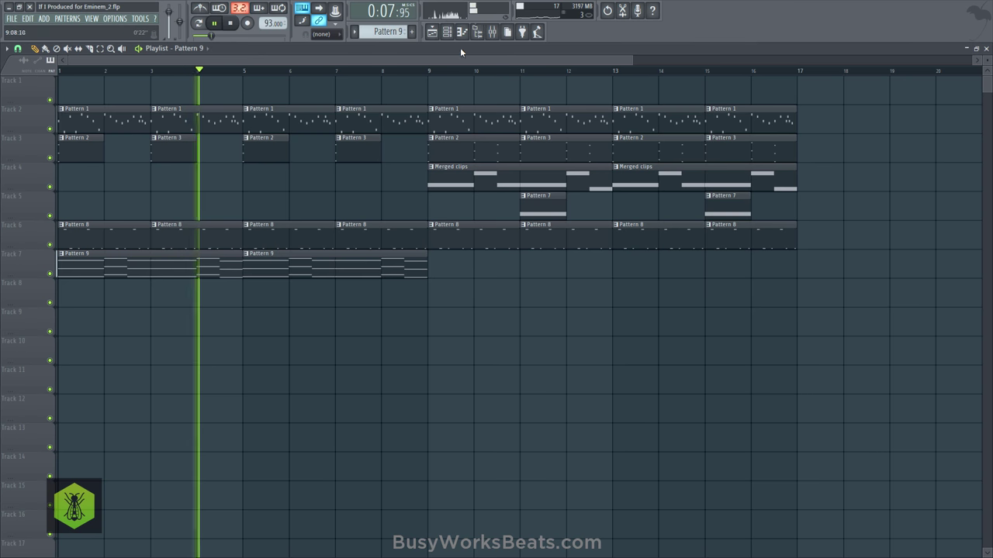
pyautogui.click(477, 32)
pyautogui.click(403, 32)
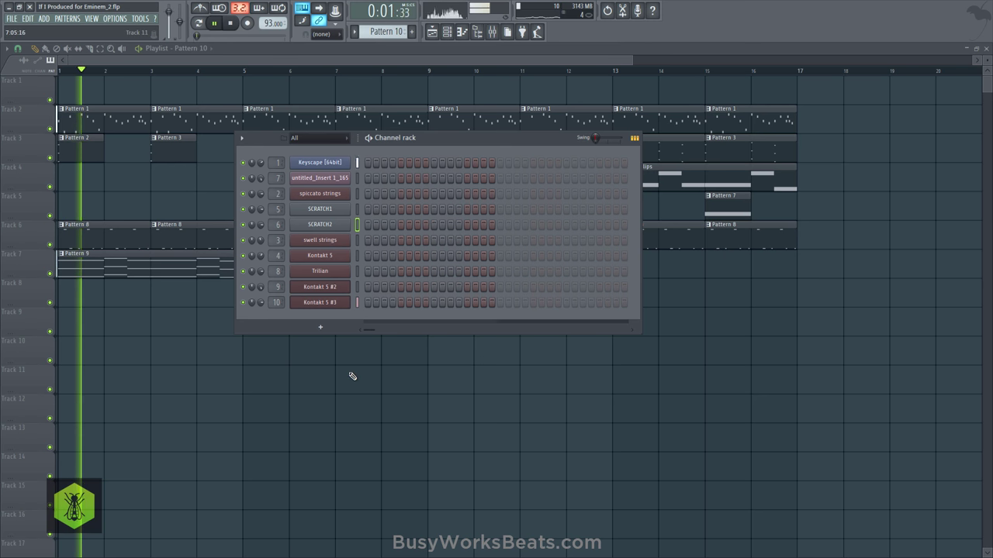
pyautogui.click(367, 224)
pyautogui.click(398, 225)
pyautogui.click(433, 225)
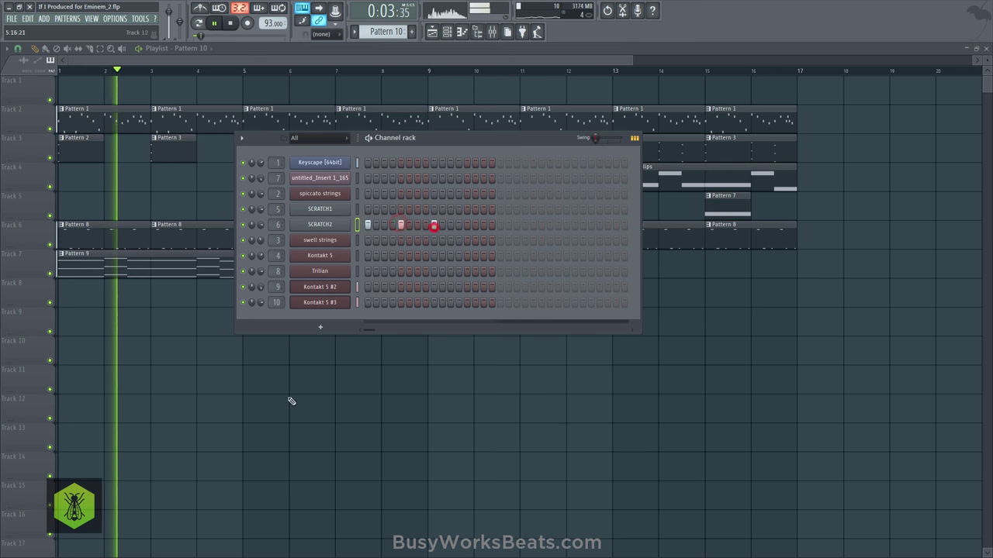
# Step: Place a Pattern 10 clip at bar 2 on Track 8 and play the song with it
pyautogui.click(286, 401)
pyautogui.press('space')
pyautogui.click(109, 290)
pyautogui.press('F6')
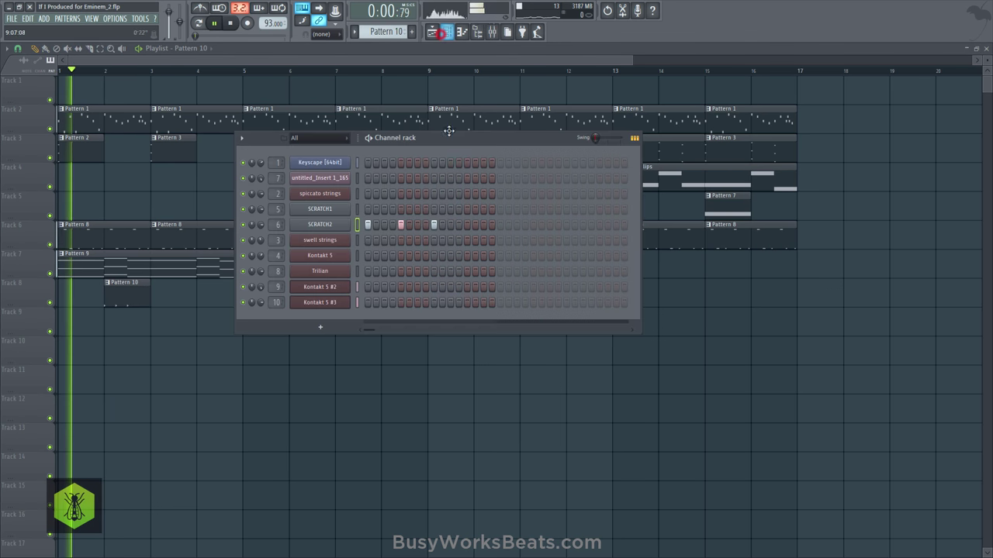
# Step: Rework the SCRATCH2 hits in Pattern 10 so they fall on steps 9, 11, 13 and 15
pyautogui.click(450, 225)
pyautogui.click(468, 225)
pyautogui.click(484, 225)
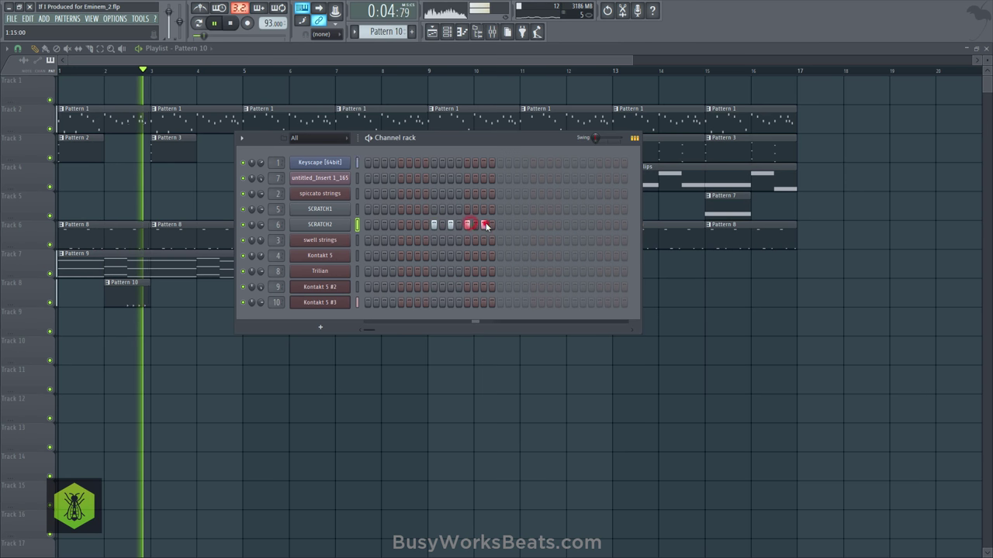
# Step: Replace the bar 2 clip on Track 8 with Pattern 10 clips at bars 4, 8, 12 and 16, and save the project
pyautogui.rightClick(330, 225)
pyautogui.rightClick(303, 359)
pyautogui.press('space')
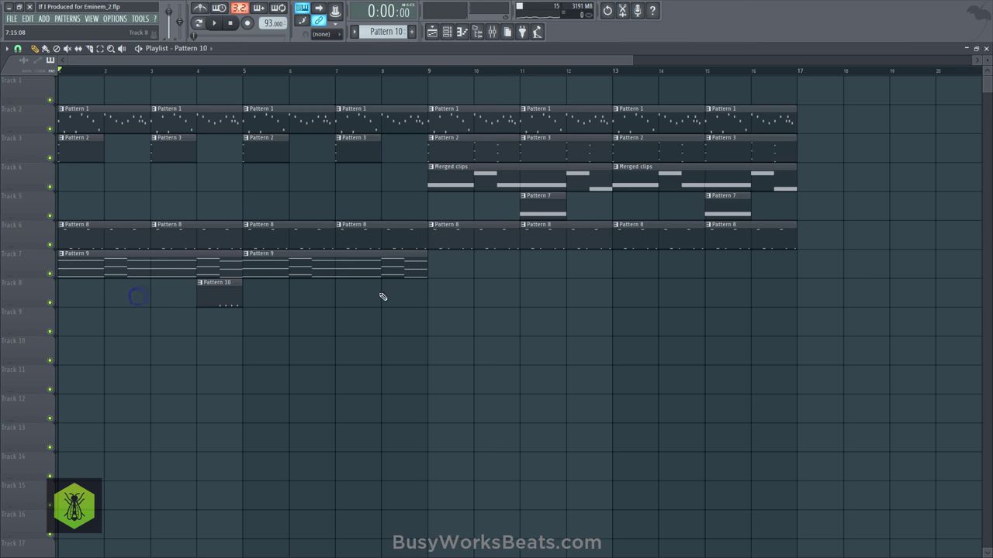
pyautogui.hotkey('ctrl', 's')
pyautogui.moveTo(433, 309); pyautogui.dragTo(599, 286)
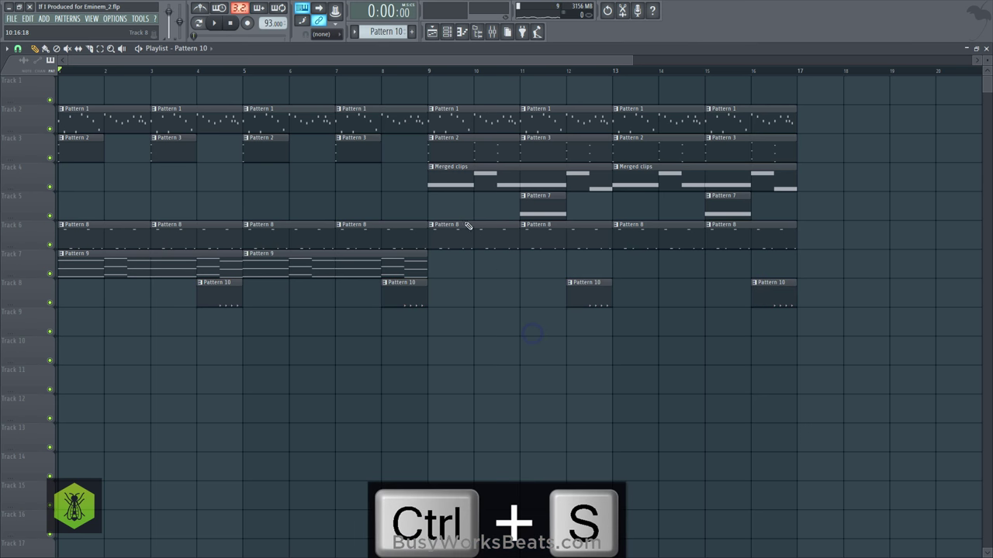
# Step: Browse the sample library to the BDK - Kicks folder in Big Drums Knock Vol.1 under Curtiss King
pyautogui.click(478, 32)
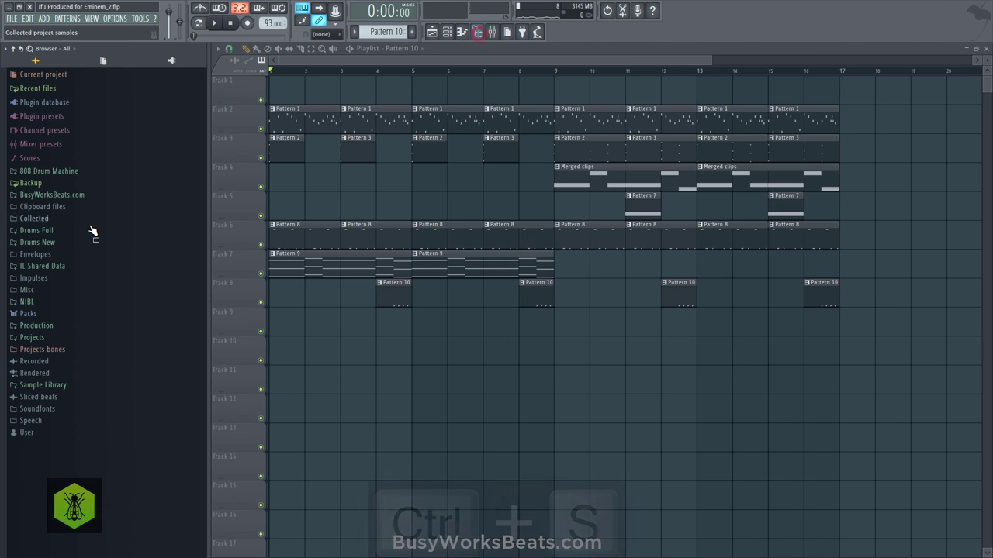
pyautogui.click(73, 198)
pyautogui.scroll(-5, 100, 315)
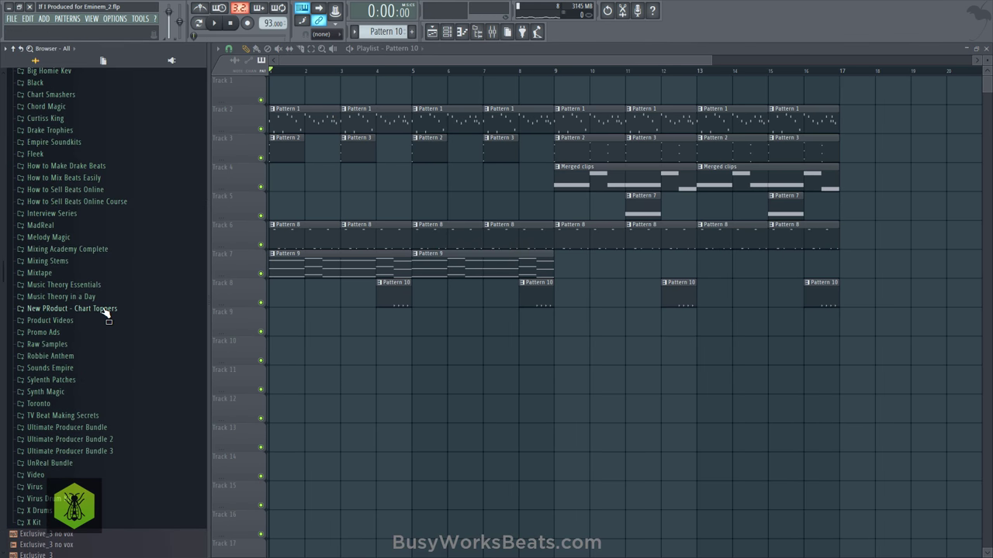
pyautogui.scroll(3, 75, 139)
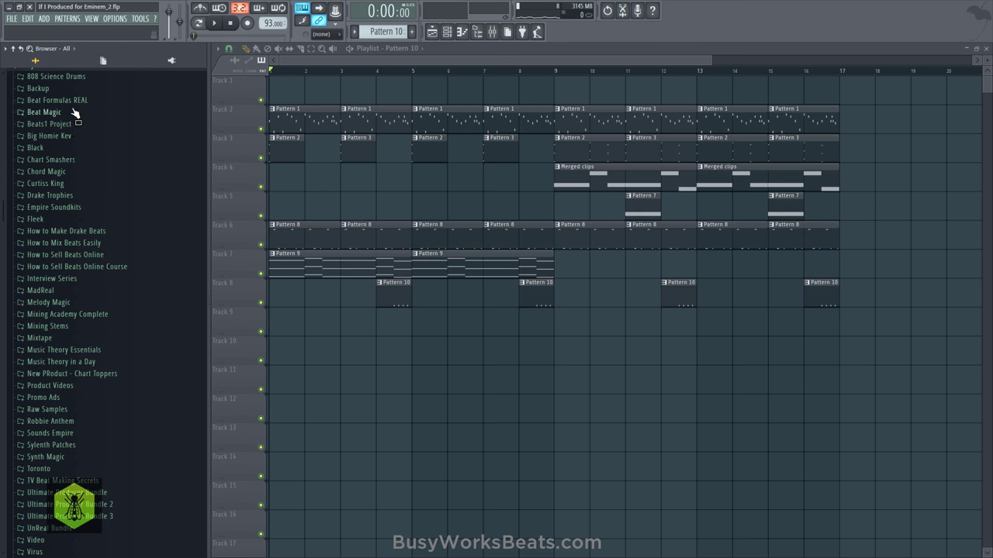
pyautogui.click(82, 181)
pyautogui.click(107, 208)
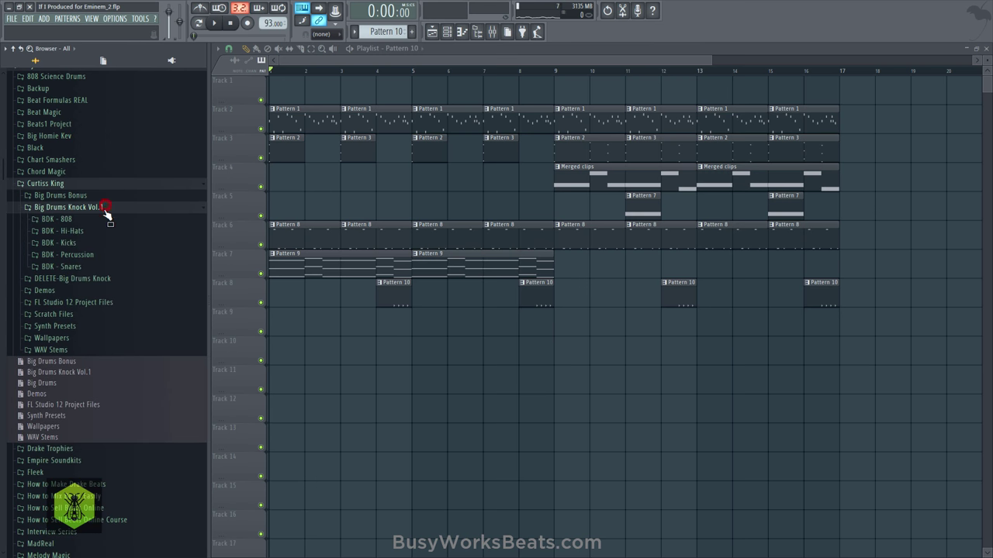
pyautogui.click(82, 245)
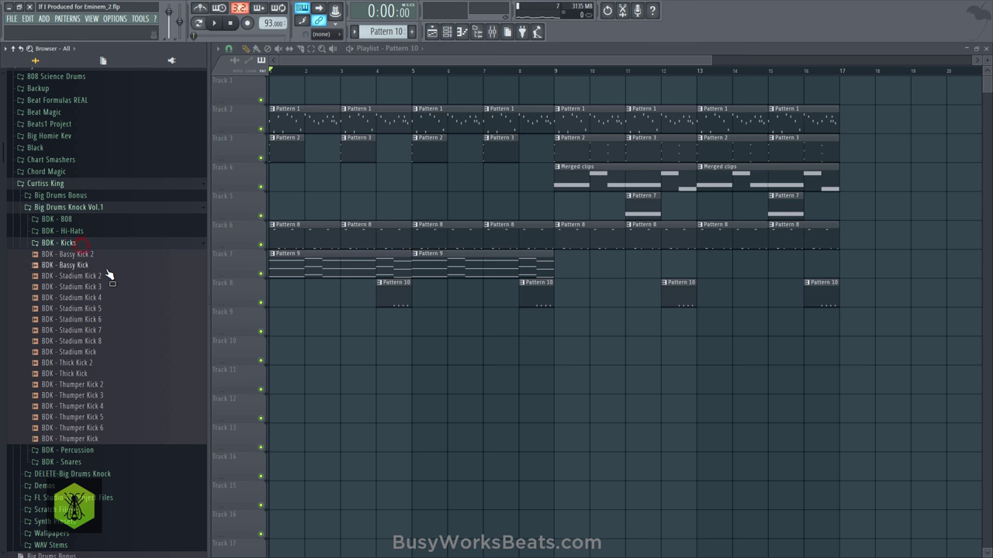
# Step: Audition the thumper kicks against the song and load BDK - Thumper Kick 5 into a new channel
pyautogui.click(97, 406)
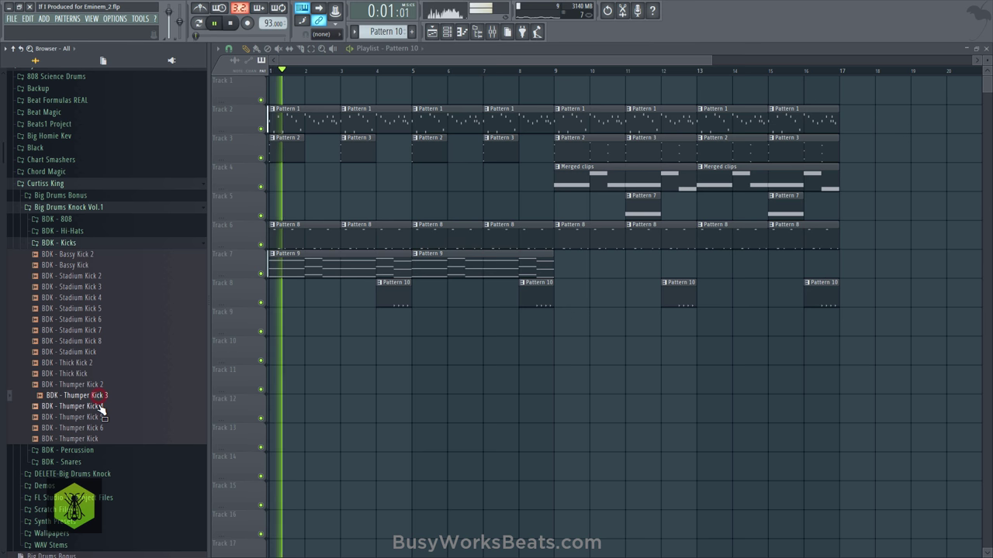
pyautogui.click(100, 417)
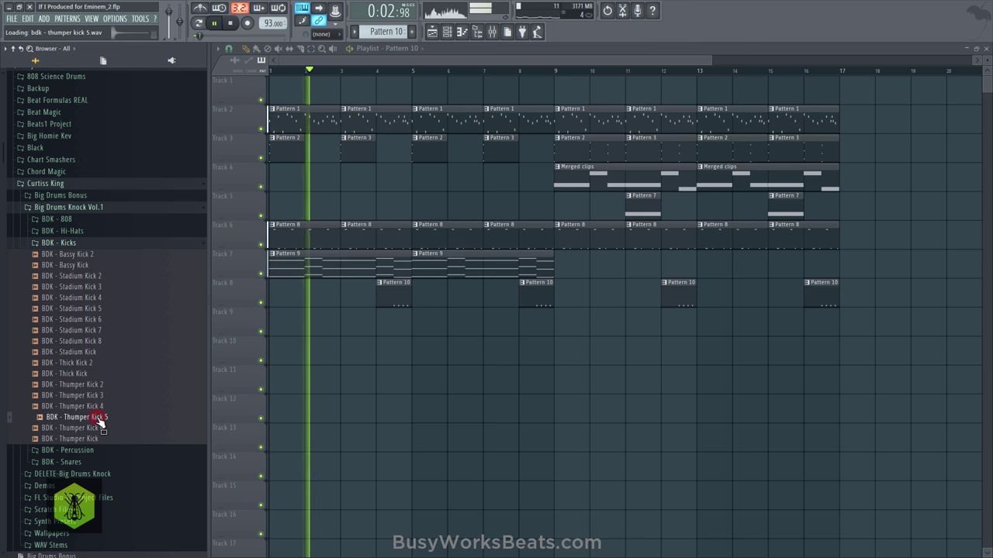
pyautogui.press('space')
pyautogui.rightClick(98, 419)
pyautogui.click(115, 428)
pyautogui.click(595, 190)
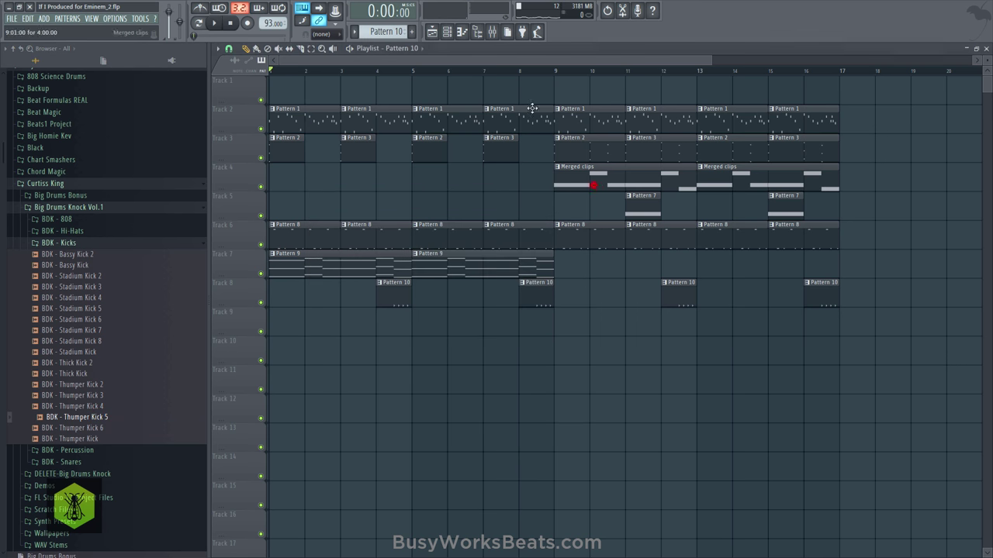
# Step: Create Pattern 11 with a Thumper Kick 5 hit on step 1 and place it at bar 1 on Track 9
pyautogui.click(446, 32)
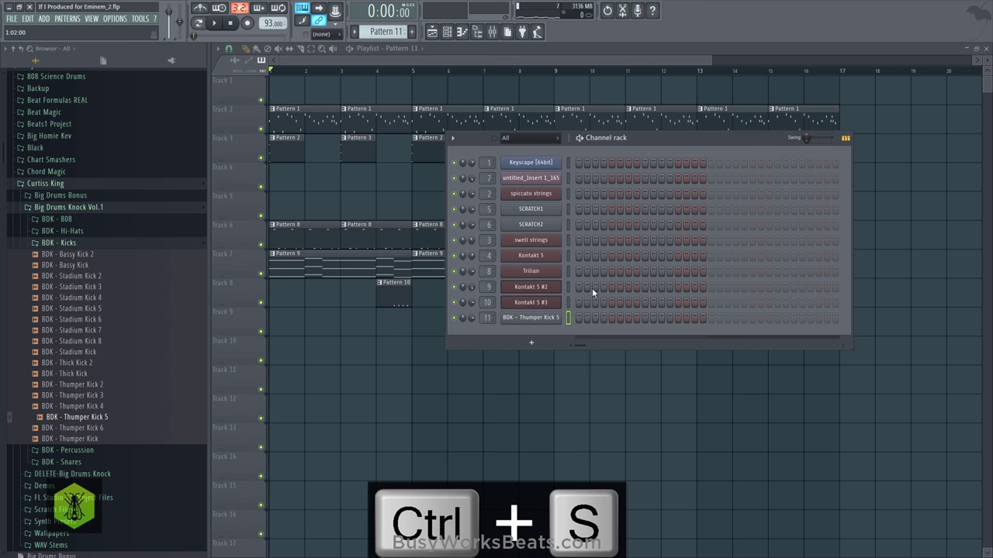
pyautogui.click(579, 320)
pyautogui.press('F6')
pyautogui.click(286, 318)
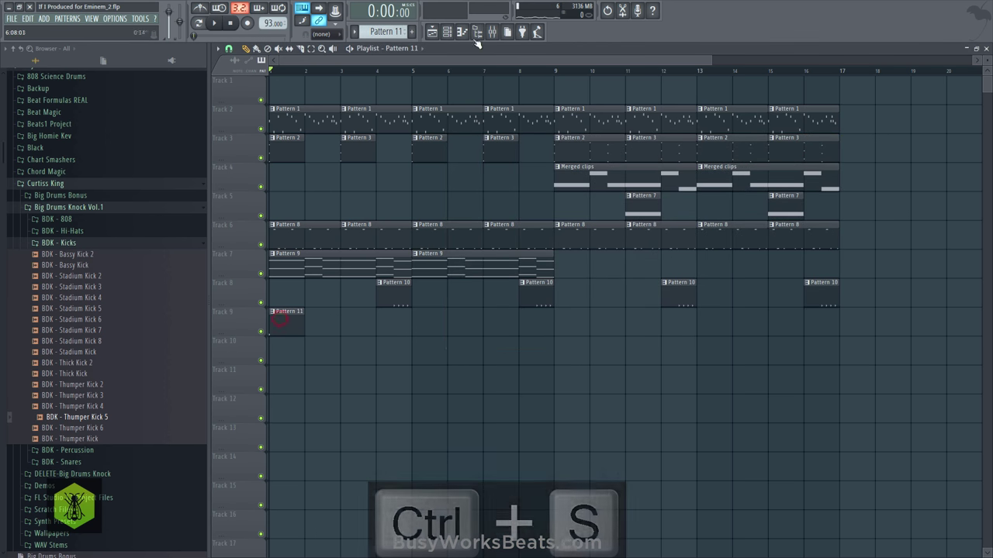
# Step: With the song playing, extend the Pattern 11 kick to two bars with hits on steps 8, 11, 16, 17, 24, 27 and 30
pyautogui.click(447, 32)
pyautogui.press('space')
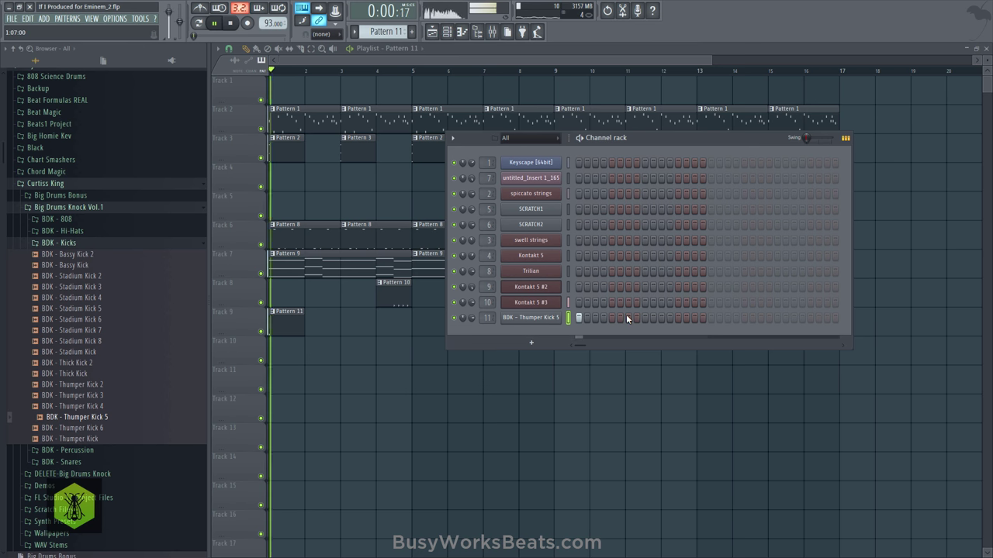
pyautogui.click(636, 318)
pyautogui.click(660, 318)
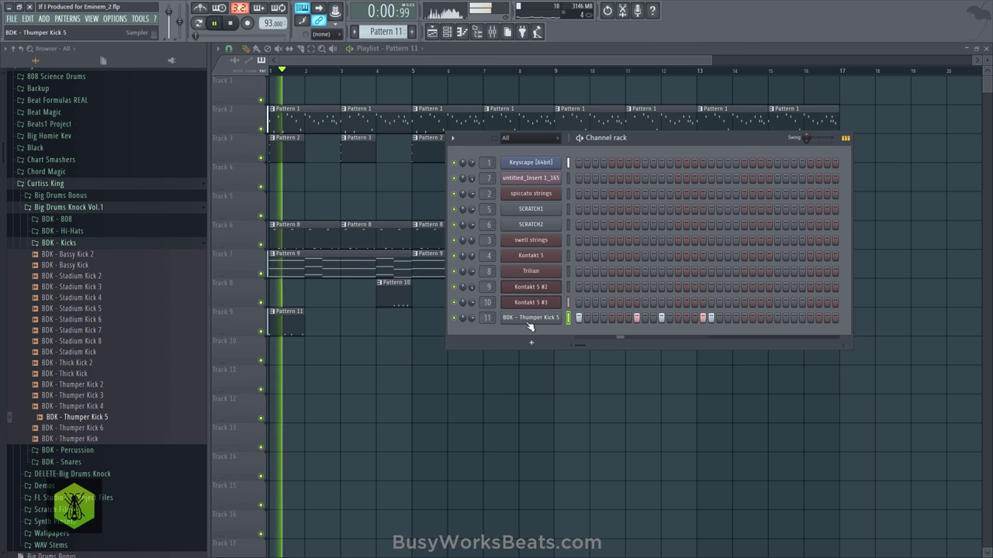
pyautogui.click(769, 318)
pyautogui.click(794, 318)
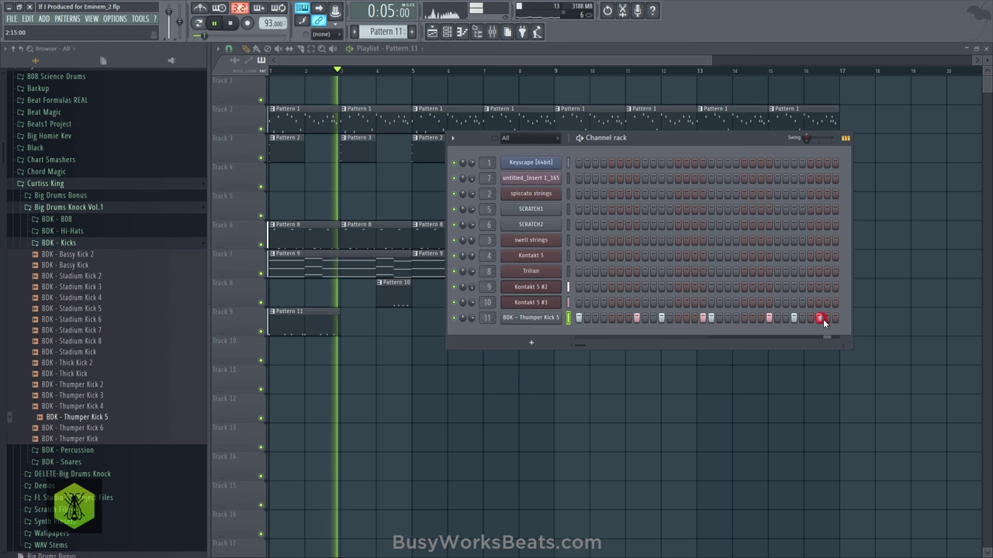
# Step: Fill Track 9 with back-to-back Pattern 11 clips from bar 3 through bar 16 and save the project
pyautogui.rightClick(654, 377)
pyautogui.click(350, 324)
pyautogui.click(419, 325)
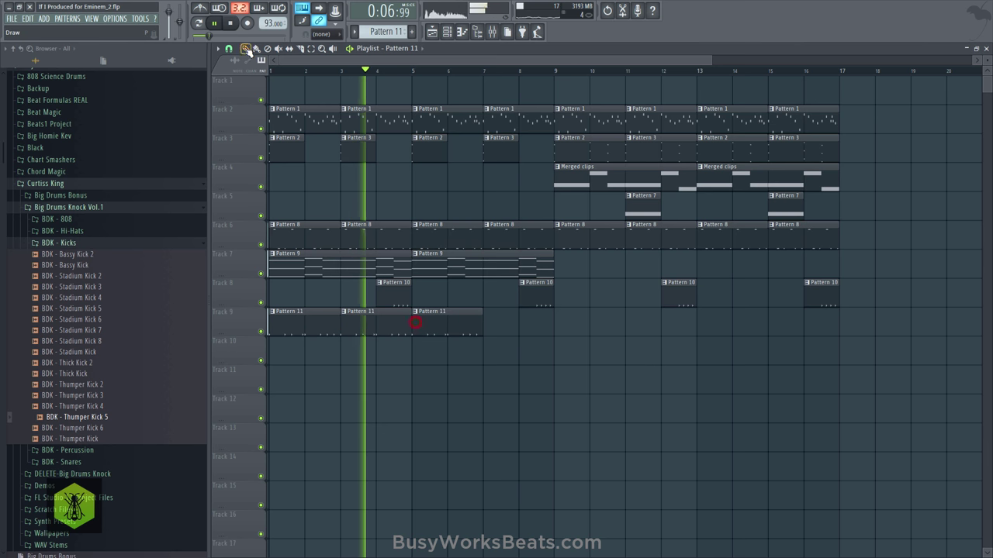
pyautogui.moveTo(489, 312); pyautogui.dragTo(794, 310)
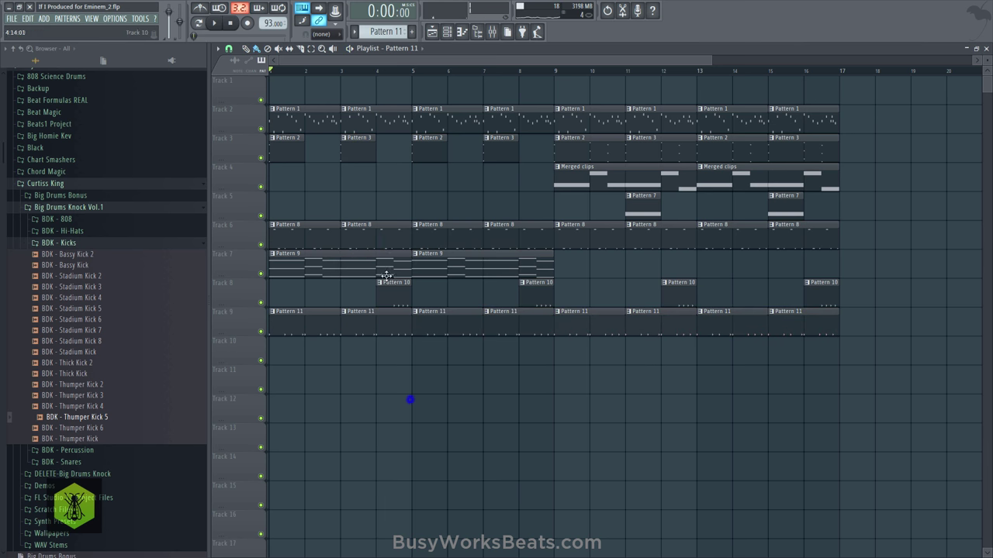
pyautogui.hotkey('ctrl', 's')
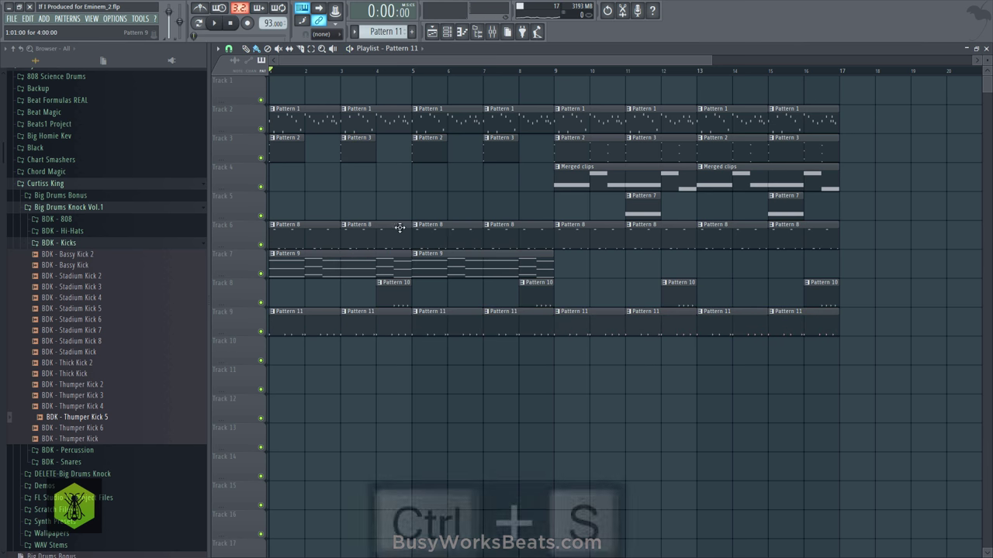
# Step: Make the Track 9 clip at bar 3 unique as Pattern 12 and switch the clips at bars 7, 11 and 15 to Pattern 12
pyautogui.click(346, 312)
pyautogui.click(362, 379)
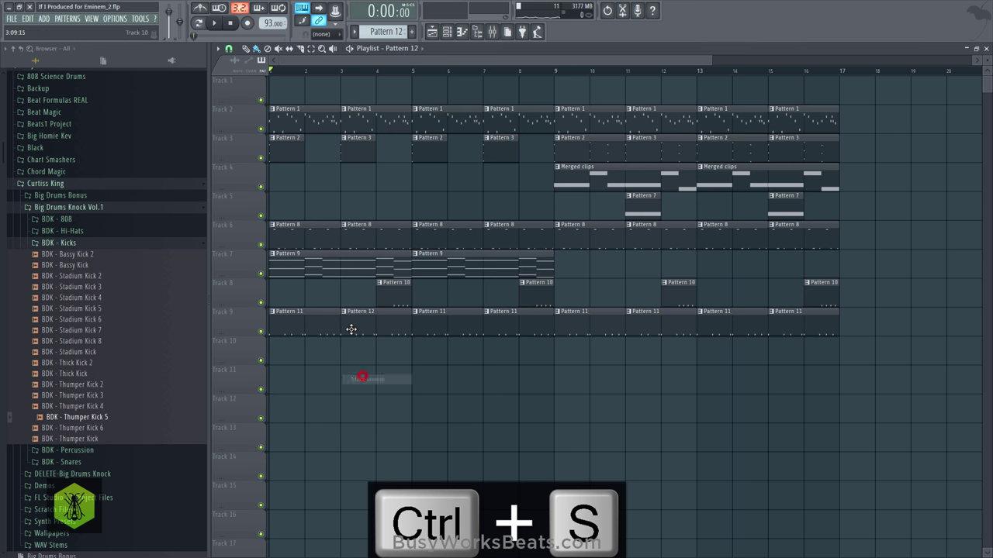
pyautogui.click(527, 325)
pyautogui.click(667, 318)
pyautogui.click(809, 327)
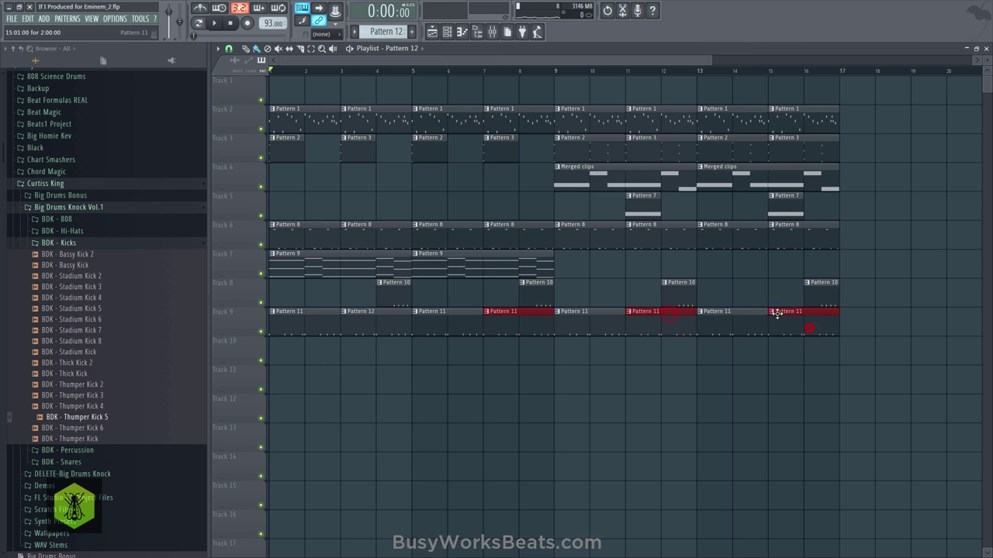
pyautogui.click(774, 312)
pyautogui.moveTo(809, 343)
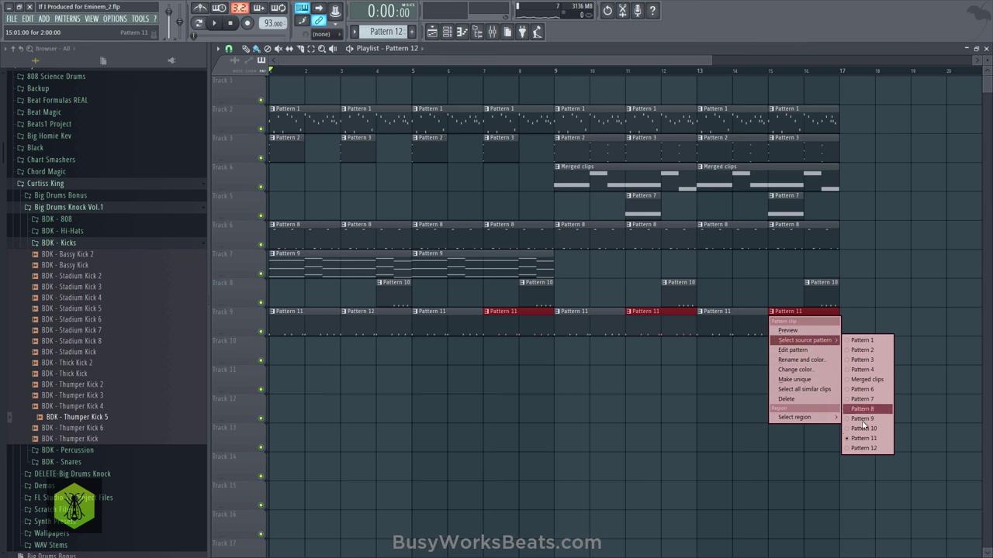
pyautogui.click(859, 448)
# Step: Loop bars 3 and 4 and vary the Pattern 12 kick by moving the step 24 hit to 25 and step 30 to 29
pyautogui.press('space')
pyautogui.moveTo(347, 74); pyautogui.dragTo(403, 74)
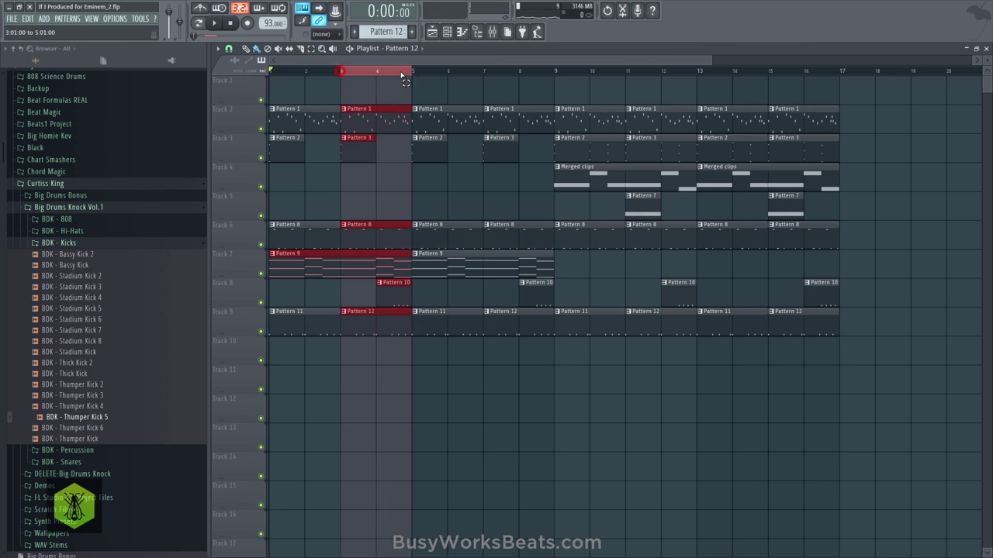
pyautogui.click(447, 31)
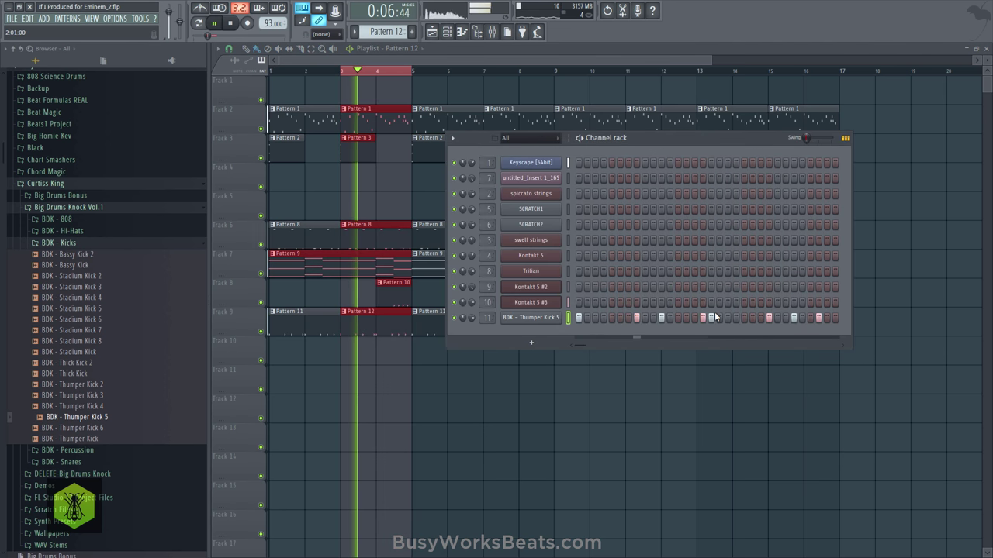
pyautogui.click(768, 318)
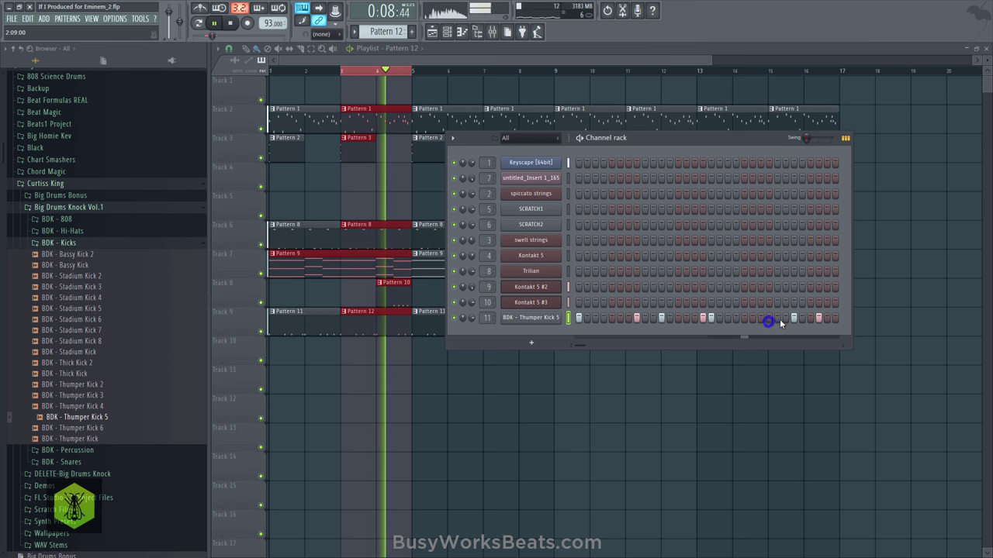
pyautogui.click(777, 318)
pyautogui.click(819, 318)
pyautogui.click(810, 318)
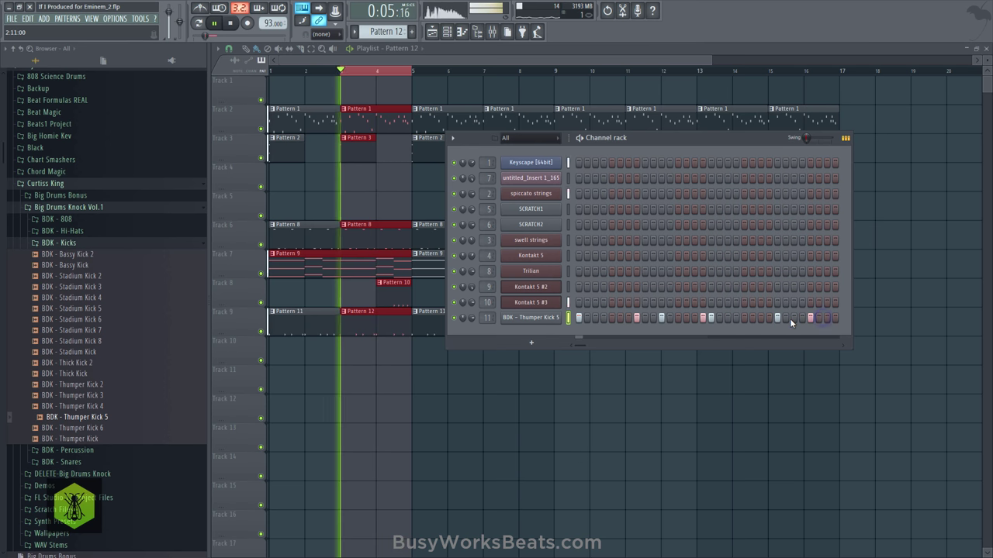
pyautogui.press('F6')
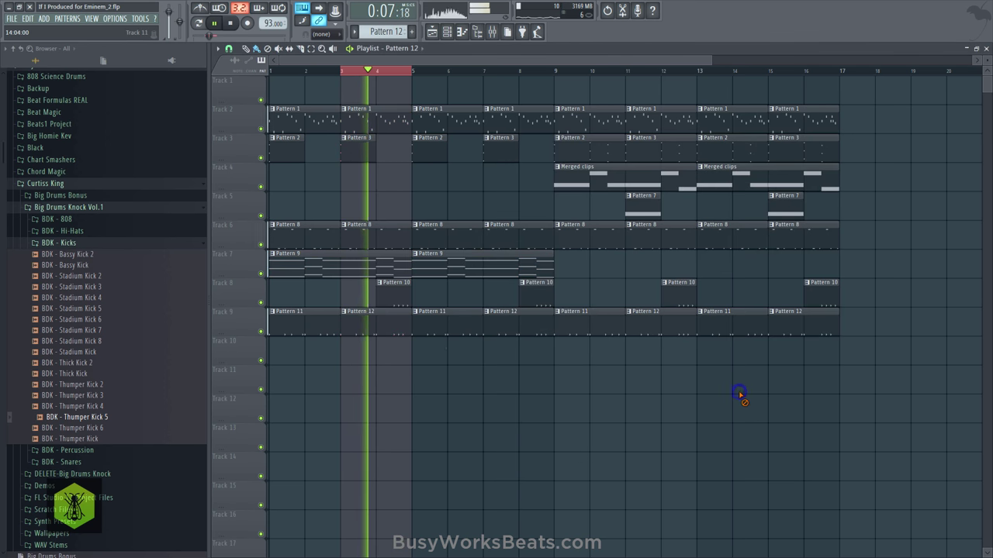
# Step: Stop playback, clear the loop range over bars 3 and 4, and save the project
pyautogui.hotkey('ctrl', 's')
pyautogui.press('F6')
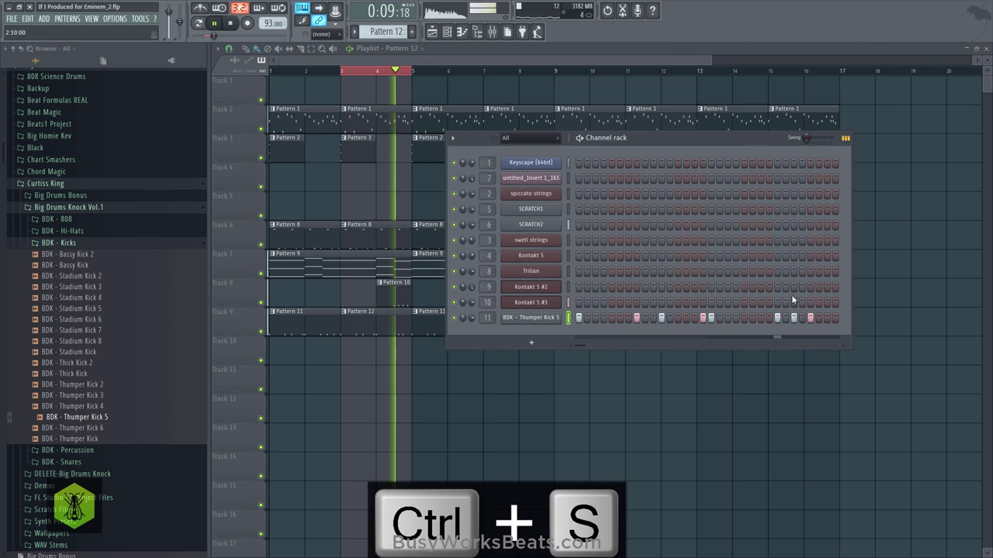
pyautogui.press('F6')
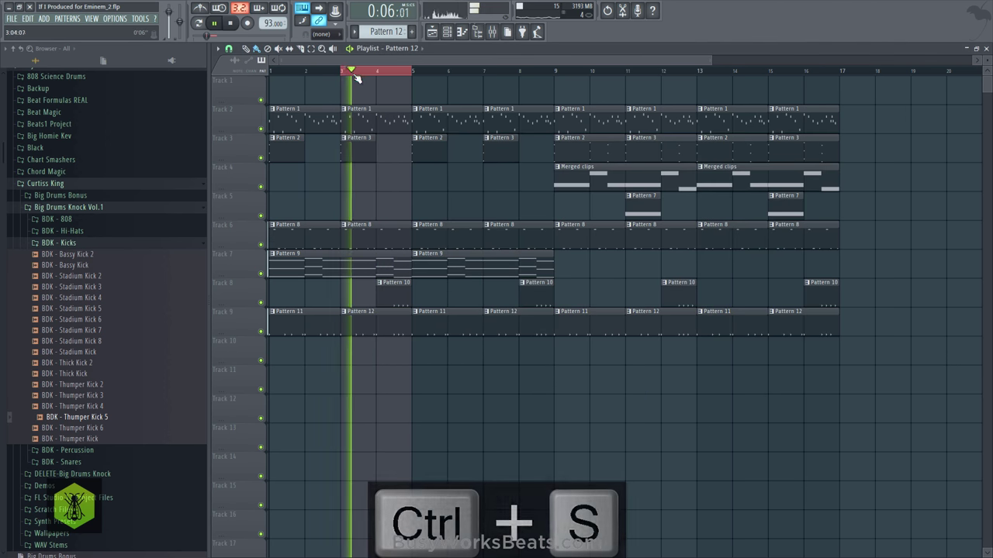
pyautogui.press('space')
pyautogui.hotkey('ctrl', 's')
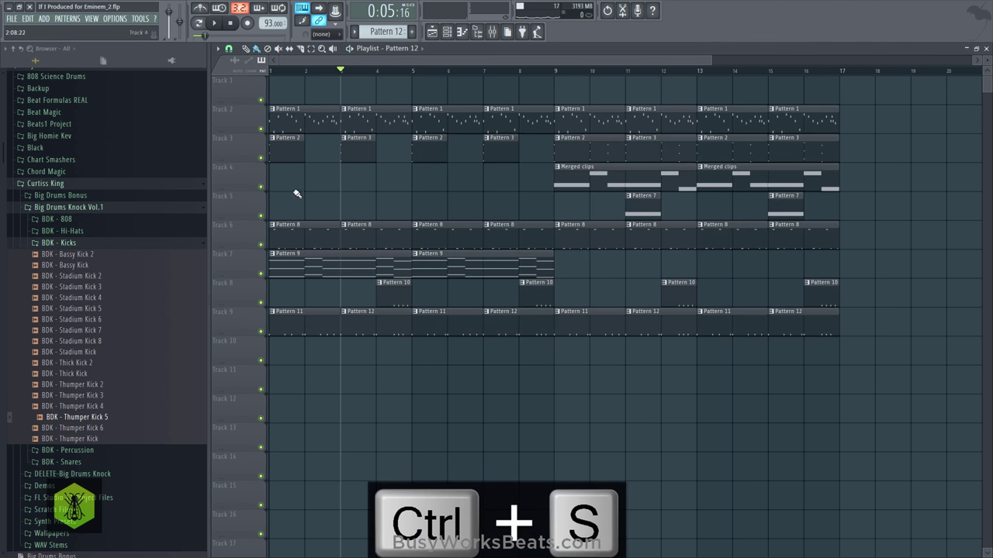
# Step: Audition BDK - Big Clap from the BDK - Snares folder against the song and load it into a new channel
pyautogui.click(68, 245)
pyautogui.click(78, 266)
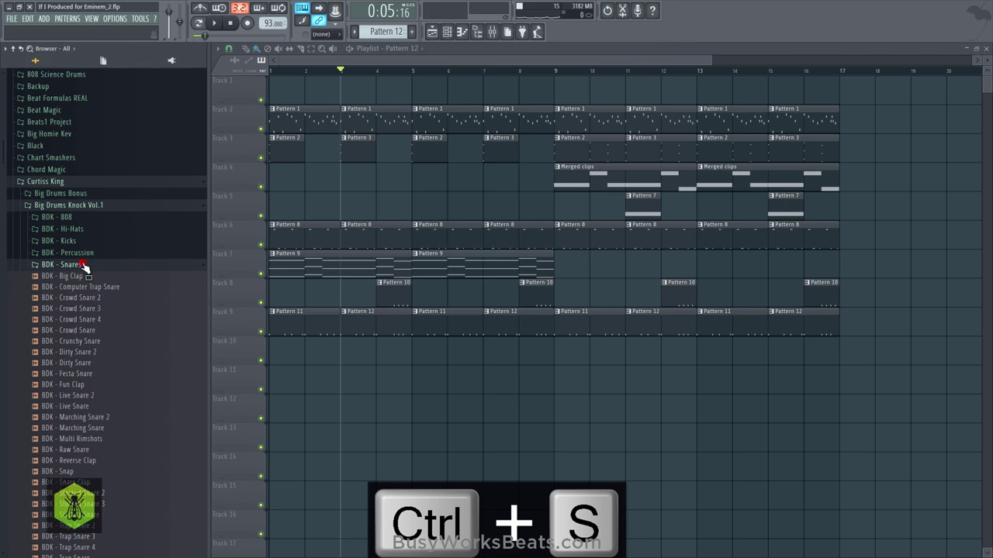
pyautogui.press('space')
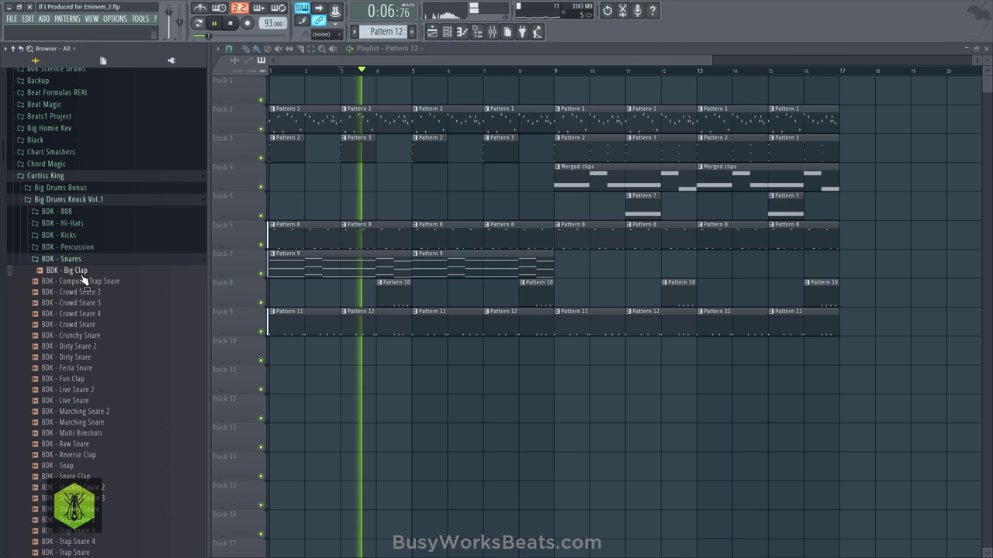
pyautogui.click(82, 270)
pyautogui.press('space')
pyautogui.rightClick(83, 277)
pyautogui.click(101, 282)
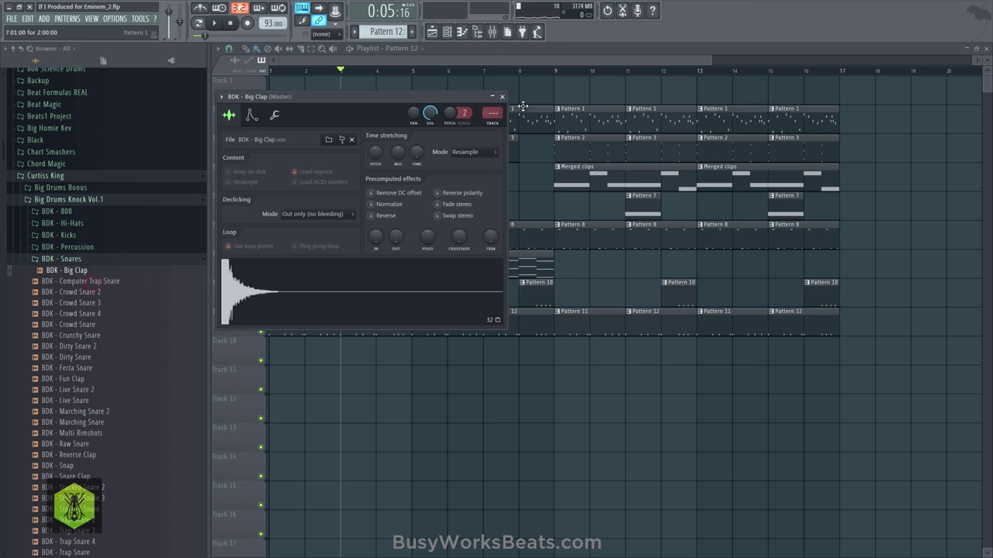
pyautogui.click(502, 100)
# Step: Save the project, create Pattern 13 and add a Big Clap hit on step 5
pyautogui.click(447, 31)
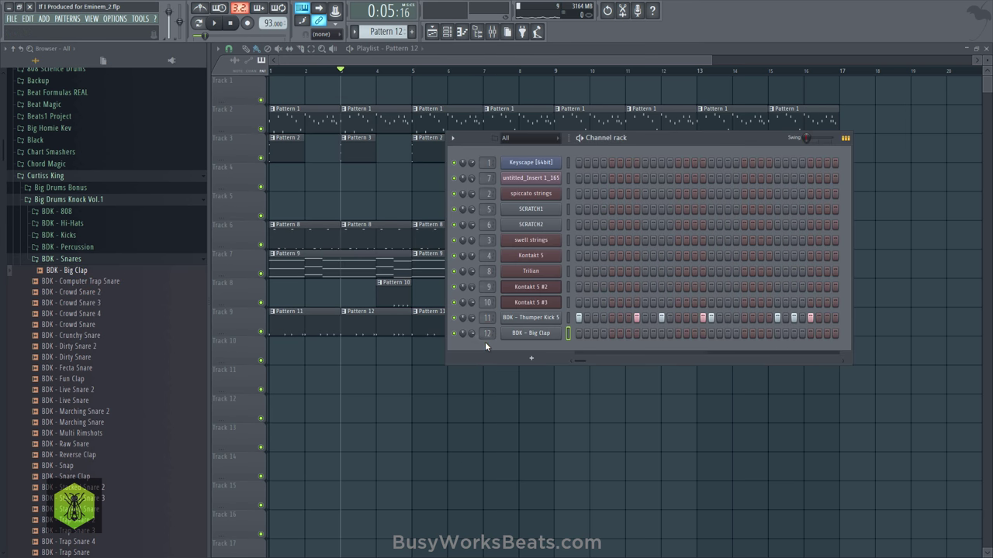
pyautogui.click(483, 339)
pyautogui.hotkey('ctrl', 's')
pyautogui.click(395, 31)
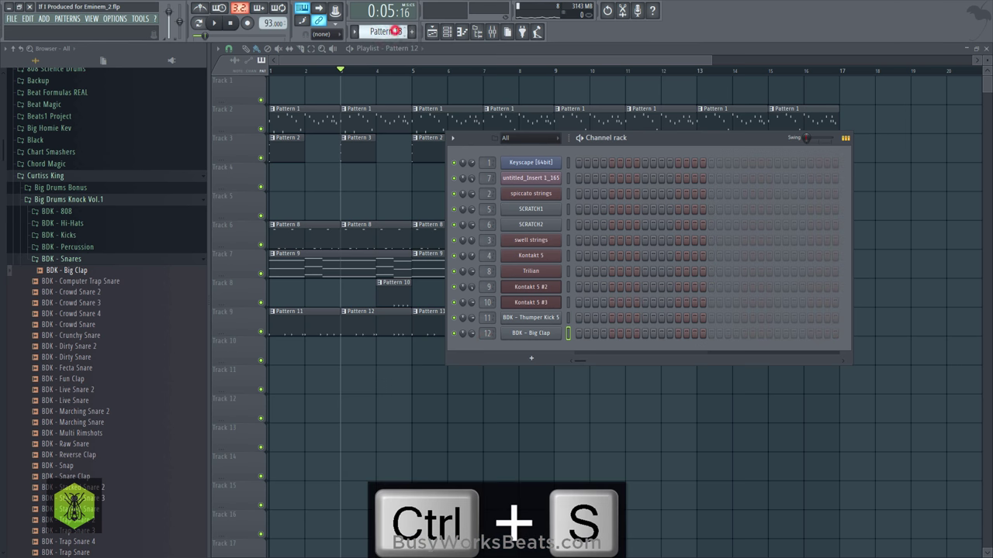
pyautogui.click(613, 333)
pyautogui.press('F6')
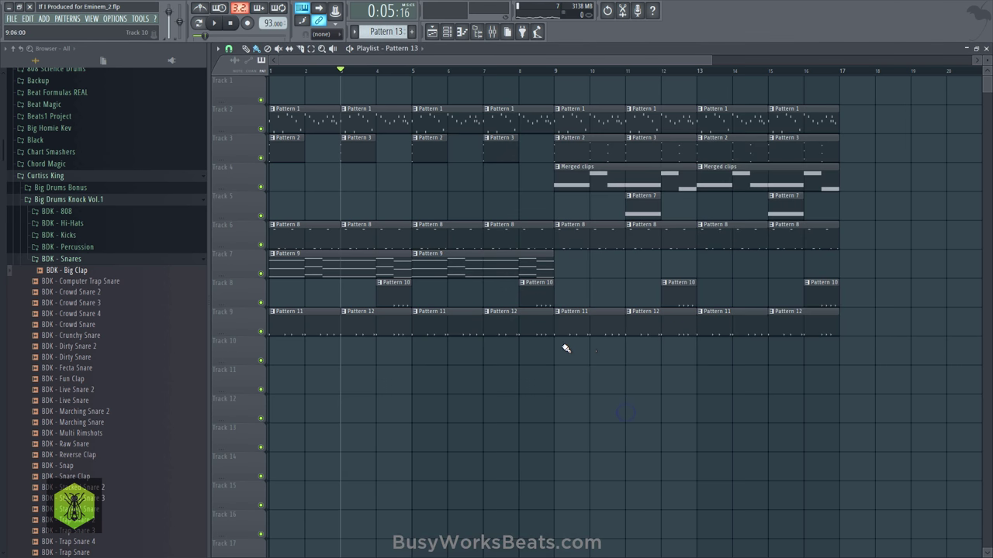
# Step: Paint Pattern 13 clips across bars 9 to 16 on Track 10 and save the project
pyautogui.moveTo(566, 349); pyautogui.dragTo(790, 331)
pyautogui.hotkey('ctrl', 's')
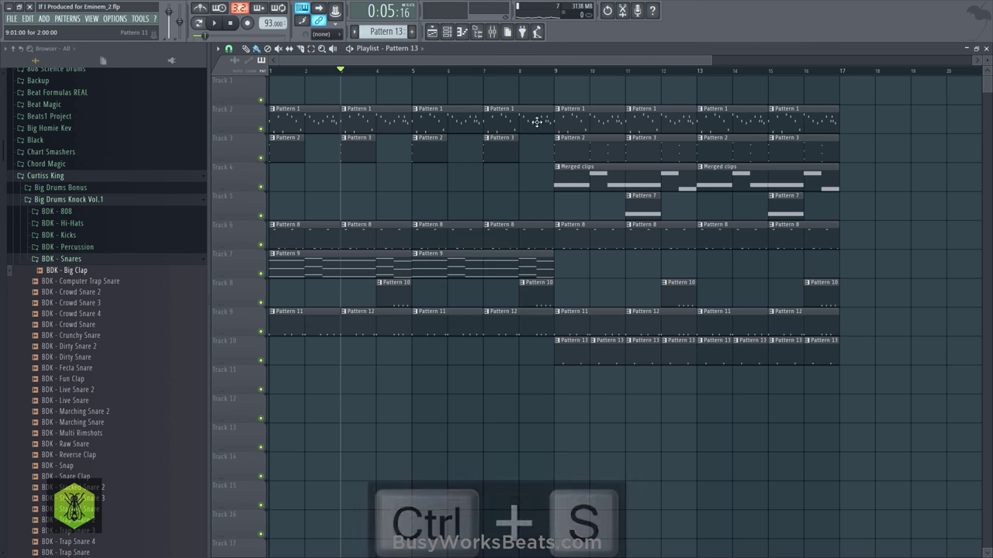
# Step: Play the song from bar 9 and lower the Big Clap's level on mixer Insert 12
pyautogui.click(555, 72)
pyautogui.click(493, 32)
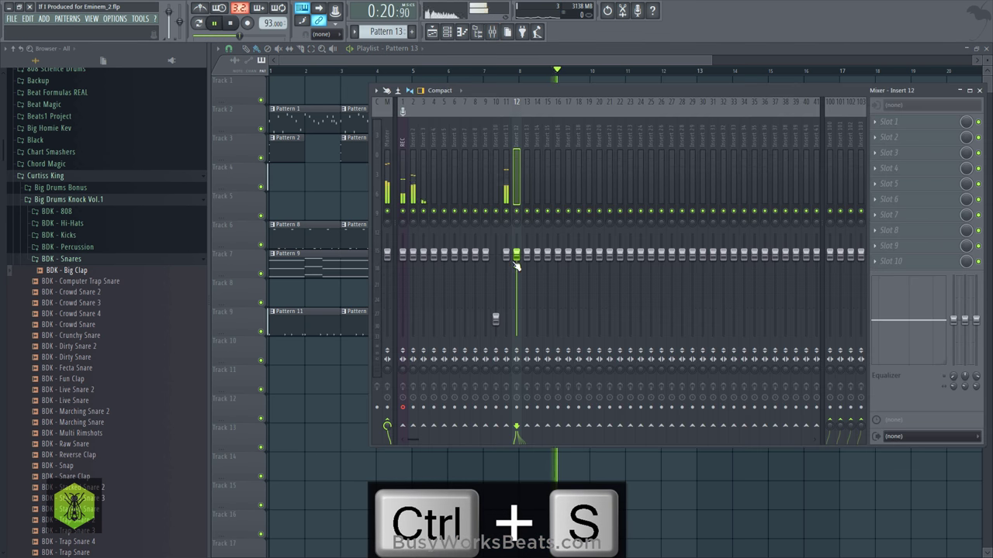
pyautogui.click(979, 90)
# Step: Audition BDK - Crowd Snare 2 against the song and load it into a new channel routed to mixer Insert 13
pyautogui.click(447, 32)
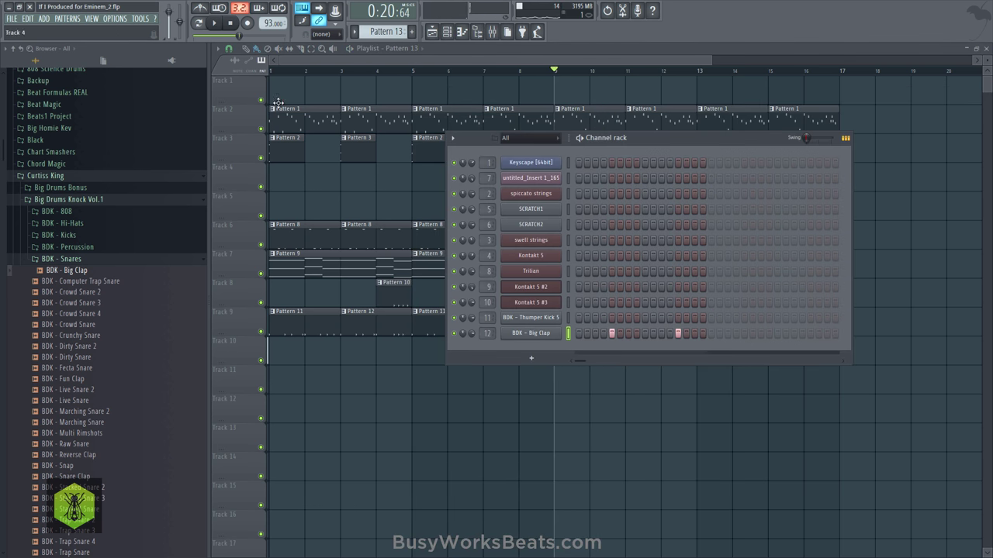
pyautogui.click(96, 294)
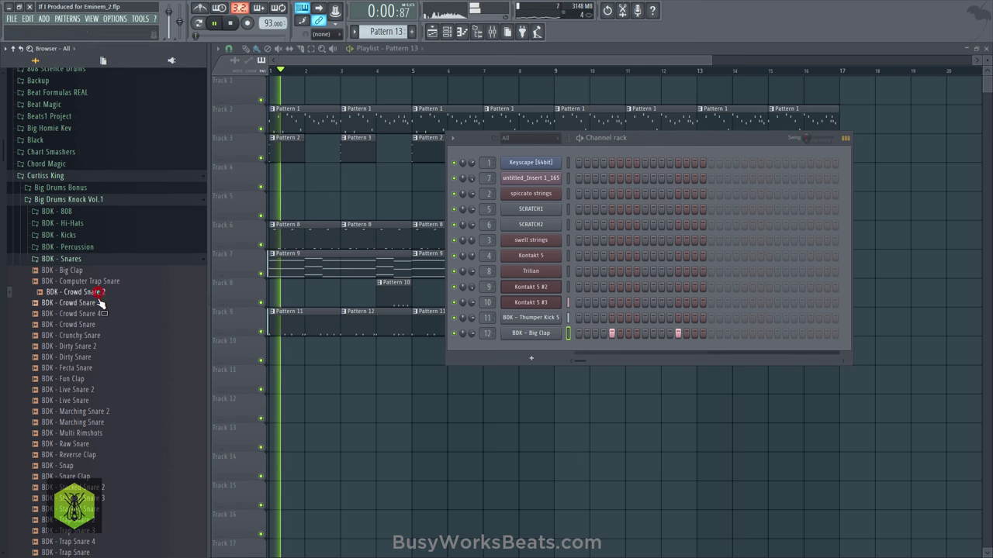
pyautogui.rightClick(93, 295)
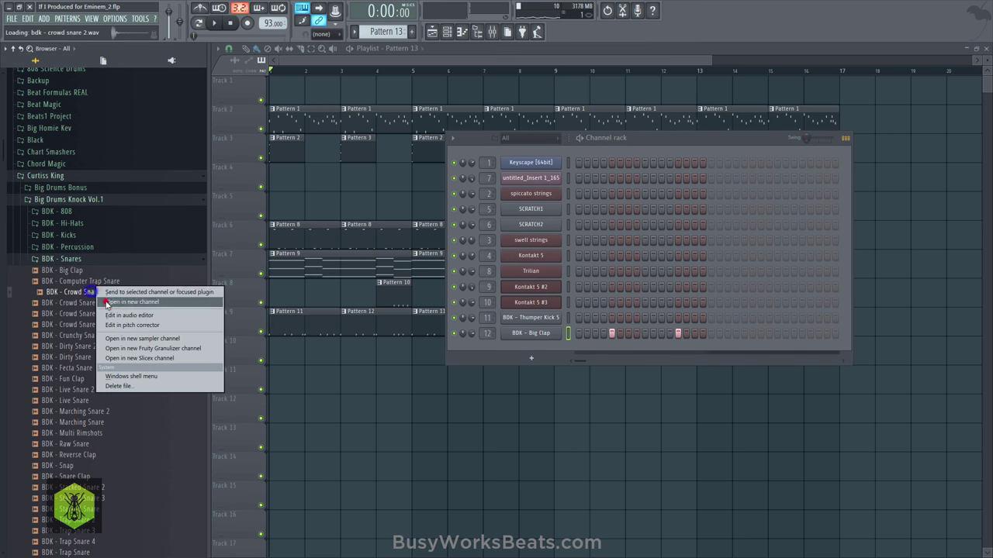
pyautogui.click(99, 306)
pyautogui.click(516, 110)
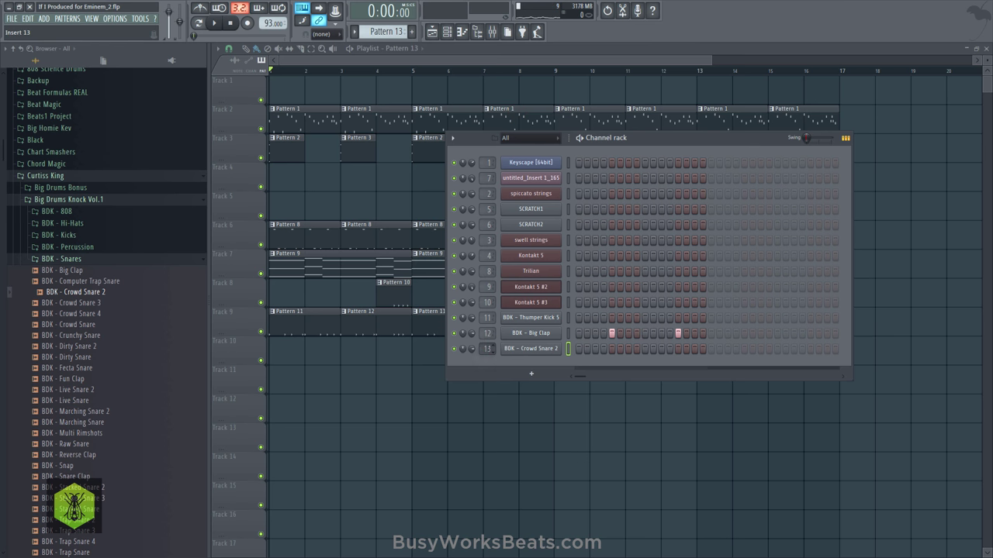
# Step: Save the project, create Pattern 14 with Crowd Snare 2 hits on steps 5 and 13, and paint it across bars 1 to 8 on Track 11
pyautogui.hotkey('ctrl', 's')
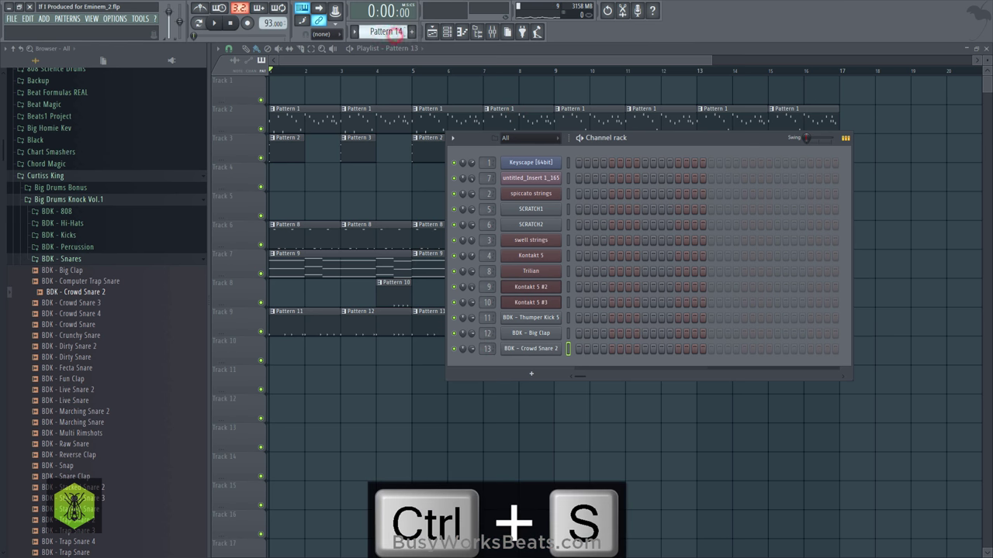
pyautogui.press('F6')
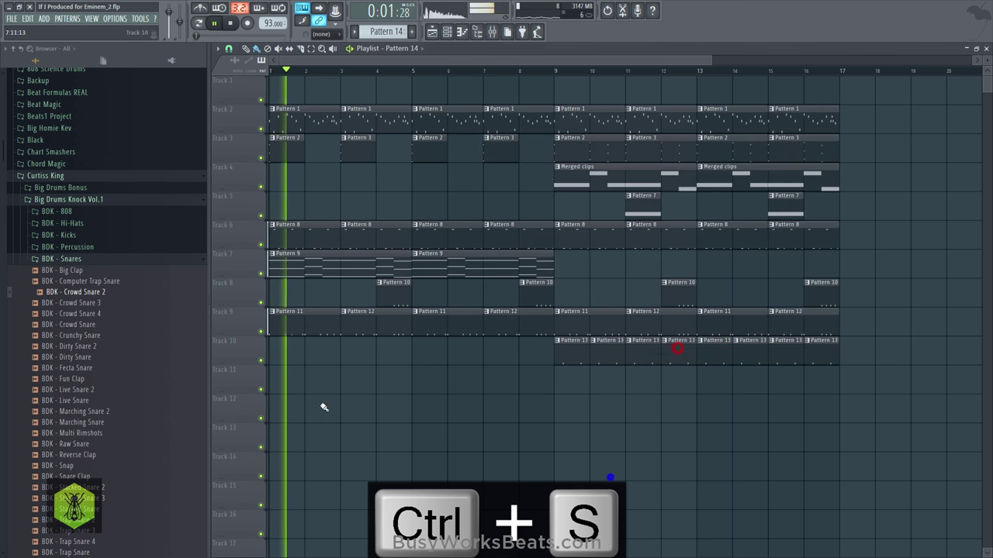
pyautogui.press('space')
pyautogui.click(289, 378)
pyautogui.moveTo(332, 383); pyautogui.dragTo(508, 377)
pyautogui.press('space')
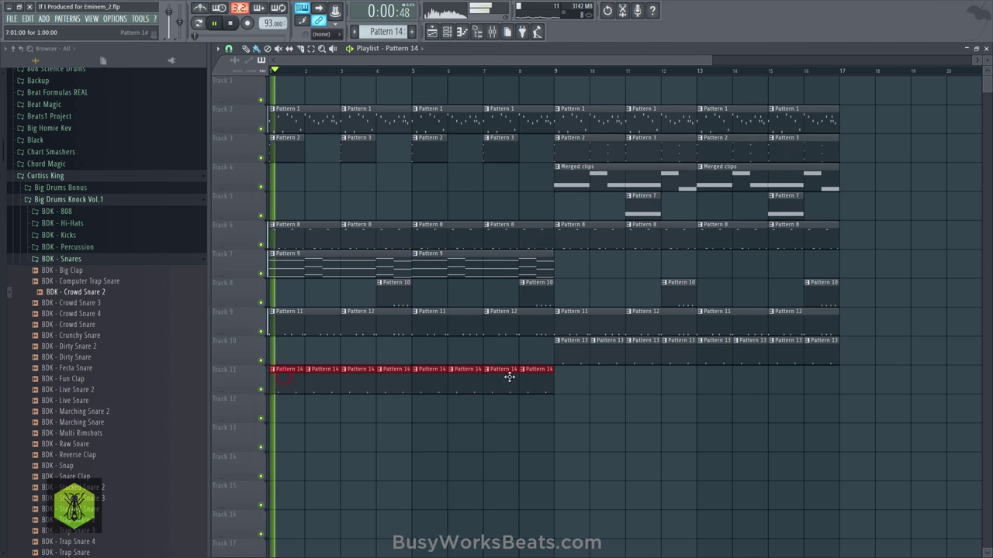
# Step: Lower the Crowd Snare 2 level on mixer Insert 13 while the song plays
pyautogui.press('space')
pyautogui.click(491, 33)
pyautogui.moveTo(525, 258); pyautogui.dragTo(526, 295)
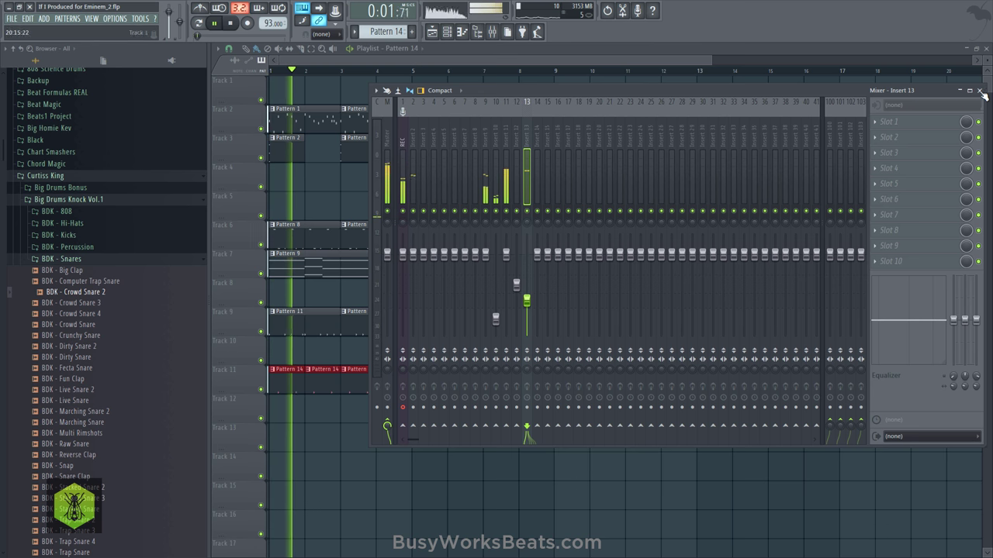
pyautogui.press('F9')
# Step: Audition more snares from the BDK - Snares folder against the song and load BDK - Fecta Snare into a new channel
pyautogui.press('space')
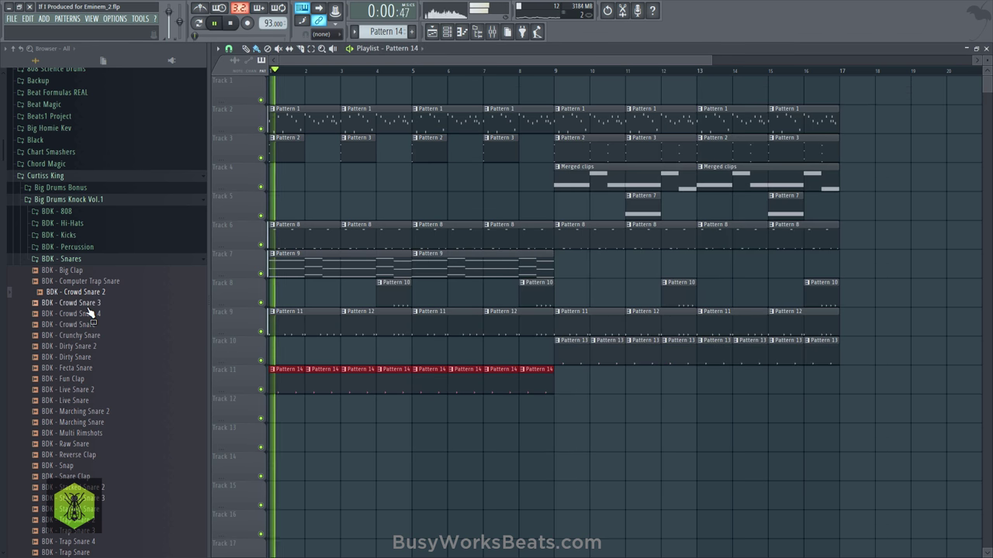
pyautogui.click(89, 324)
pyautogui.click(84, 346)
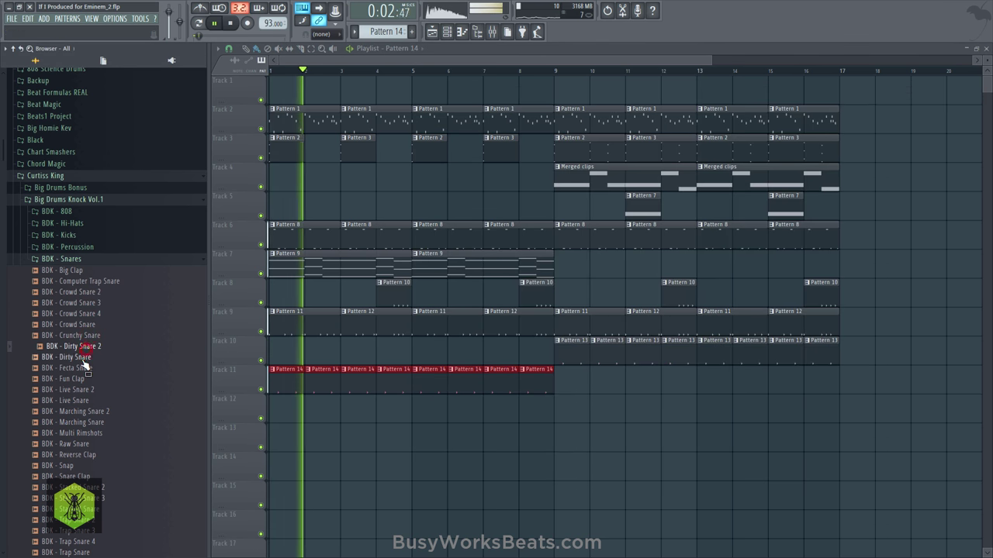
pyautogui.click(82, 367)
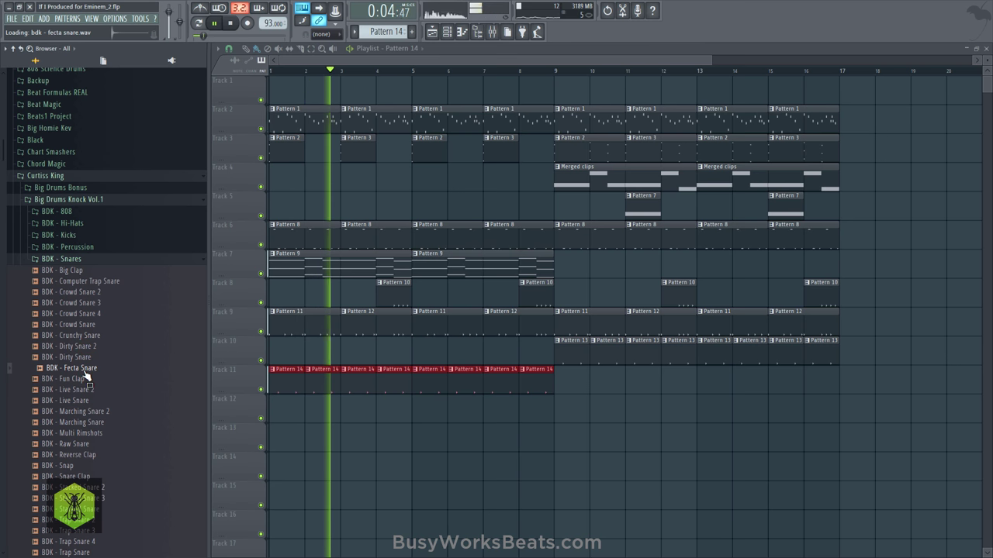
pyautogui.press('space')
pyautogui.rightClick(85, 371)
pyautogui.click(124, 366)
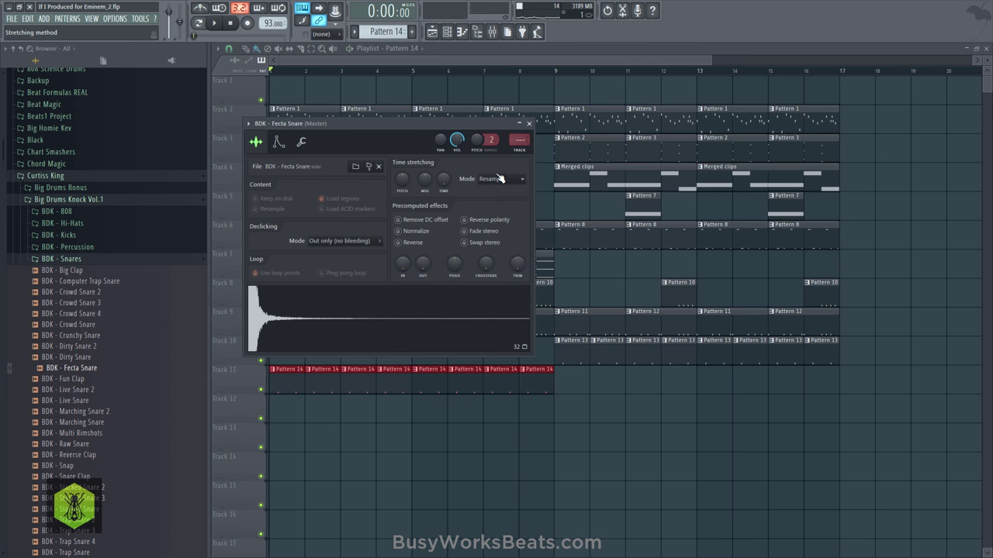
pyautogui.click(529, 124)
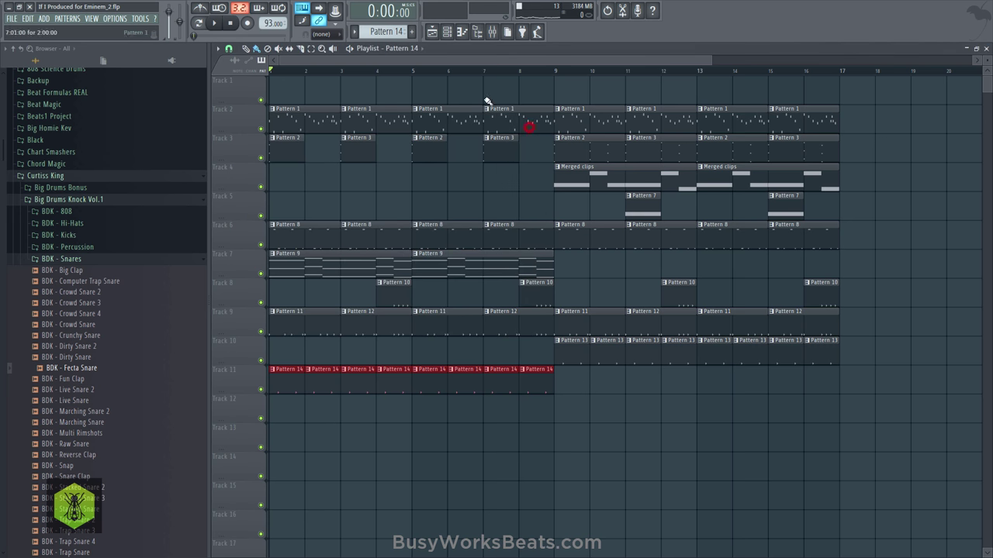
# Step: Route Fecta Snare to mixer Insert 14, save the project, and add its hits on steps 5 and 13 of Pattern 14
pyautogui.click(447, 33)
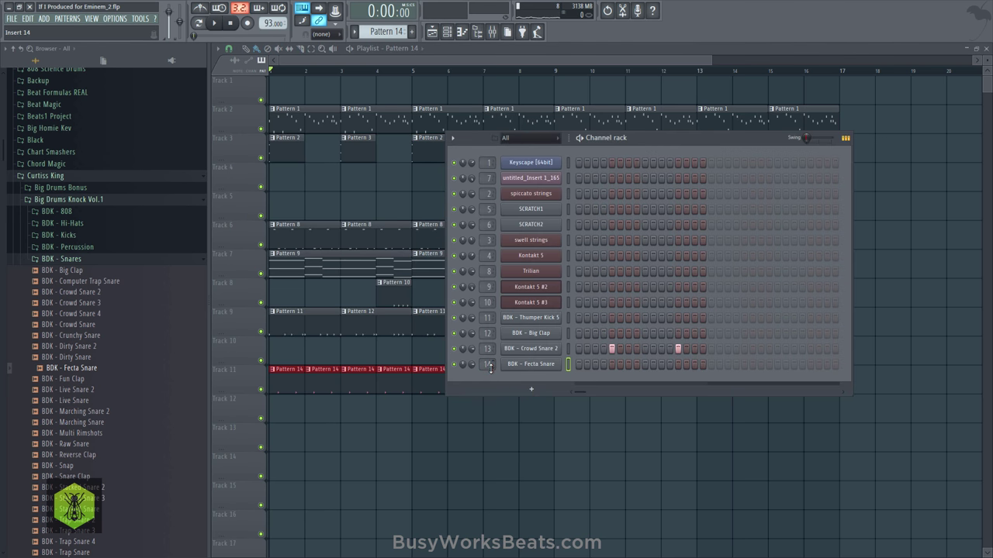
pyautogui.hotkey('ctrl', 's')
pyautogui.click(611, 365)
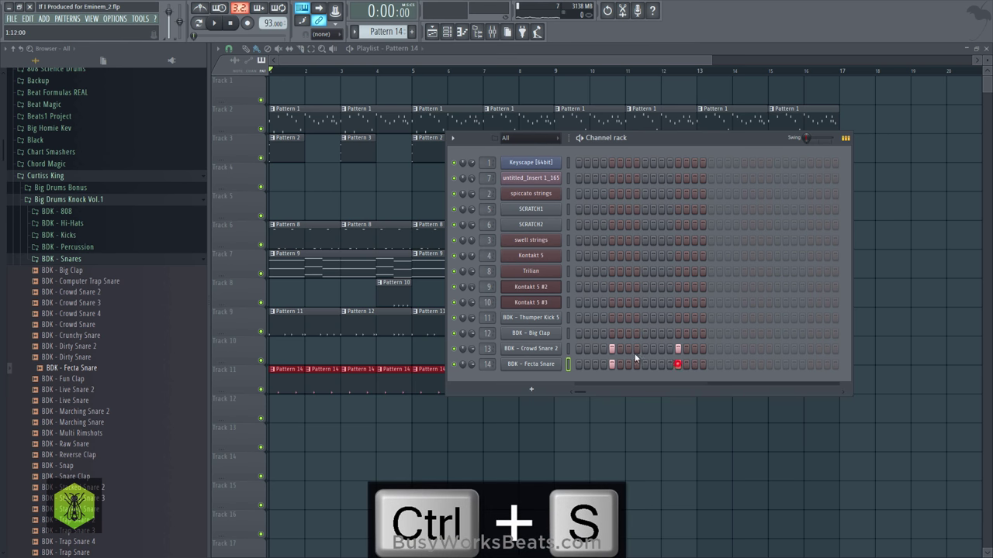
pyautogui.press('F6')
# Step: Lower the Fecta Snare's level slightly on mixer Insert 14 during playback
pyautogui.press('F9')
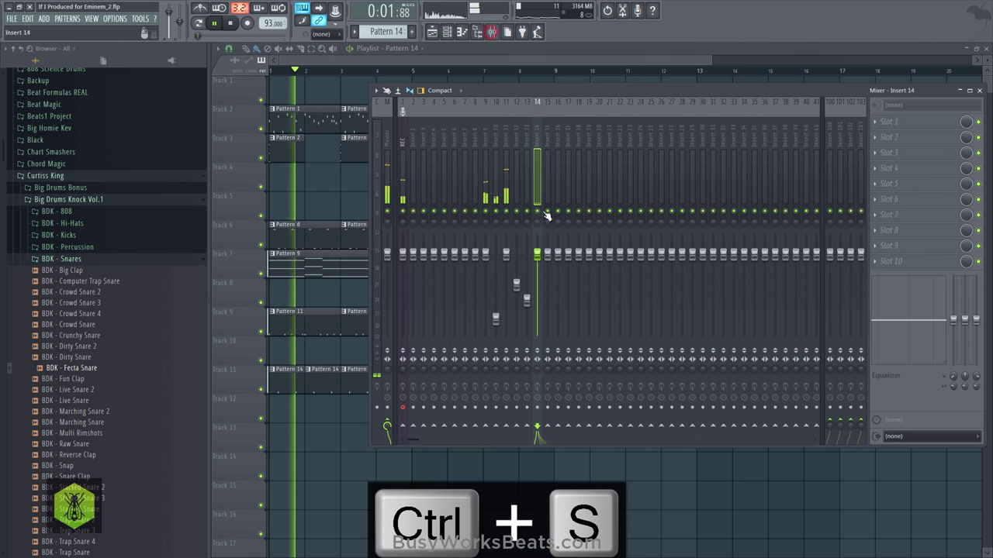
pyautogui.moveTo(537, 259)
pyautogui.mouseDown()
pyautogui.moveTo(536, 277)
pyautogui.moveTo(536, 266)
pyautogui.mouseUp()
pyautogui.press('F9')
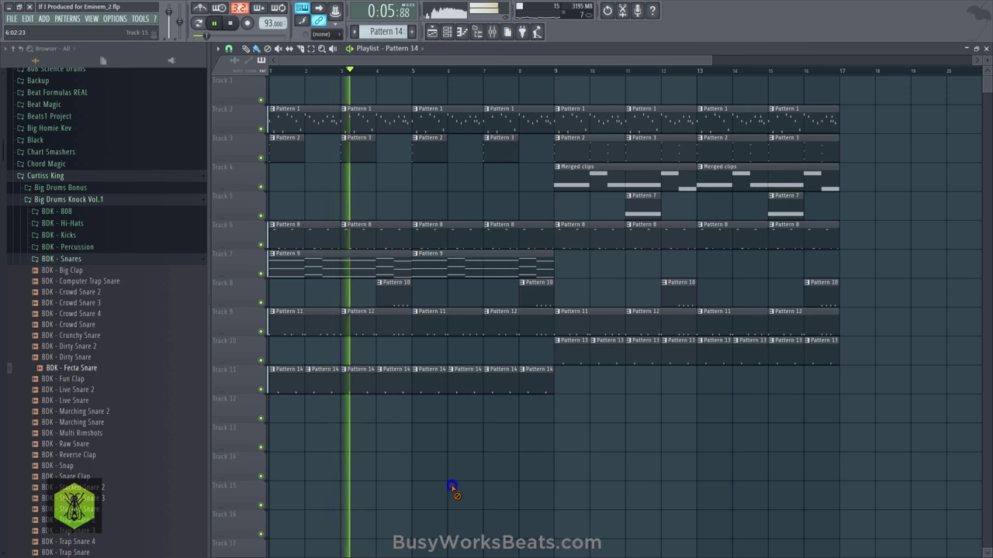
# Step: Save the project and extend the Pattern 14 clips across bars 9 to 16 on Track 11
pyautogui.hotkey('ctrl', 's')
pyautogui.moveTo(581, 366)
pyautogui.mouseDown()
pyautogui.moveTo(401, 399)
pyautogui.moveTo(279, 388)
pyautogui.moveTo(580, 367)
pyautogui.mouseUp()
pyautogui.click(555, 425)
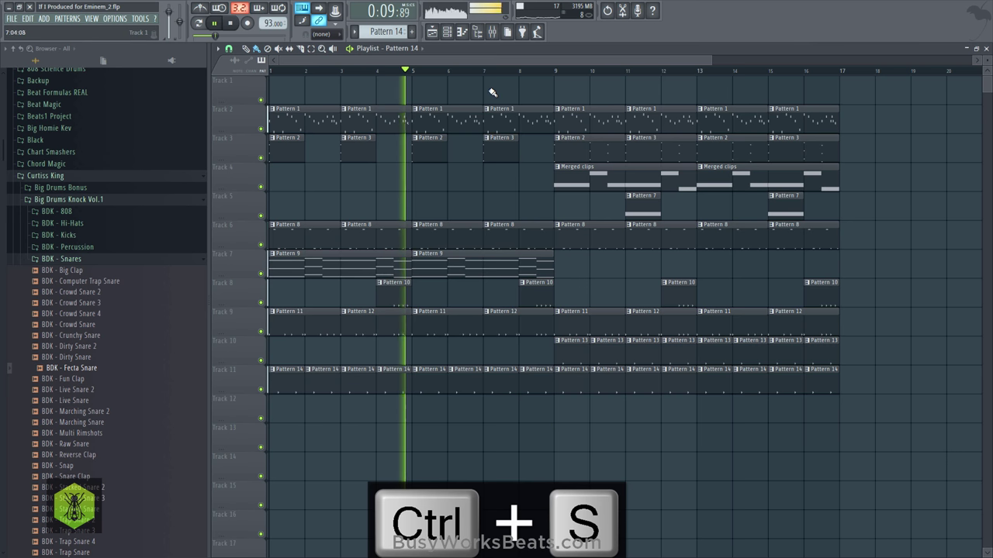
# Step: Select mixer Inserts 2 to 14 and lower their faders slightly together, leaving the first insert unchanged
pyautogui.press('F9')
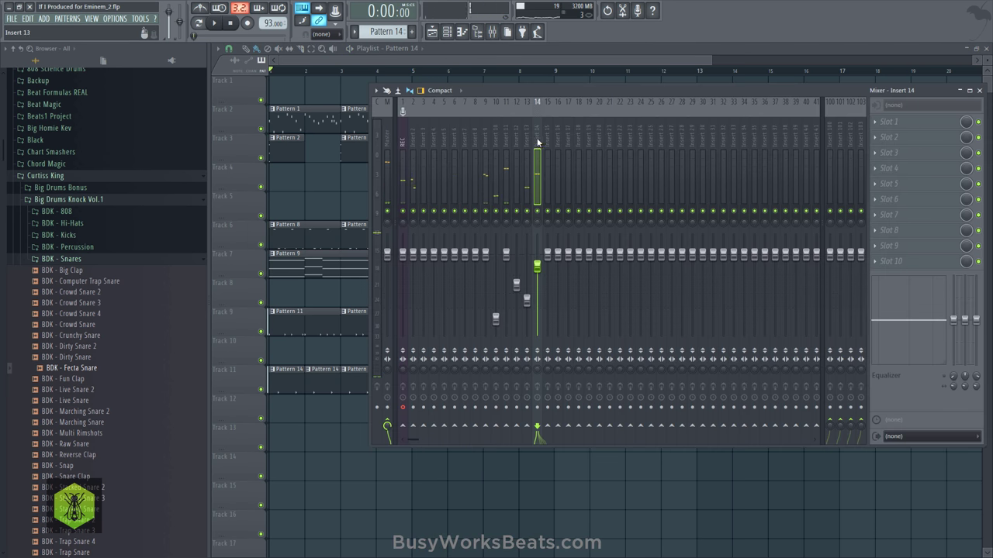
pyautogui.moveTo(538, 142); pyautogui.dragTo(432, 143)
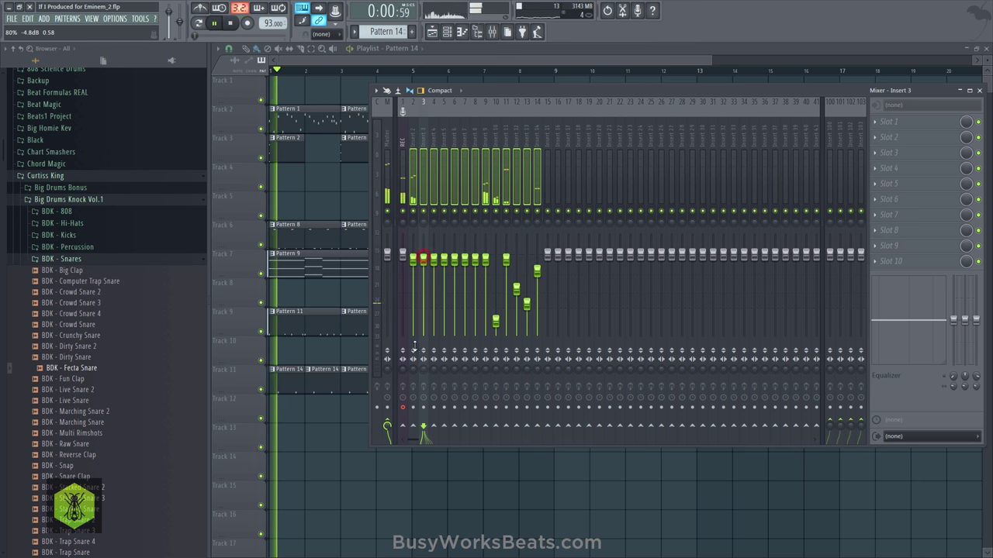
pyautogui.click(402, 407)
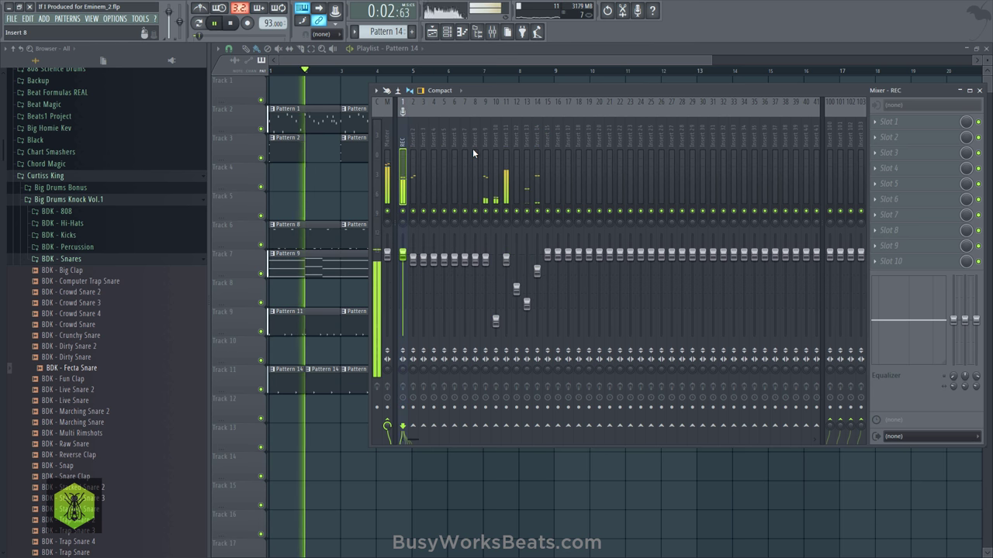
# Step: Check the Keyscape channel's miscellaneous time settings, replay the song, and save the project
pyautogui.press('space')
pyautogui.click(456, 33)
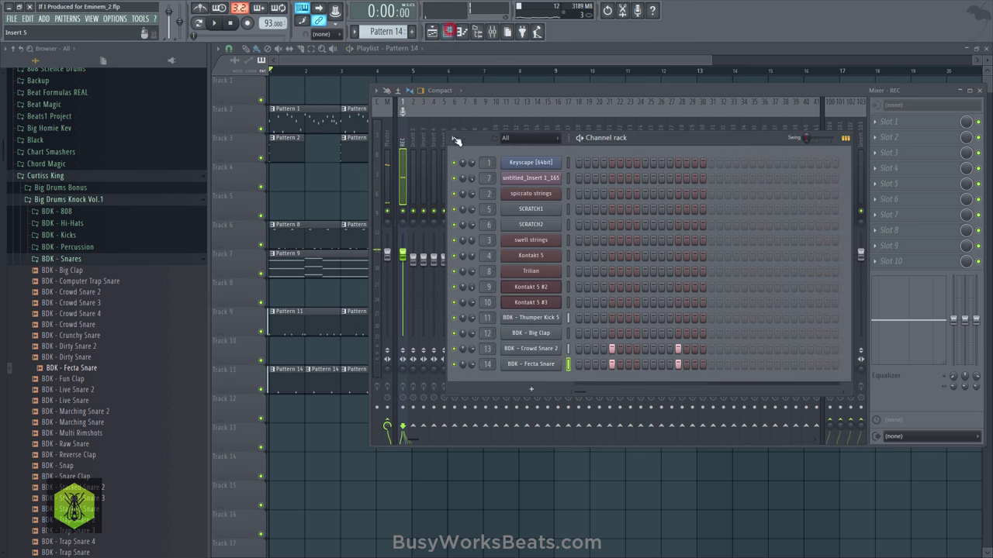
pyautogui.click(517, 165)
pyautogui.click(377, 138)
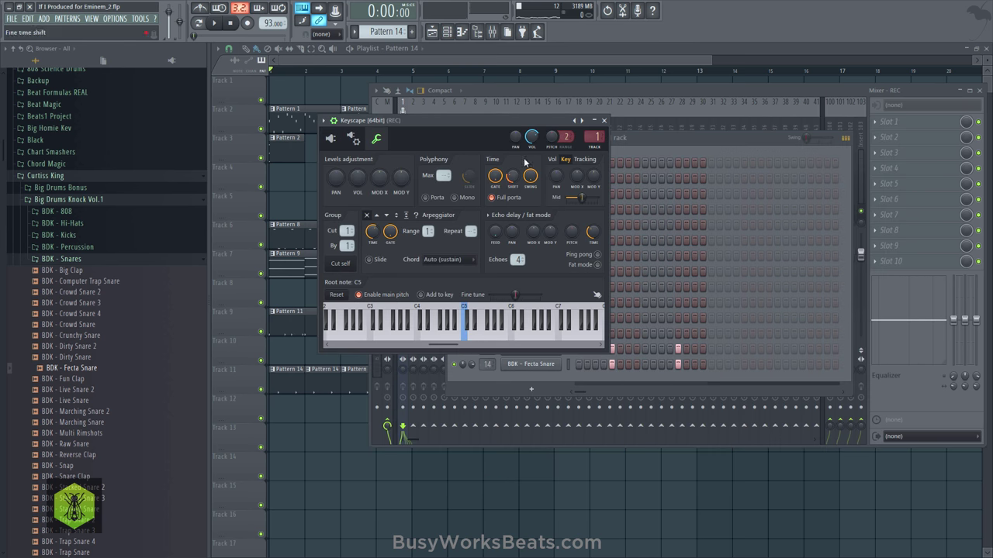
pyautogui.click(606, 121)
pyautogui.press('space')
pyautogui.click(532, 162)
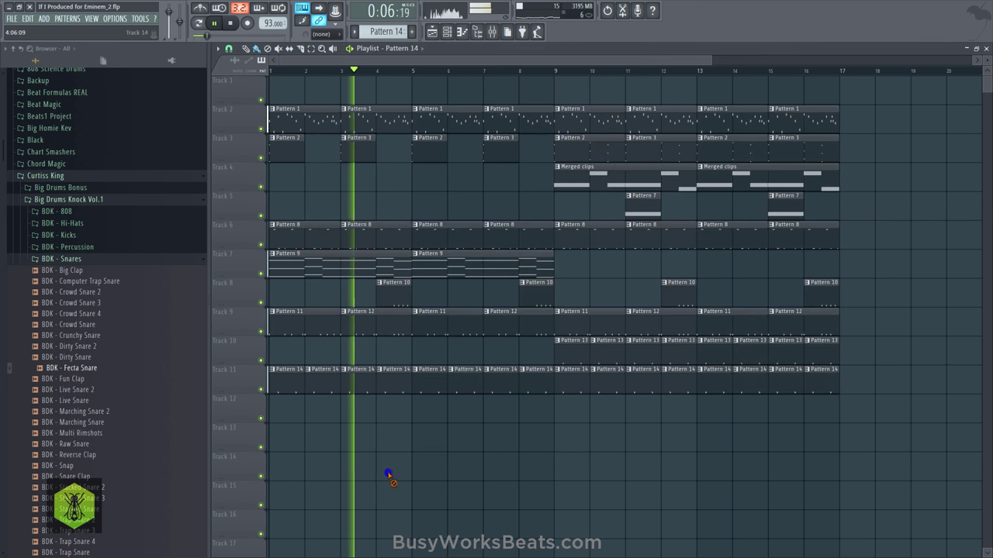
pyautogui.click(387, 471)
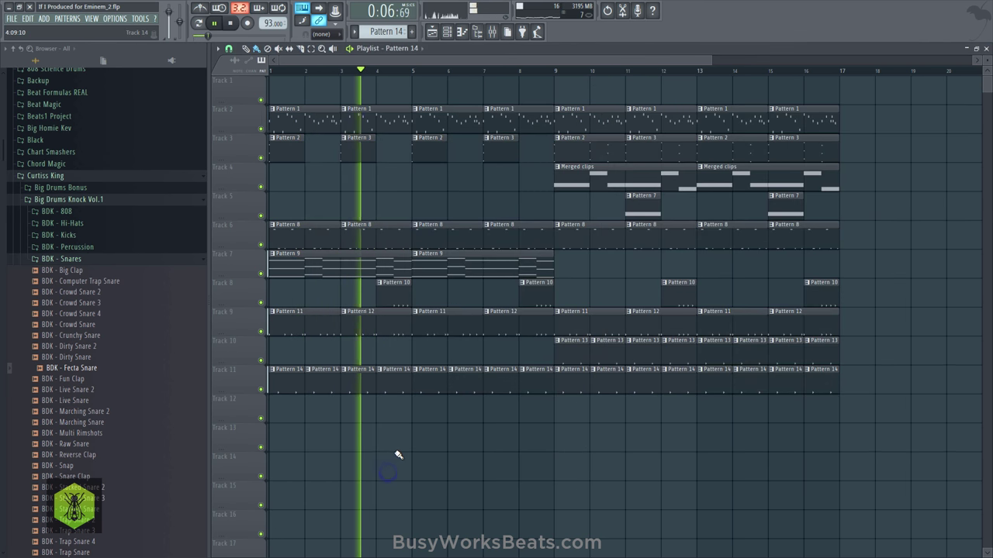
pyautogui.hotkey('ctrl', 's')
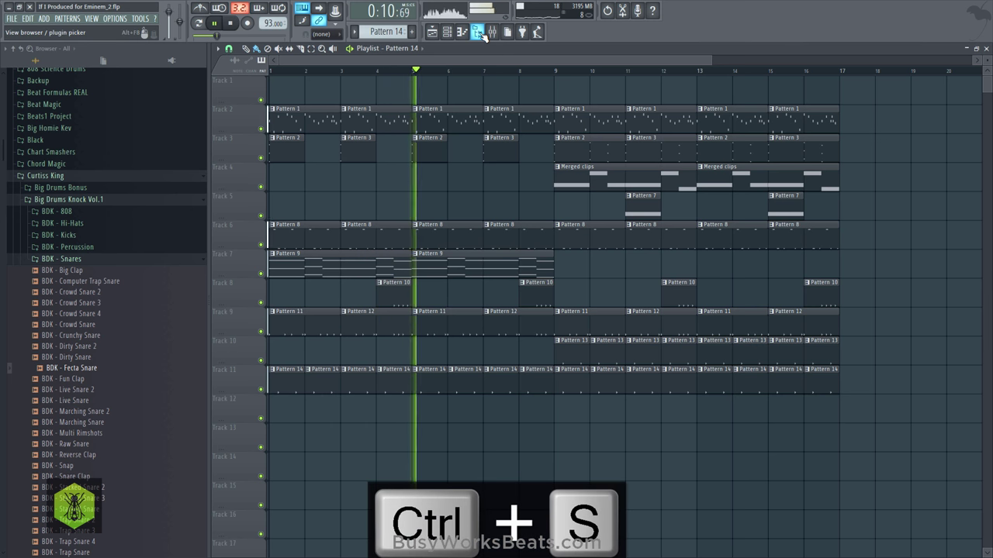
# Step: Create Pattern 15 and load BDK - Crispy Hi-Hat 3 from the BDK - Hi-Hats folder into a new channel
pyautogui.click(517, 176)
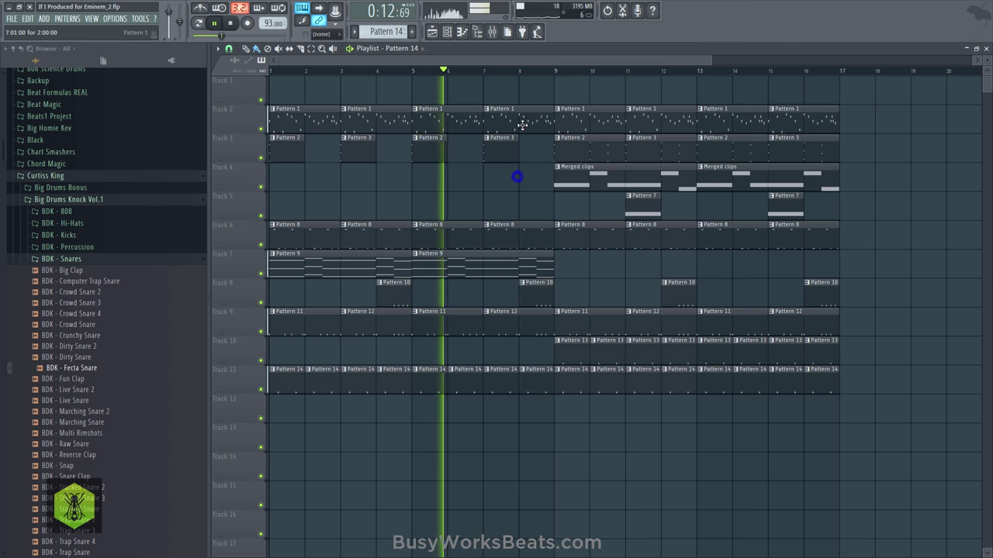
pyautogui.scroll(-3, 550, 77)
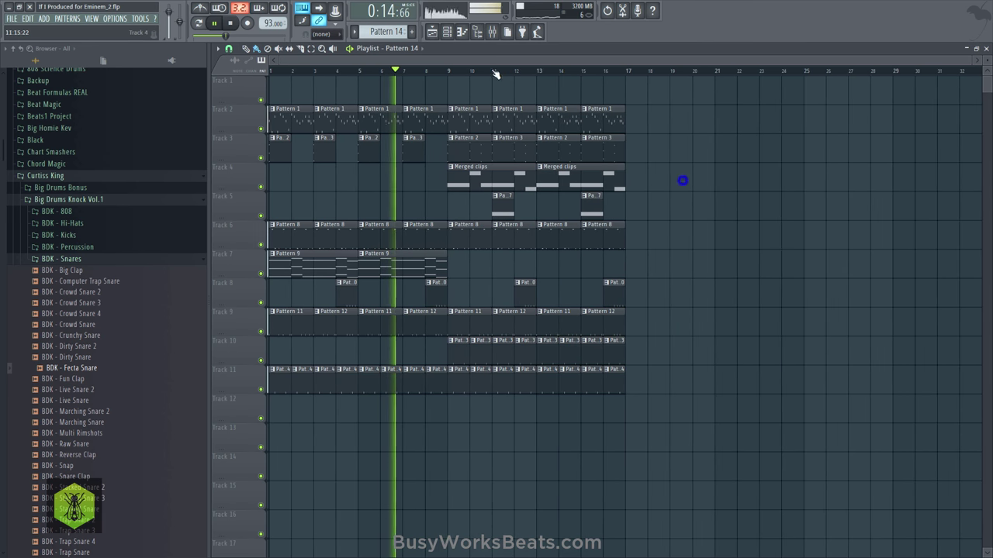
pyautogui.press('F6')
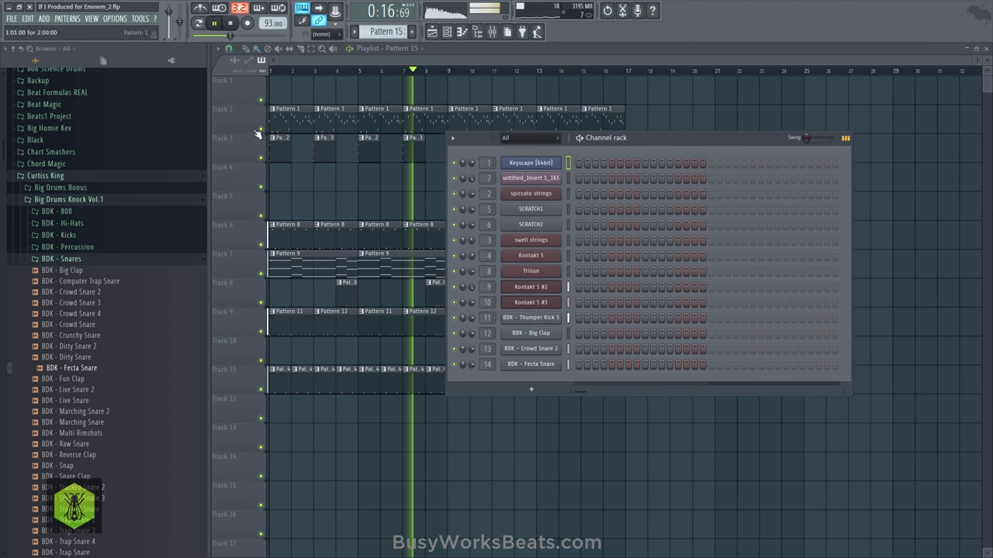
pyautogui.click(72, 258)
pyautogui.click(73, 224)
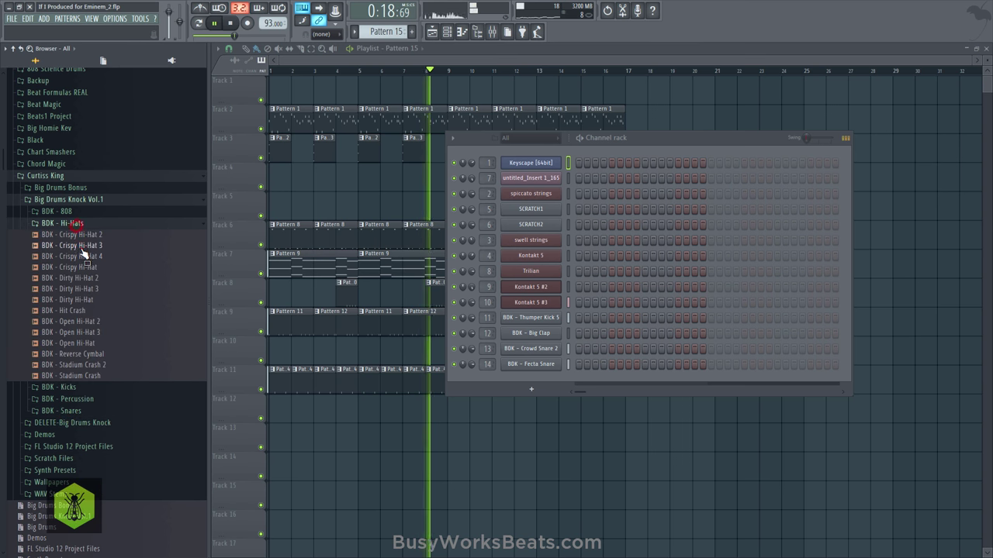
pyautogui.rightClick(83, 246)
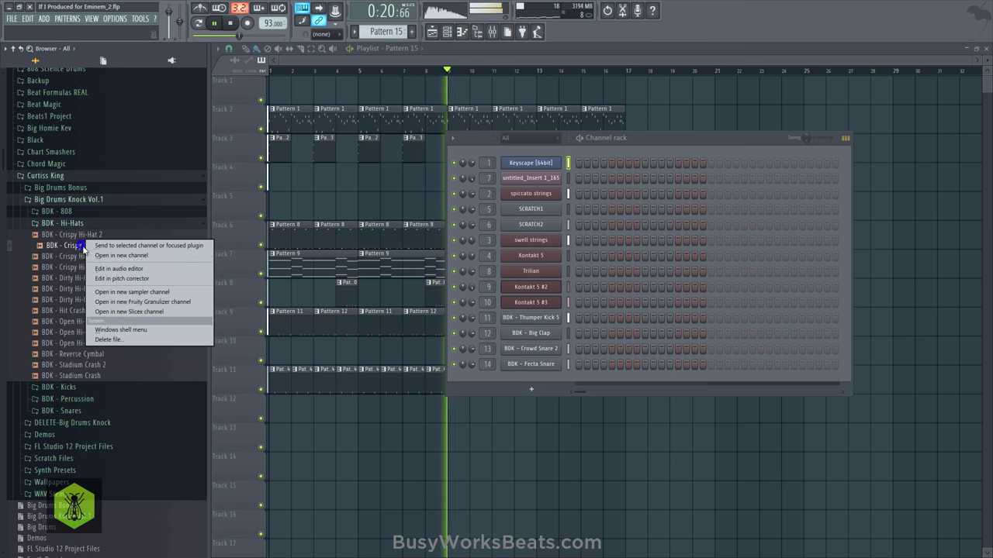
pyautogui.click(121, 255)
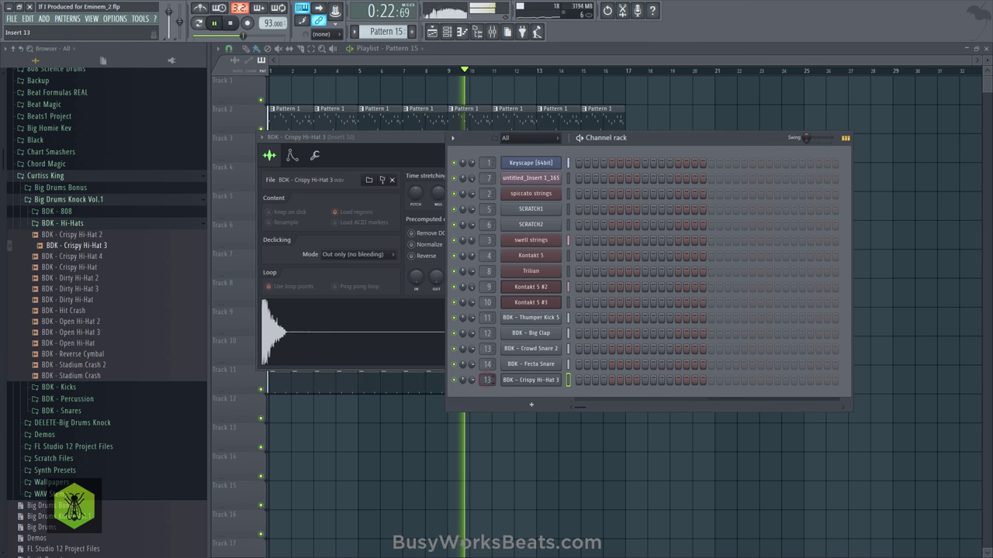
pyautogui.click(492, 398)
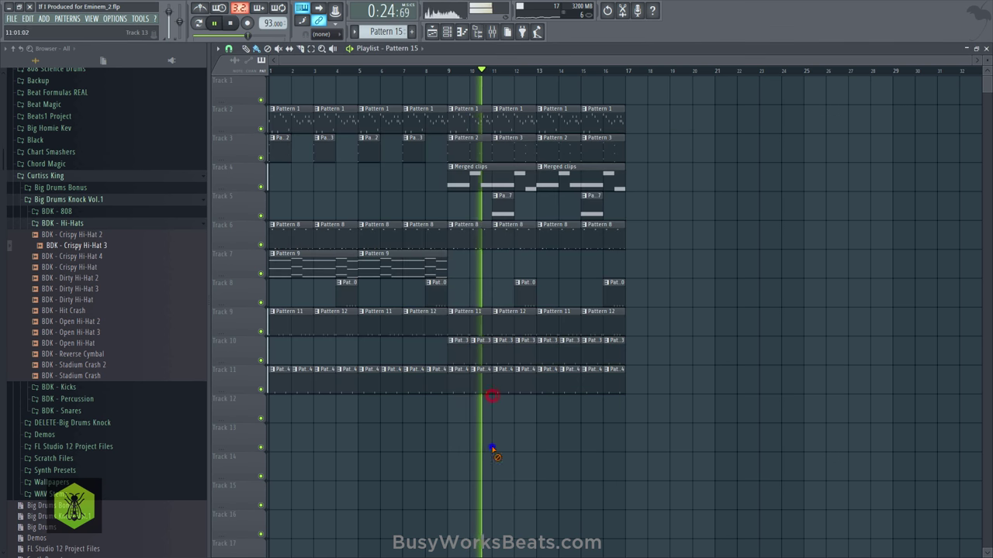
# Step: Place a Pattern 15 clip at bar 1 on Track 12 and stop playback
pyautogui.click(276, 409)
pyautogui.press('space')
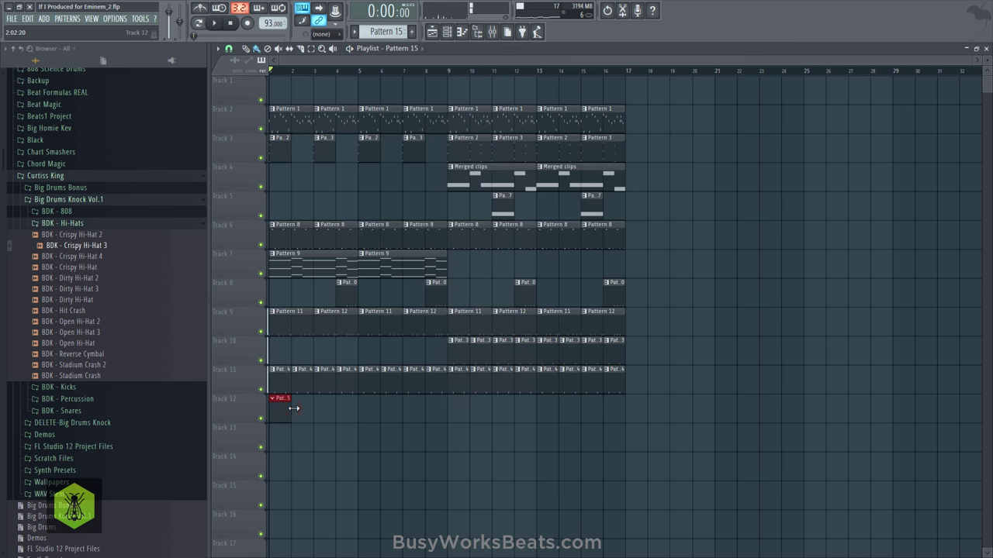
# Step: Fill every second step of the BDK - Crispy Hi-Hat 3 channel and repeat the Pattern 15 clip along Track 12 through bar 16
pyautogui.hotkey('ctrl', 's')
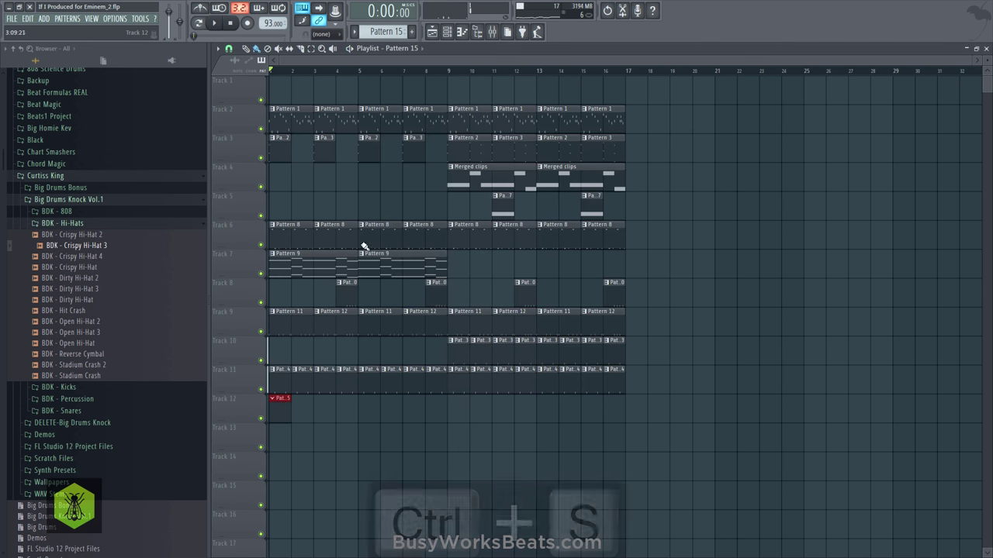
pyautogui.click(446, 34)
pyautogui.rightClick(526, 388)
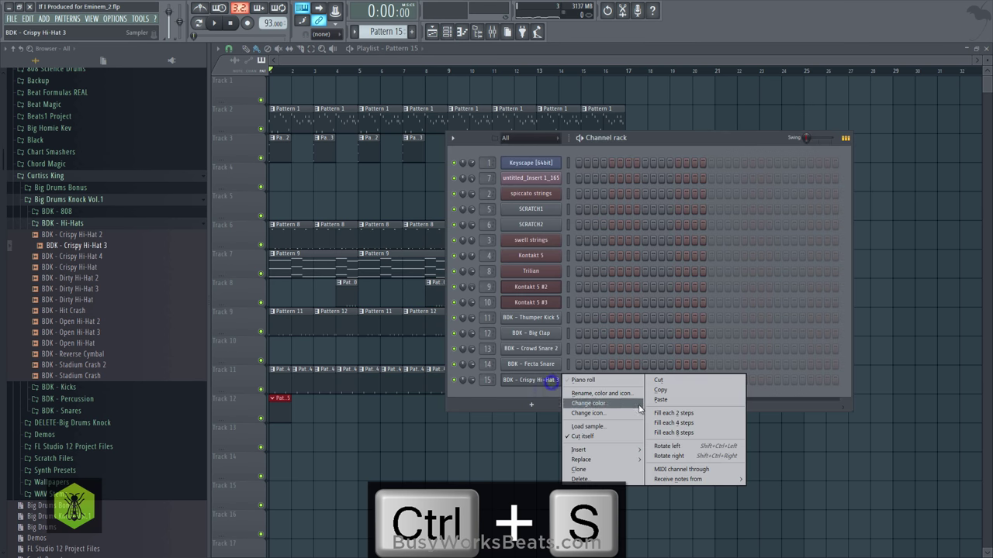
pyautogui.click(451, 452)
pyautogui.moveTo(294, 401); pyautogui.dragTo(620, 403)
# Step: Audition the hi-hats in the song and lower the mixer fader of Insert 15
pyautogui.press('space')
pyautogui.press('space')
pyautogui.click(492, 31)
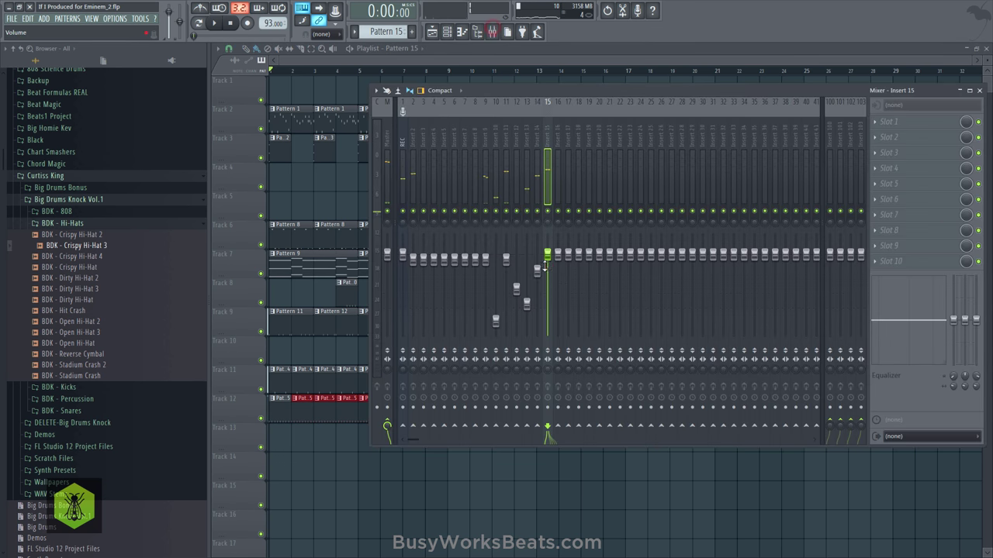
# Step: Set the time shift of the BDK - Crispy Hi-Hat 3 channel to 0:05 in its miscellaneous settings and save the project
pyautogui.click(448, 33)
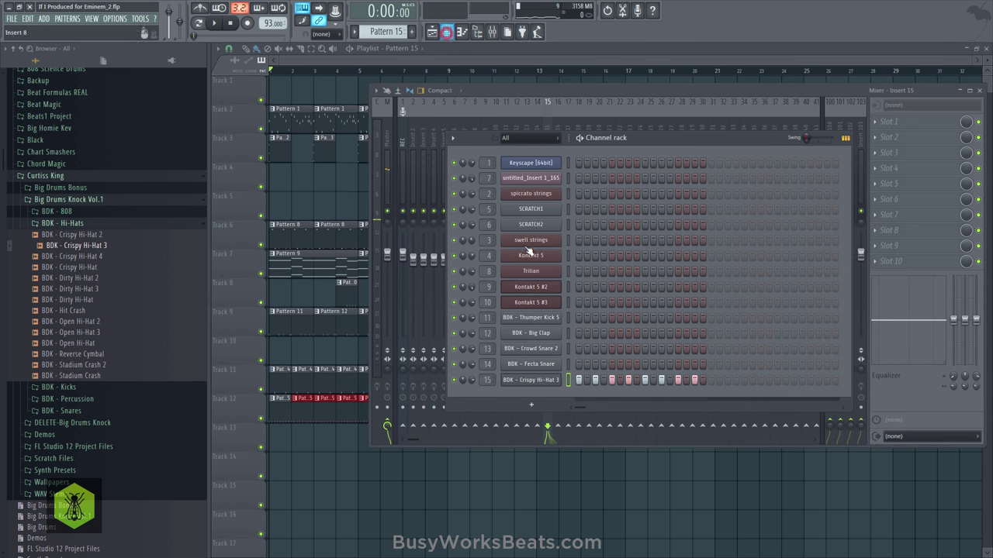
pyautogui.click(537, 380)
pyautogui.click(315, 155)
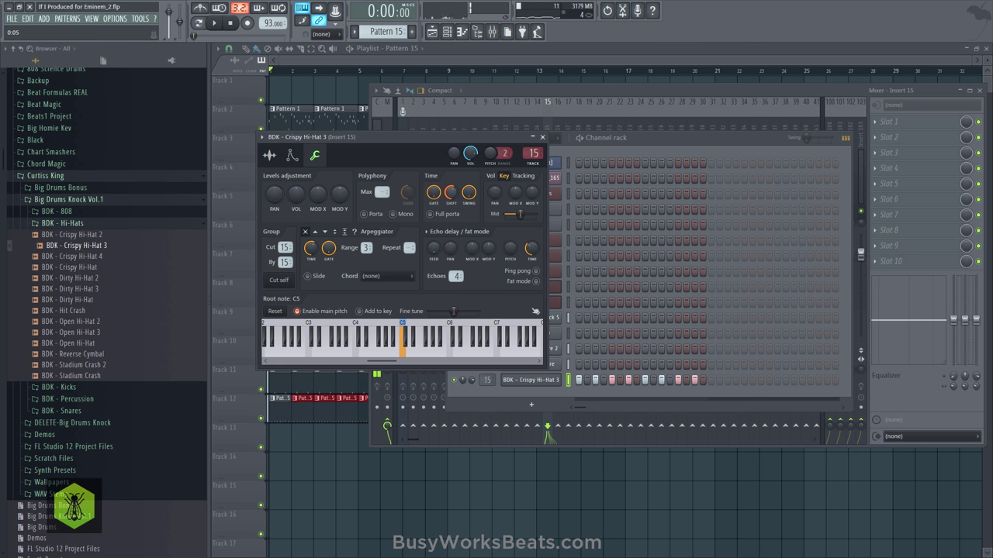
pyautogui.hotkey('ctrl', 's')
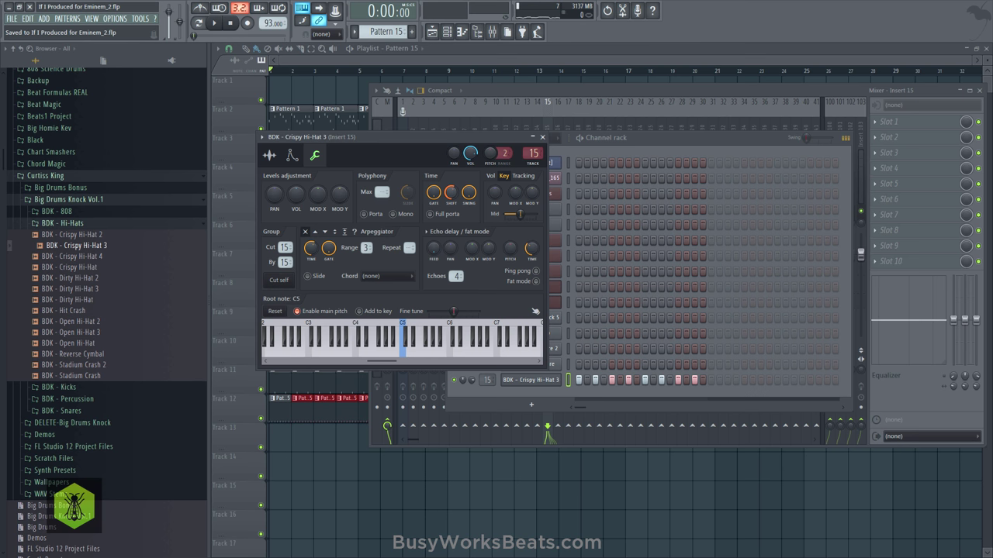
pyautogui.hotkey('ctrl', 's')
# Step: Lower the Insert 15 fader further to about 42% while the song plays, and save the project
pyautogui.press('space')
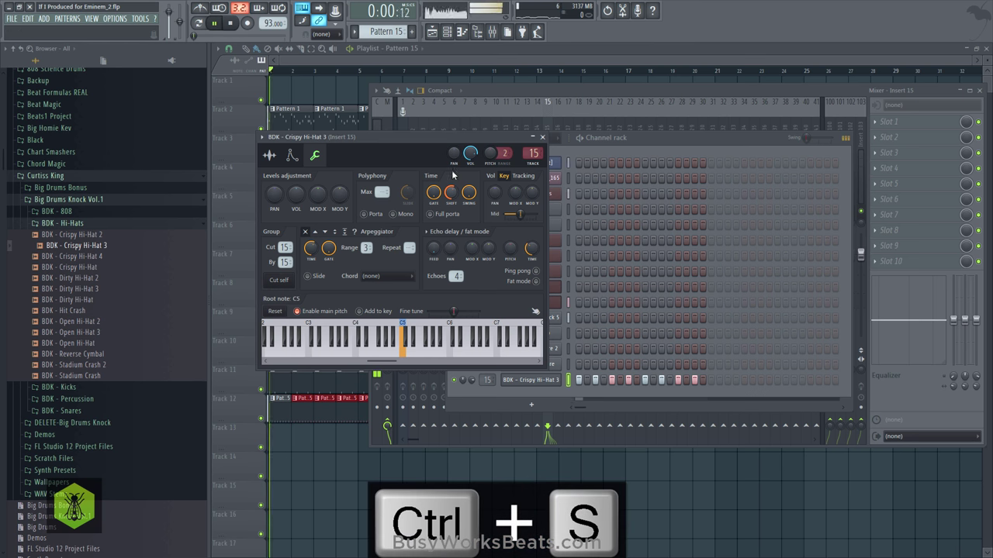
pyautogui.click(585, 149)
pyautogui.click(575, 96)
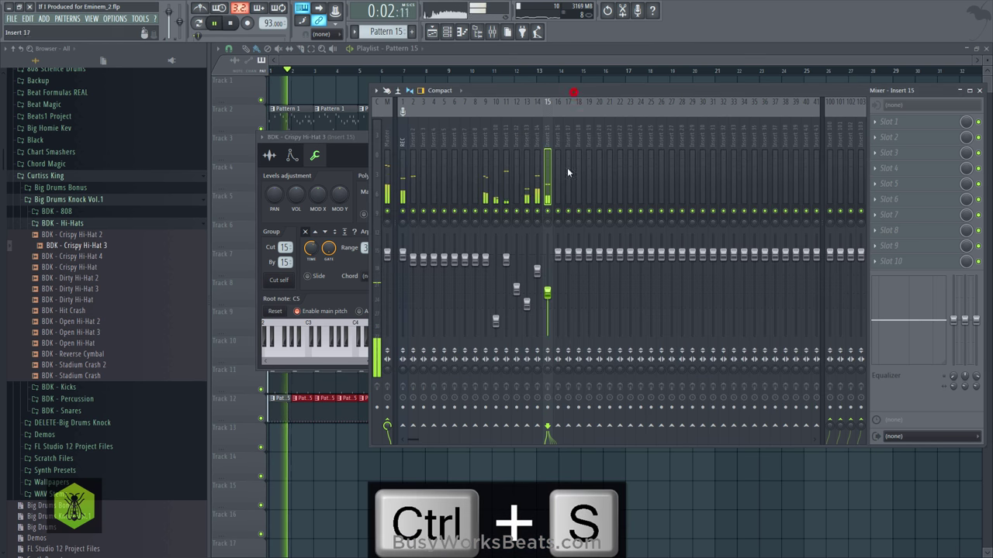
pyautogui.moveTo(551, 293); pyautogui.dragTo(551, 298)
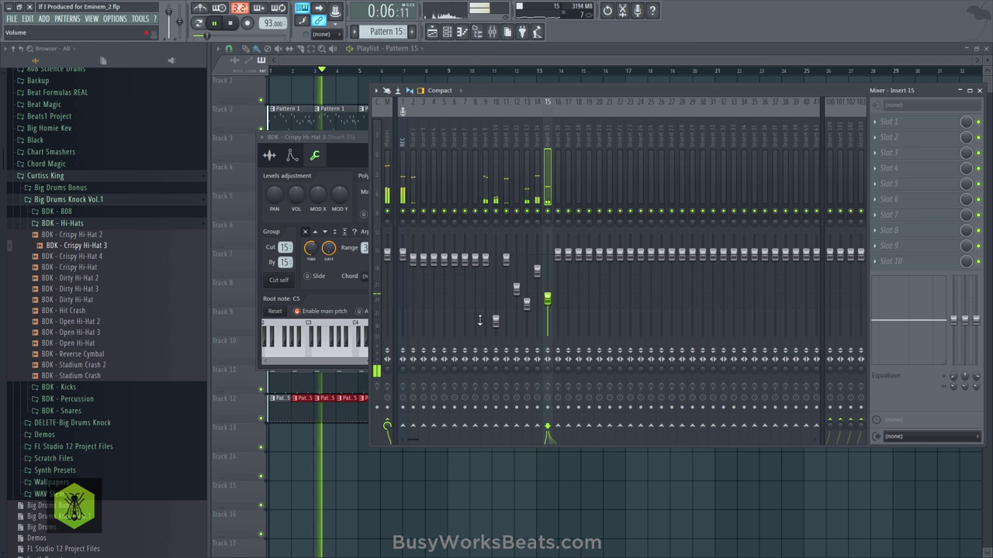
pyautogui.press('F5')
pyautogui.hotkey('ctrl', 's')
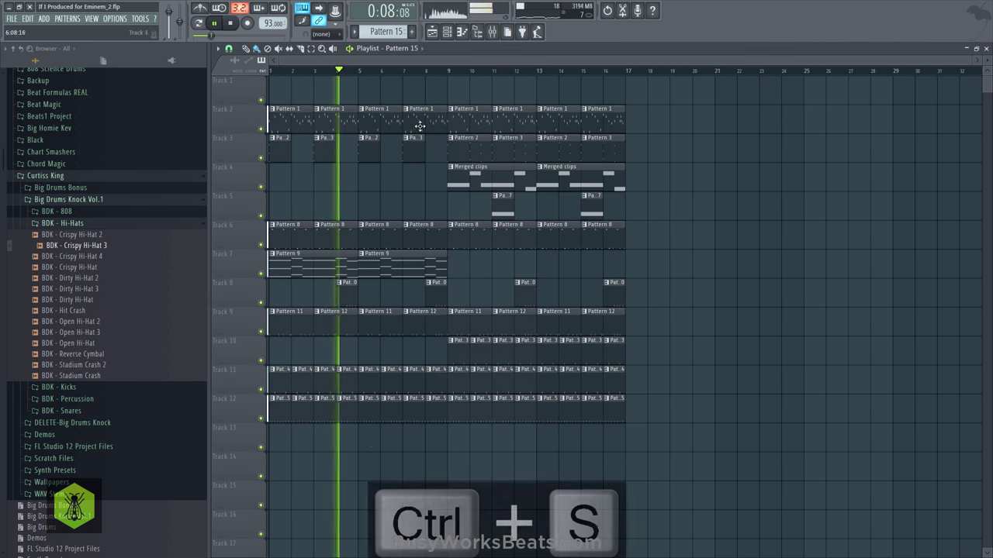
pyautogui.press('F9')
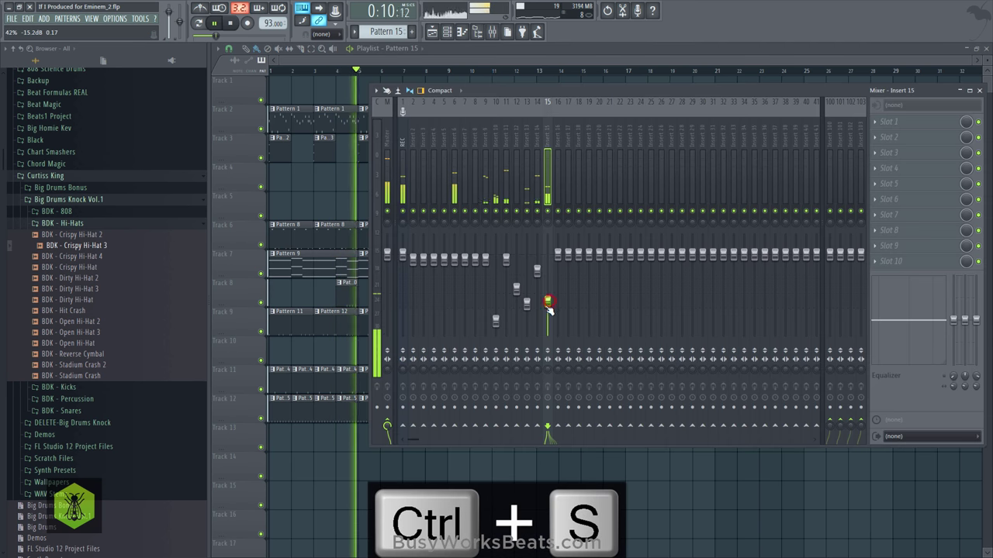
pyautogui.press('F9')
pyautogui.hotkey('ctrl', 's')
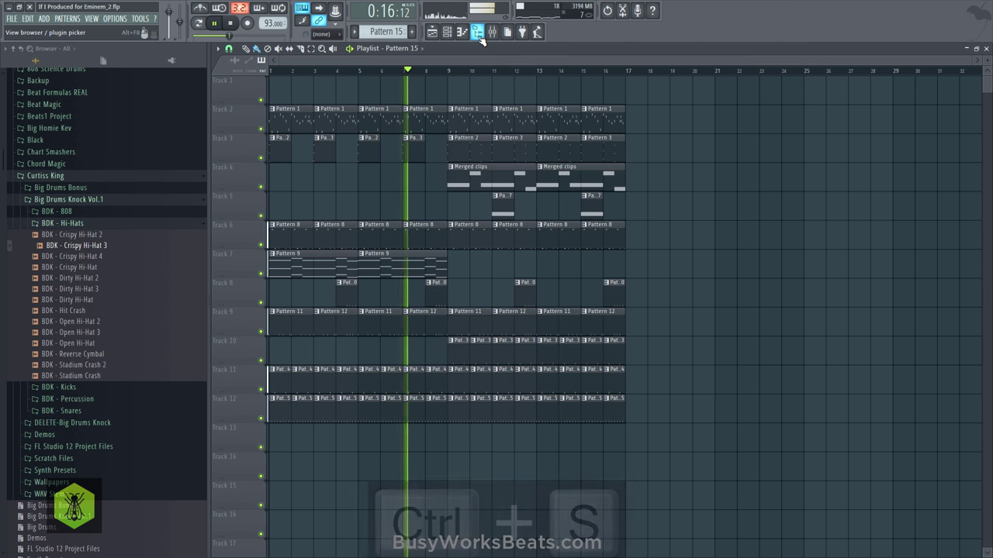
# Step: Examine the notes of Pattern 9 in the piano roll and return to the playlist
pyautogui.click(275, 254)
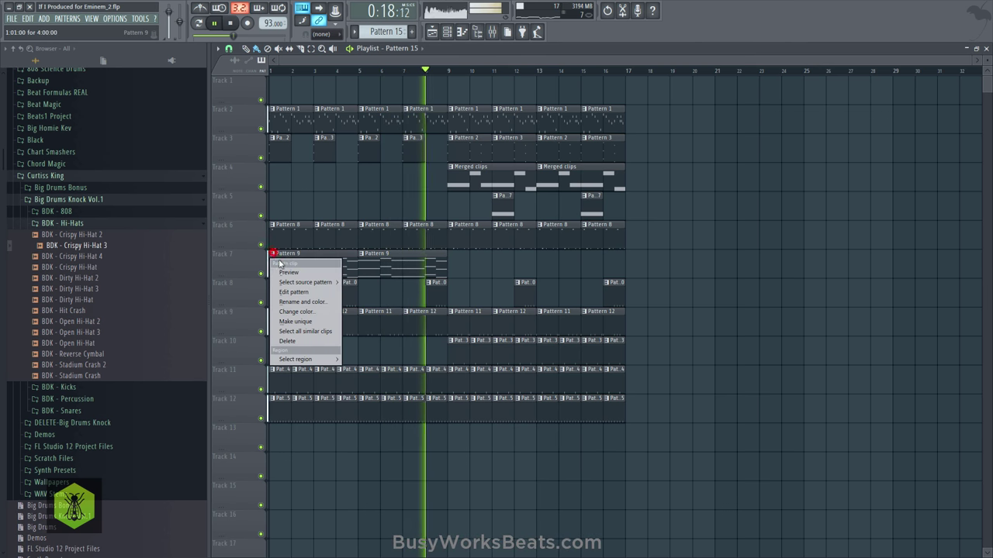
pyautogui.click(298, 291)
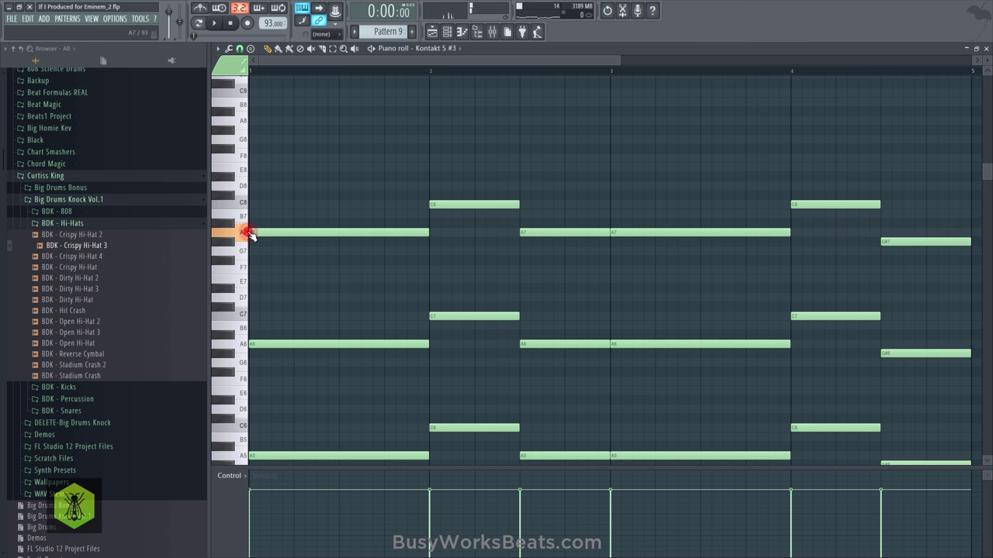
pyautogui.click(986, 48)
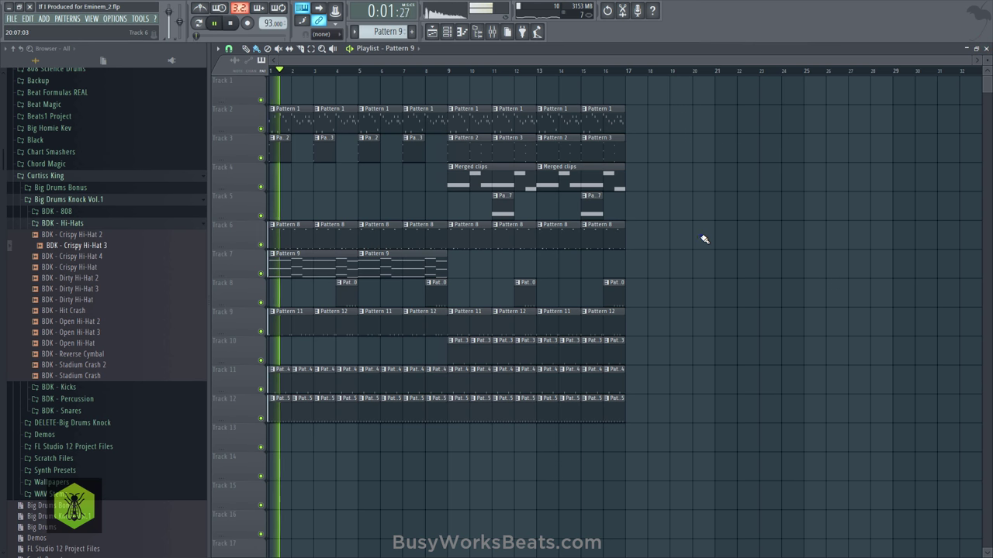
# Step: Fine-tune the Insert 15 fader against the playing song
pyautogui.press('F9')
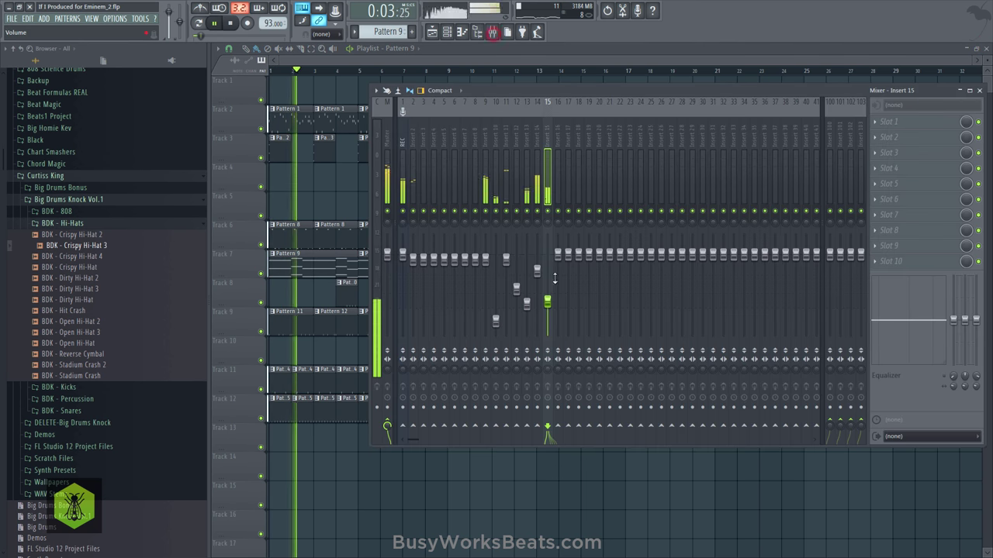
pyautogui.click(547, 304)
pyautogui.press('F9')
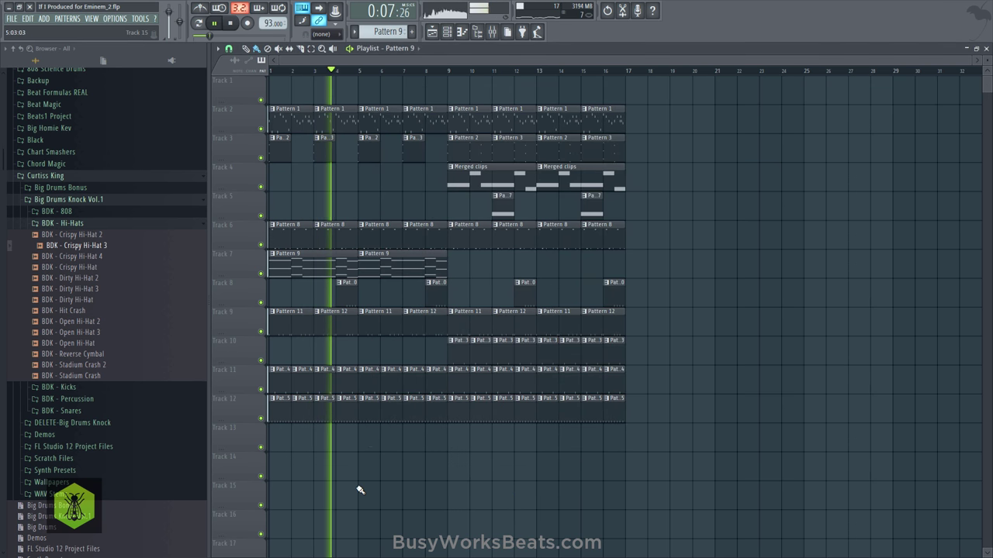
# Step: Set the audio device's buffer length to 2048 samples (47 ms) and stop playback
pyautogui.click(115, 18)
pyautogui.click(132, 42)
pyautogui.click(382, 140)
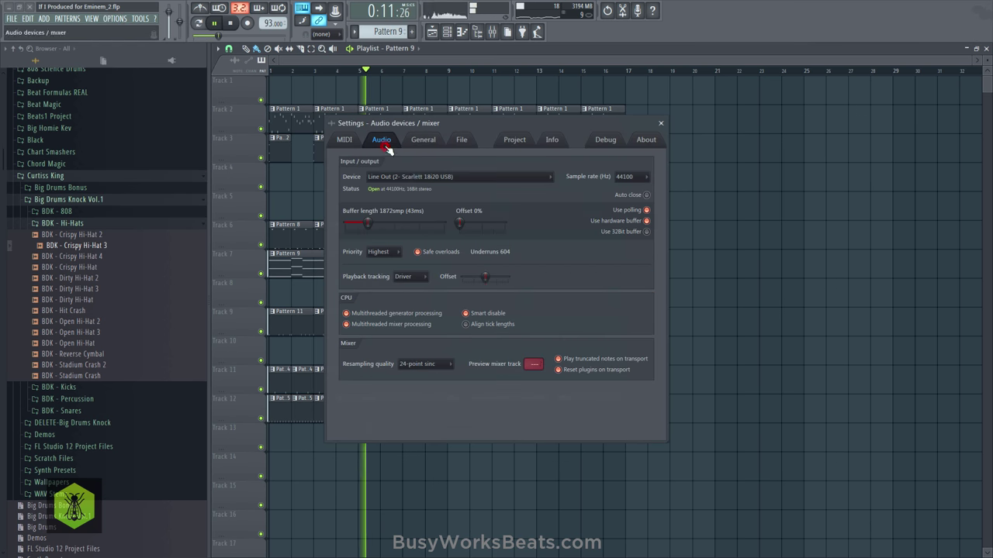
pyautogui.click(660, 124)
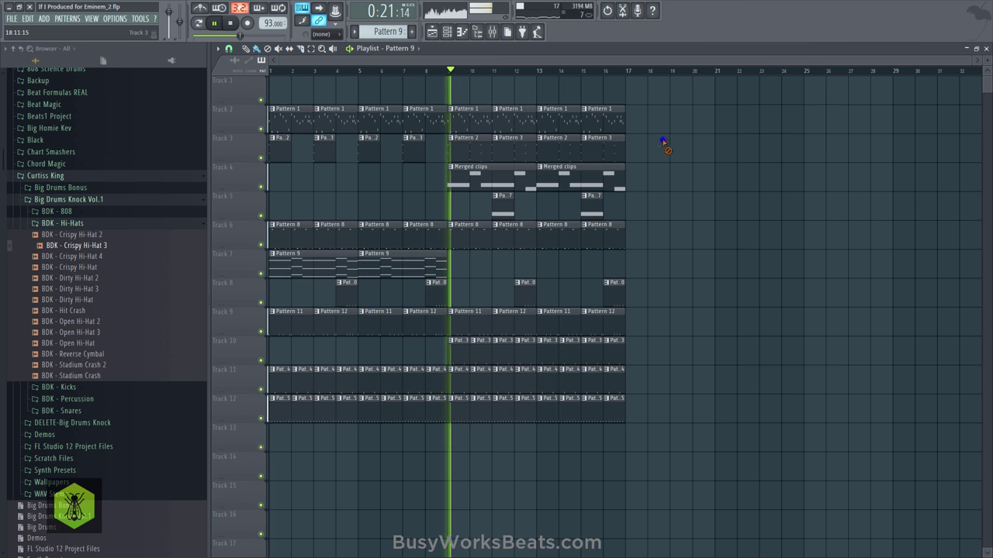
pyautogui.click(114, 18)
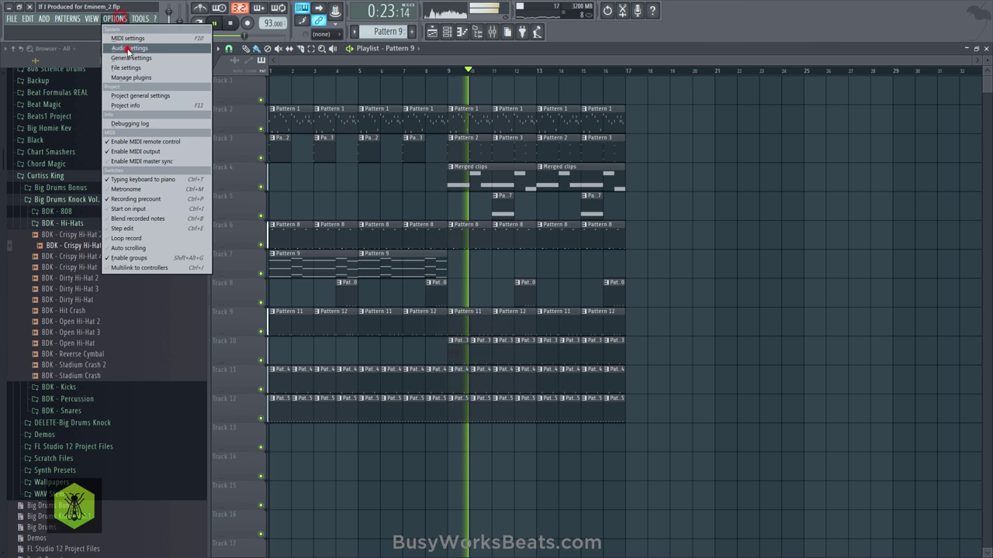
pyautogui.click(128, 42)
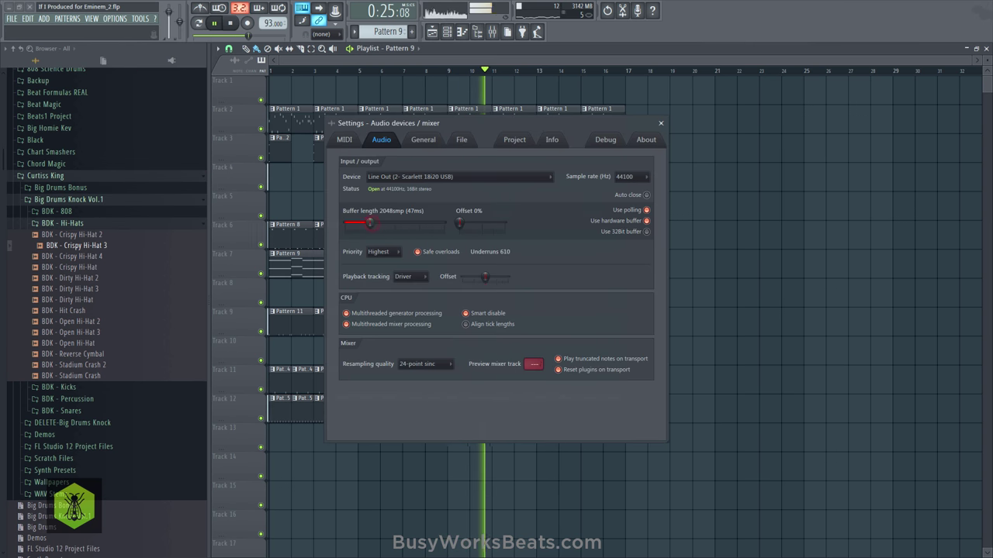
pyautogui.click(659, 126)
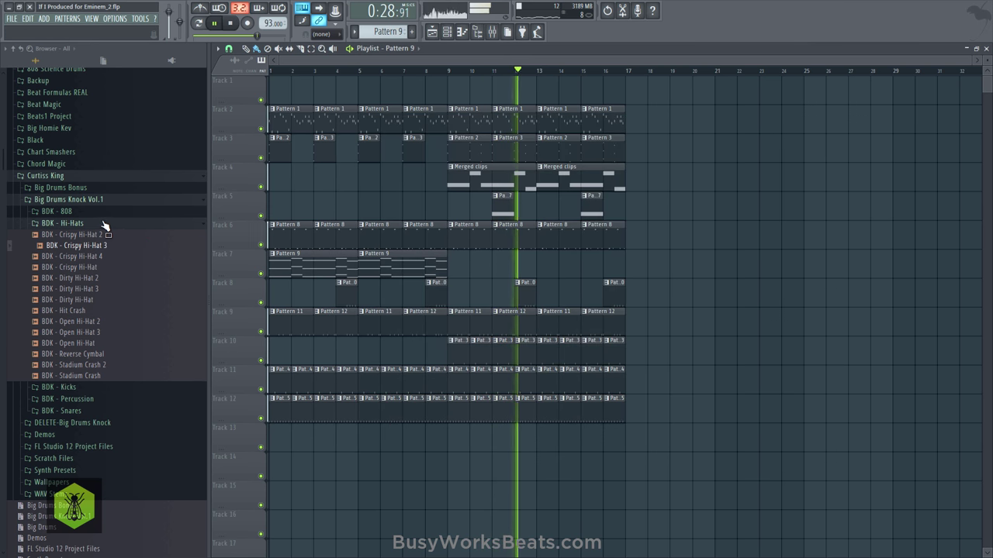
pyautogui.press('space')
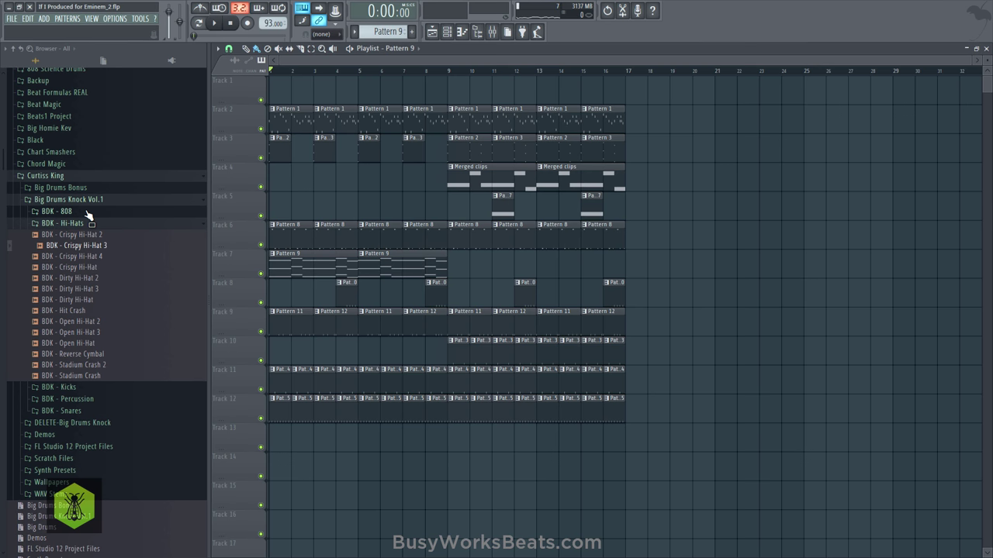
# Step: Switch to the empty Pattern 16 and load BDK - Deep 808 (2) from the BDK - 808 folder into a new channel
pyautogui.click(87, 212)
pyautogui.click(461, 33)
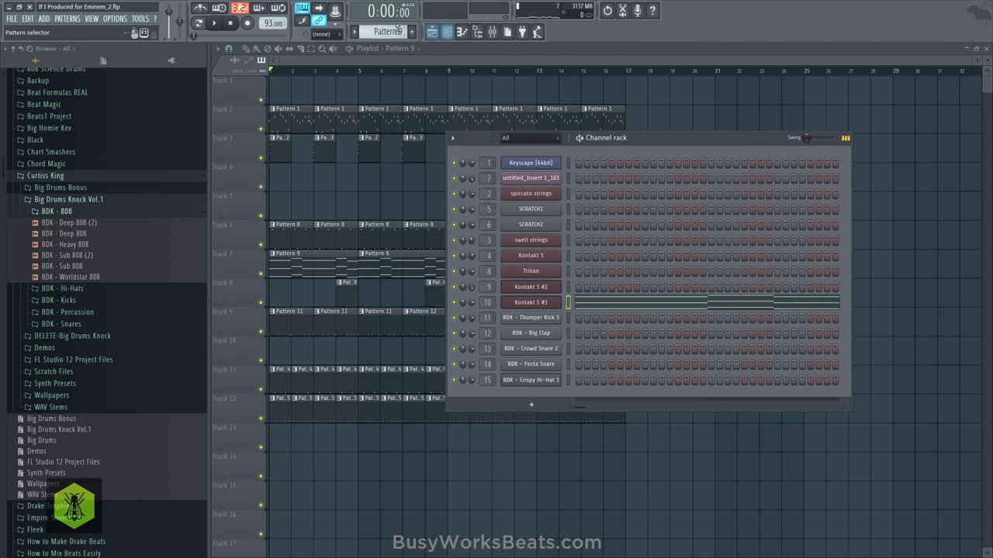
pyautogui.scroll(-2, 398, 31)
pyautogui.scroll(-1, 385, 31)
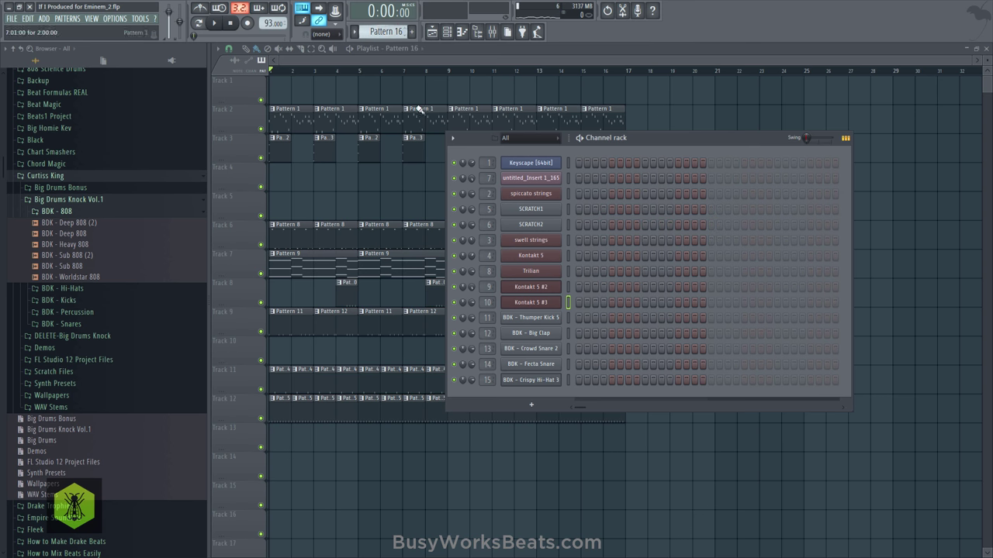
pyautogui.click(75, 224)
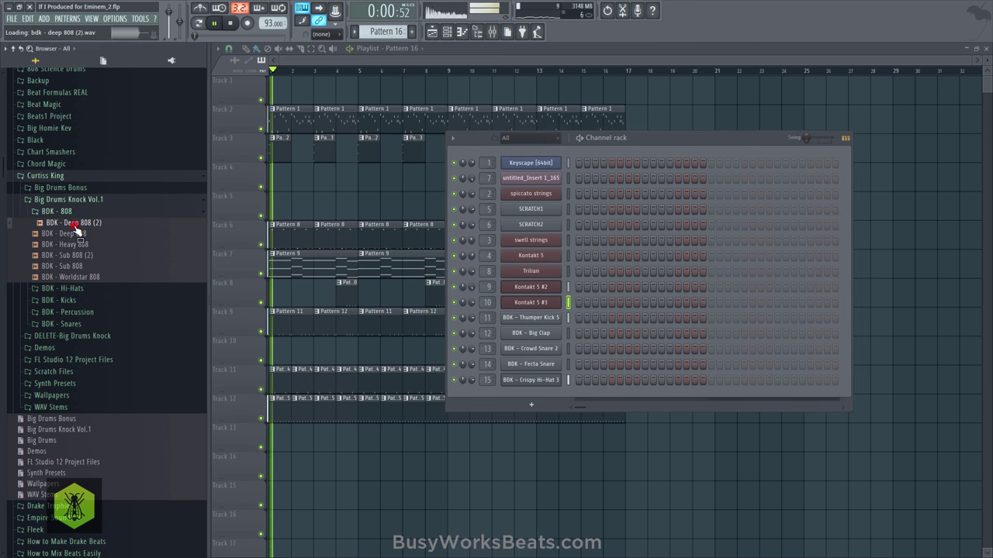
pyautogui.rightClick(75, 225)
pyautogui.click(87, 233)
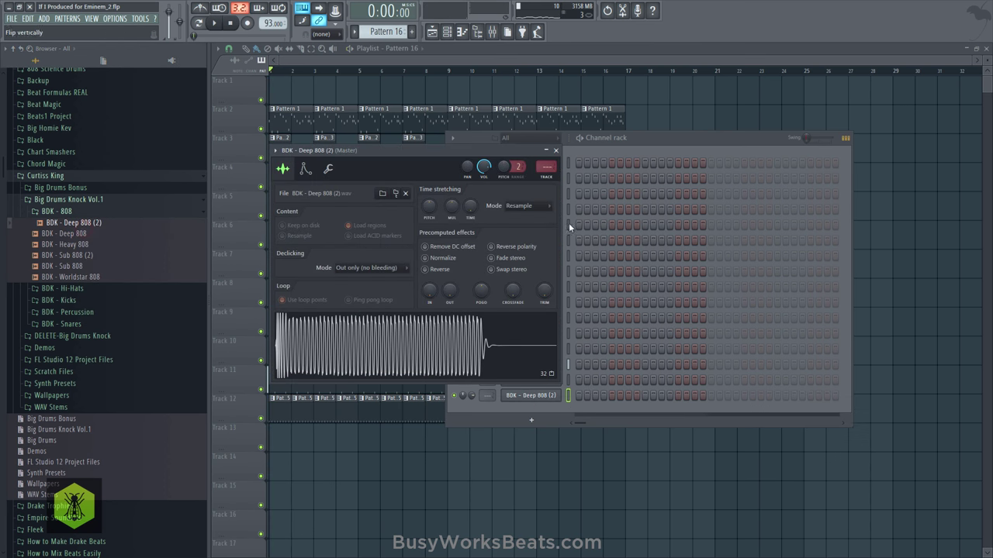
# Step: Open the Deep 808 (2) sample in Edison, detect its pitch regions, and close the editor
pyautogui.rightClick(419, 340)
pyautogui.click(441, 364)
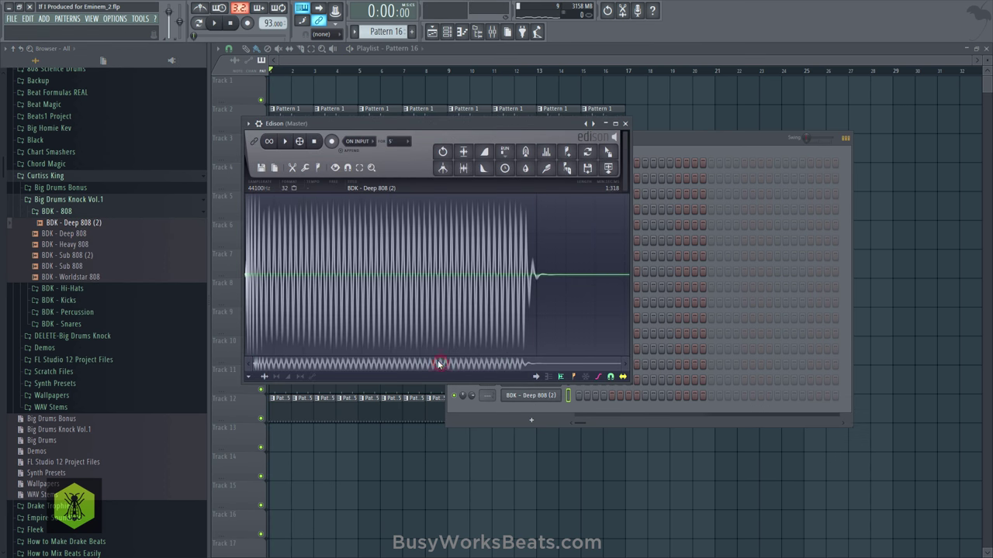
pyautogui.click(318, 168)
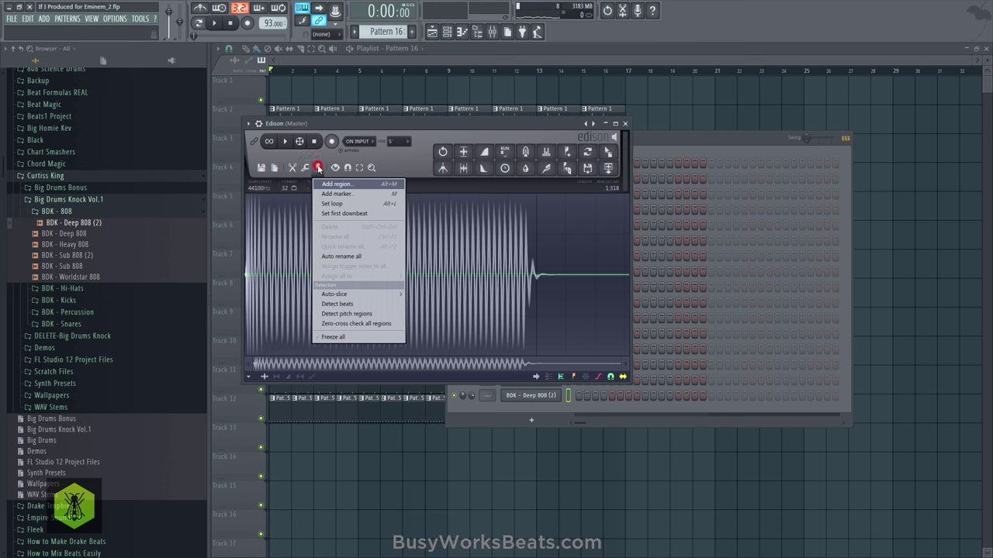
pyautogui.click(356, 315)
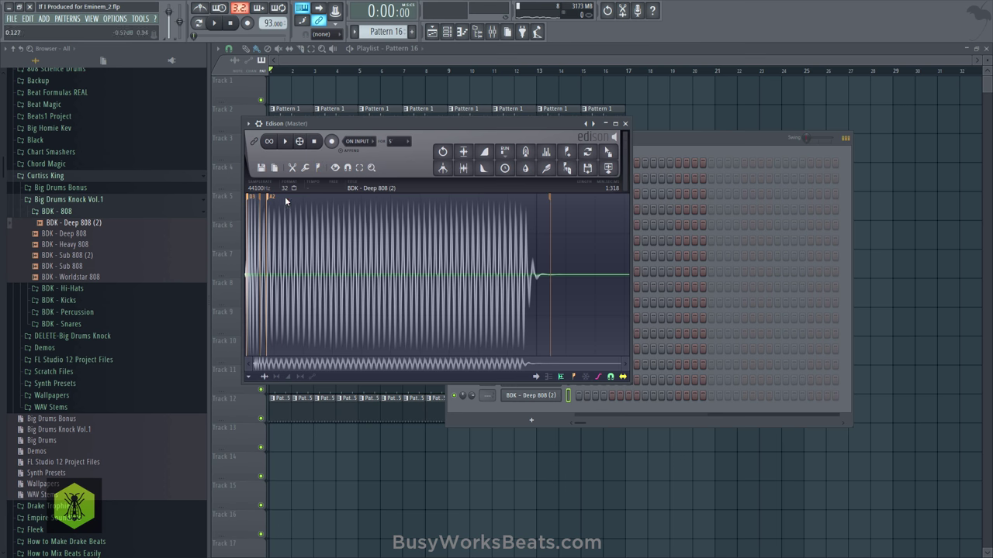
pyautogui.click(627, 124)
# Step: Set the Deep 808 (2) channel's root note to A4, route it to mixer track 16, and save the project
pyautogui.click(306, 169)
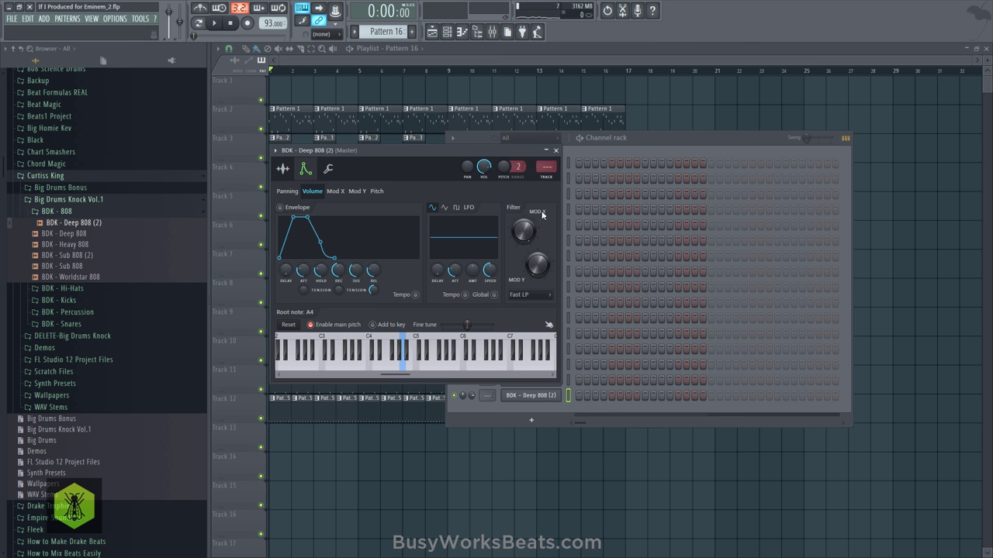
pyautogui.click(557, 149)
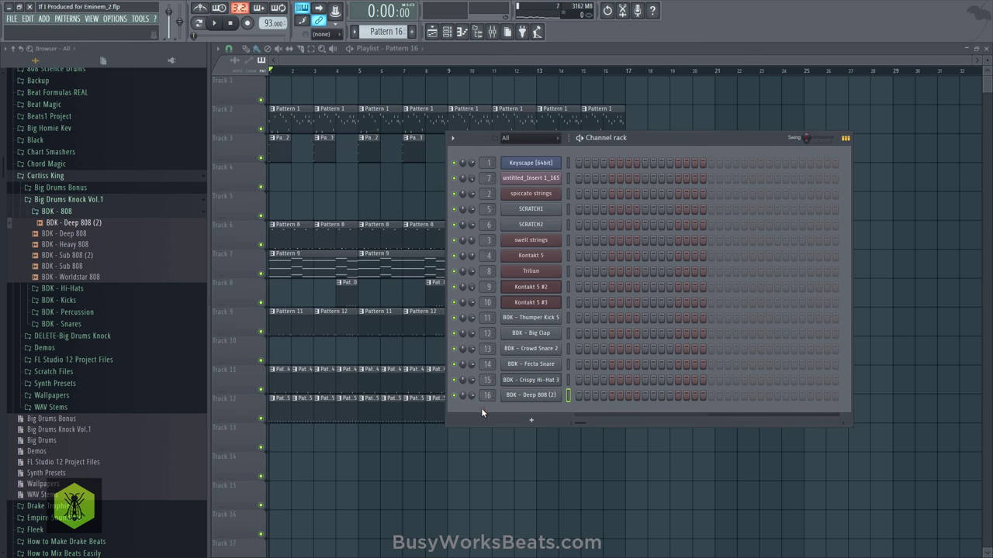
pyautogui.hotkey('ctrl', 's')
# Step: Reopen the Deep 808 (2) channel settings to audition its retuned notes, and close them
pyautogui.click(554, 395)
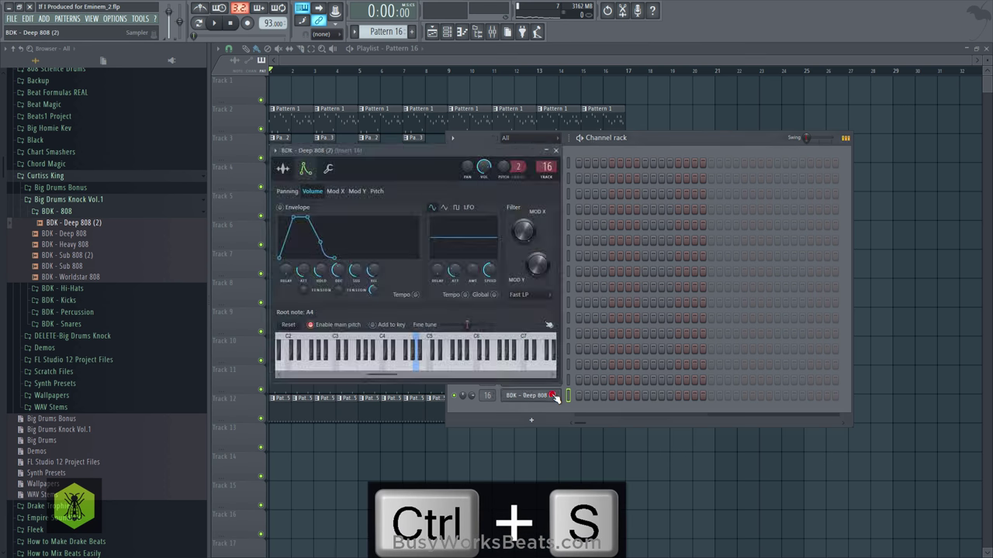
pyautogui.click(554, 396)
pyautogui.click(541, 397)
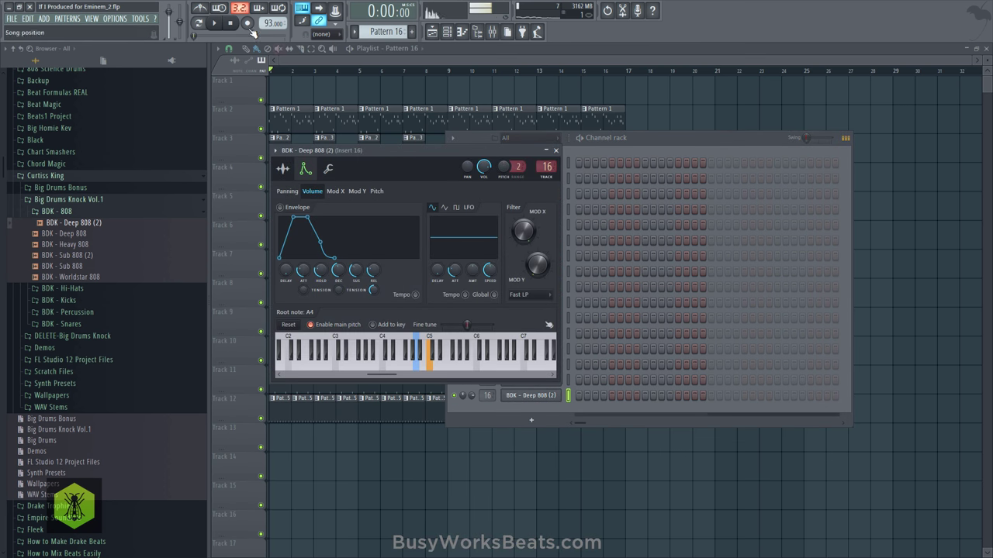
pyautogui.click(556, 152)
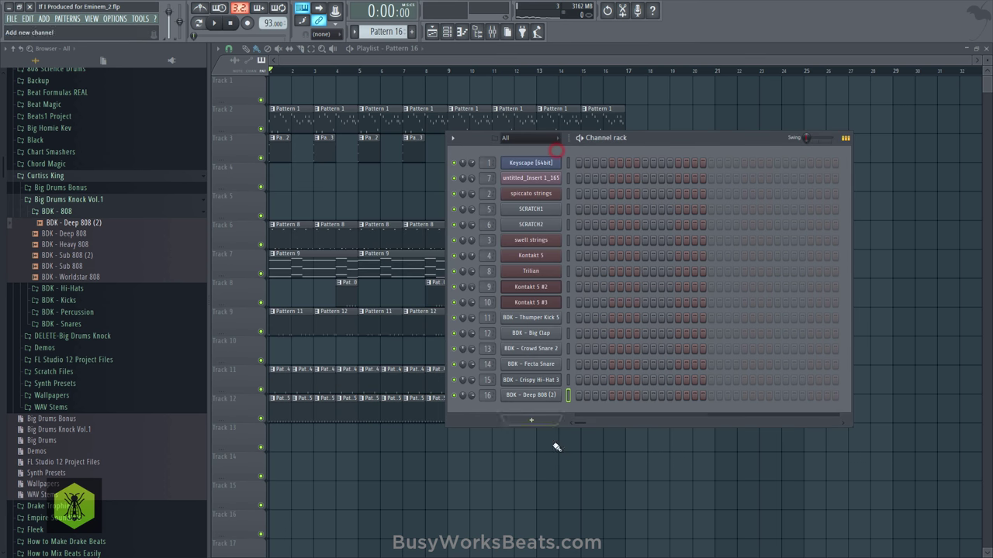
# Step: Place Pattern 16 at bar 1 of Track 13 and draw an A6 note at its start in the Deep 808 (2) piano roll
pyautogui.click(541, 476)
pyautogui.click(447, 31)
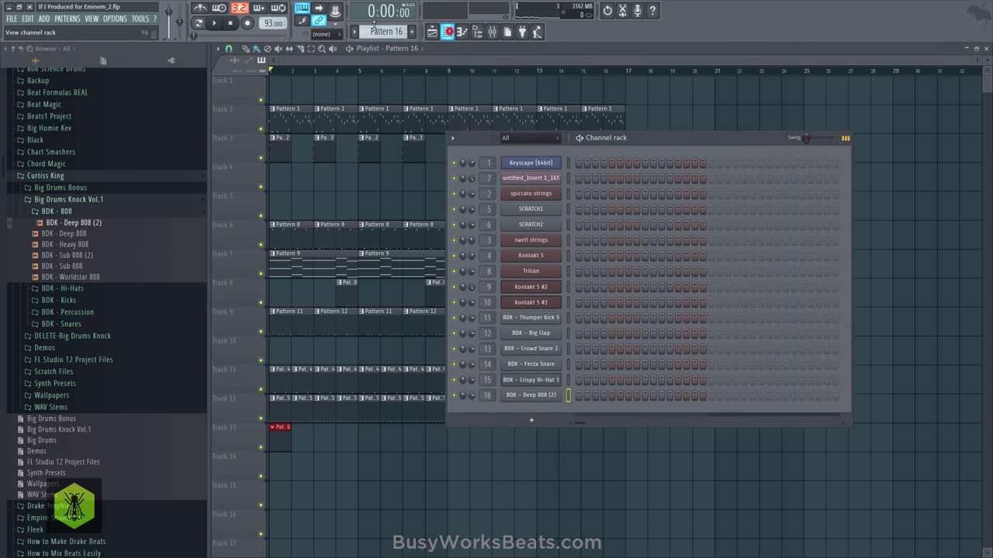
pyautogui.rightClick(549, 398)
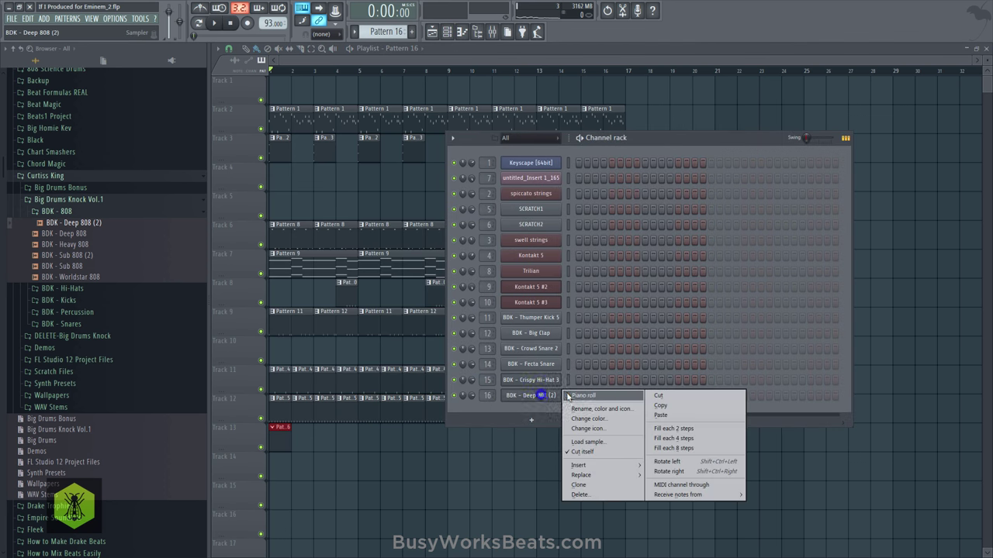
pyautogui.click(569, 398)
pyautogui.press('space')
pyautogui.scroll(-2, 242, 227)
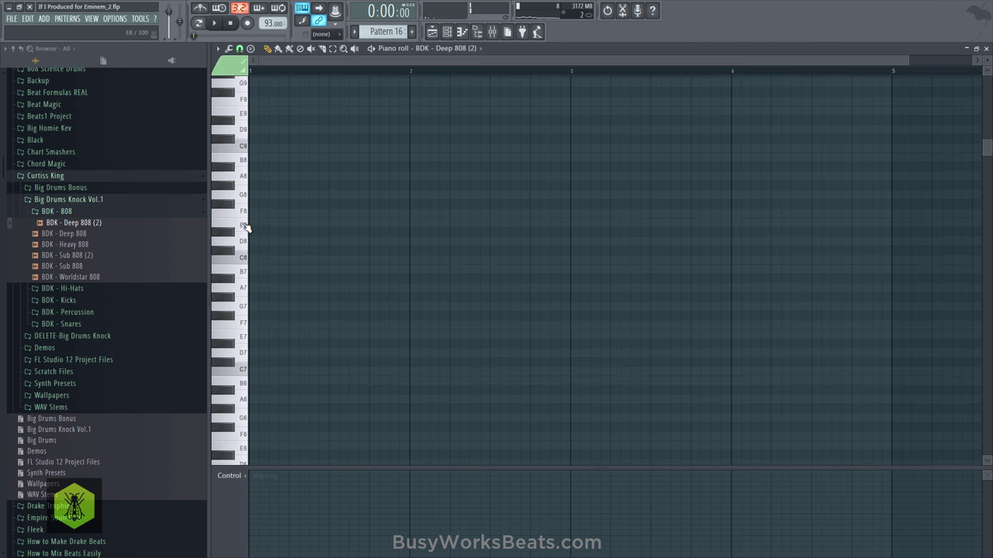
pyautogui.click(242, 298)
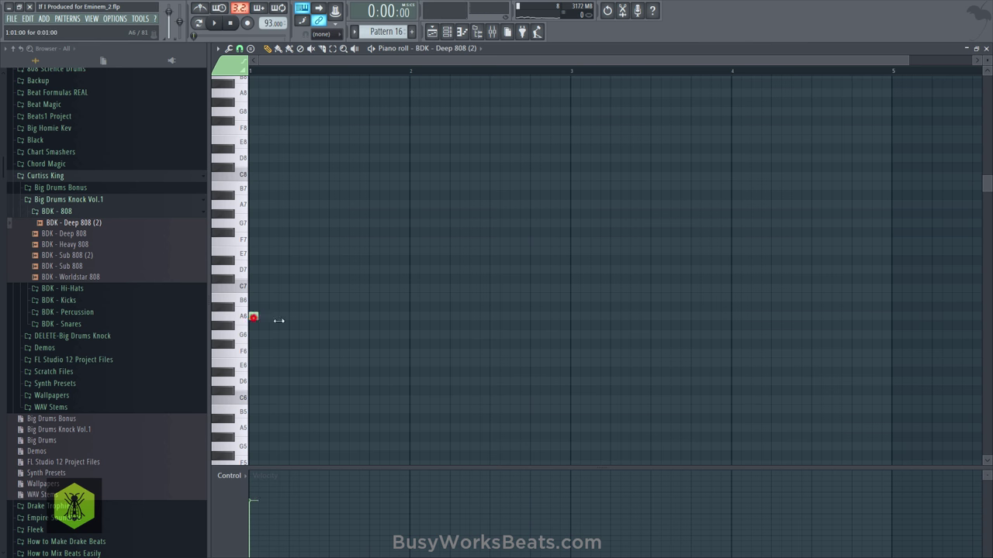
pyautogui.click(986, 49)
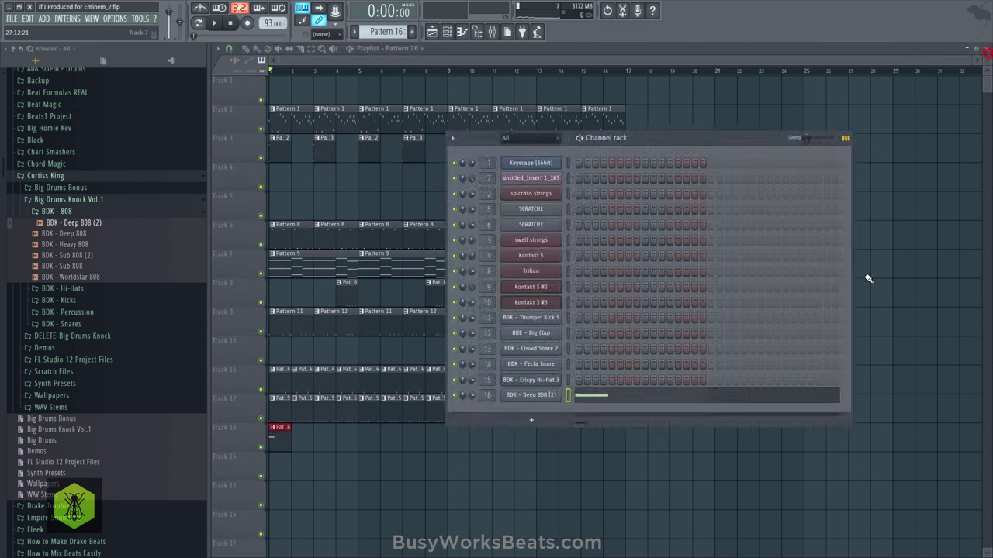
# Step: Add Deep 808 (2) notes four steps long: A6 at 1:11 and 2:01, and G#6 at 2:11, playing the song to check the rhythm
pyautogui.click(865, 276)
pyautogui.click(448, 32)
pyautogui.press('space')
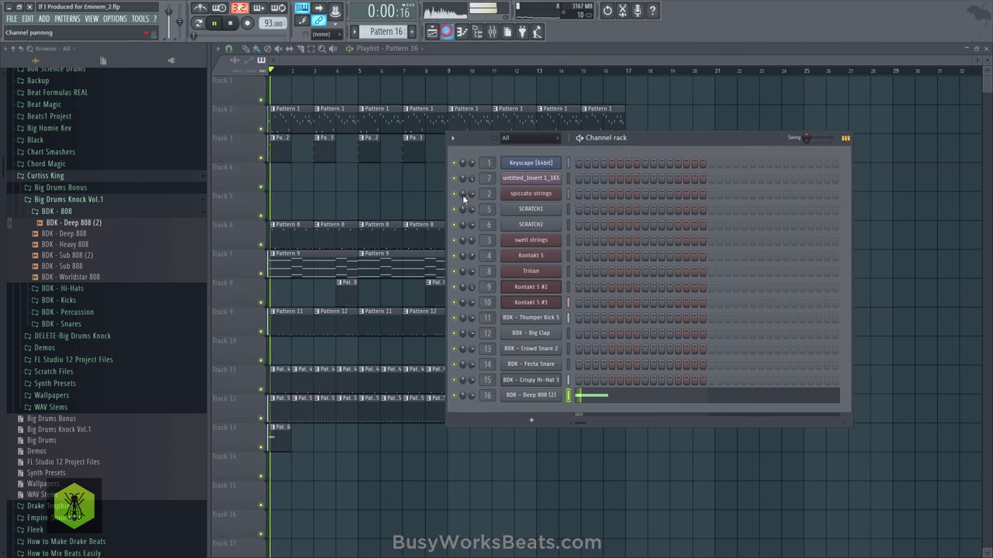
pyautogui.click(613, 395)
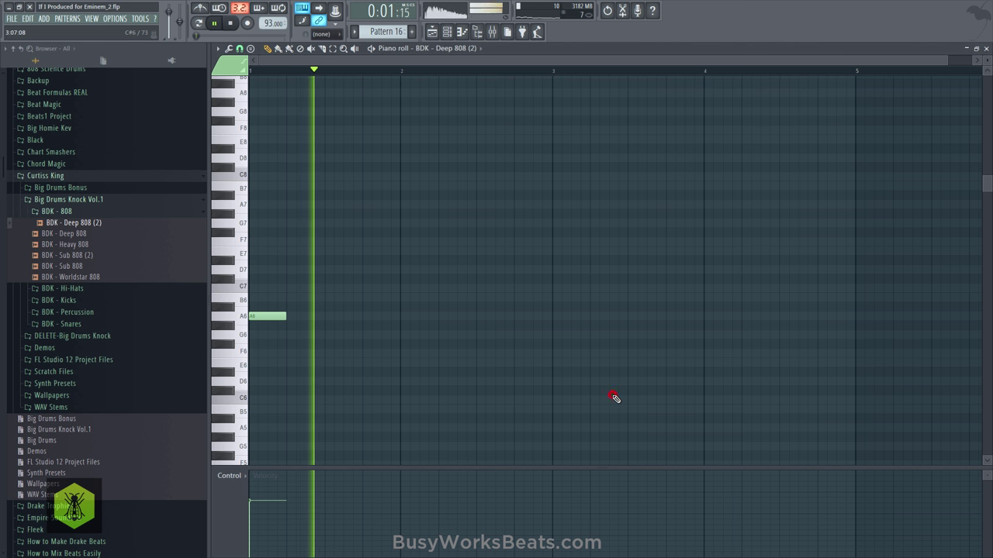
pyautogui.click(347, 317)
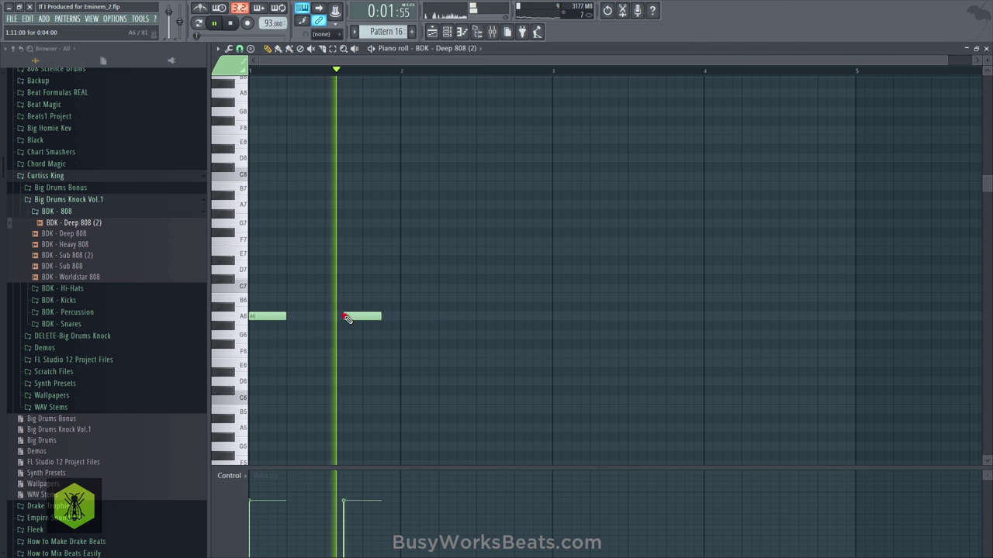
pyautogui.click(401, 316)
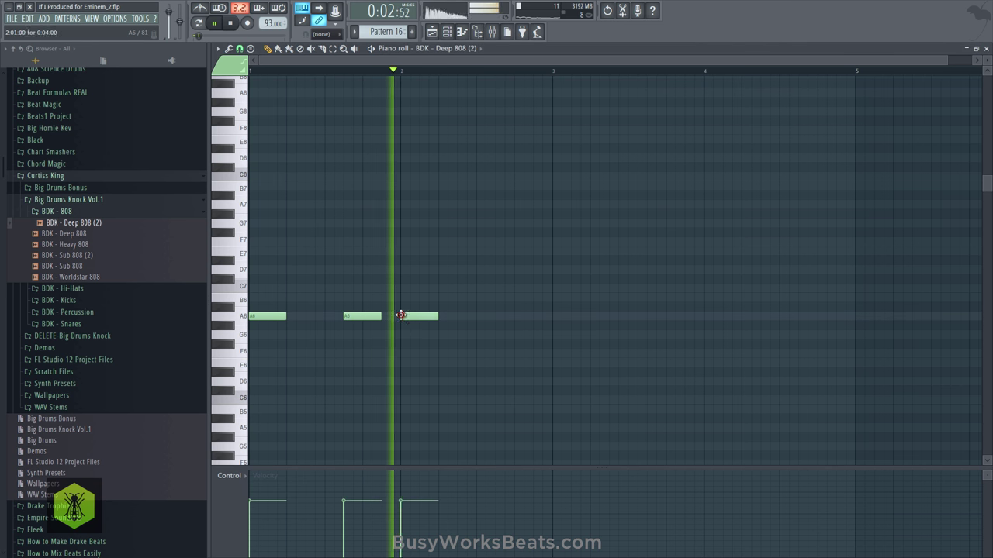
pyautogui.press('space')
pyautogui.click(497, 316)
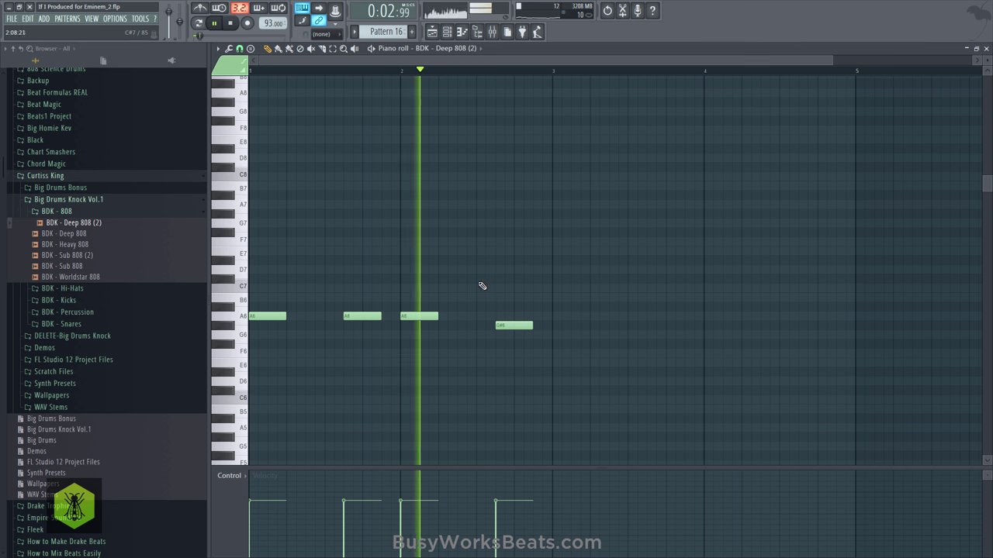
pyautogui.press('space')
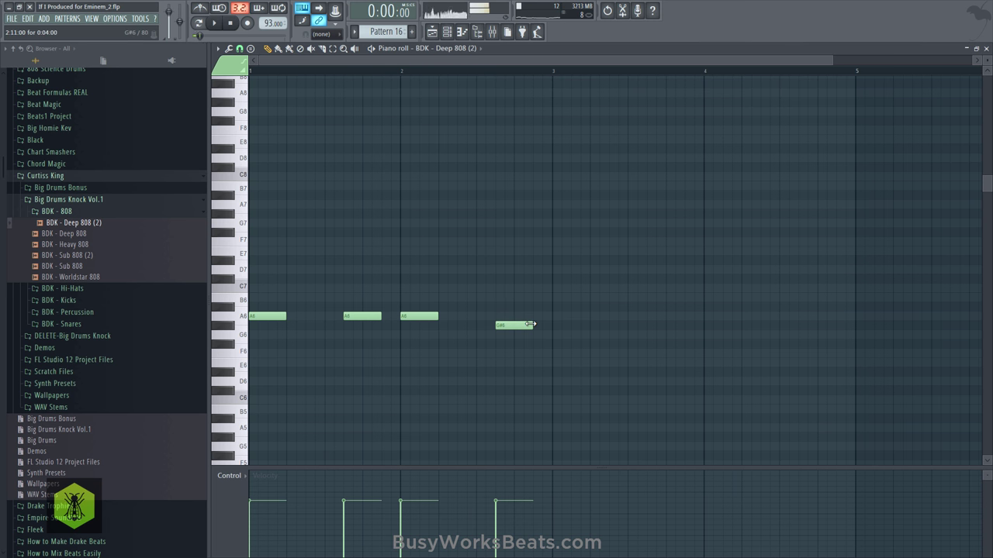
# Step: Repeat the two-bar 808 phrase in bars 3 and 4, shorten its last note, add short G#6 notes at 4:14 and 4:15, and save
pyautogui.moveTo(563, 341); pyautogui.dragTo(559, 316)
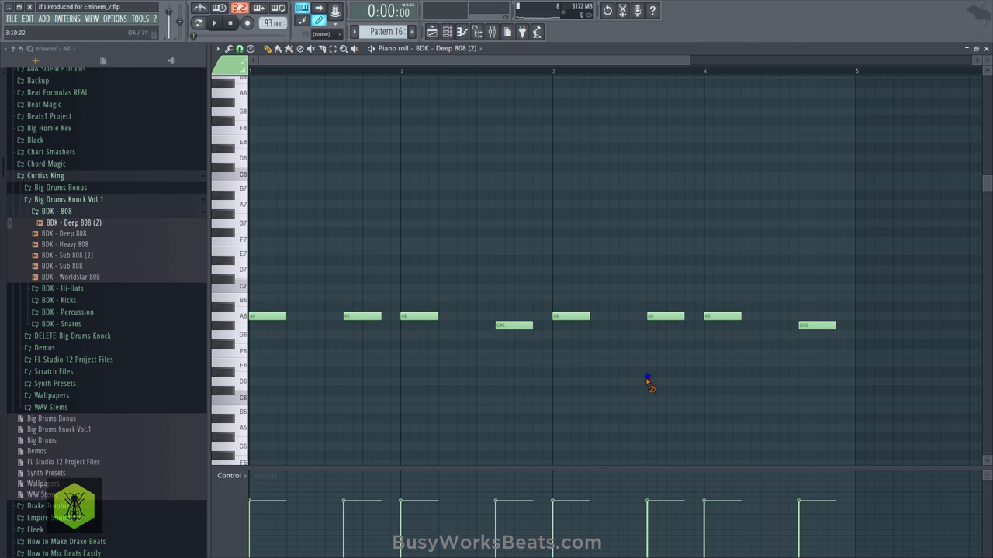
pyautogui.click(706, 73)
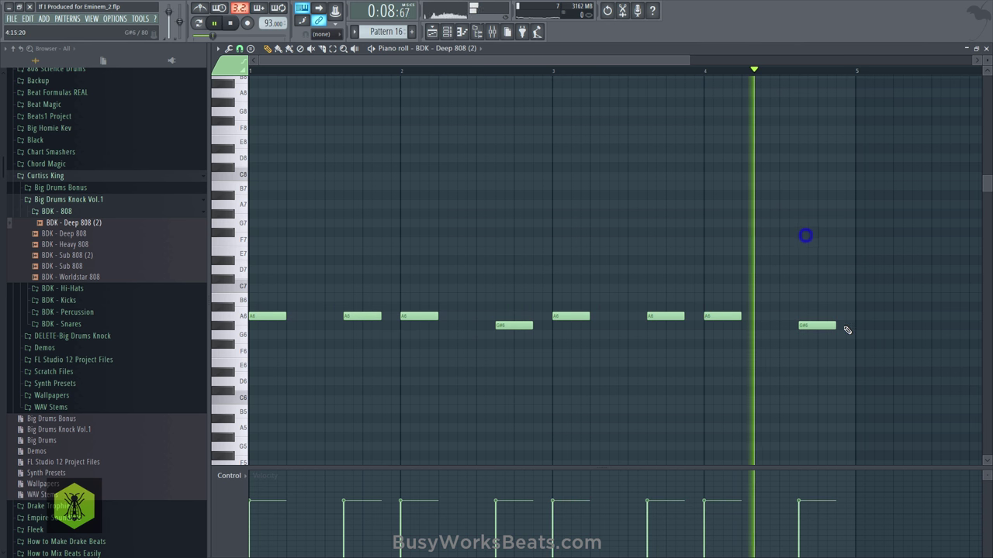
pyautogui.moveTo(835, 324); pyautogui.dragTo(822, 327)
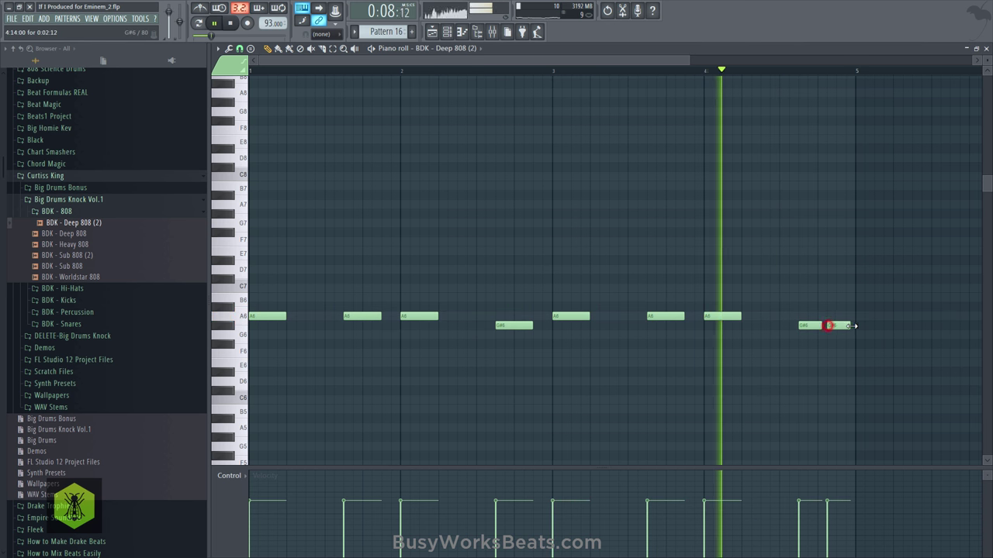
pyautogui.click(828, 326)
pyautogui.click(840, 327)
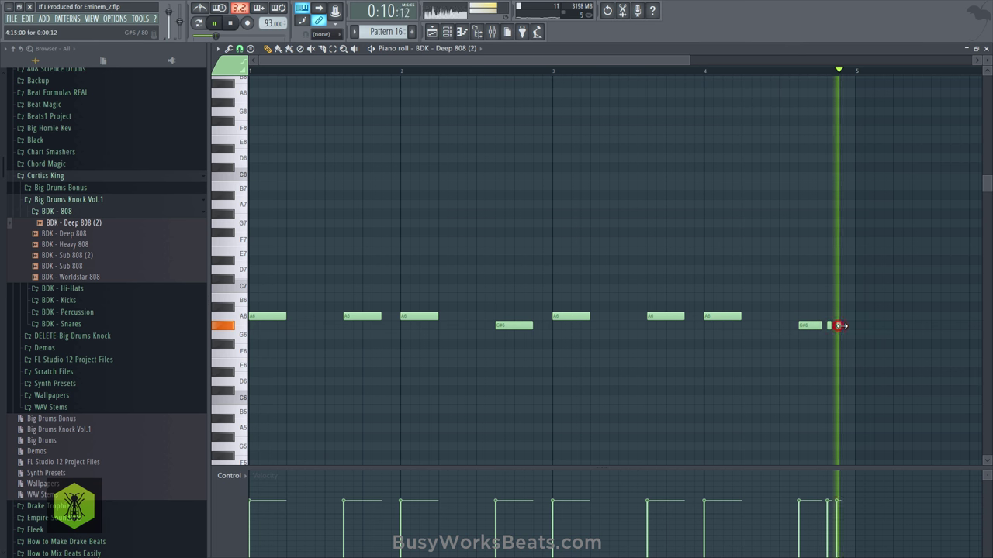
pyautogui.hotkey('ctrl', 's')
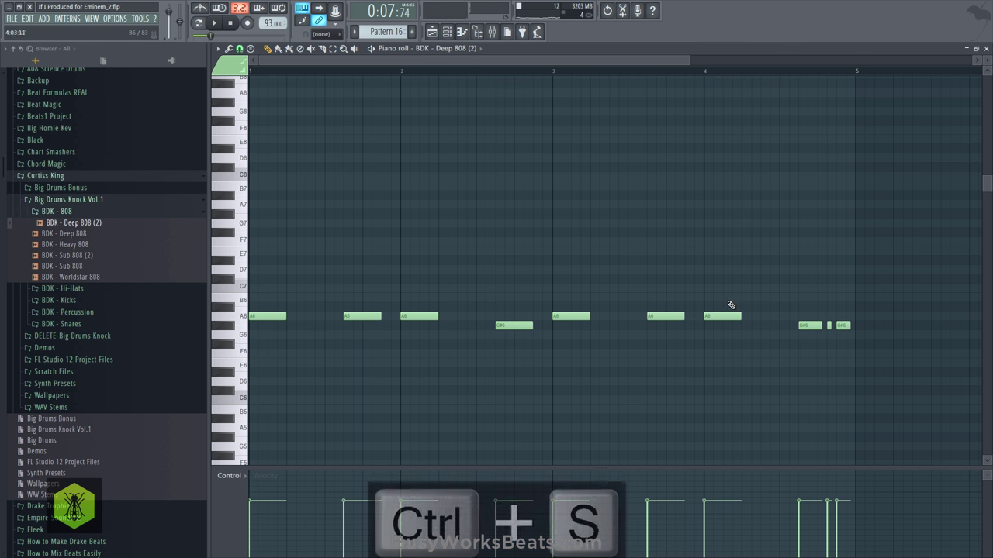
# Step: Transpose the Deep 808 (2) notes down two octaves, and close the piano roll and channel rack
pyautogui.hotkey('ctrl', 'Down')
pyautogui.hotkey('ctrl', 'Down')
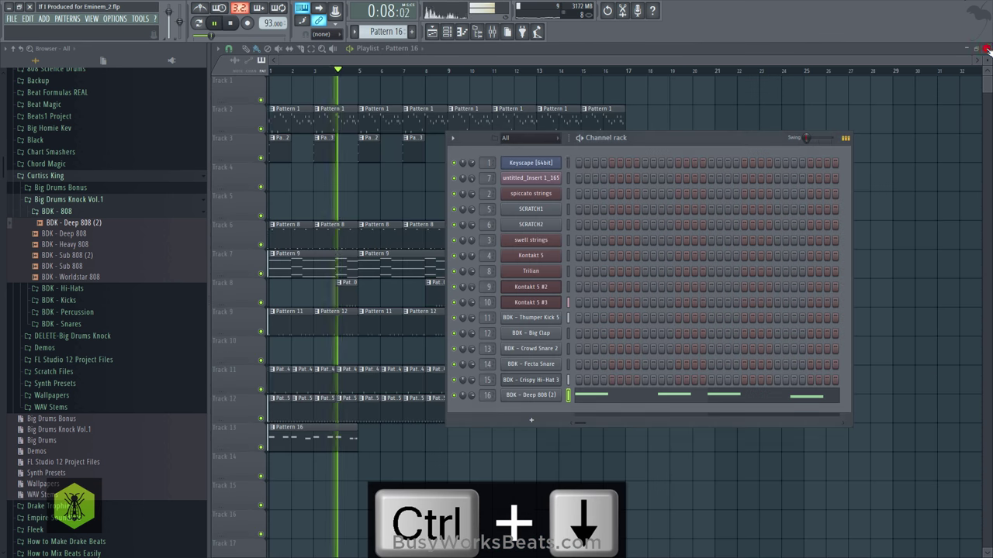
pyautogui.press('F6')
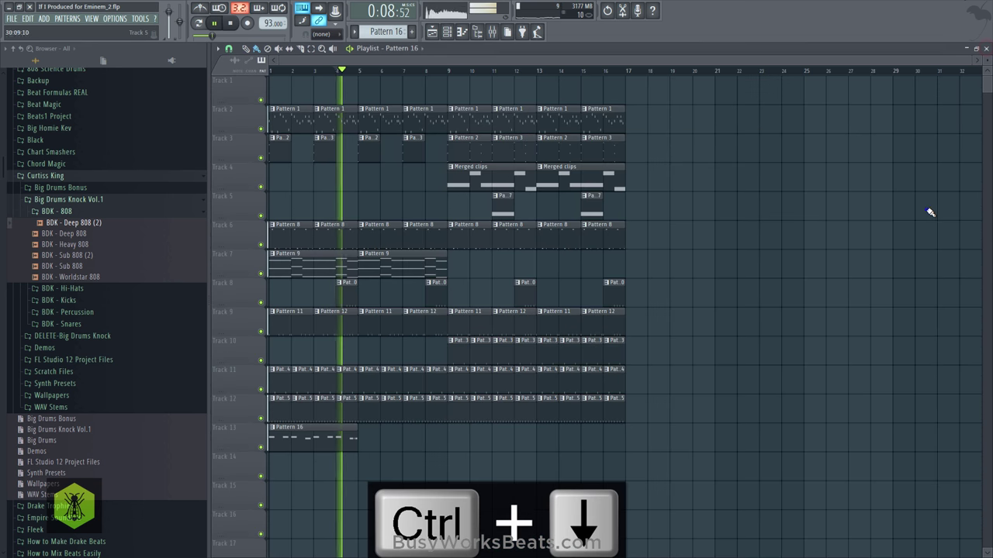
# Step: Repeat Pattern 16 on Track 13 at bars 5, 9 and 13
pyautogui.click(370, 437)
pyautogui.click(449, 444)
pyautogui.click(539, 439)
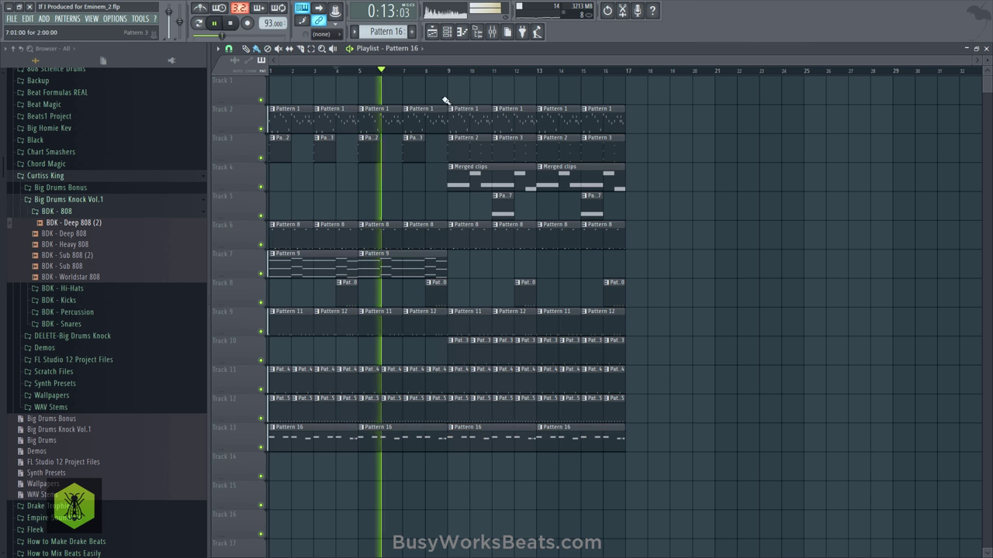
# Step: Check the 808's mixer level during playback, then hide the file browser and save the project
pyautogui.press('F6')
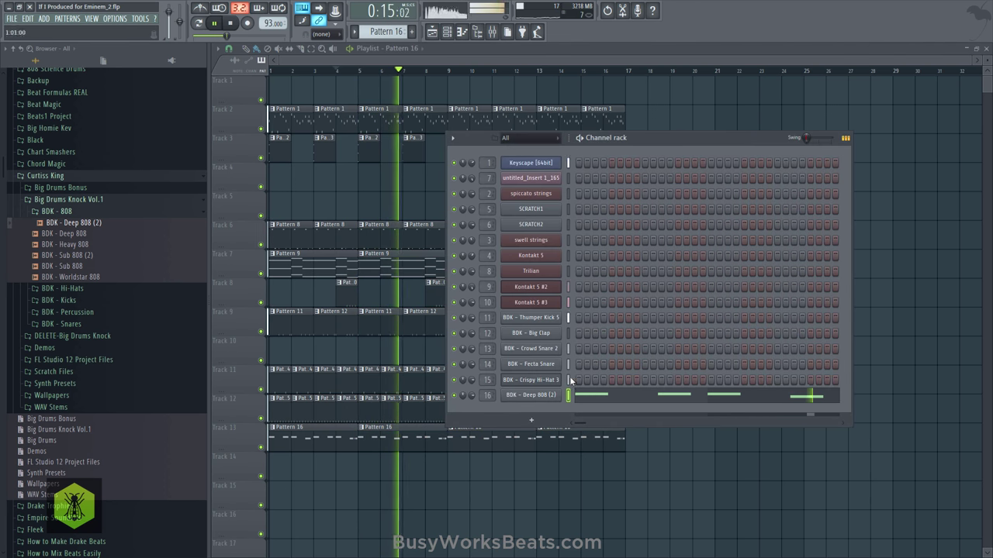
pyautogui.press('F6')
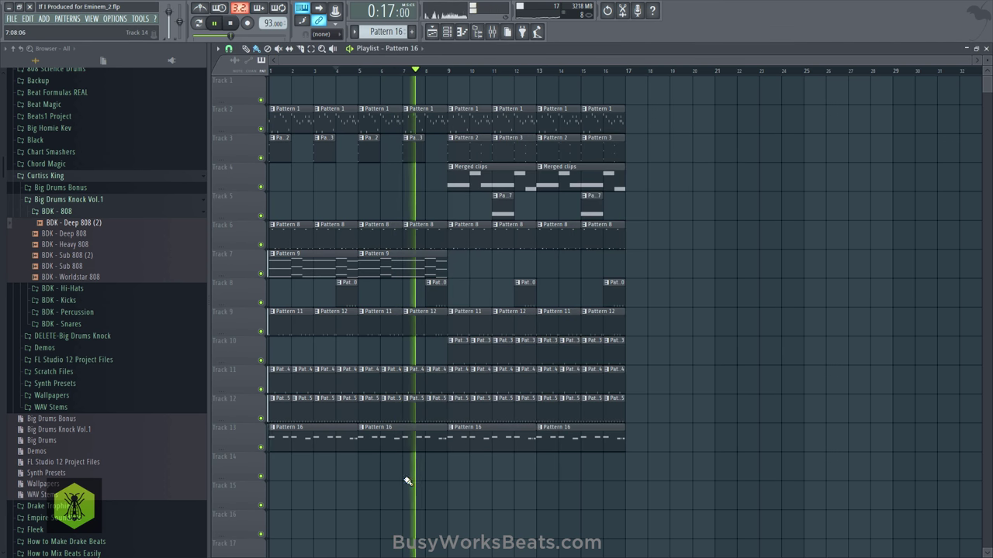
pyautogui.press('F9')
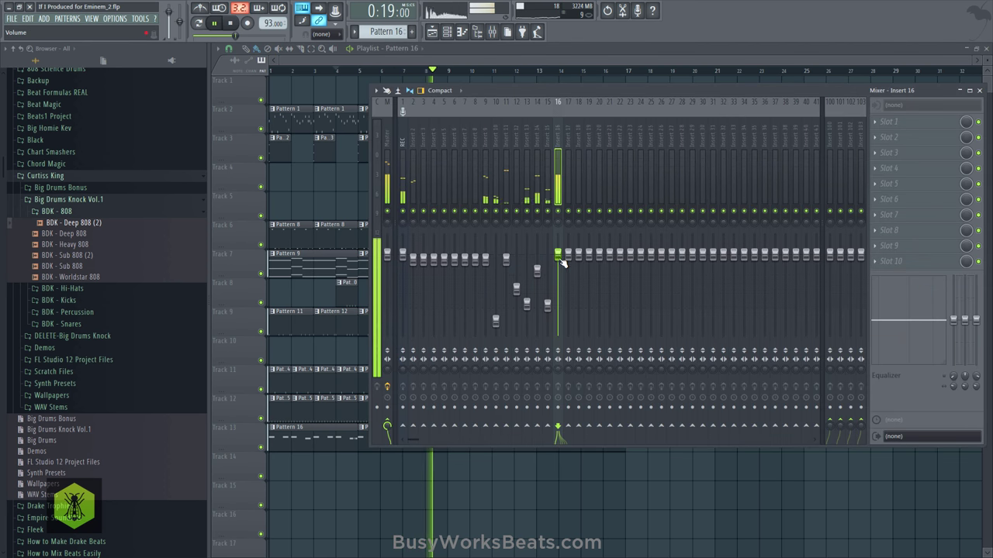
pyautogui.press('F9')
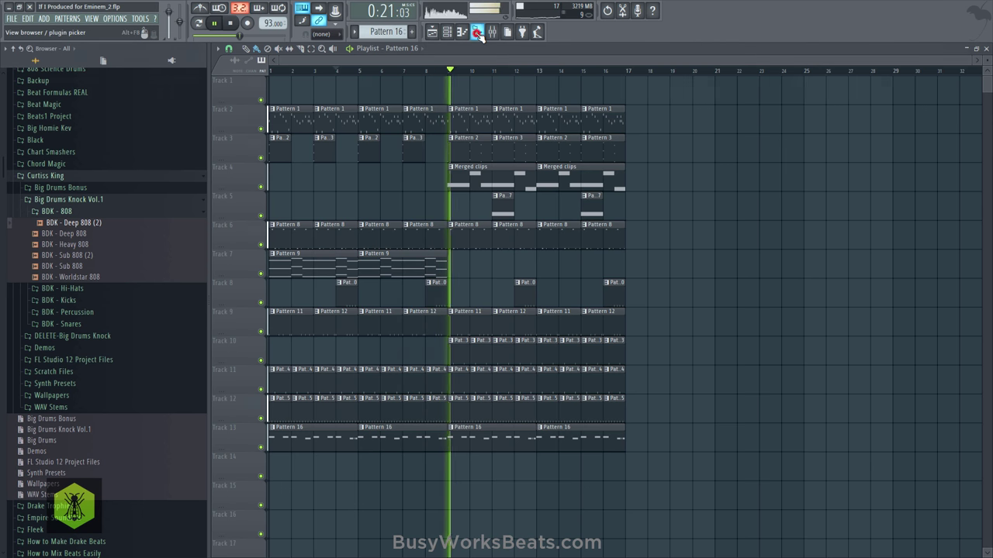
pyautogui.hotkey('alt', 'F8')
pyautogui.press('space')
pyautogui.hotkey('ctrl', 's')
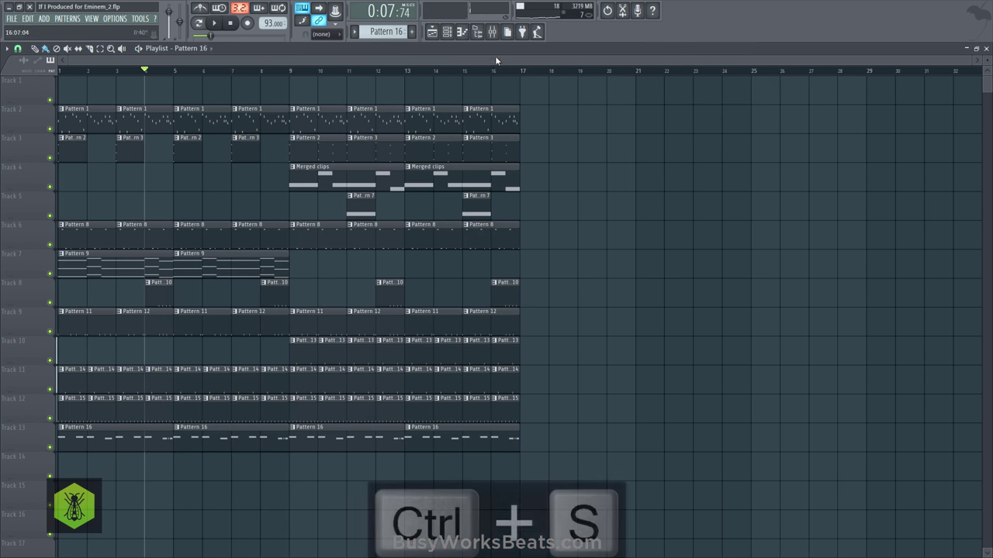
# Step: Remove the Pattern 16 clips from bars 1 to 8 of Track 13, and save the project
pyautogui.click(491, 32)
pyautogui.press('space')
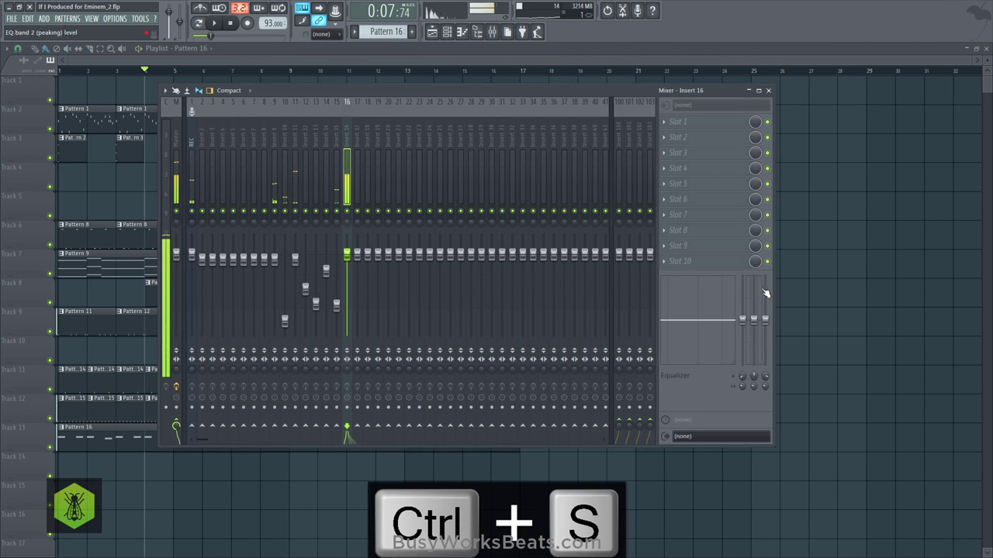
pyautogui.click(831, 277)
pyautogui.press('space')
pyautogui.rightClick(198, 450)
pyautogui.hotkey('ctrl', 's')
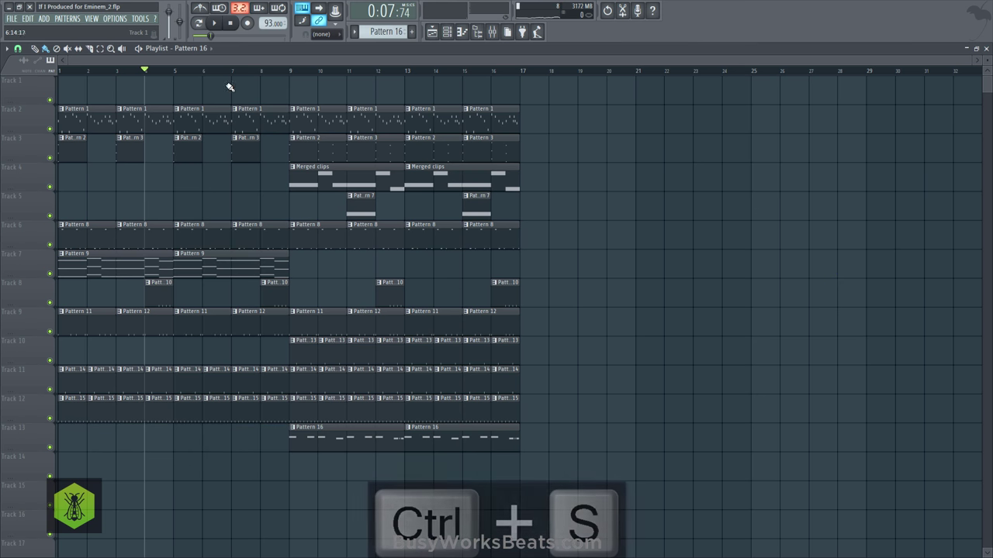
# Step: Play the song from the start and switch to the empty Pattern 17
pyautogui.press('space')
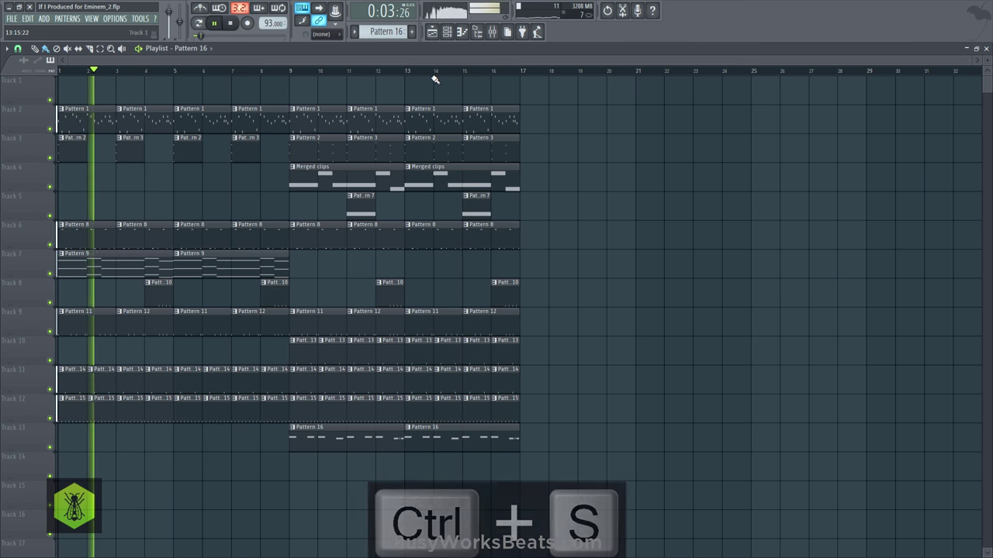
pyautogui.click(447, 32)
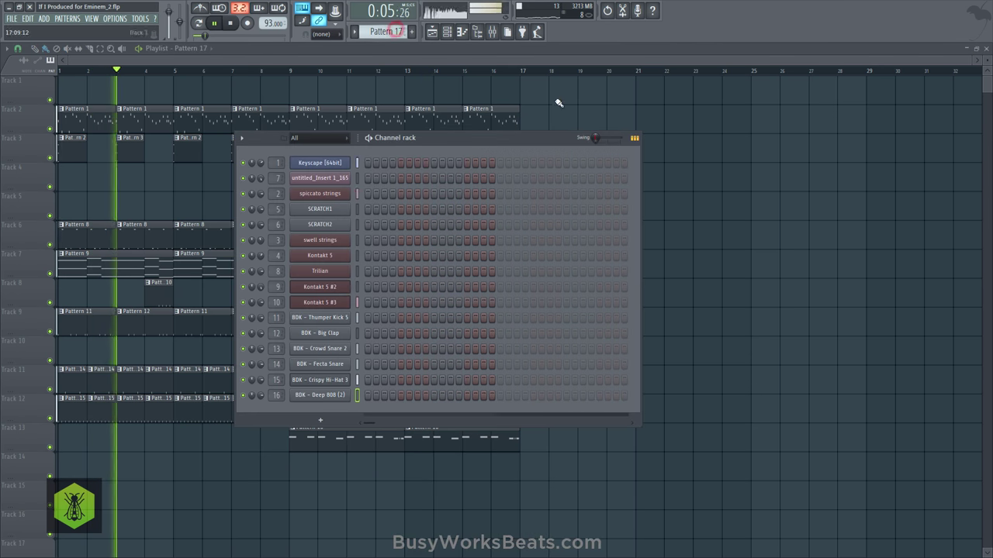
pyautogui.click(675, 96)
# Step: Close the playlist, mixer, plugin and channel rack windows to clear the workspace, and save the project
pyautogui.press('F5')
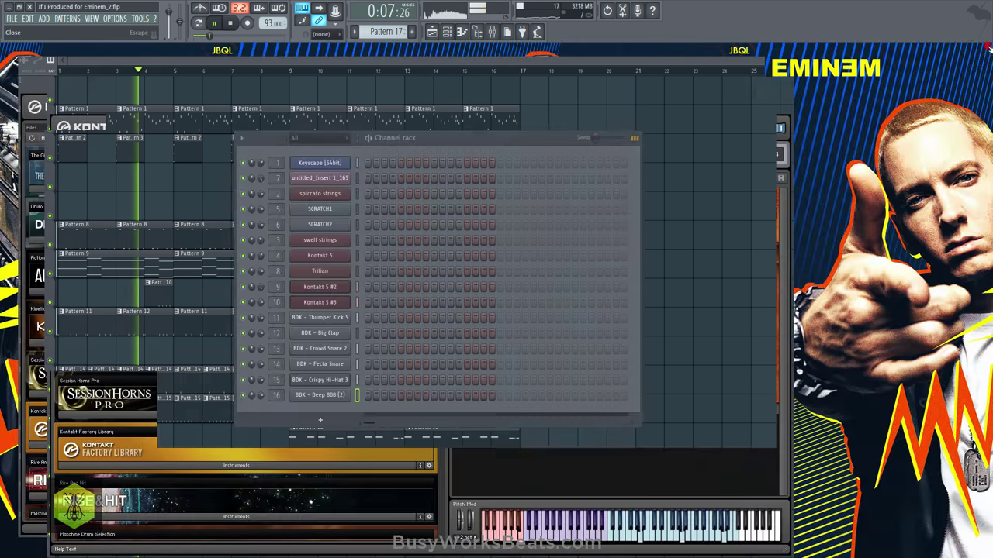
pyautogui.press('F9')
pyautogui.press('F9')
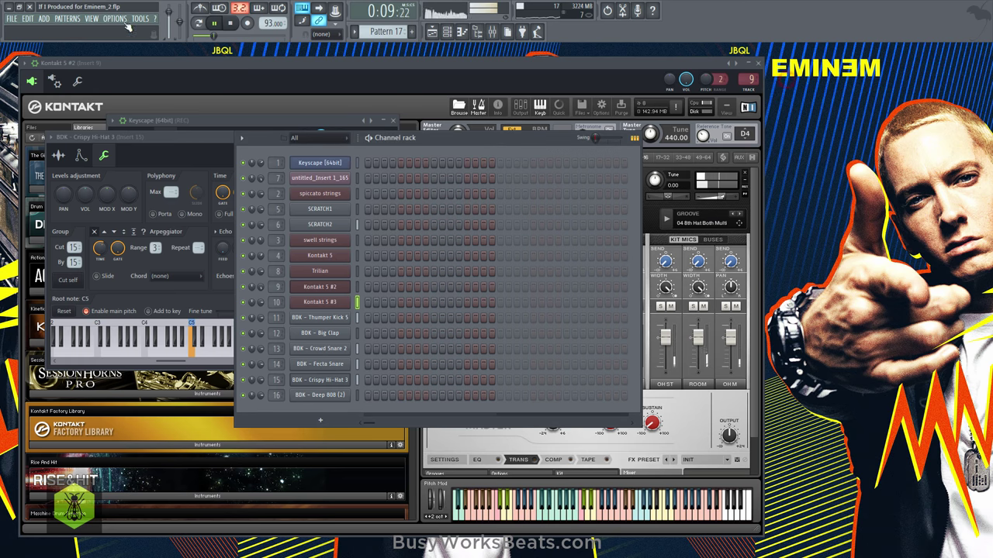
pyautogui.click(90, 18)
pyautogui.click(116, 134)
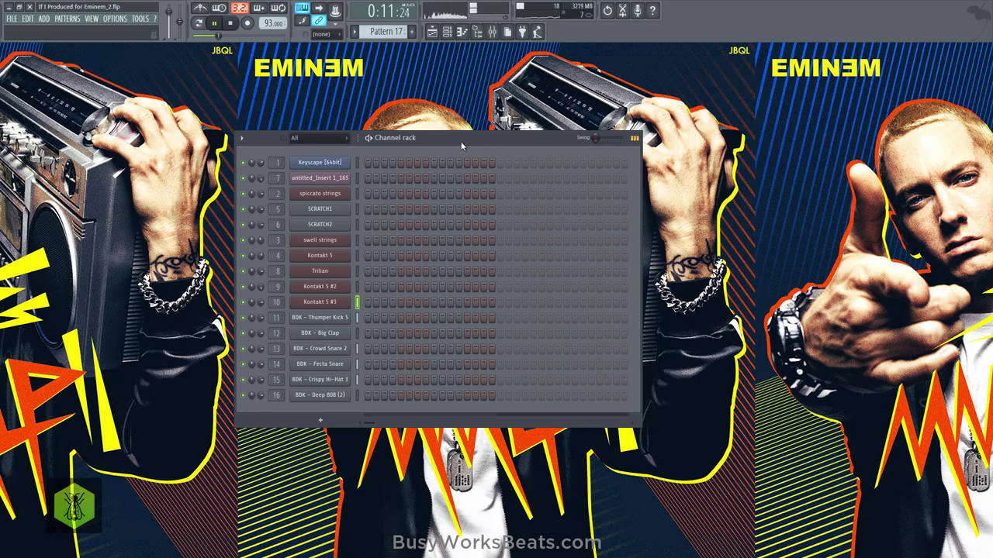
pyautogui.click(449, 35)
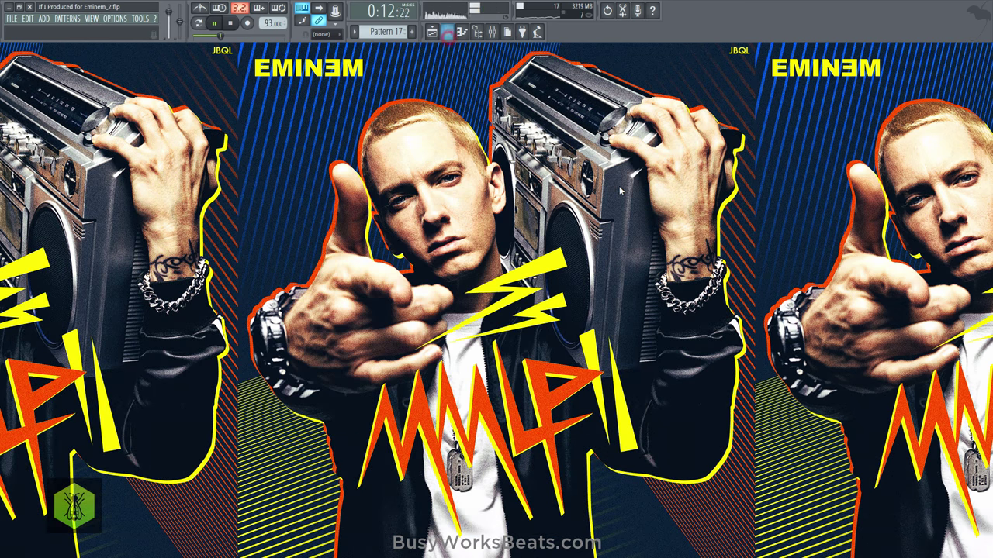
pyautogui.click(98, 23)
pyautogui.click(641, 39)
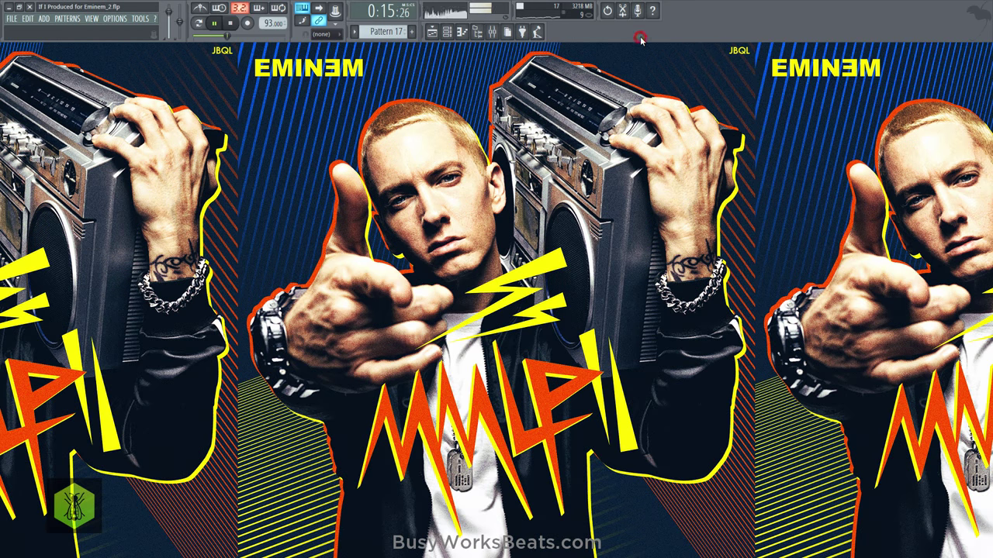
pyautogui.hotkey('ctrl', 's')
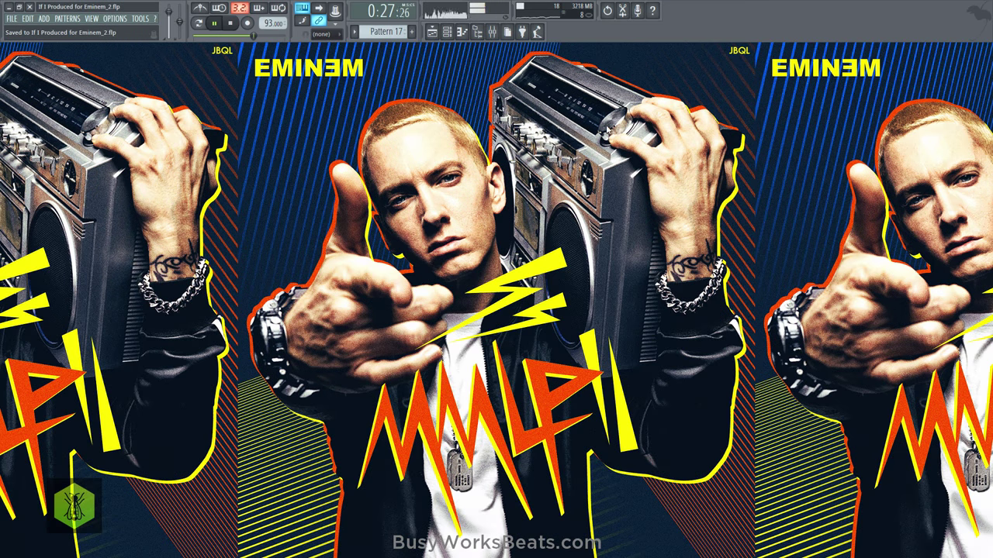
# Step: Check the audio device and buffer settings, close them without changes, and save the project
pyautogui.click(114, 18)
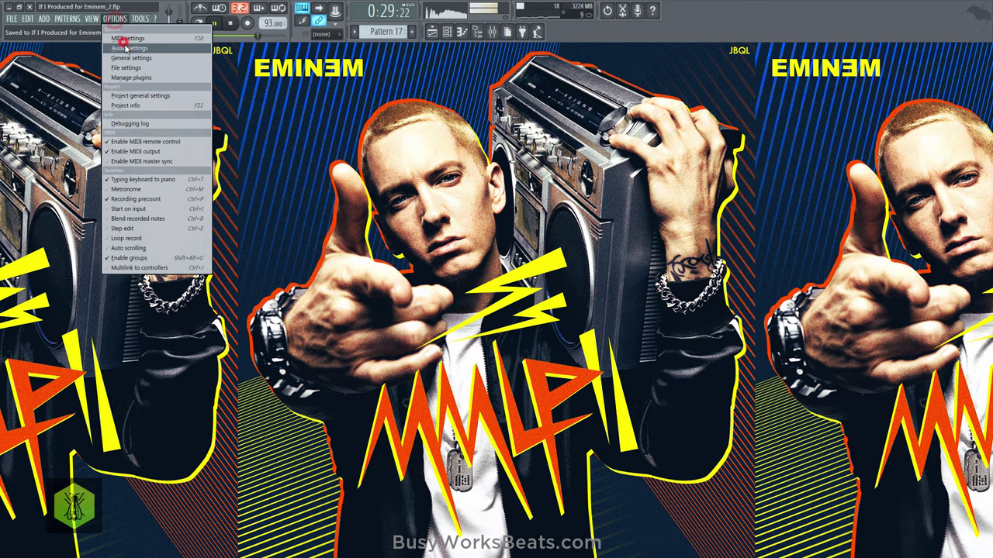
pyautogui.click(124, 39)
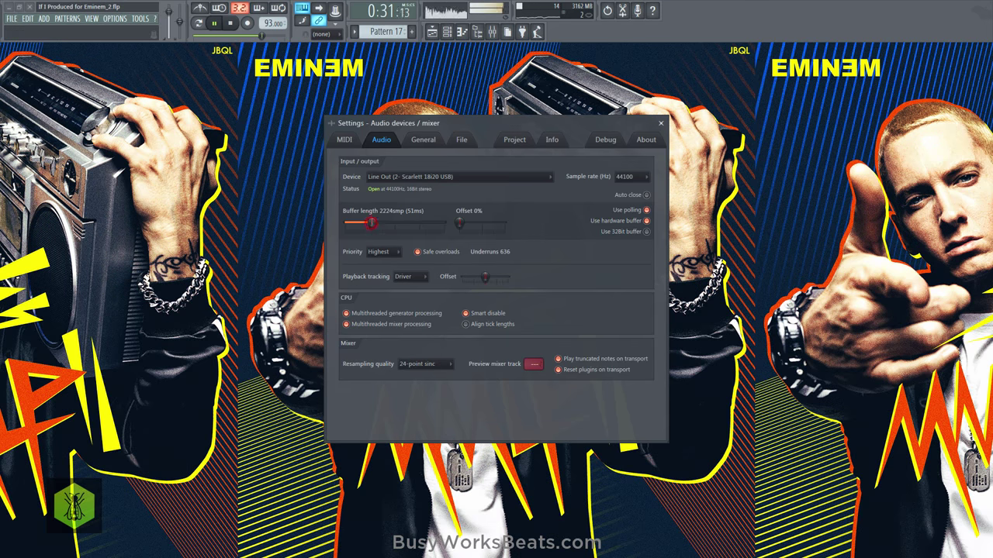
pyautogui.click(660, 123)
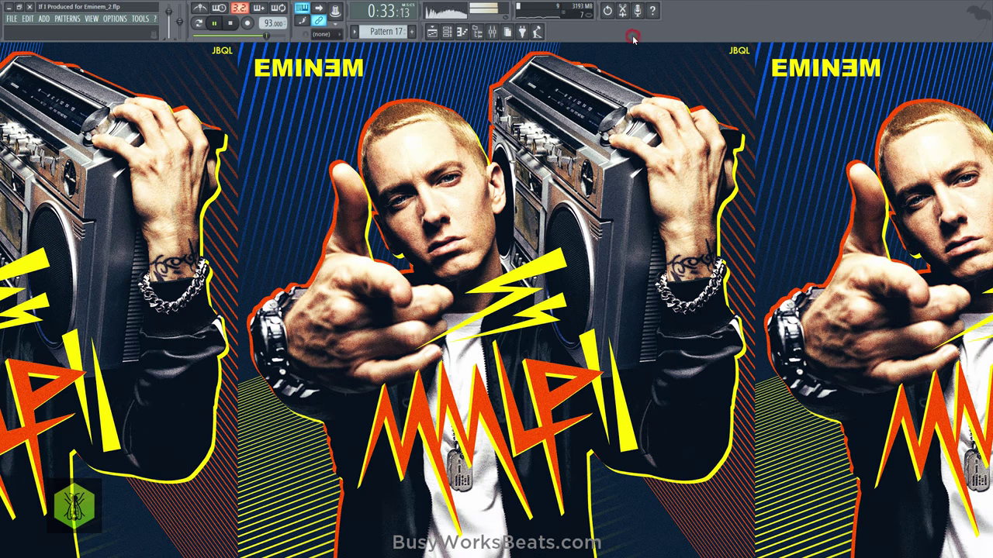
pyautogui.hotkey('ctrl', 's')
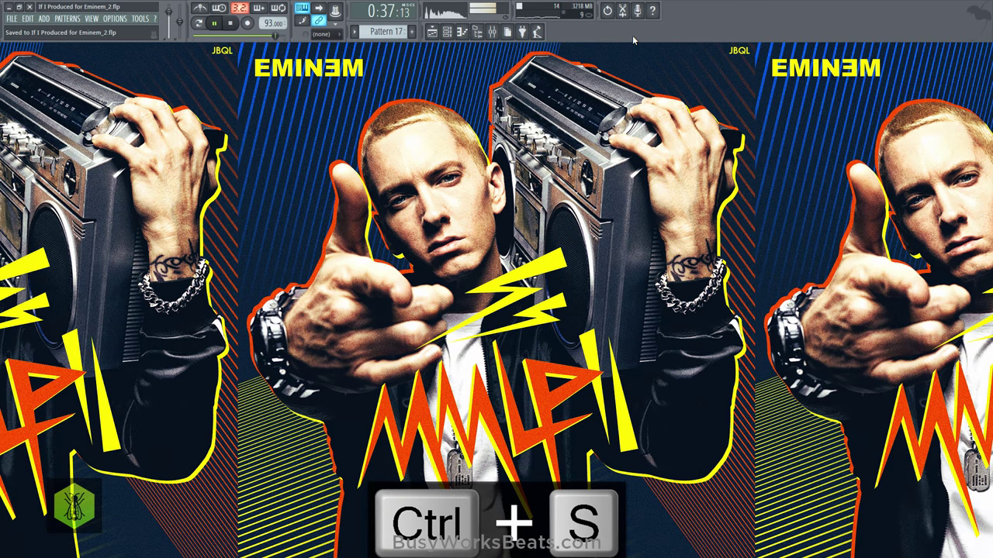
# Step: Stop playback, open the playlist, duplicate all clips from bars 1–16 into bars 17–32, and save the project
pyautogui.press('space')
pyautogui.click(432, 31)
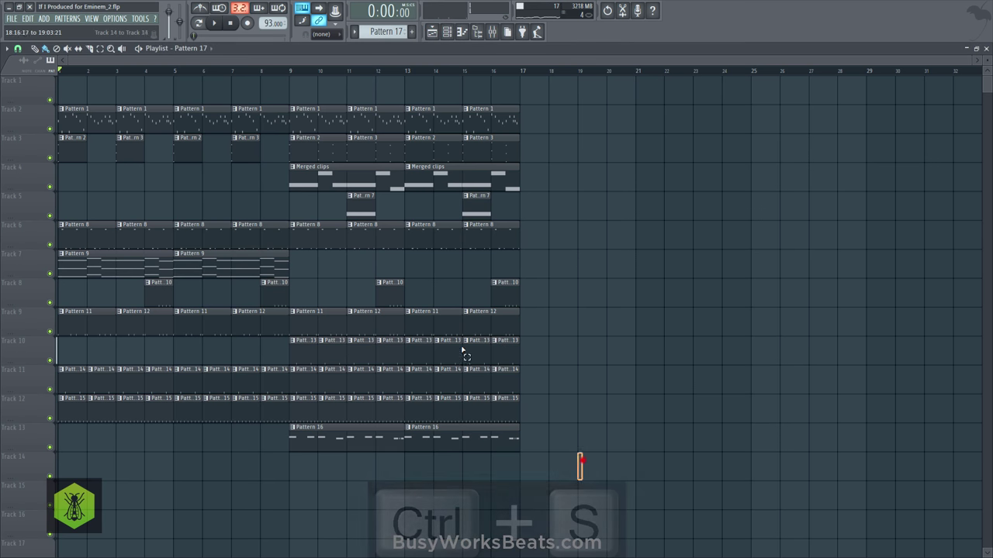
pyautogui.moveTo(582, 477); pyautogui.dragTo(62, 77)
pyautogui.hotkey('ctrl', 'b')
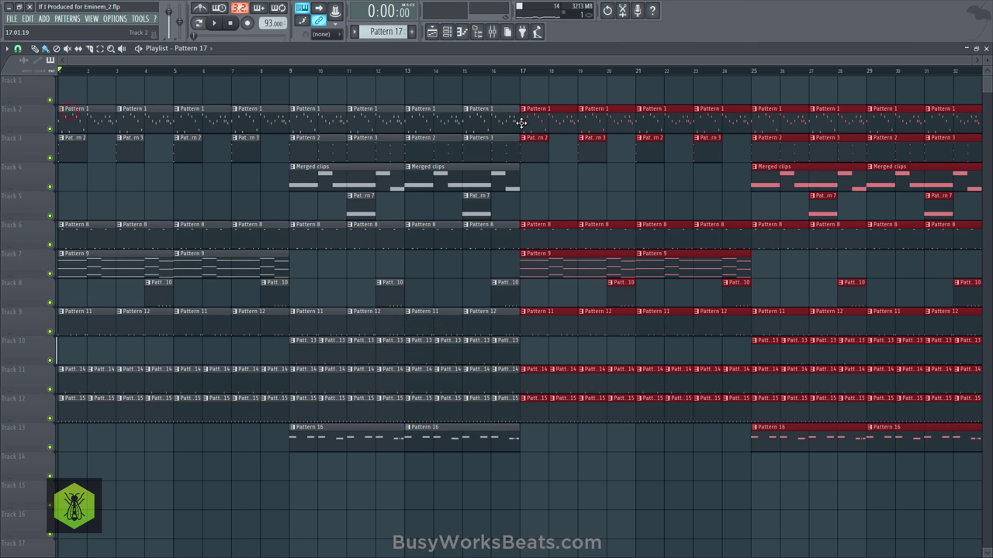
pyautogui.hotkey('ctrl', 's')
# Step: Add a reFX Nexus [64bit] instrument channel to the channel rack
pyautogui.click(446, 32)
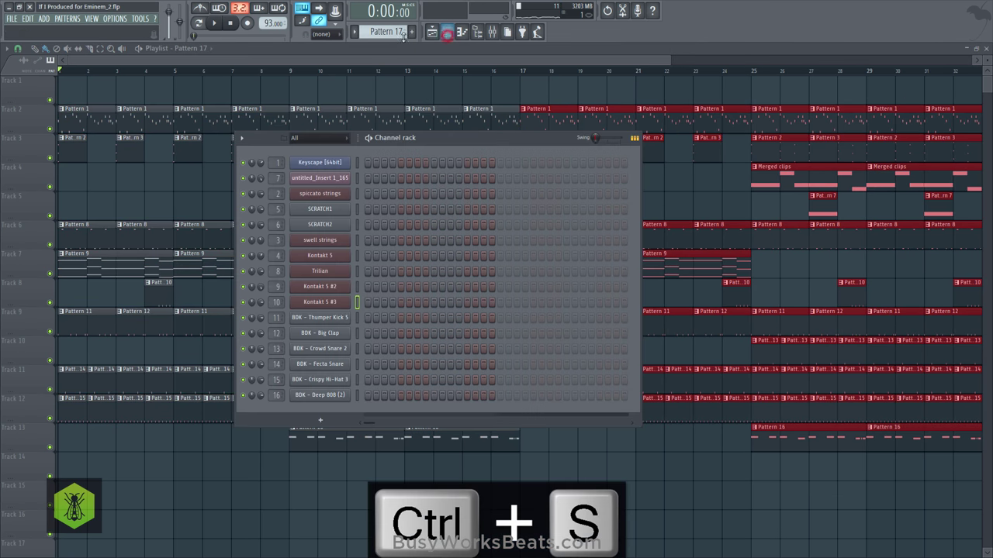
pyautogui.click(327, 419)
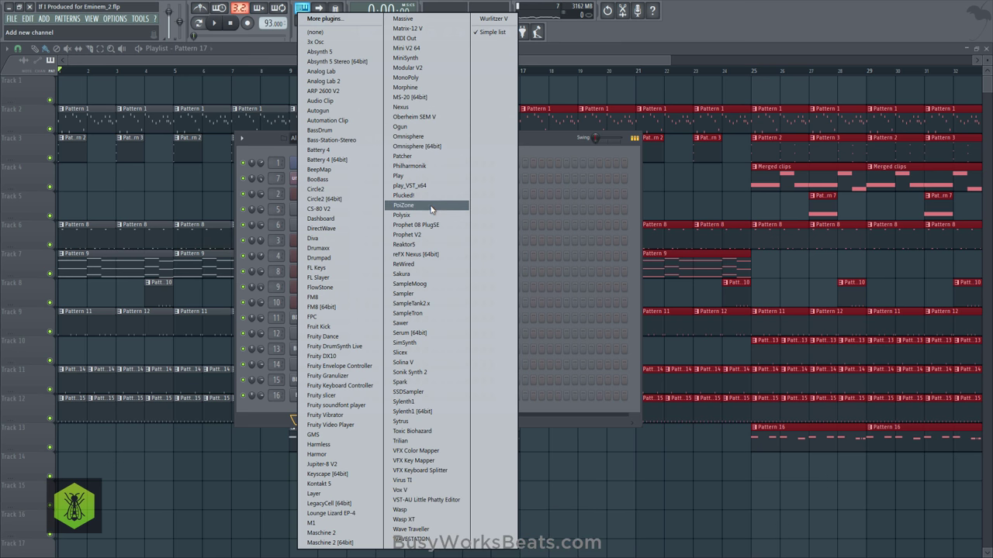
pyautogui.click(422, 258)
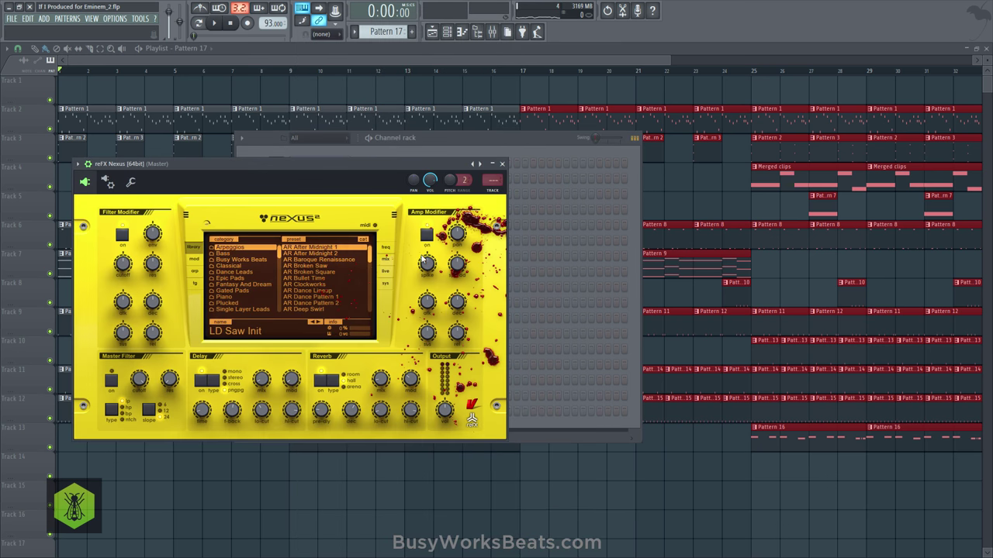
# Step: Load the PN Nexus Grandpiano preset from the Piano category, assign the Nexus channel to mixer track 17, and save the project
pyautogui.click(223, 296)
pyautogui.scroll(-2, 301, 284)
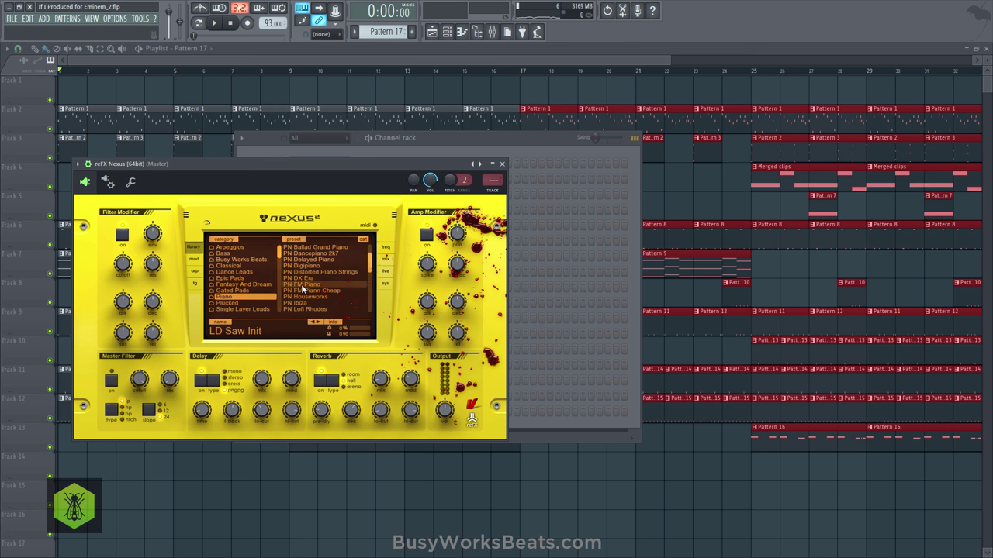
pyautogui.scroll(3, 334, 257)
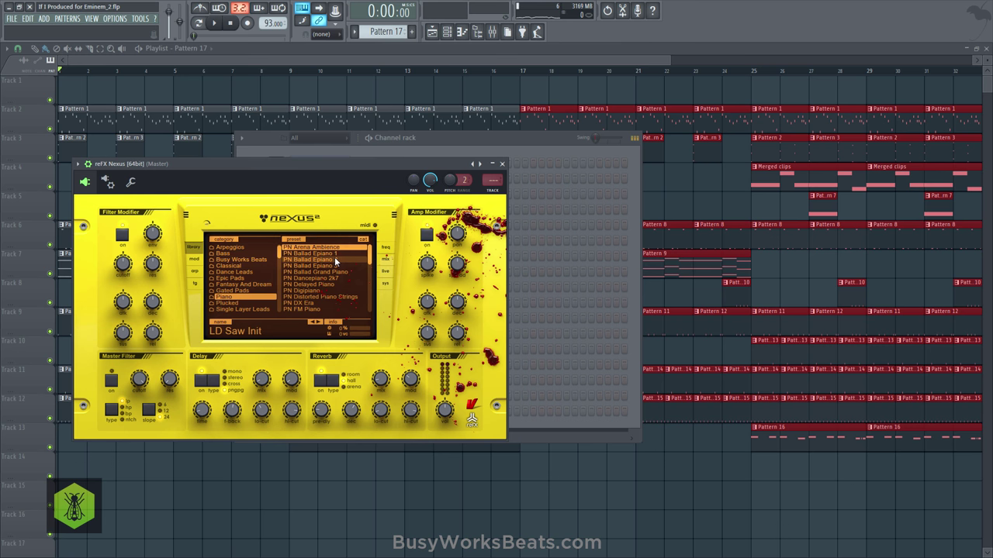
pyautogui.scroll(-4, 335, 263)
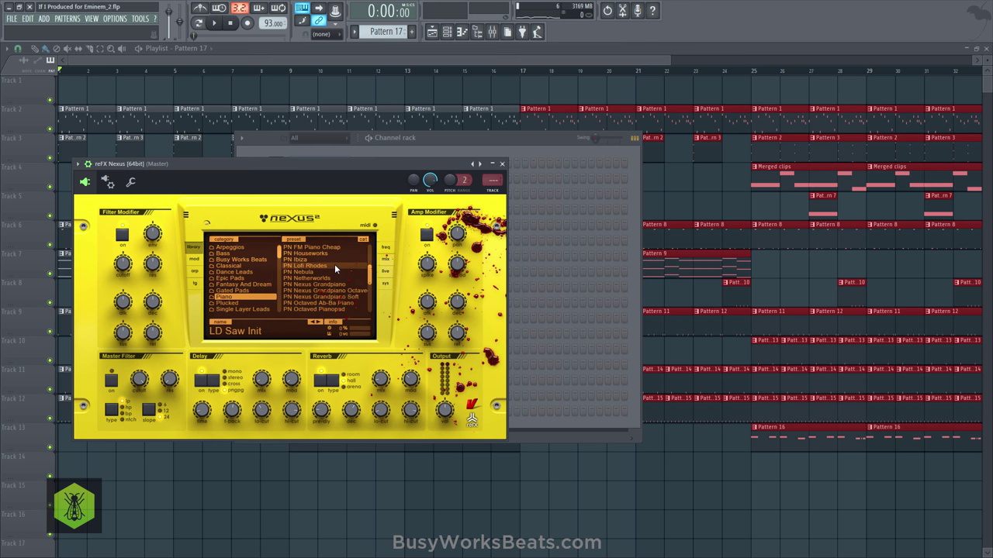
pyautogui.click(342, 285)
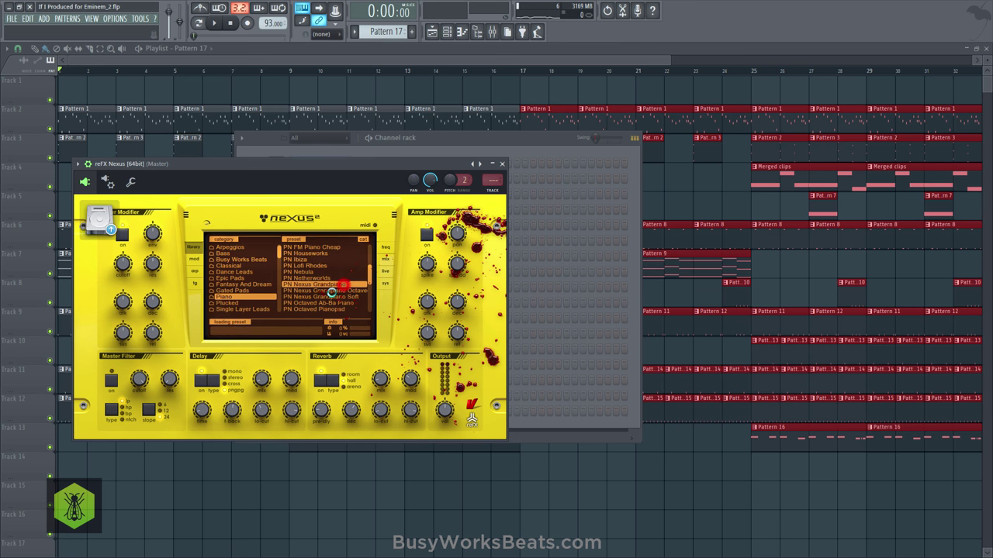
pyautogui.click(502, 164)
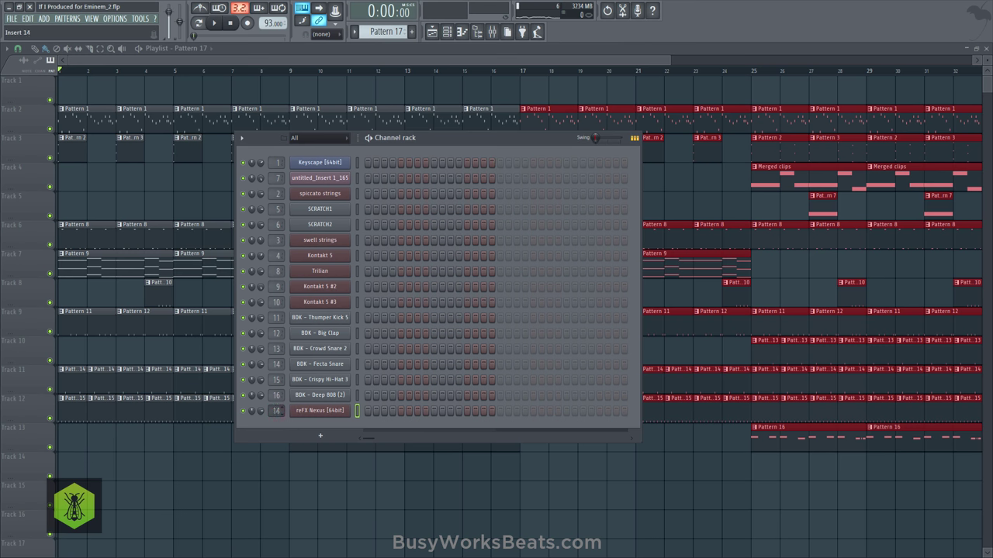
pyautogui.hotkey('ctrl', 's')
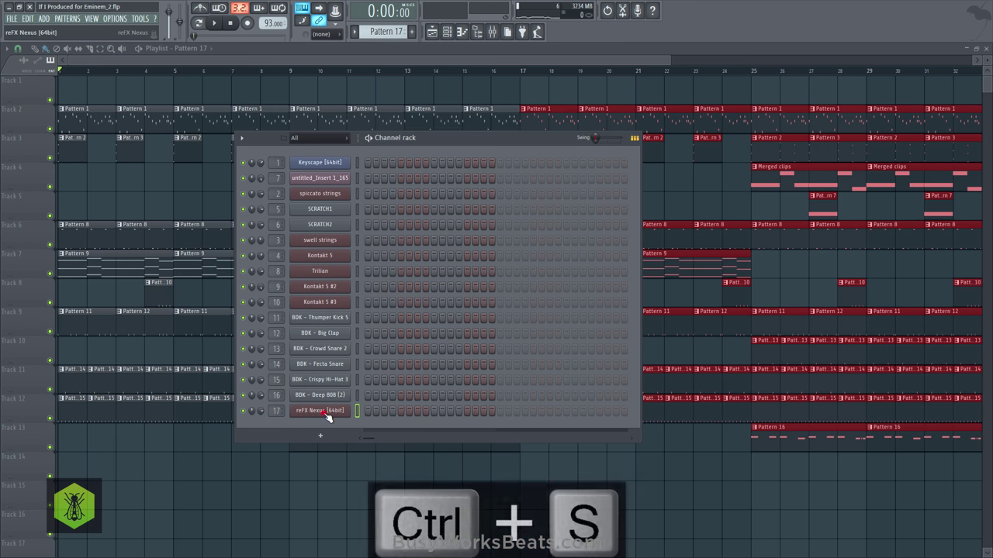
# Step: Rehearse a grand piano part on the Nexus channel over the song, then stop playback and close the plugin window
pyautogui.click(324, 411)
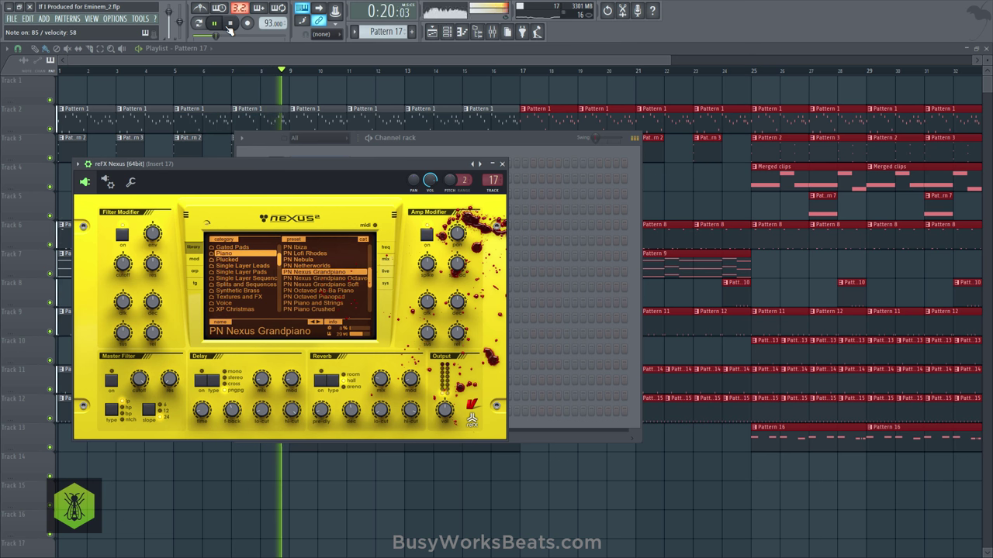
pyautogui.click(229, 24)
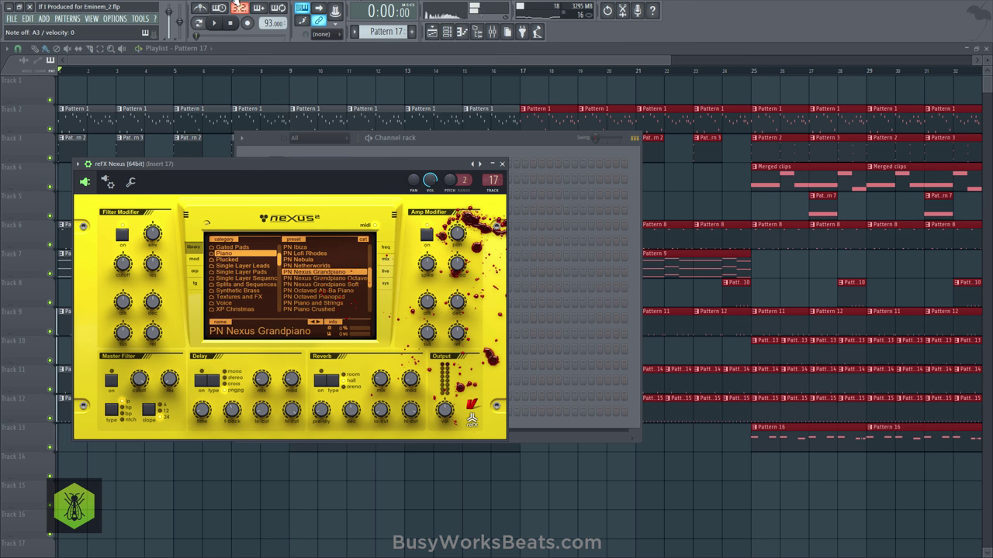
pyautogui.click(414, 146)
pyautogui.click(210, 186)
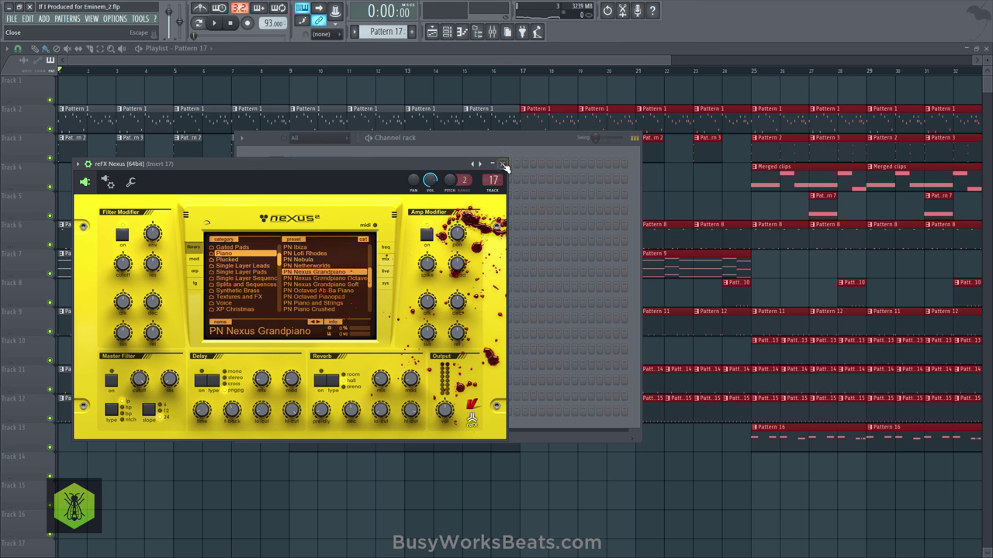
pyautogui.click(503, 165)
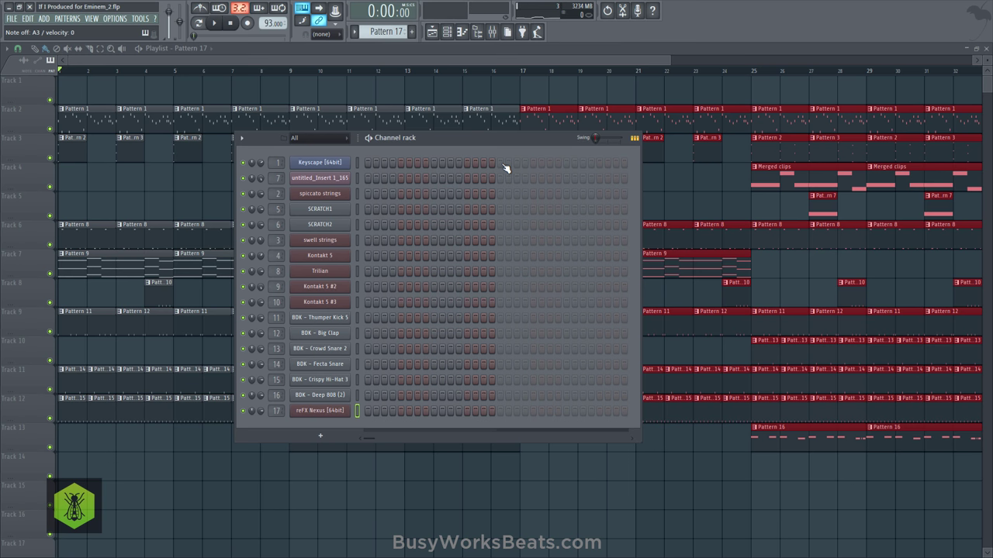
# Step: Record the Nexus piano part over the song into Pattern 17 as notes and automation, stopping after bar 17, and save the project
pyautogui.click(246, 24)
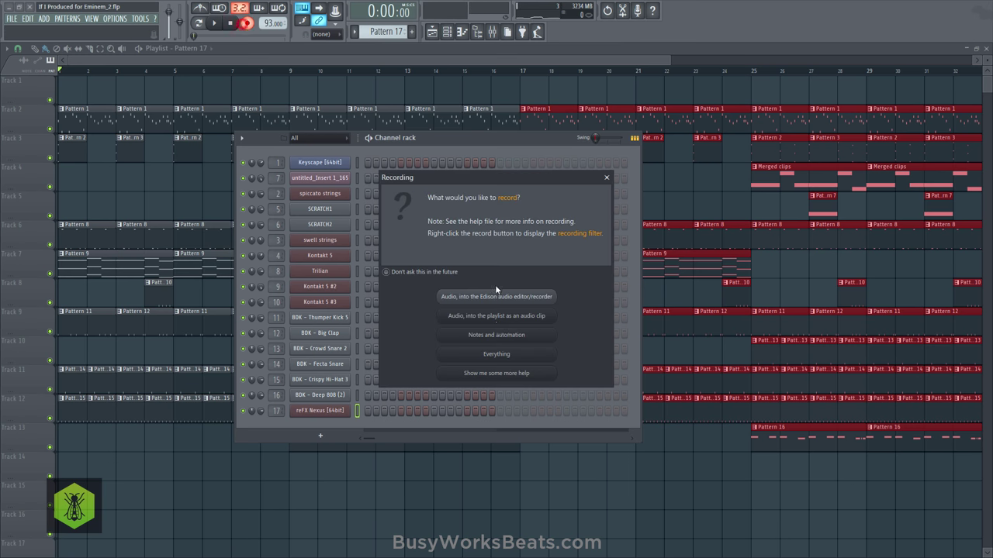
pyautogui.click(495, 335)
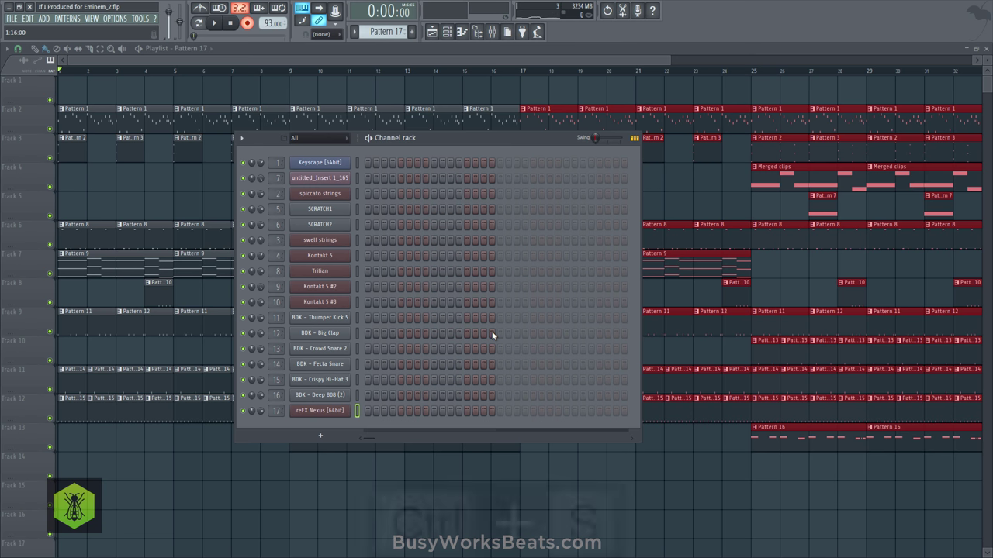
pyautogui.hotkey('ctrl', 's')
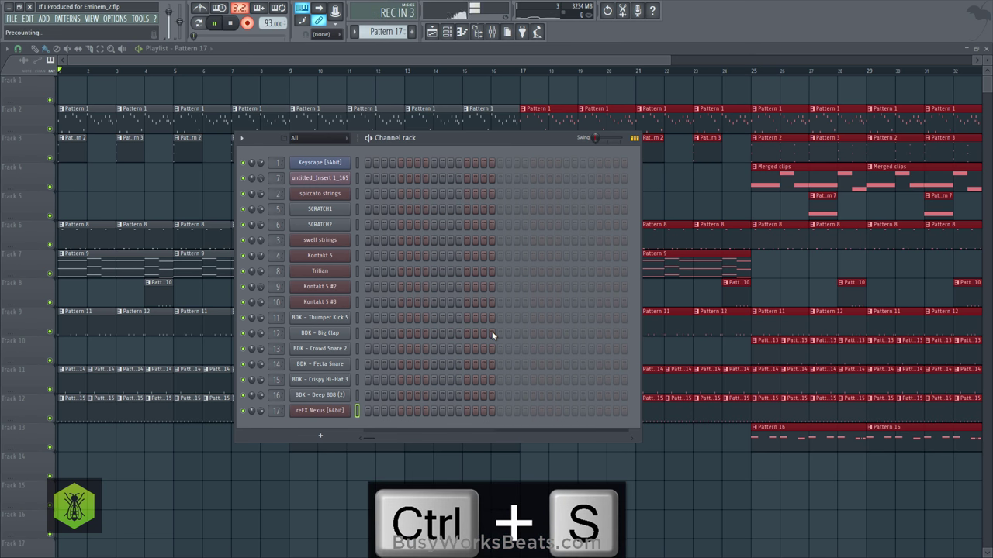
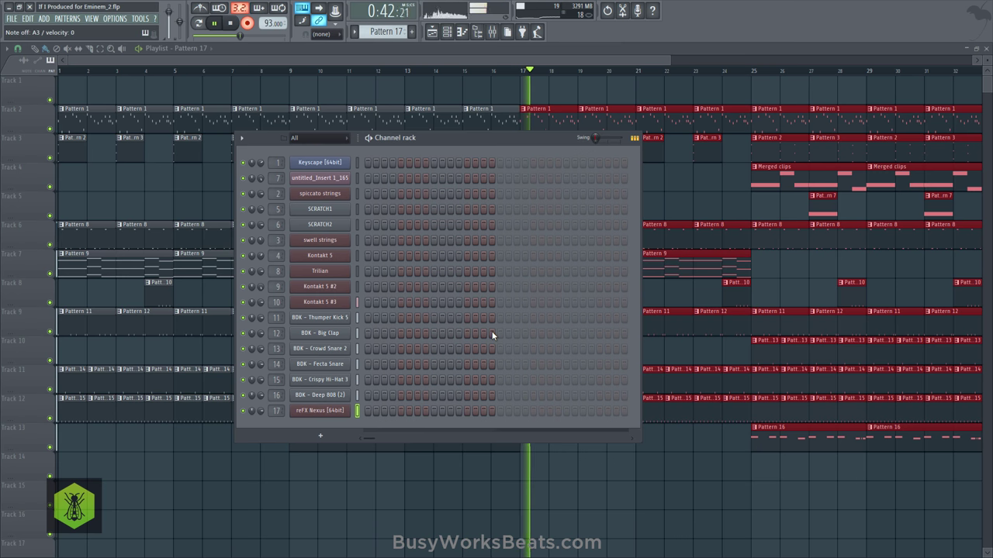
pyautogui.press('space')
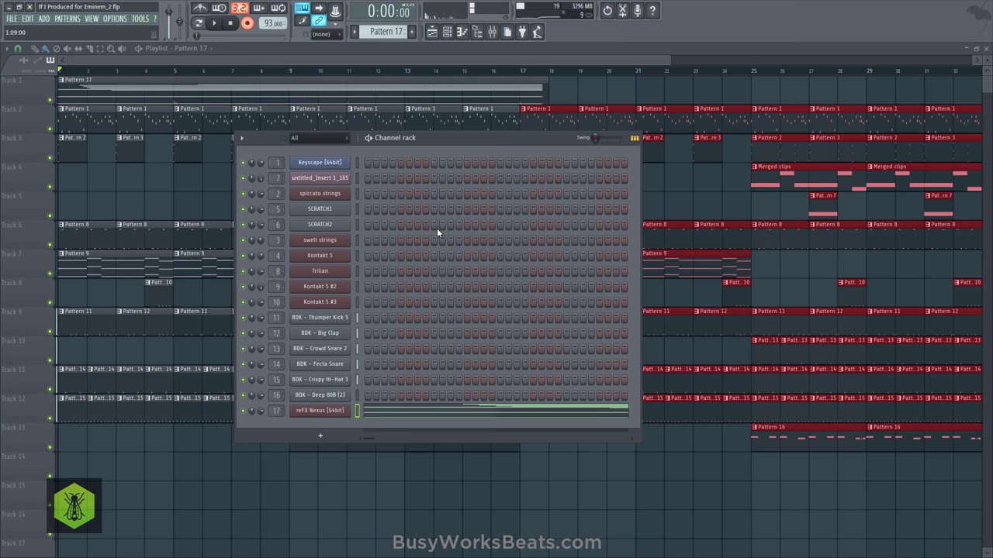
pyautogui.hotkey('ctrl', 's')
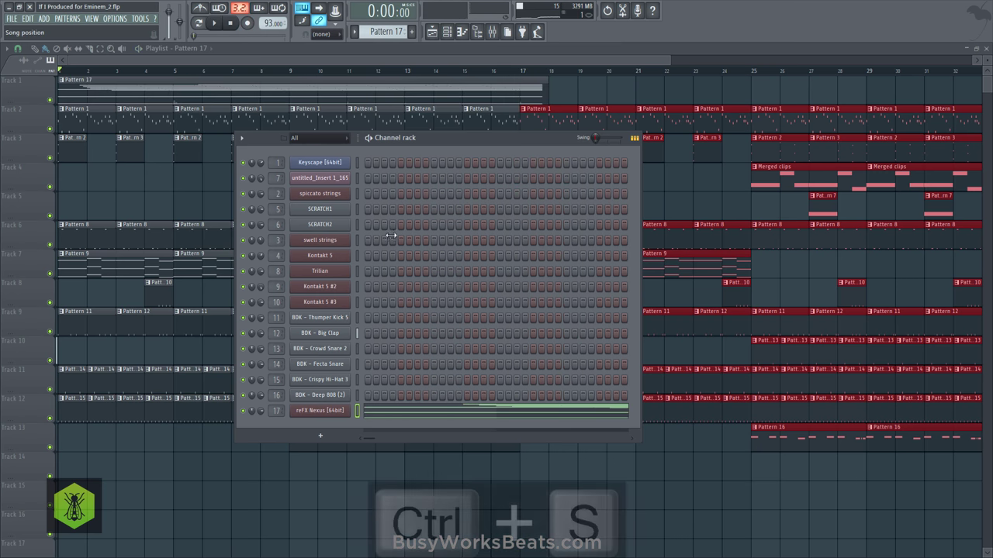
# Step: In the Nexus piano roll, shift all notes except the opening A3, A4 and A5 slightly later to line up with bar 3
pyautogui.click(433, 412)
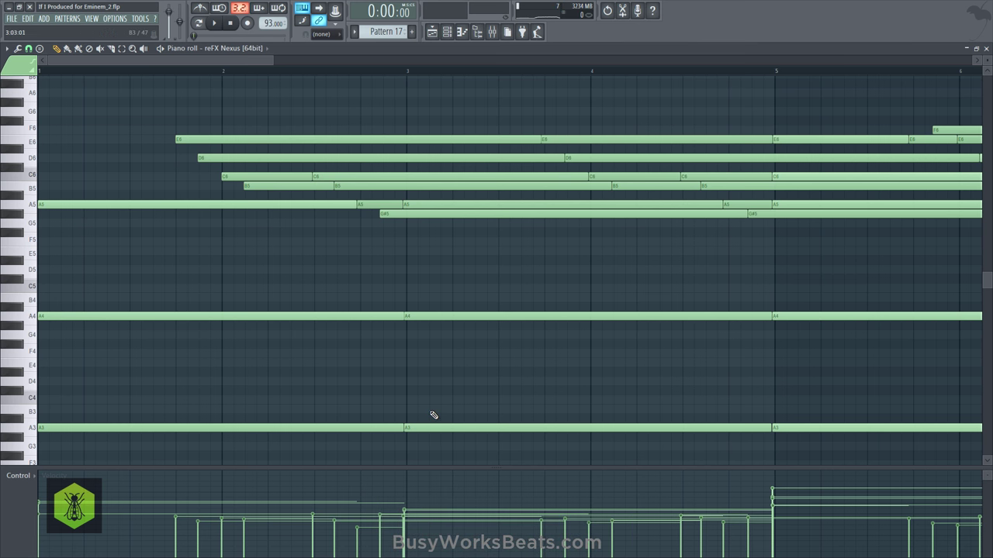
pyautogui.click(29, 49)
pyautogui.click(53, 96)
pyautogui.hotkey('ctrl', 'a')
pyautogui.moveTo(90, 205); pyautogui.dragTo(52, 458)
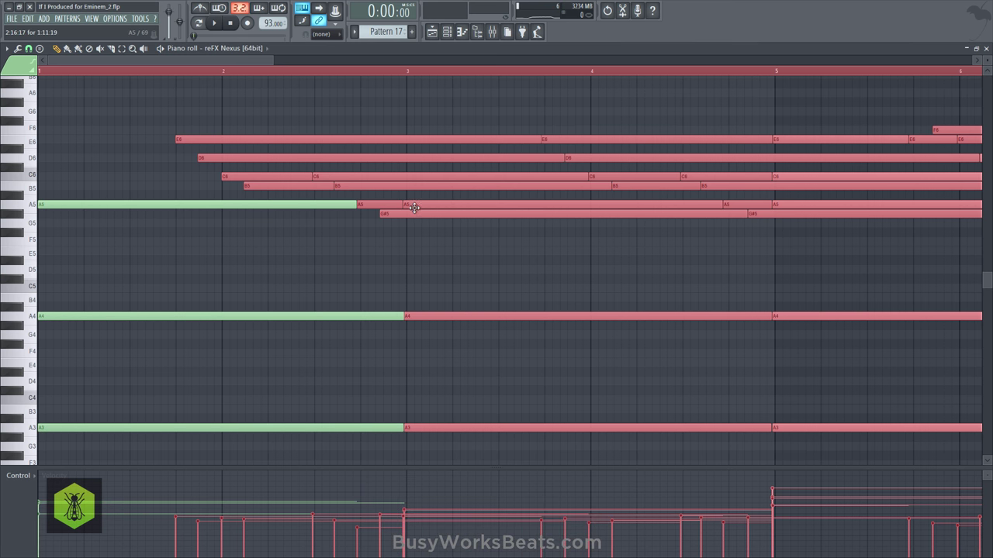
pyautogui.moveTo(414, 208); pyautogui.dragTo(418, 207)
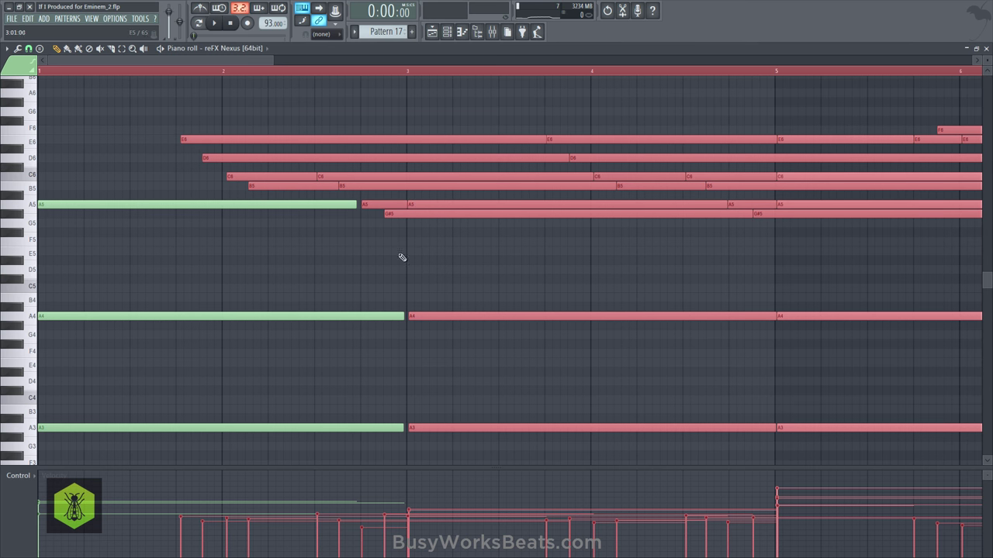
# Step: Try extending the opening A3, A4 and A5 notes to meet the following notes, play it back, and undo the extension
pyautogui.moveTo(184, 195); pyautogui.dragTo(352, 431)
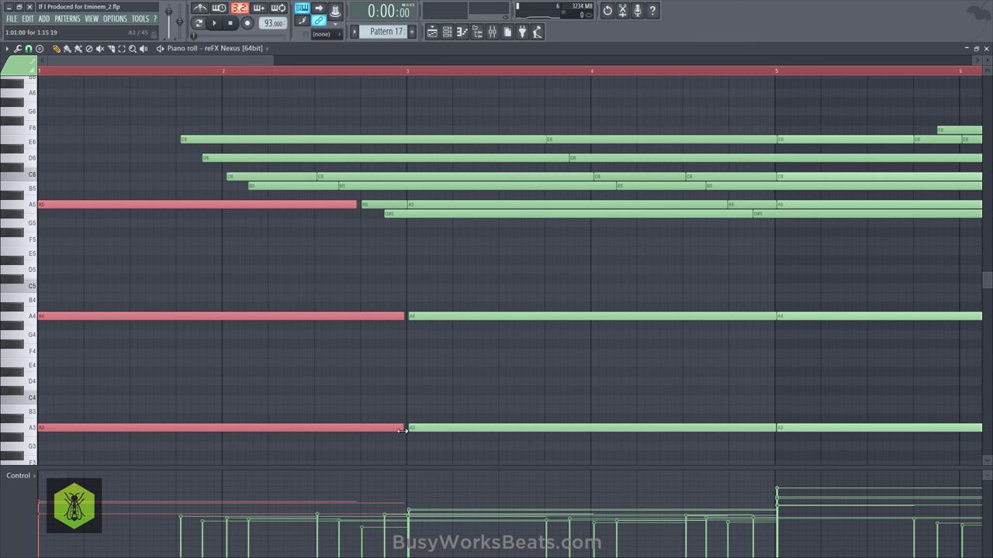
pyautogui.hotkey('ctrl', 'd')
pyautogui.press('space')
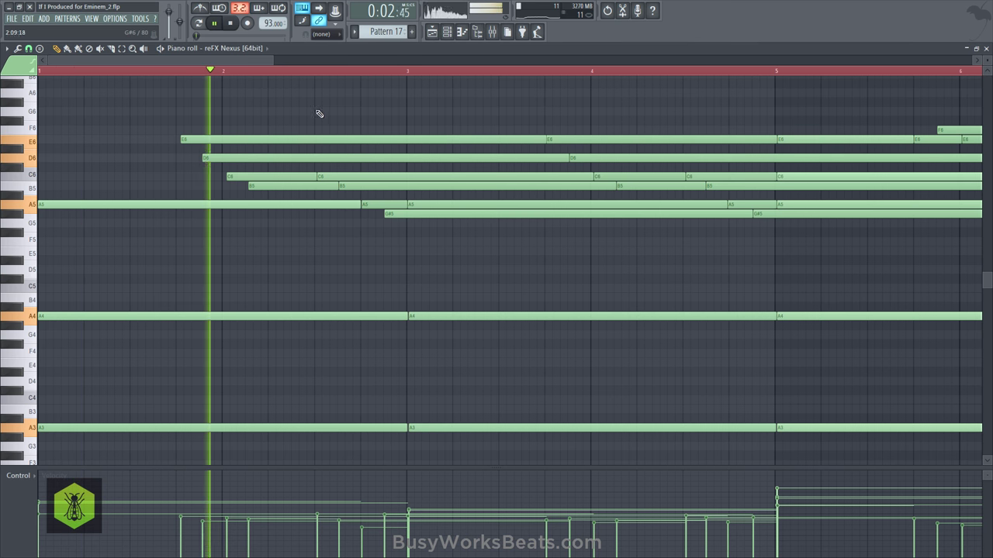
pyautogui.press('space')
pyautogui.hotkey('ctrl', 'alt', 'z')
pyautogui.hotkey('ctrl', 'alt', 'z')
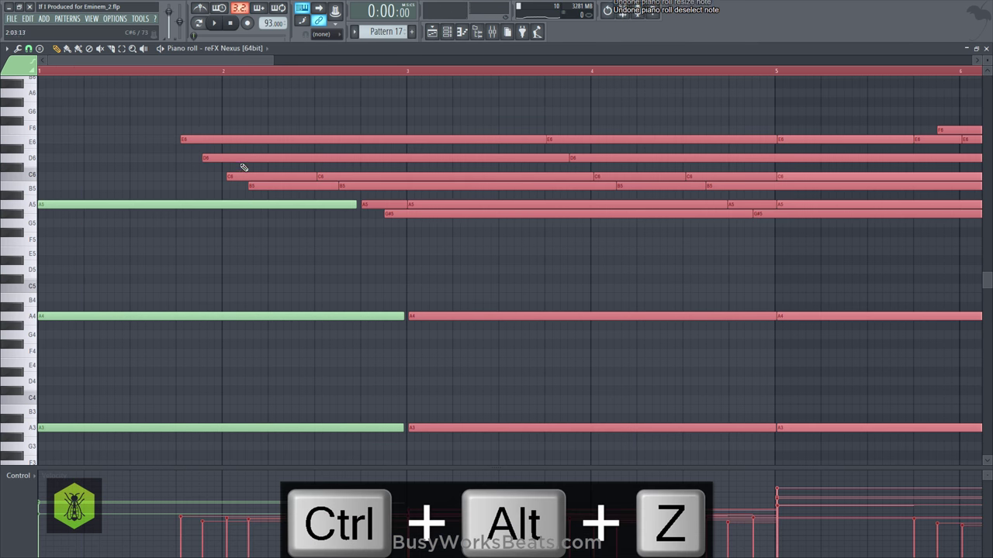
# Step: Nudge the selected piano notes slightly earlier, and play the part from the start to check their timing
pyautogui.press('space')
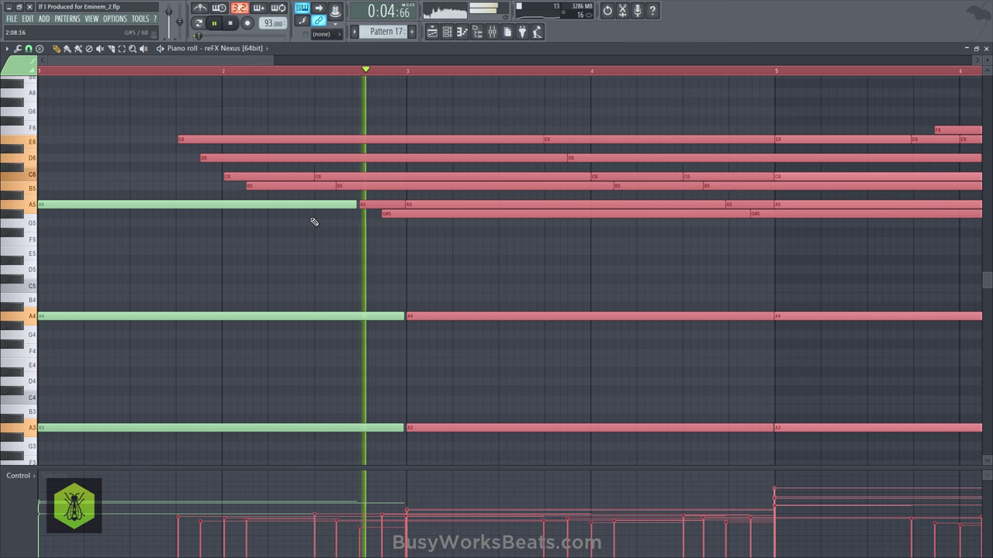
pyautogui.press('space')
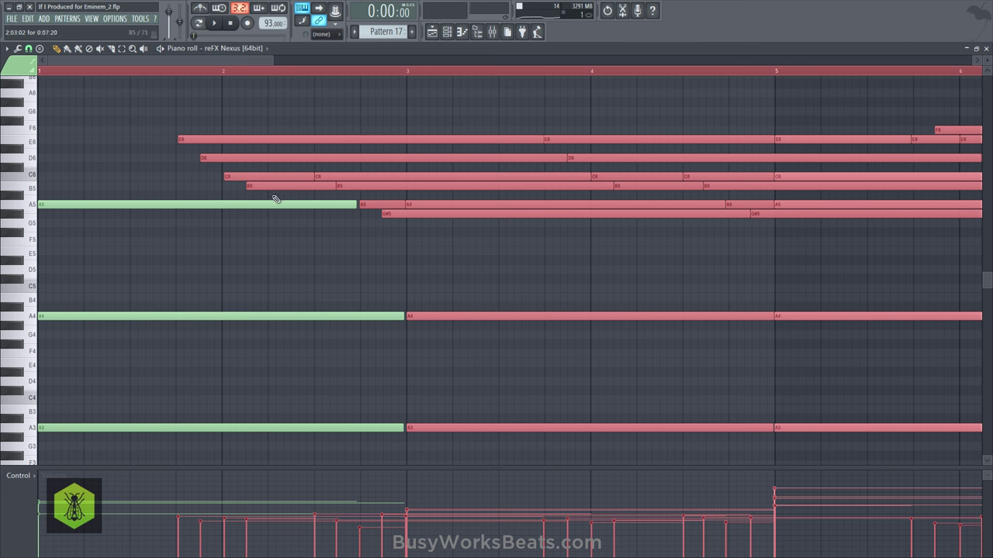
pyautogui.scroll(-4, 315, 72)
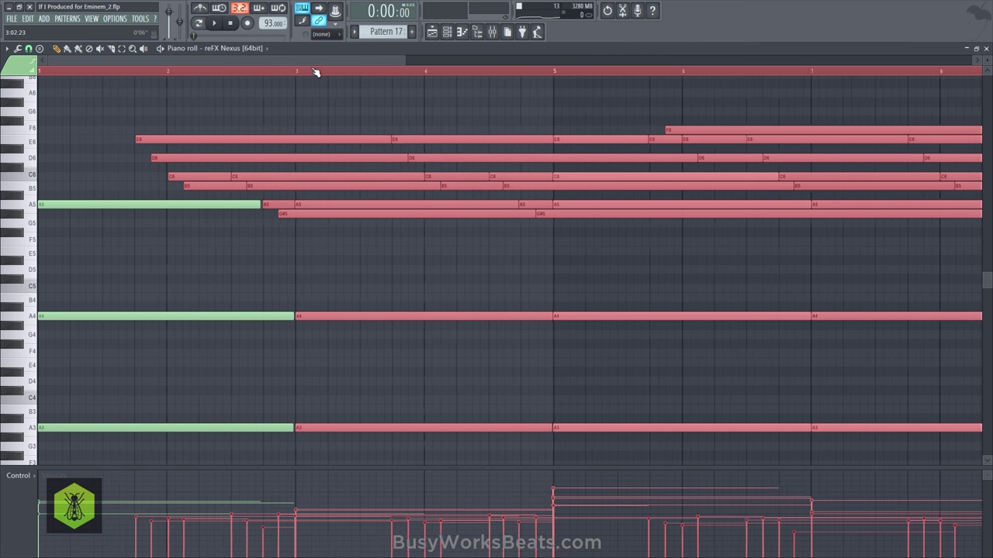
pyautogui.scroll(-5, 109, 72)
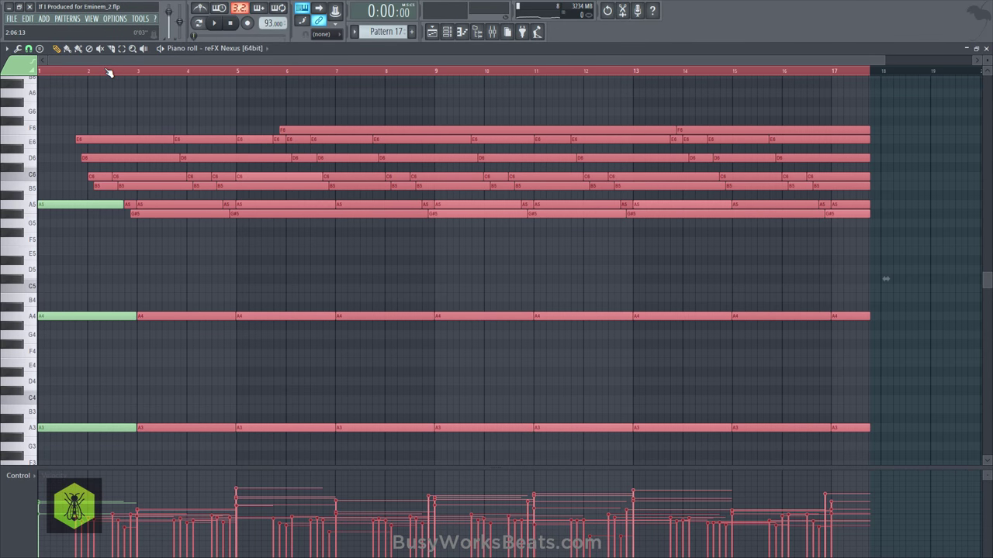
# Step: Nudge all piano notes after the opening A3, A4 and A5 slightly later to line up with bar 3, and play from the start
pyautogui.scroll(8, 110, 72)
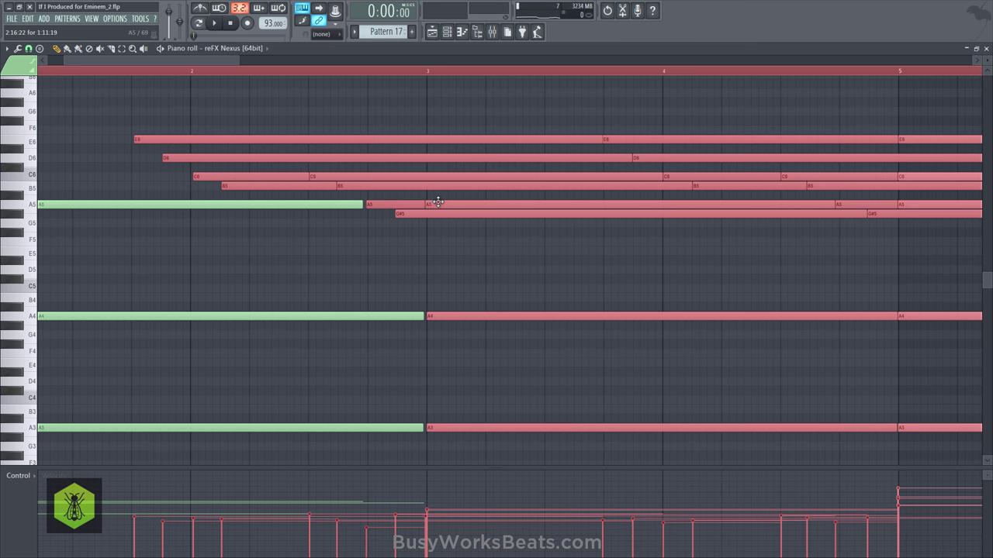
pyautogui.moveTo(438, 202); pyautogui.dragTo(440, 203)
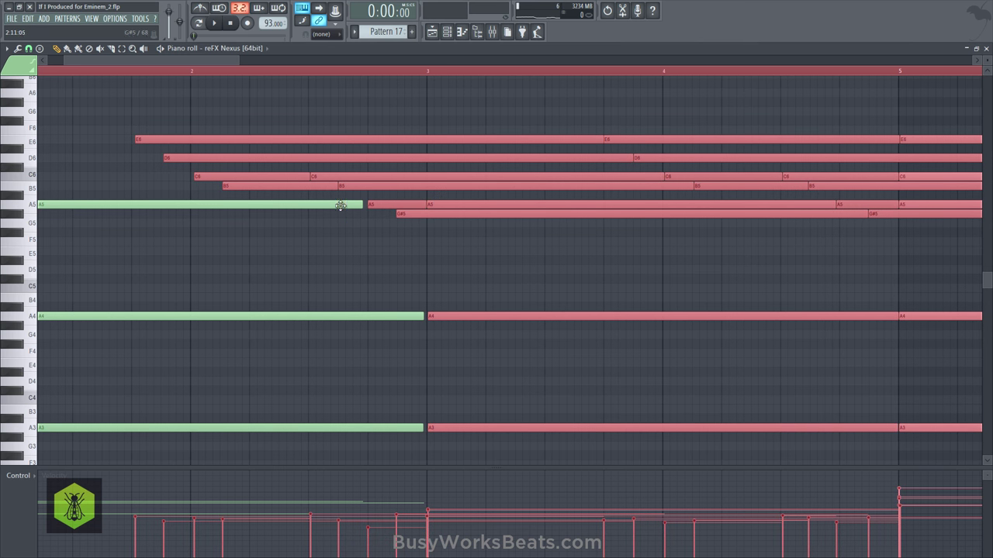
pyautogui.moveTo(341, 206); pyautogui.dragTo(330, 438)
pyautogui.press('space')
pyautogui.click(262, 230)
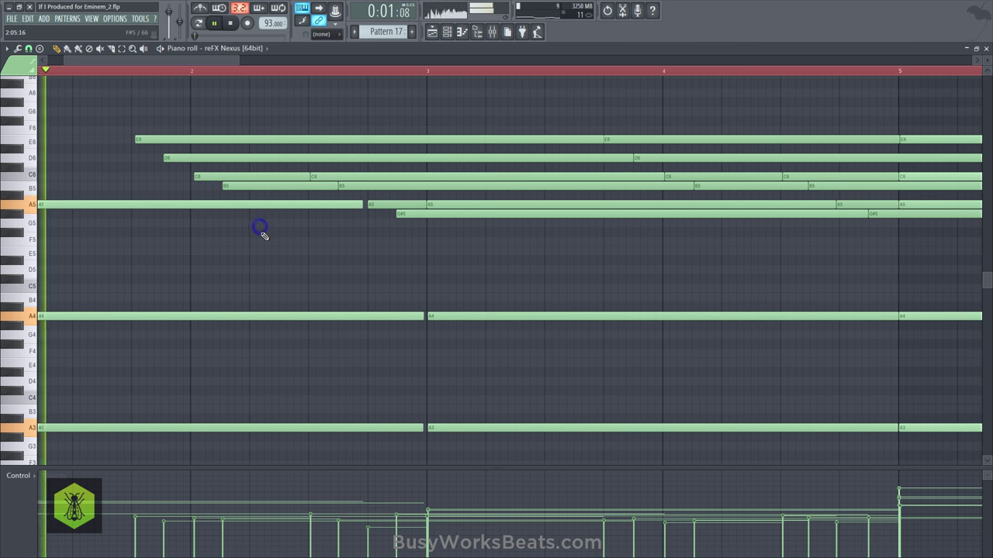
# Step: Nudge the opening run's first E6, D6, C6 and B5 notes slightly earlier, and fine-adjust the first G#5 note before bar 3 during playback
pyautogui.press('space')
pyautogui.moveTo(257, 194); pyautogui.dragTo(191, 137)
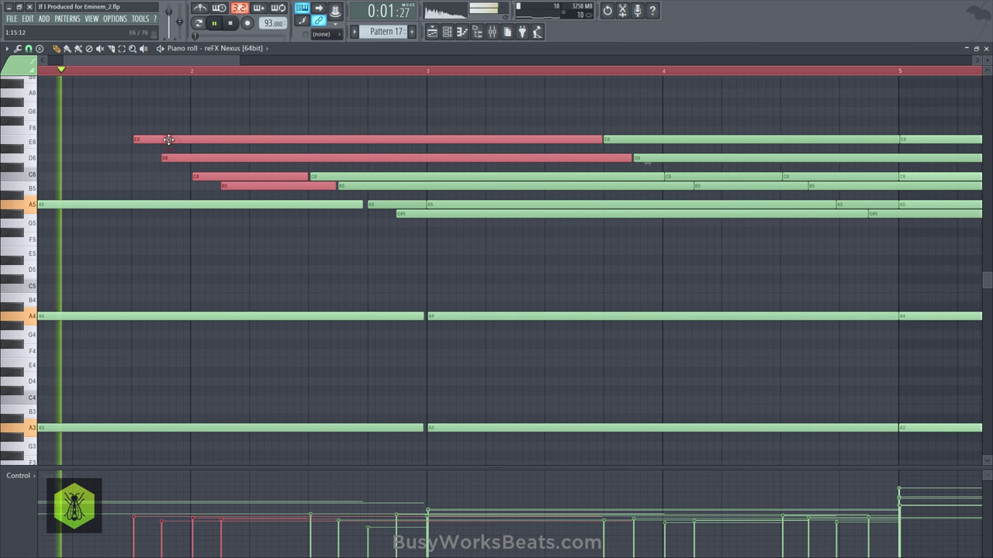
pyautogui.click(239, 100)
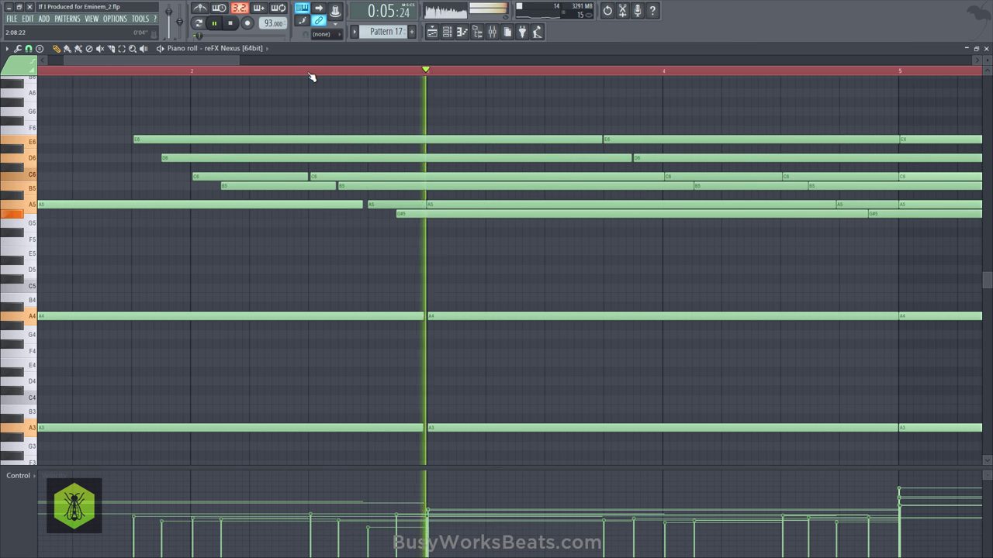
pyautogui.click(404, 215)
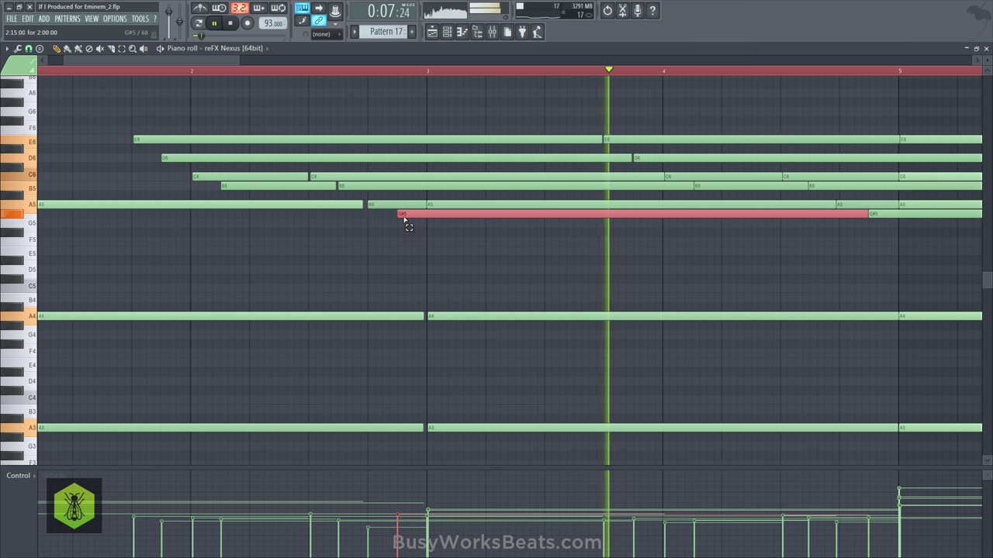
# Step: Select the C6, B5, A5 and G#5 notes leading into bar 5, fine-adjust their timing, and play that passage
pyautogui.moveTo(219, 59); pyautogui.dragTo(279, 74)
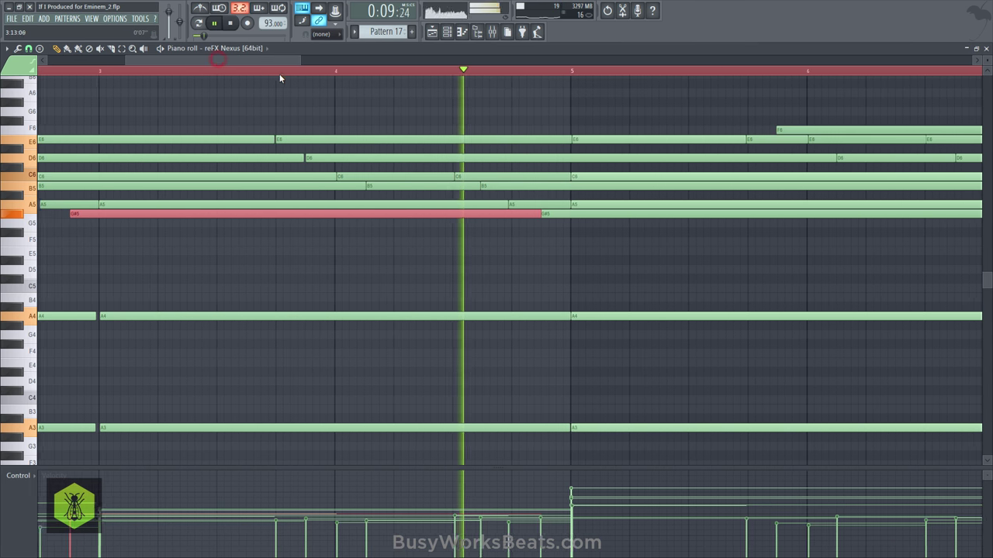
pyautogui.scroll(-2, 279, 73)
pyautogui.press('space')
pyautogui.moveTo(407, 174); pyautogui.dragTo(430, 211)
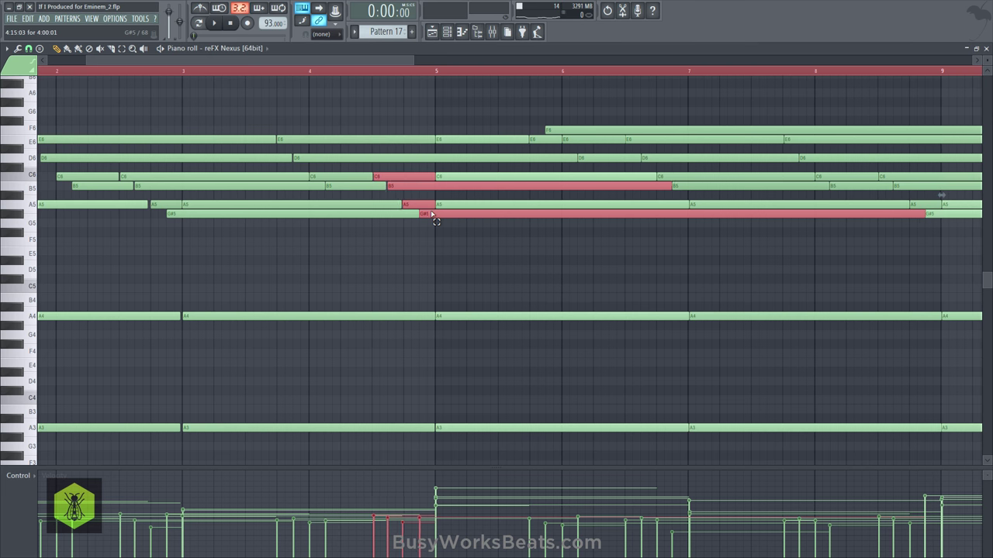
pyautogui.click(372, 70)
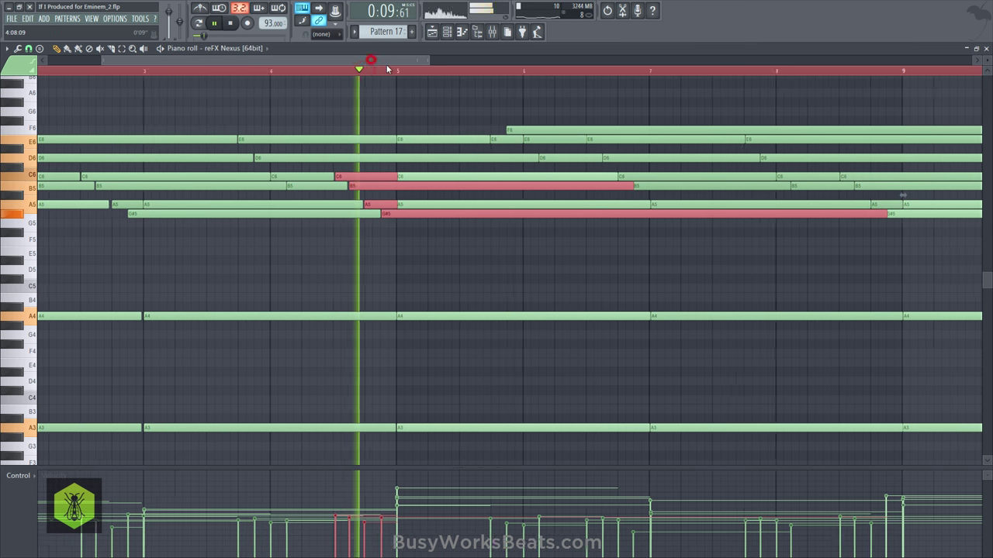
# Step: Apply the articulation tool to the E6, C6 and A5 notes around bar 5, end the C6 note at the bar line, and save
pyautogui.click(363, 139)
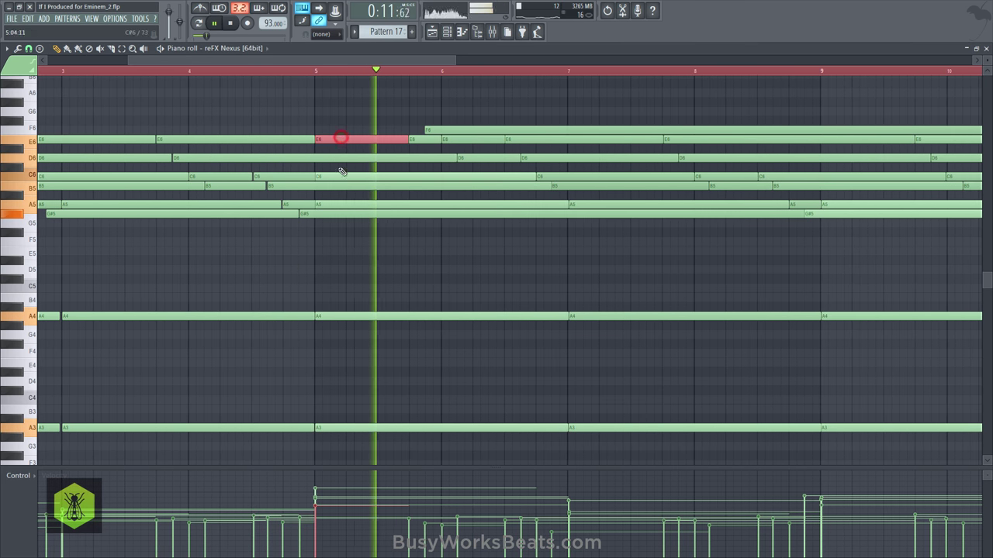
pyautogui.keyDown('ctrl'); pyautogui.click(303, 177); pyautogui.keyUp('ctrl')
pyautogui.keyDown('ctrl'); pyautogui.click(310, 204); pyautogui.keyUp('ctrl')
pyautogui.press('space')
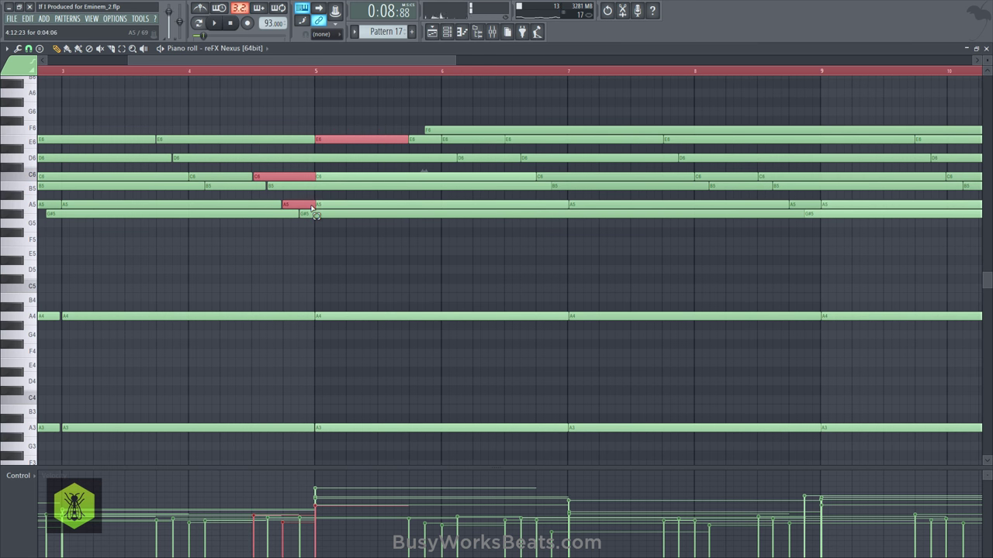
pyautogui.hotkey('alt', 'l')
pyautogui.press('Return')
pyautogui.click(283, 177)
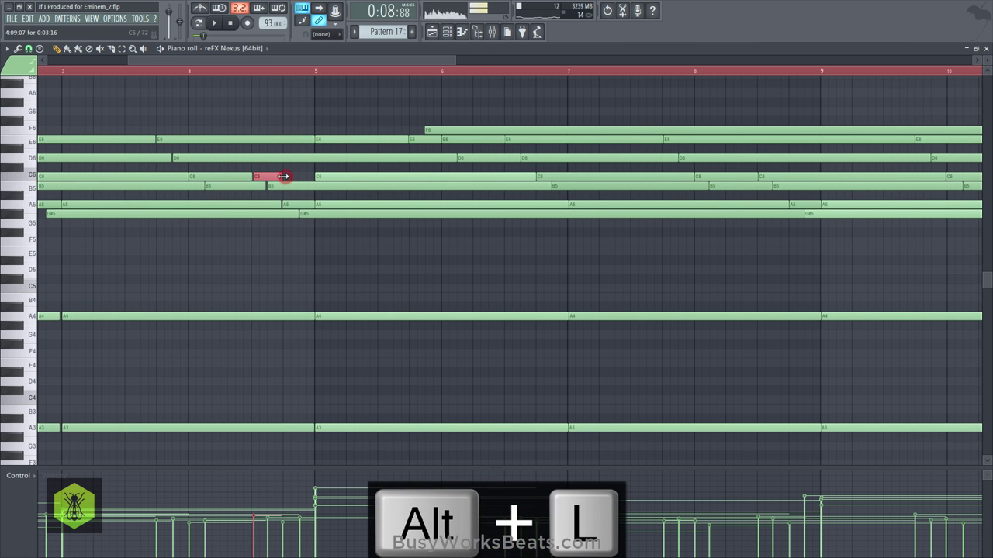
pyautogui.moveTo(310, 180); pyautogui.dragTo(314, 180)
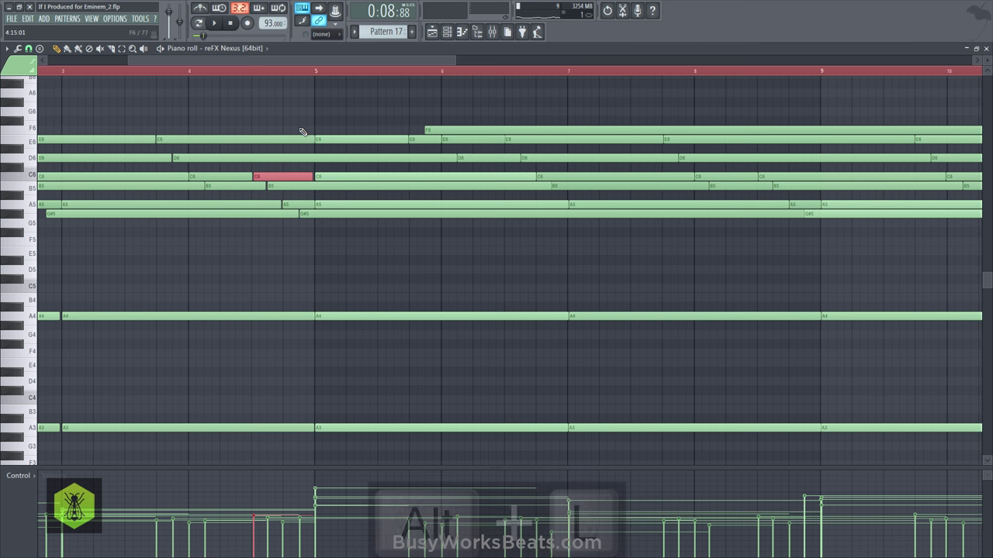
pyautogui.hotkey('ctrl', 's')
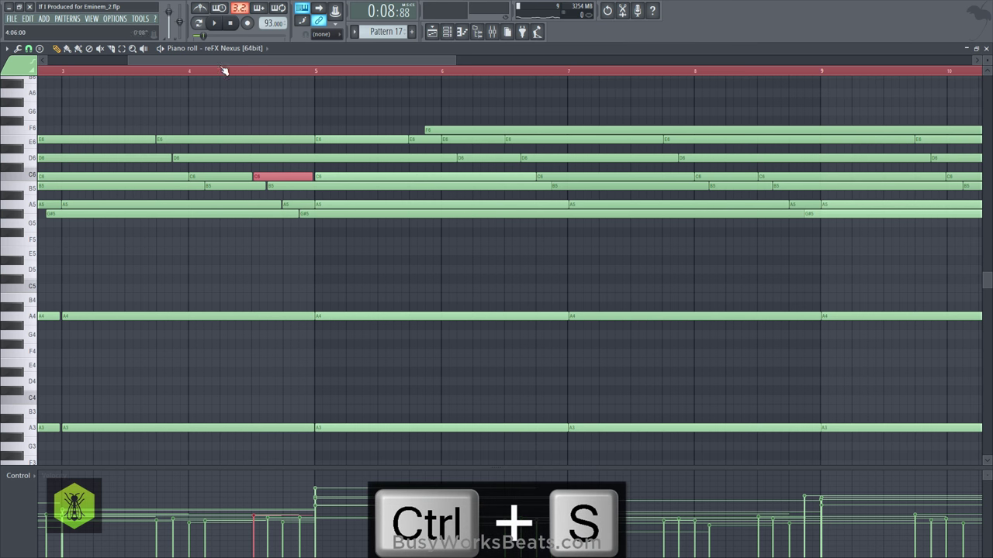
# Step: Play the piano part on from bar 4 and fine-adjust notes in bars 5 and 6, including the B5 note ending before bar 7
pyautogui.press('space')
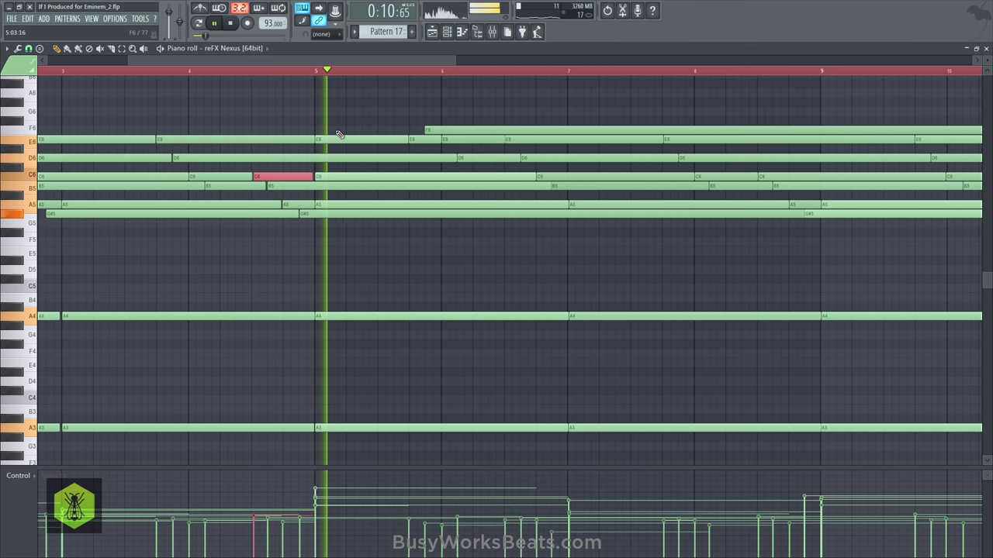
pyautogui.moveTo(431, 64); pyautogui.dragTo(455, 84)
pyautogui.moveTo(384, 62); pyautogui.dragTo(429, 81)
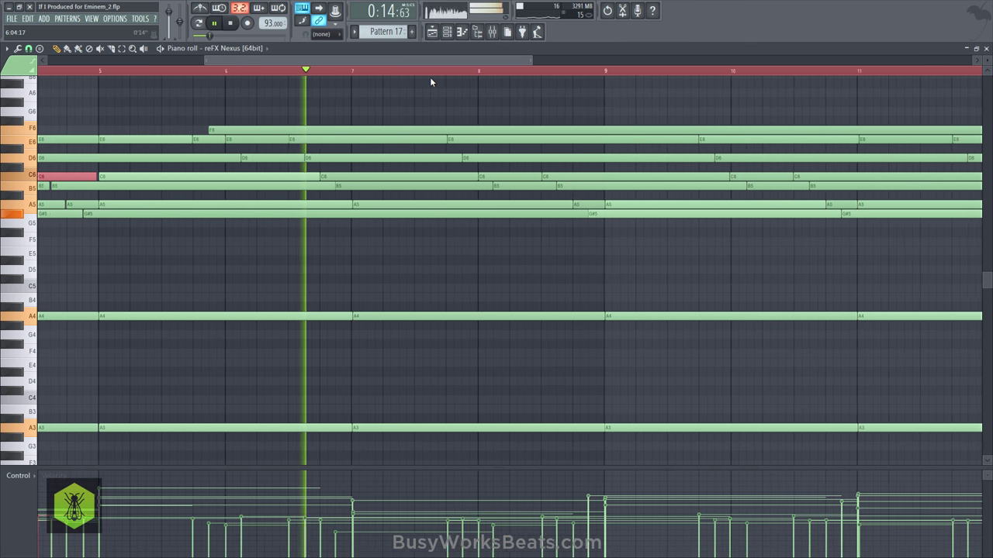
pyautogui.press('space')
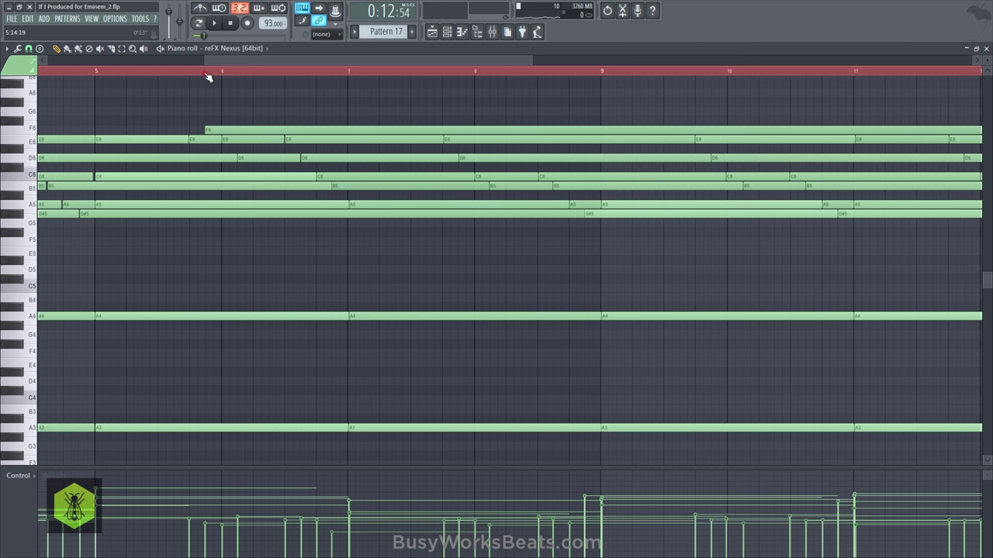
pyautogui.press('space')
pyautogui.moveTo(272, 60); pyautogui.dragTo(304, 79)
pyautogui.press('space')
pyautogui.click(243, 188)
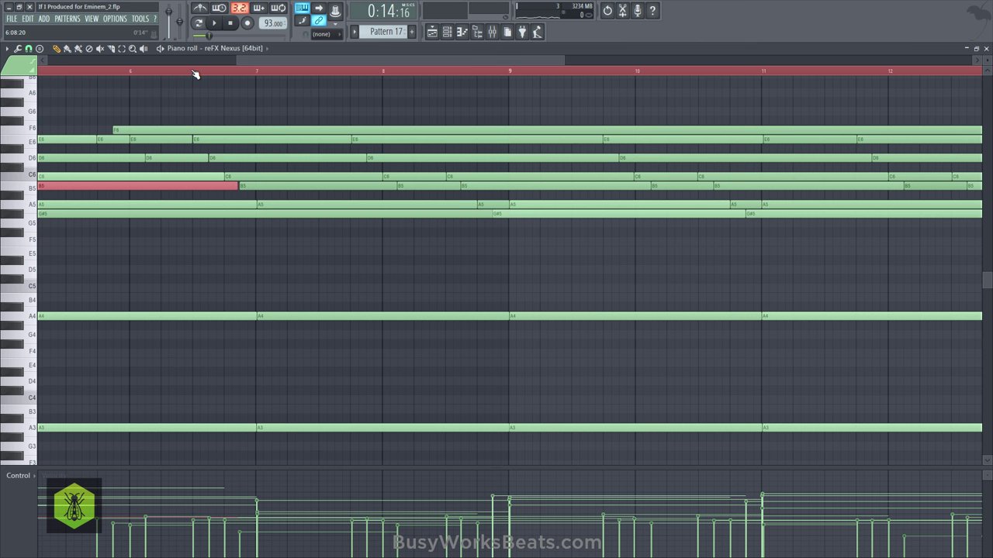
pyautogui.press('space')
# Step: Play on to bar 8, try adjusting the G#5 note that ends just before bar 9, and undo the change
pyautogui.moveTo(270, 61); pyautogui.dragTo(290, 108)
pyautogui.click(225, 140)
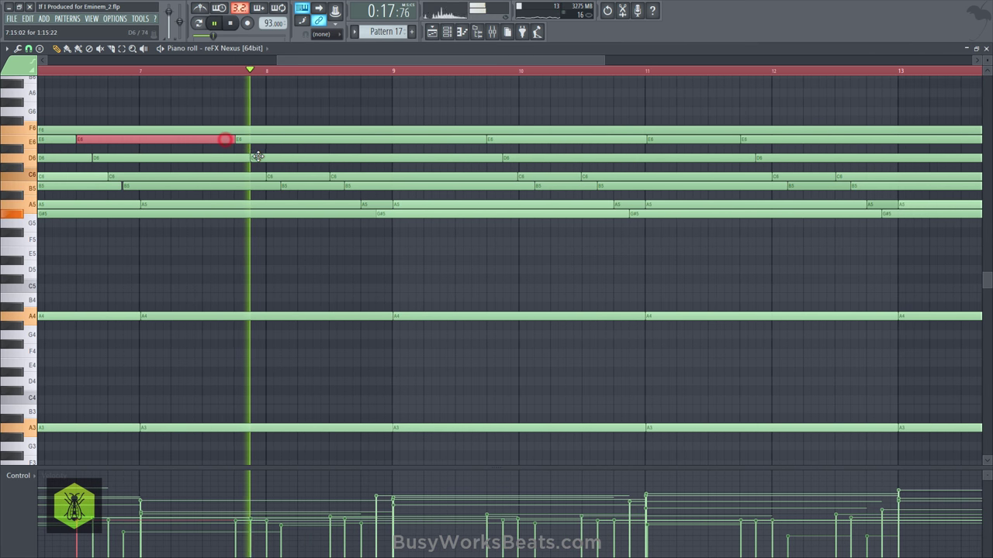
pyautogui.moveTo(315, 63); pyautogui.dragTo(367, 75)
pyautogui.press('space')
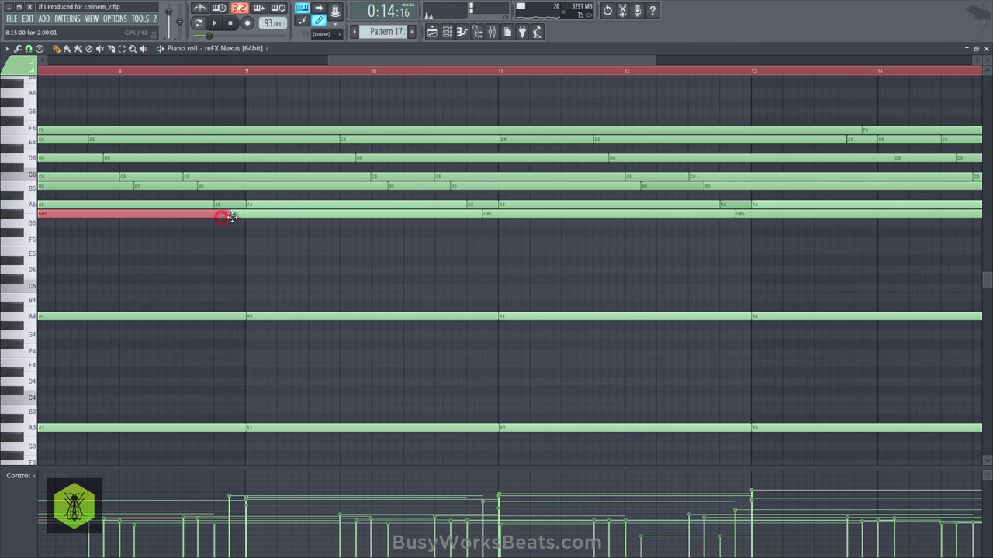
pyautogui.hotkey('ctrl', 'z')
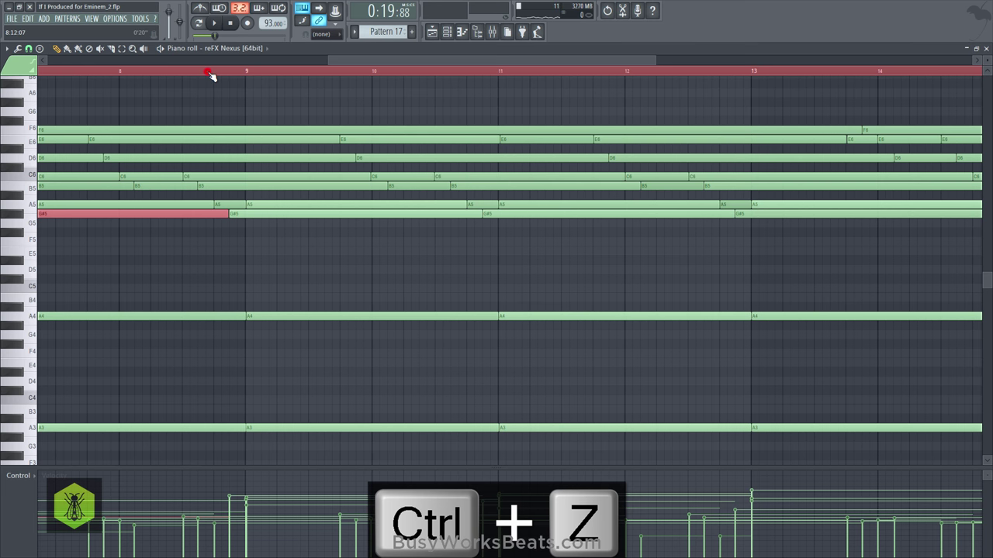
# Step: Play the piano part from bar 8 towards its end at bar 17, checking the track levels in the mixer
pyautogui.press('space')
pyautogui.moveTo(352, 62); pyautogui.dragTo(514, 65)
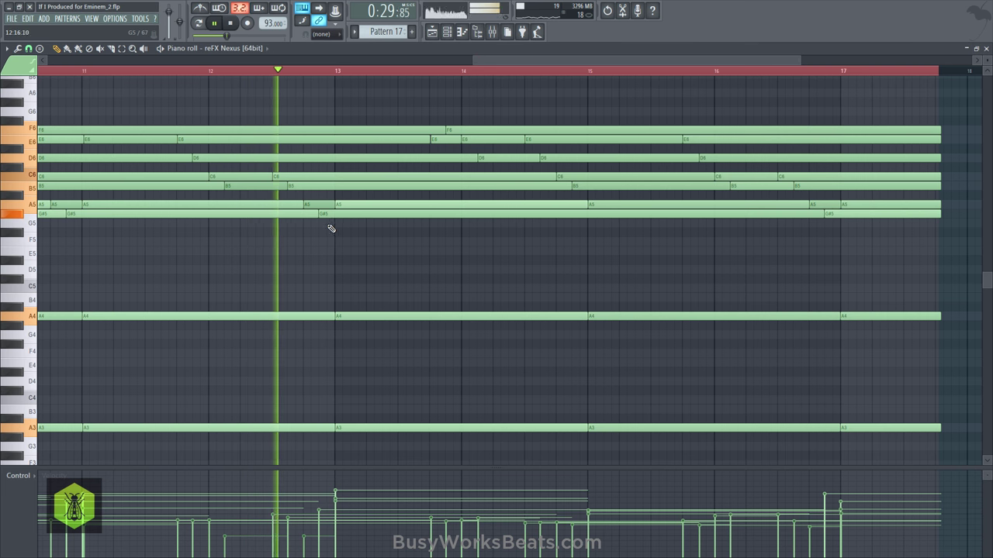
pyautogui.click(492, 31)
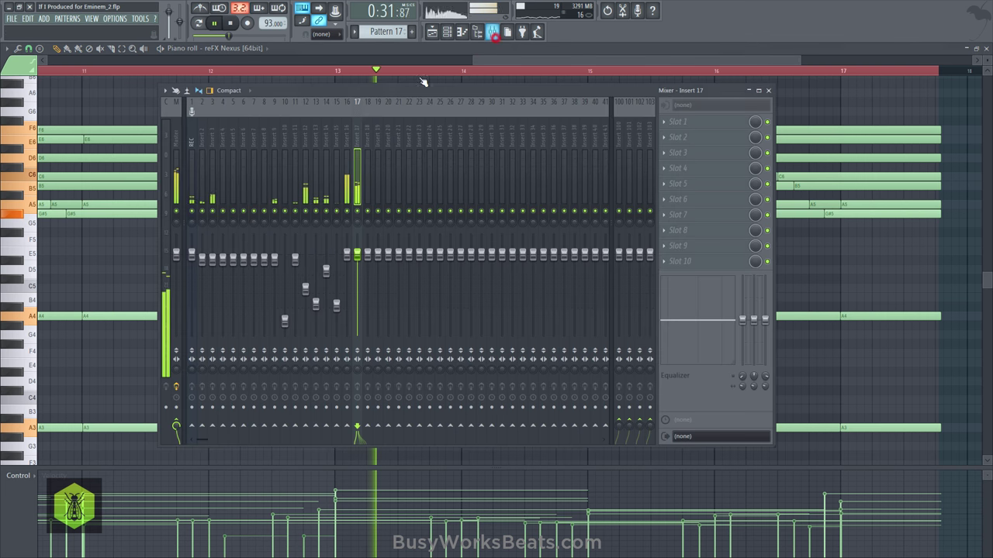
pyautogui.press('F9')
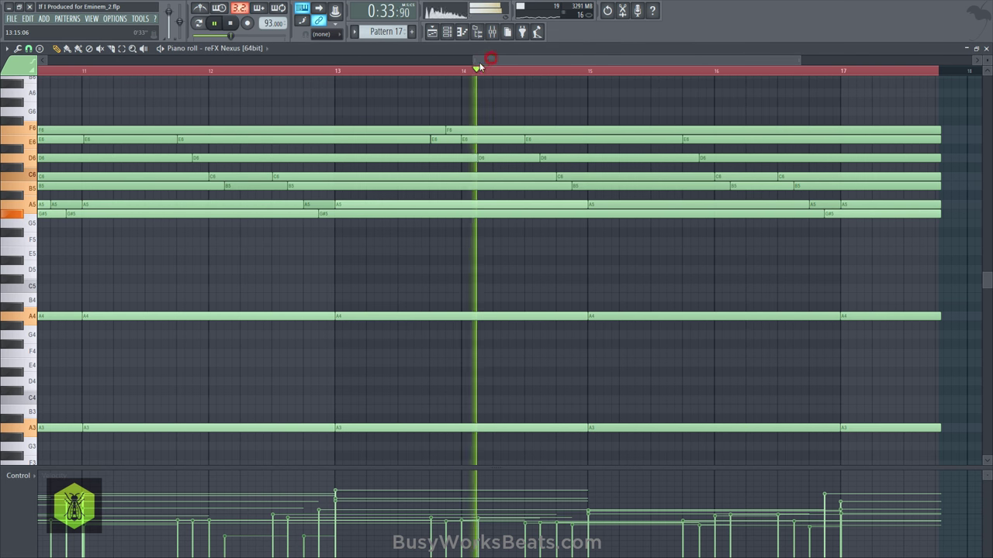
pyautogui.moveTo(488, 58); pyautogui.dragTo(588, 86)
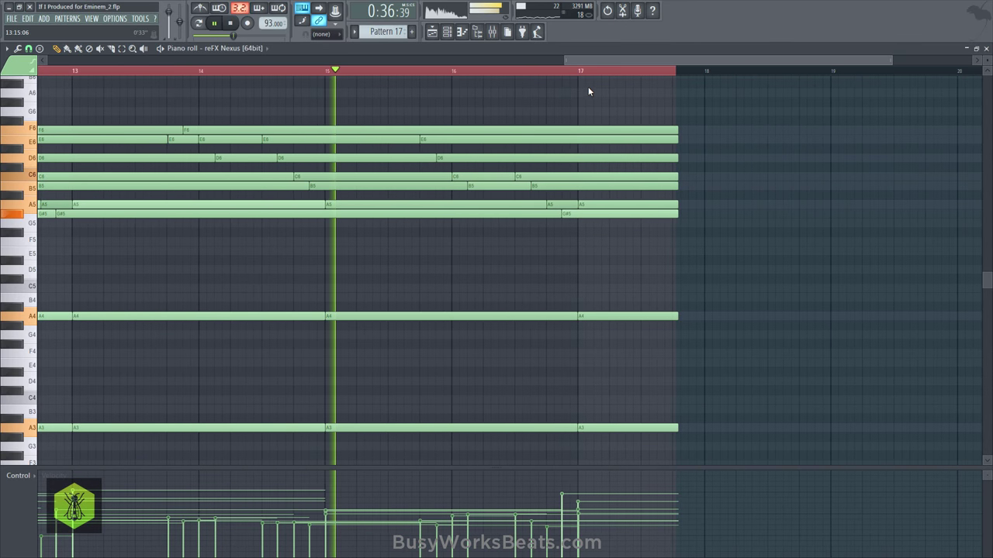
pyautogui.click(539, 70)
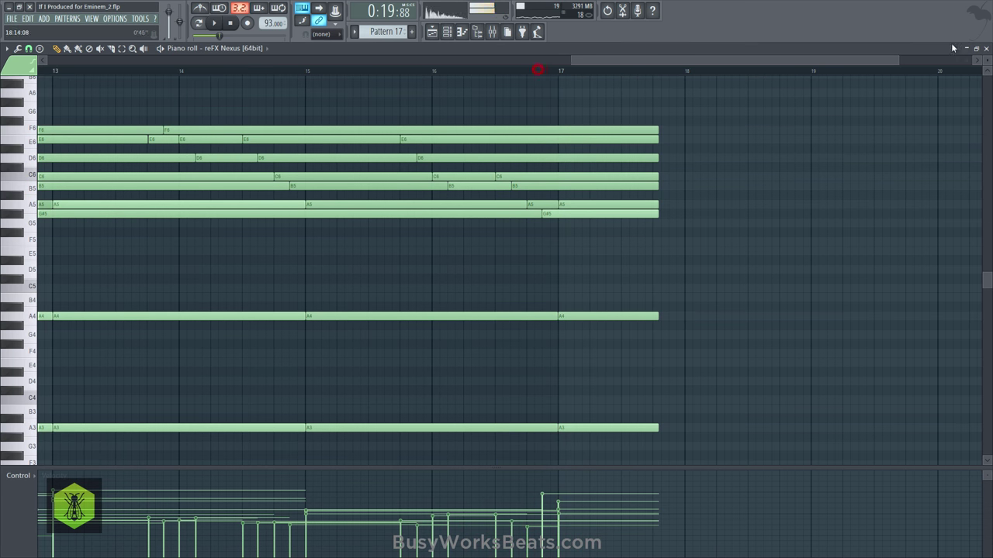
# Step: Close the Nexus piano roll, return to the playlist and save the project
pyautogui.click(987, 48)
pyautogui.press('F5')
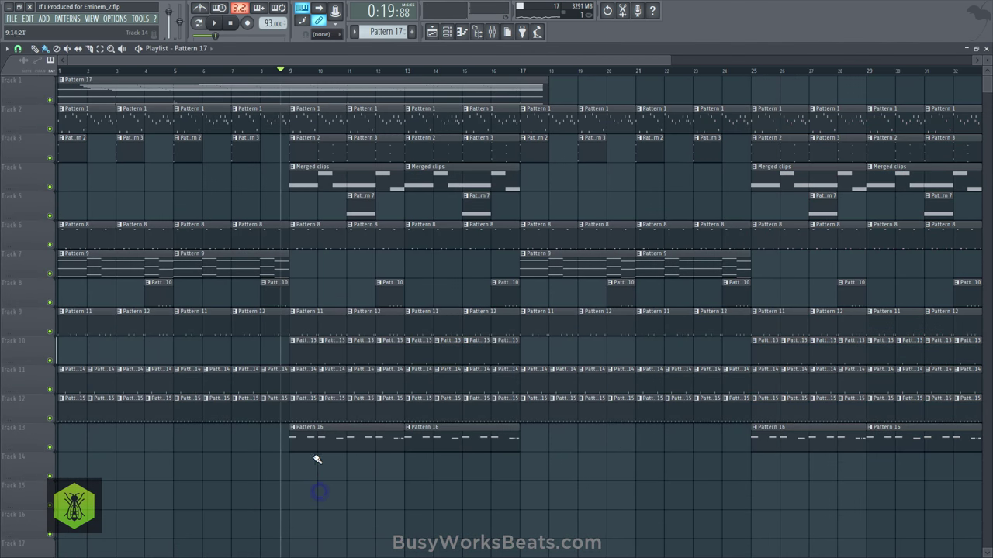
pyautogui.hotkey('ctrl', 's')
# Step: Move the Pattern 17 clip from Track 1 down to Track 14
pyautogui.click(177, 92)
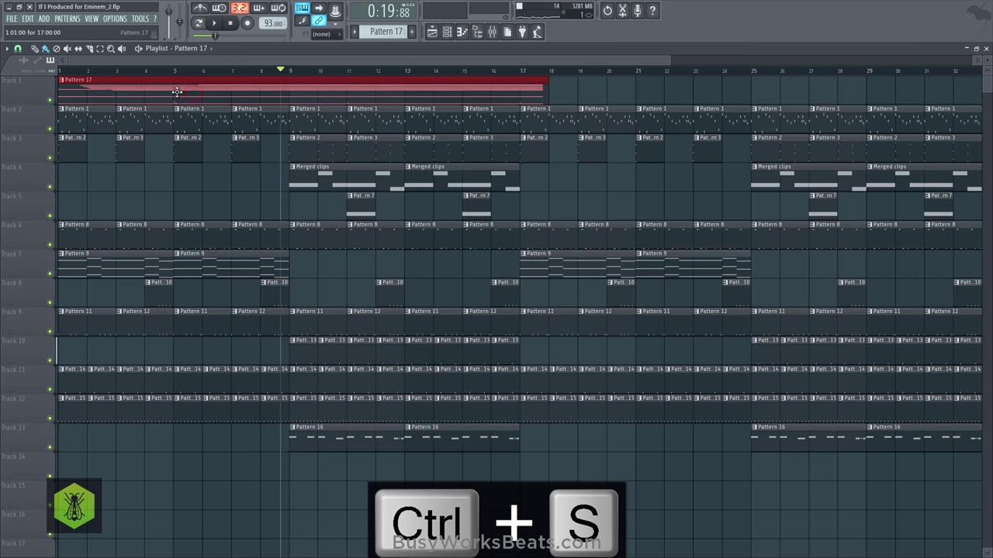
pyautogui.hotkey('shift', 'Down')
pyautogui.hotkey('shift', 'Down')
pyautogui.hotkey('shift', 'Down')
pyautogui.hotkey('shift', 'Down')
pyautogui.hotkey('shift', 'Down')
pyautogui.hotkey('shift', 'Down')
pyautogui.hotkey('shift', 'Down')
pyautogui.hotkey('shift', 'Down')
pyautogui.hotkey('shift', 'Down')
pyautogui.hotkey('shift', 'Down')
pyautogui.hotkey('shift', 'Down')
pyautogui.hotkey('shift', 'Down')
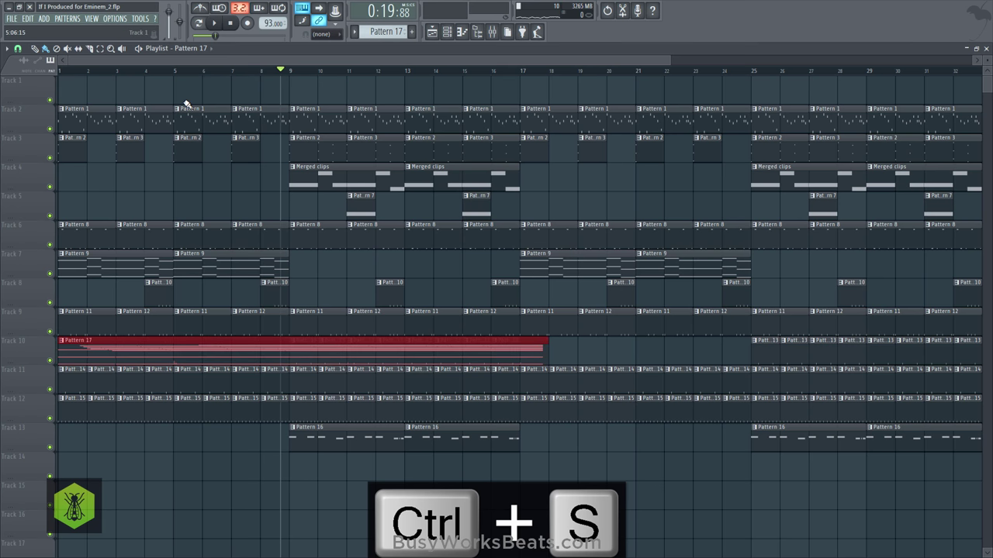
pyautogui.hotkey('shift', 'Down')
# Step: Move the Pattern 17 clip to bar 33, duplicate the 16-bar arrangement on Tracks 2 to 13 to bar 33, and save
pyautogui.scroll(-2, 176, 80)
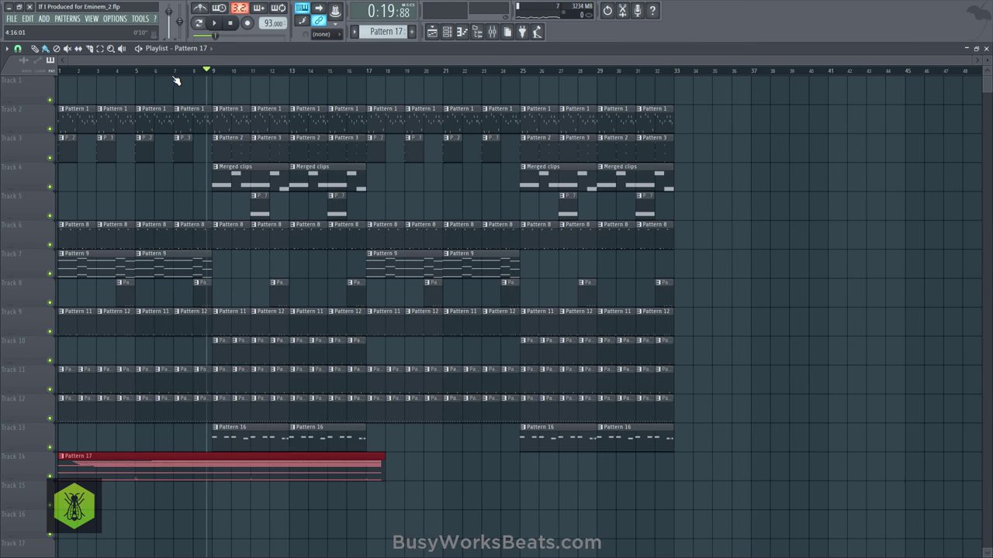
pyautogui.moveTo(111, 465); pyautogui.dragTo(368, 104)
pyautogui.moveTo(379, 145); pyautogui.dragTo(691, 140)
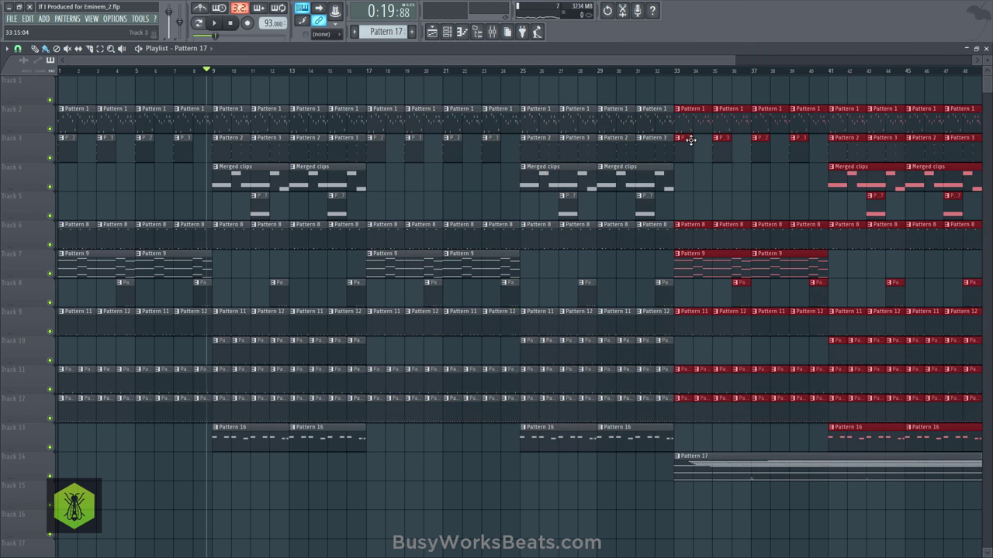
pyautogui.hotkey('ctrl', 's')
# Step: Try removing the Pattern 1 and Pattern 9 clips from bars 33 to 40, play the section, and undo the removals
pyautogui.hscroll(4, 694, 78)
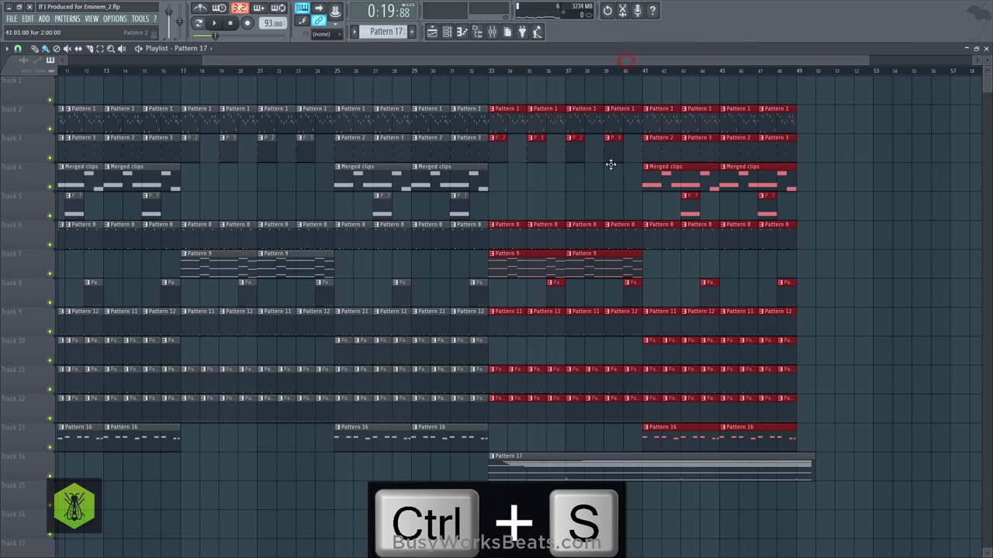
pyautogui.click(555, 181)
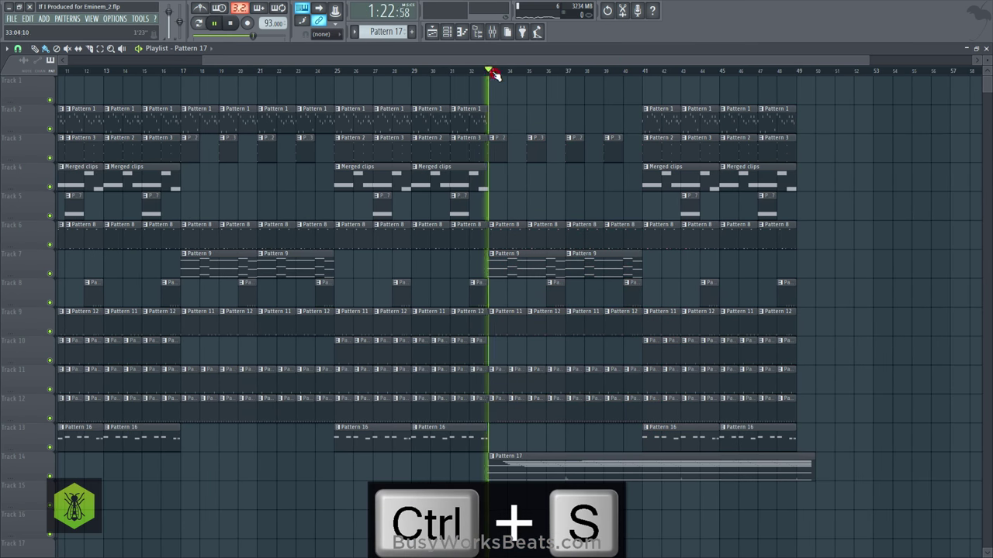
pyautogui.rightClick(517, 271)
pyautogui.rightClick(587, 267)
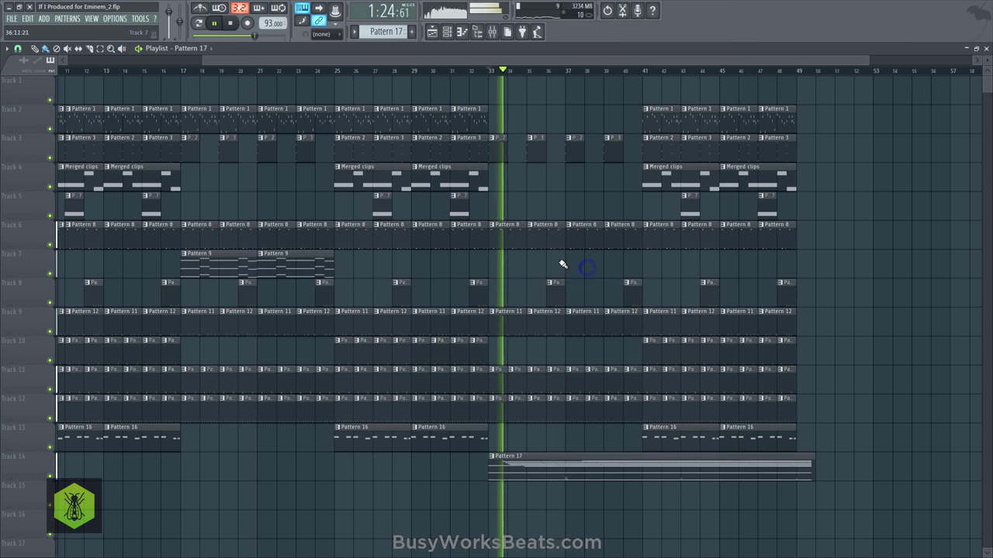
pyautogui.press('space')
pyautogui.hotkey('ctrl', 'alt', 'z')
pyautogui.hotkey('ctrl', 'alt', 'z')
pyautogui.hotkey('ctrl', 'alt', 'z')
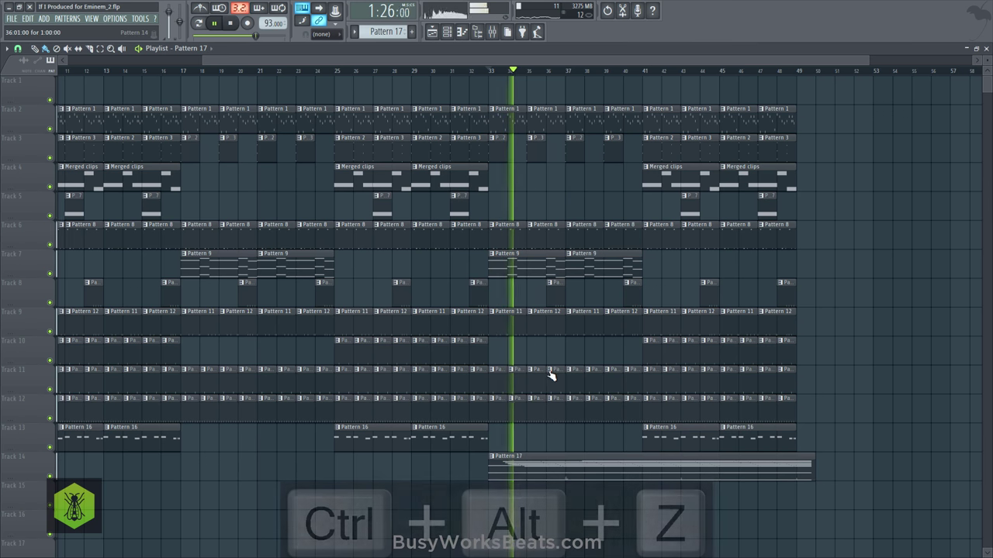
# Step: Duplicate the Pattern 16 clips on Track 13 into bars 33 to 40 and bars 17 to 24, saving the project
pyautogui.press('space')
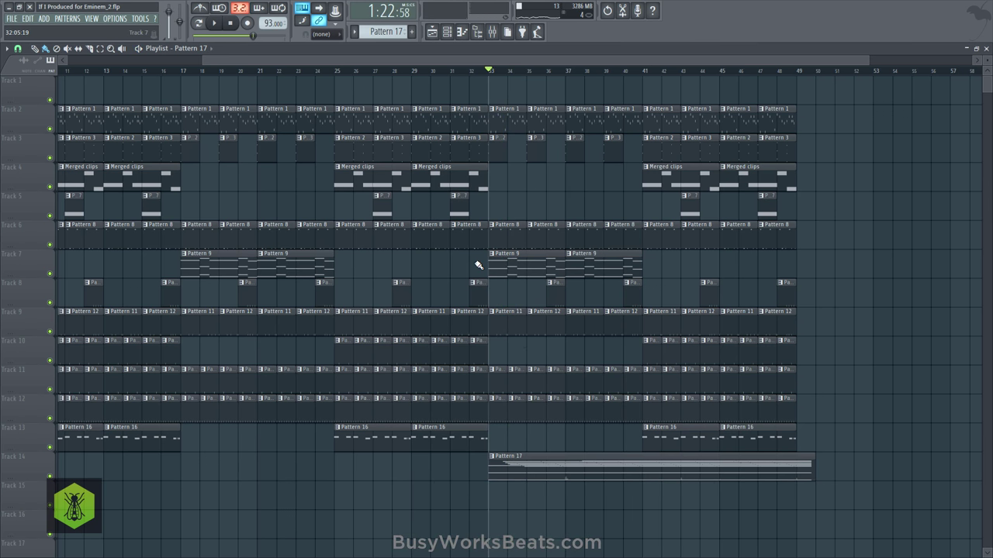
pyautogui.hotkey('ctrl', 's')
pyautogui.moveTo(375, 438); pyautogui.dragTo(502, 437)
pyautogui.hscroll(-5, 278, 71)
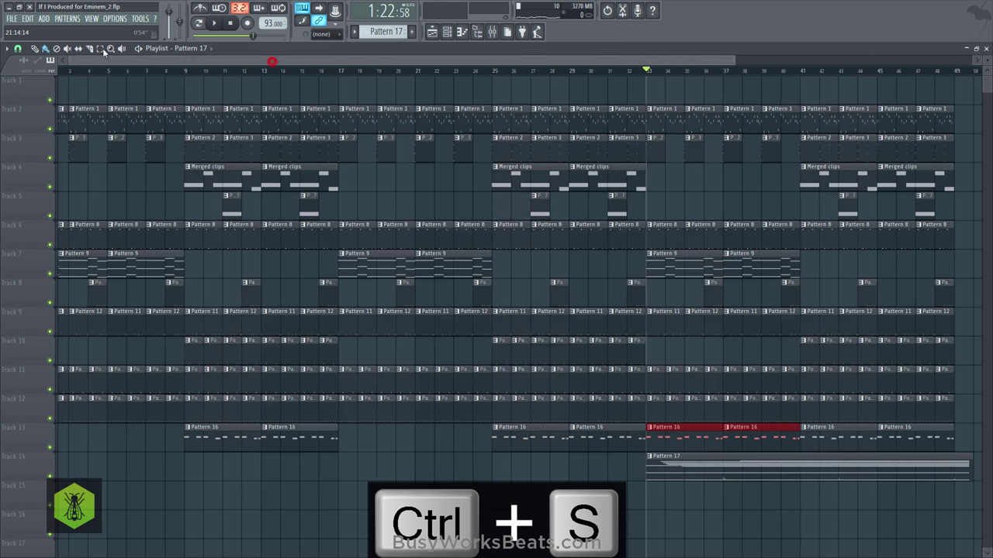
pyautogui.moveTo(252, 430); pyautogui.dragTo(405, 444)
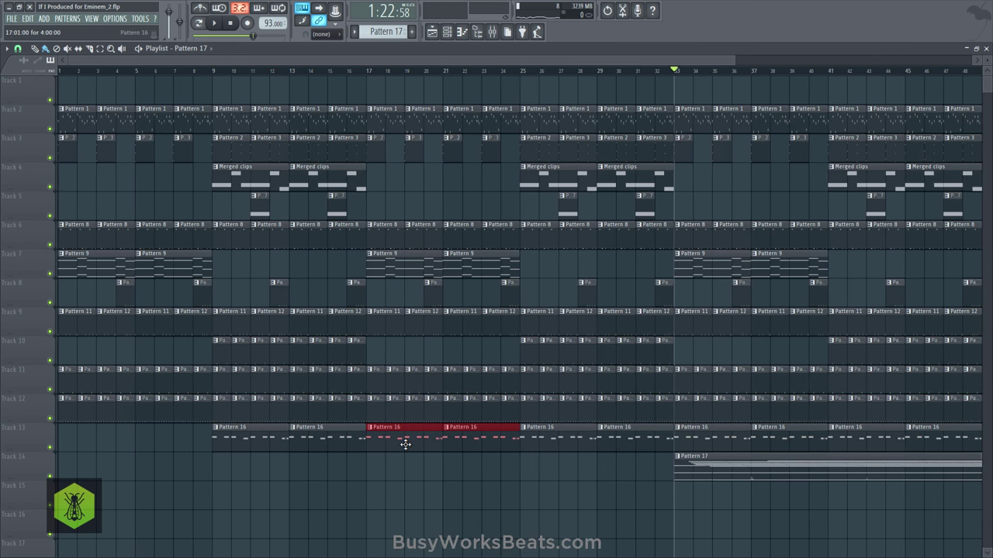
pyautogui.hotkey('ctrl', 's')
# Step: Remove the Track 12 clips from bars 33 to 40 while playing the section
pyautogui.moveTo(443, 60); pyautogui.dragTo(592, 70)
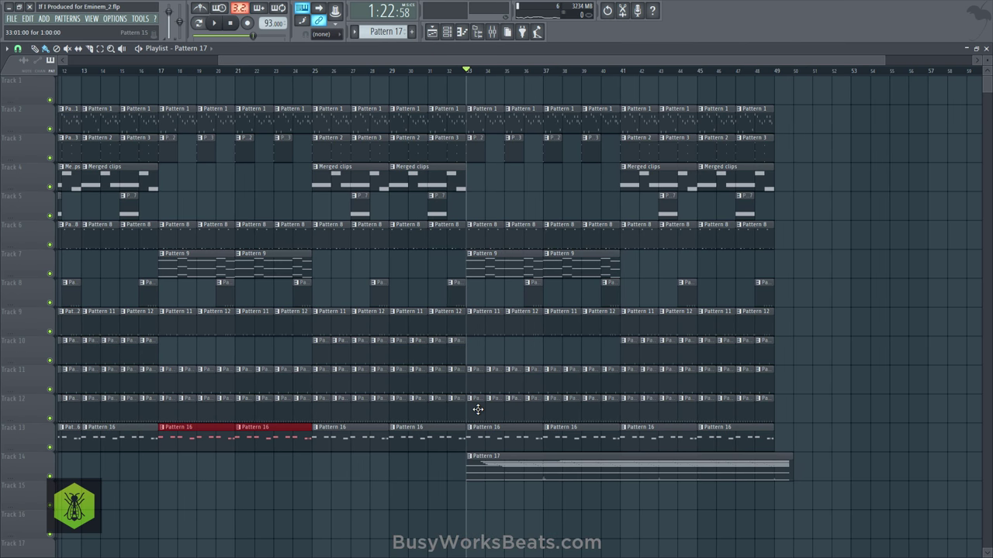
pyautogui.moveTo(481, 410); pyautogui.dragTo(605, 411)
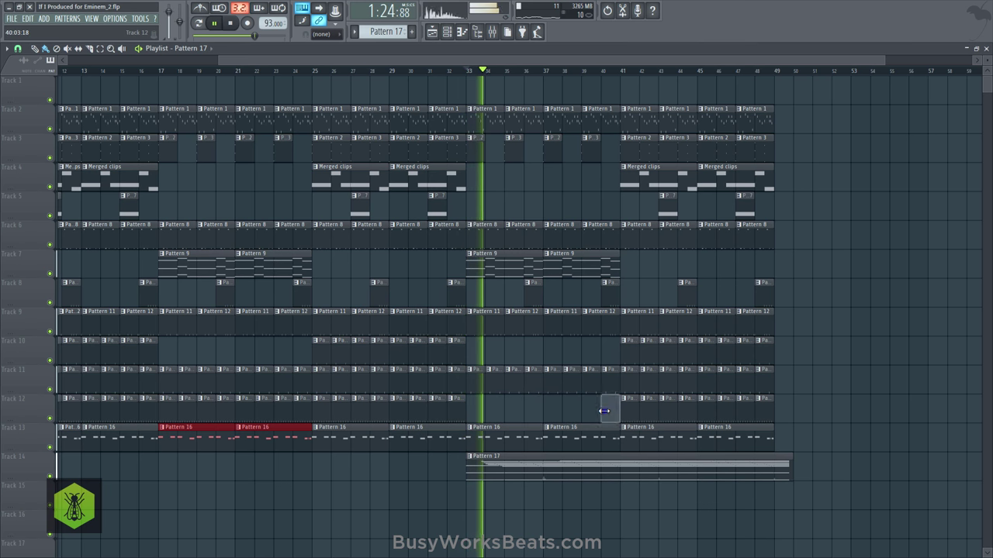
pyautogui.rightClick(572, 349)
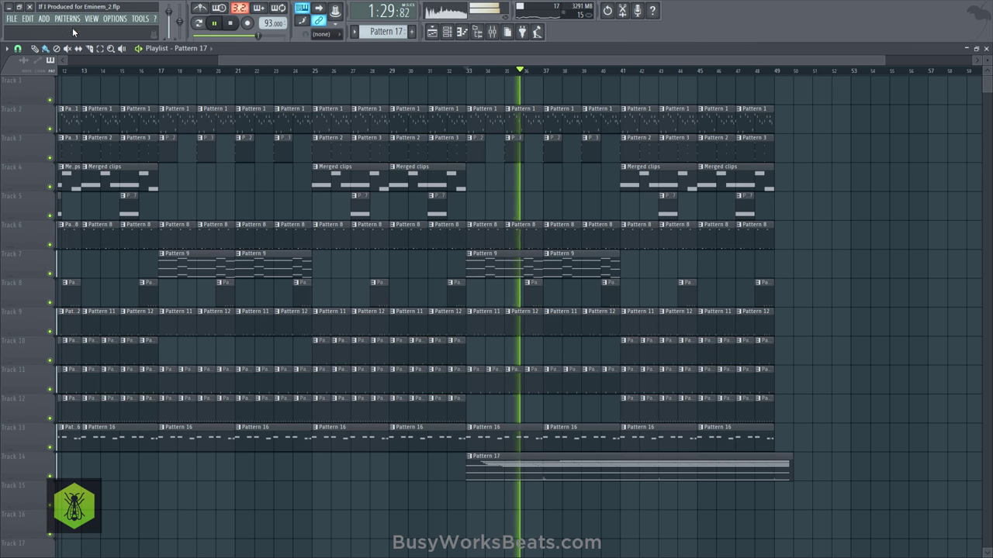
# Step: Save the project as a new version and set the Insert 17 mixer level to 76%
pyautogui.click(12, 18)
pyautogui.click(37, 82)
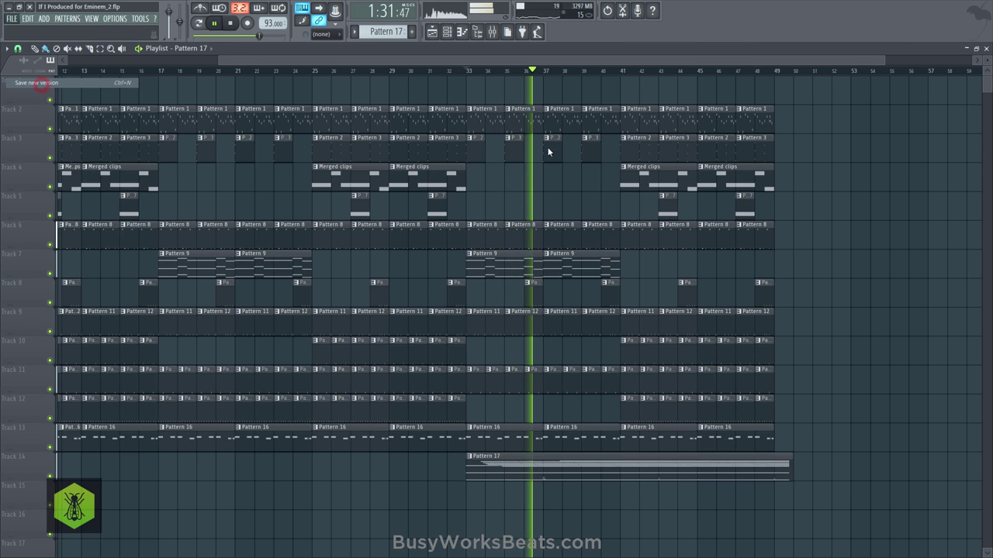
pyautogui.click(494, 33)
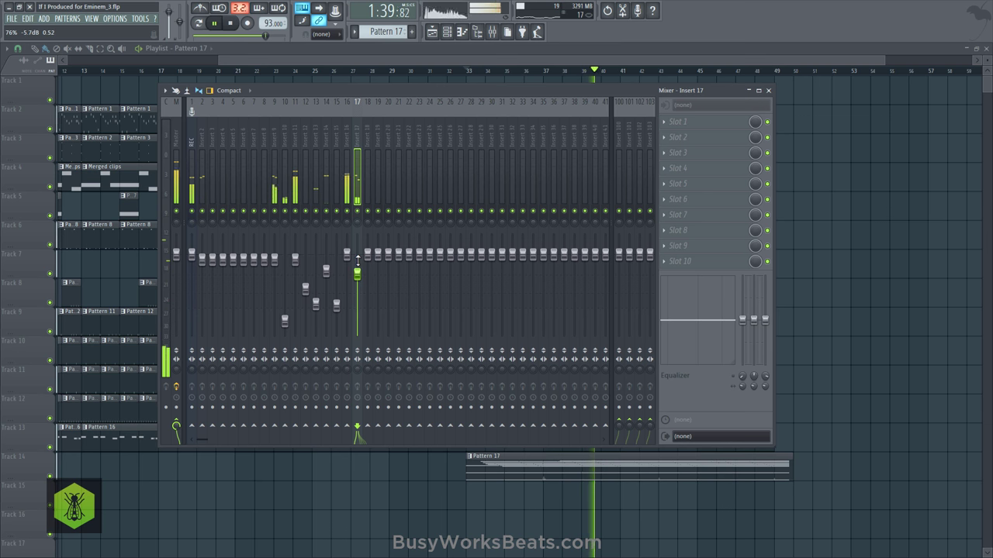
pyautogui.click(770, 92)
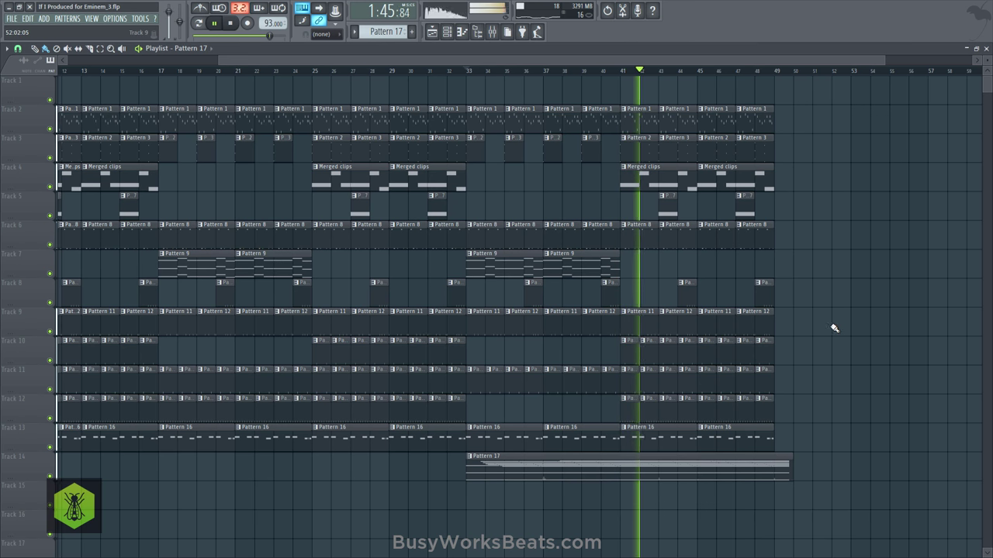
# Step: Remove the Track 12 clips from bars 41 to 48, stop playback, and save the project
pyautogui.moveTo(631, 414); pyautogui.dragTo(781, 412)
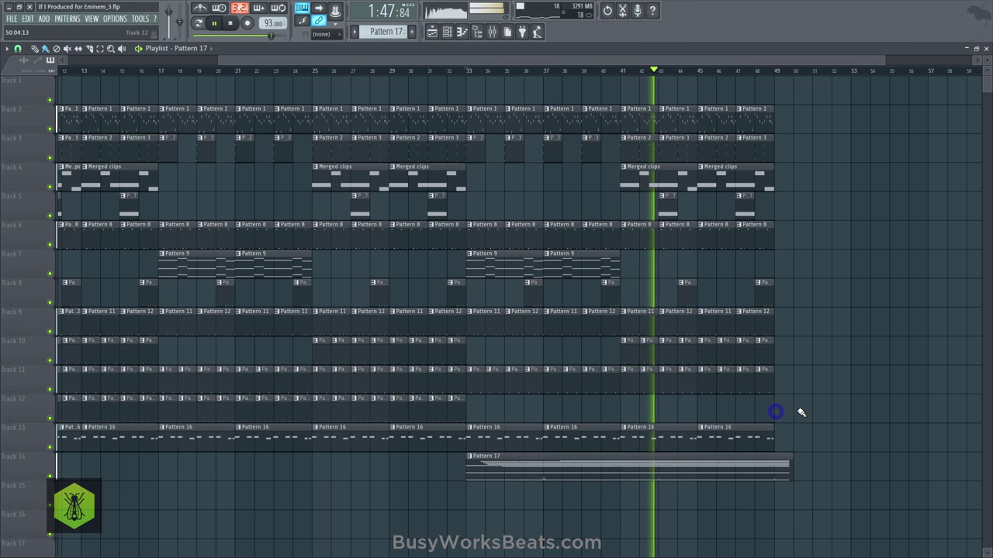
pyautogui.press('space')
pyautogui.hotkey('ctrl', 's')
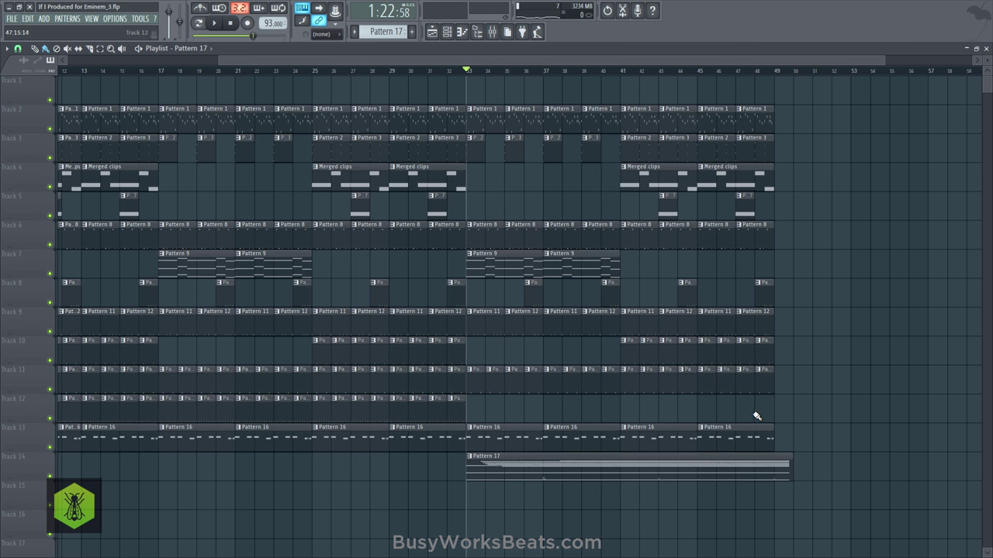
# Step: Play the arrangement from bar 33, check the mixer levels and the full song layout, and save the project
pyautogui.press('space')
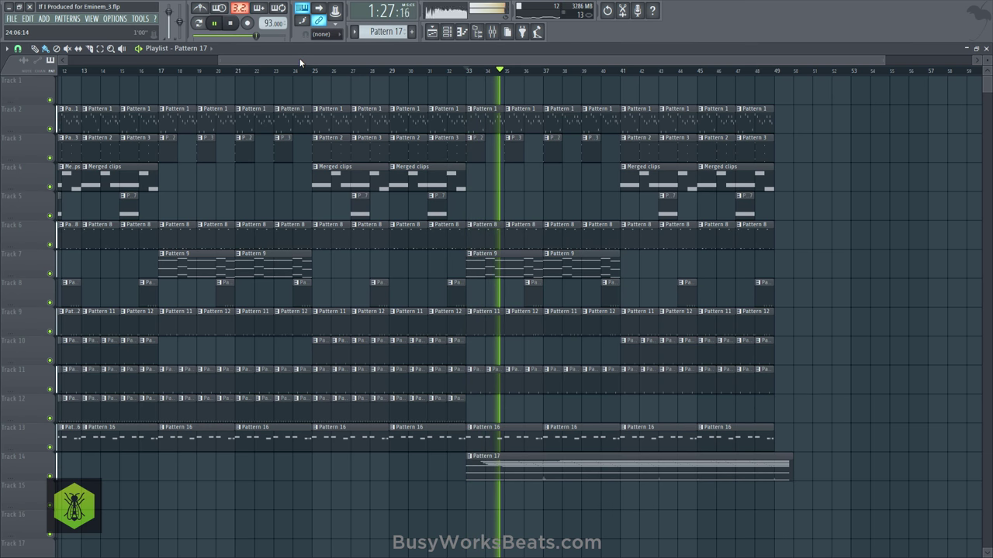
pyautogui.scroll(-2, 302, 70)
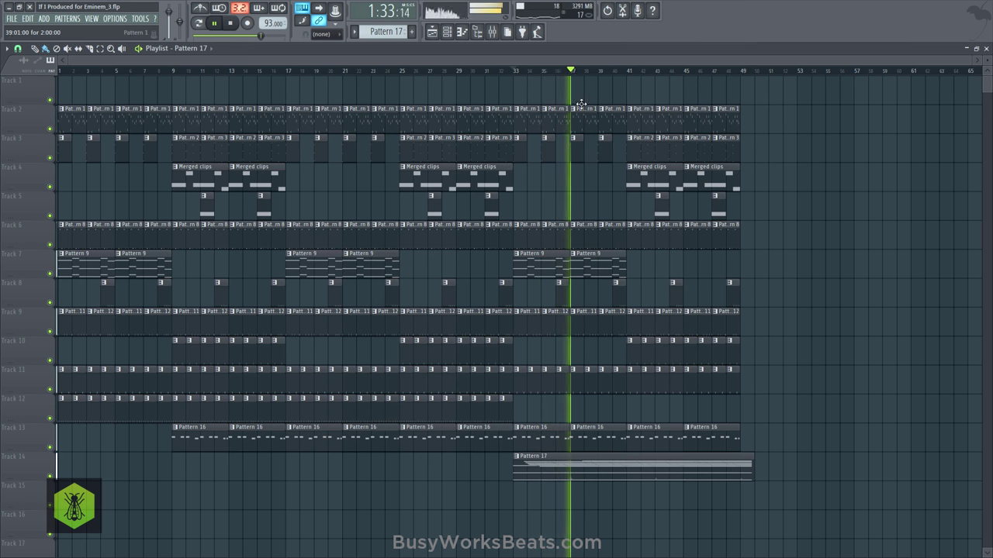
pyautogui.press('F9')
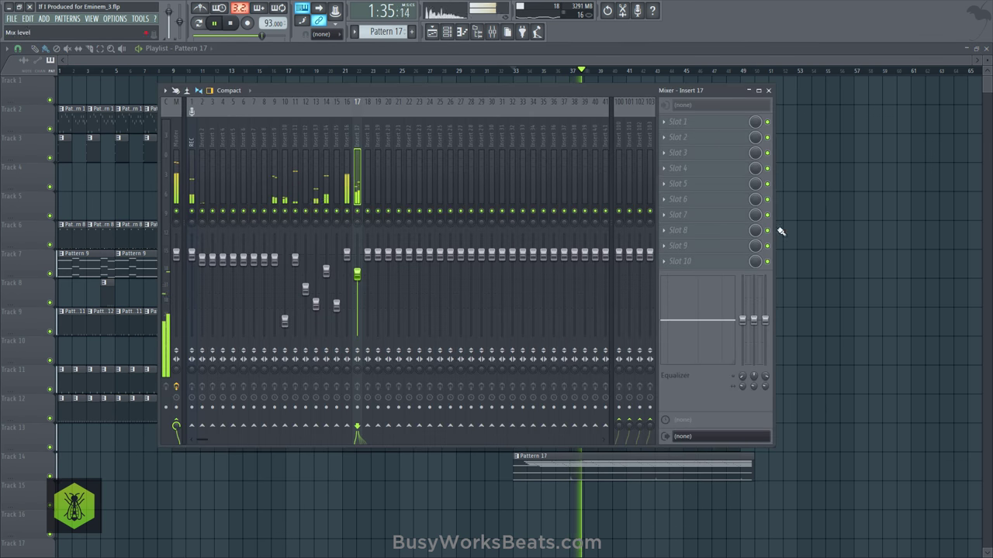
pyautogui.press('F9')
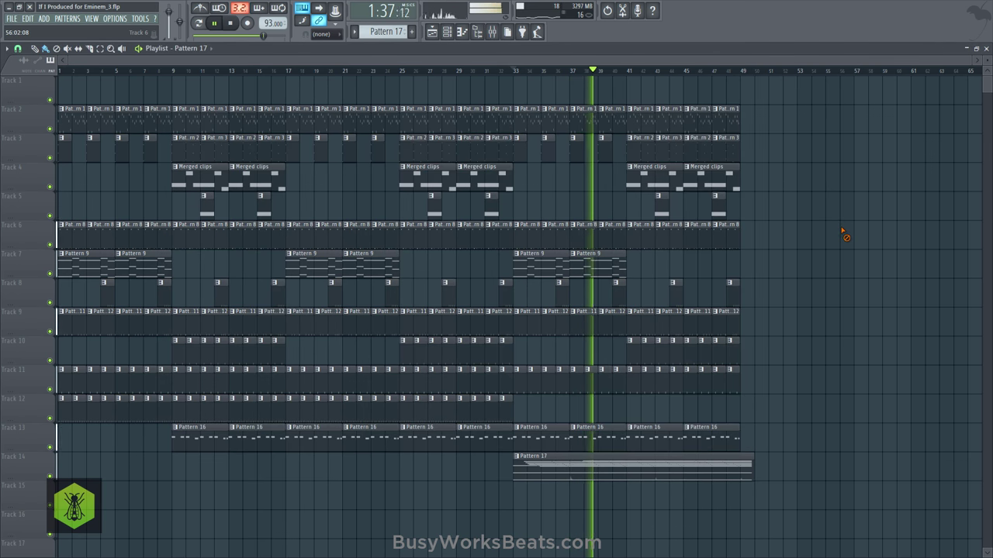
pyautogui.click(985, 48)
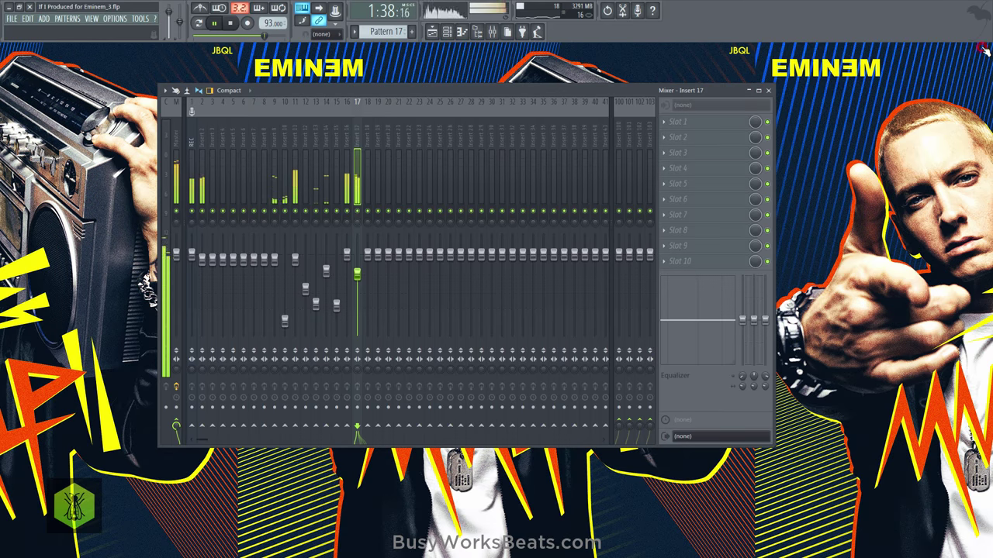
pyautogui.click(434, 34)
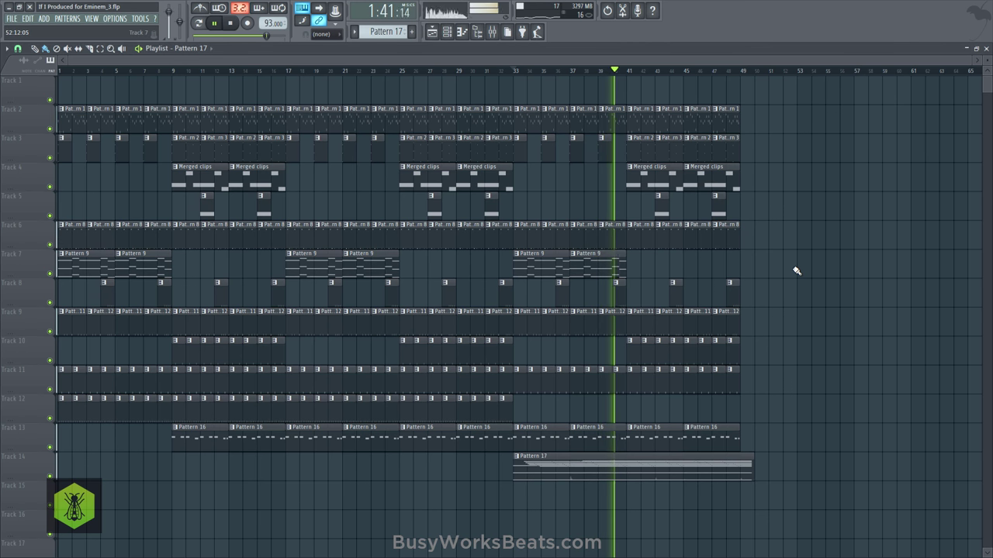
pyautogui.hotkey('ctrl', 's')
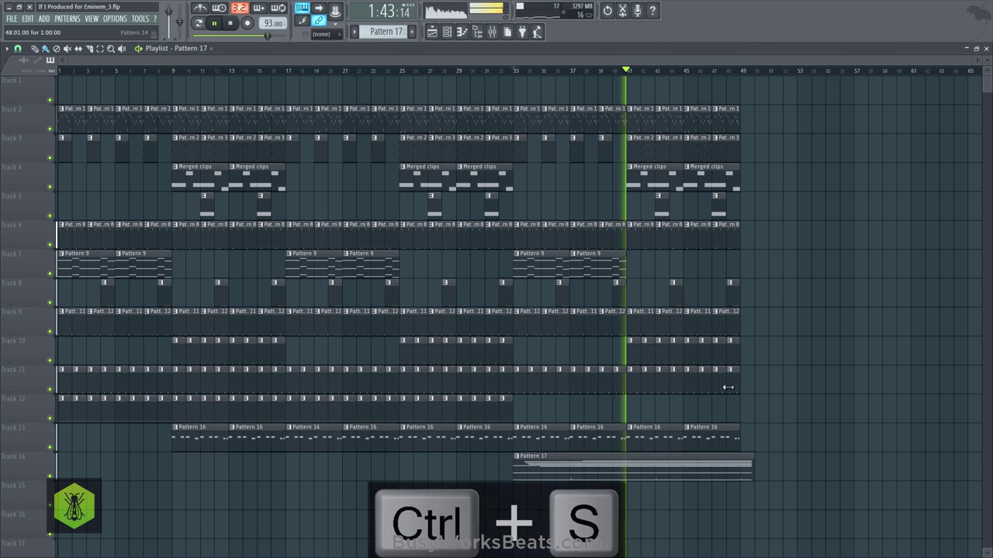
pyautogui.rightClick(802, 397)
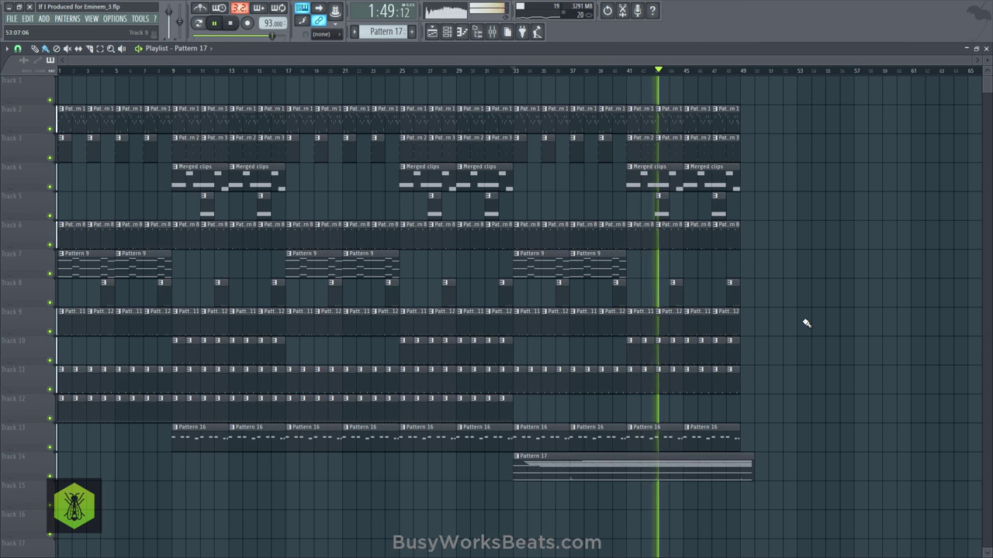
pyautogui.hotkey('ctrl', 's')
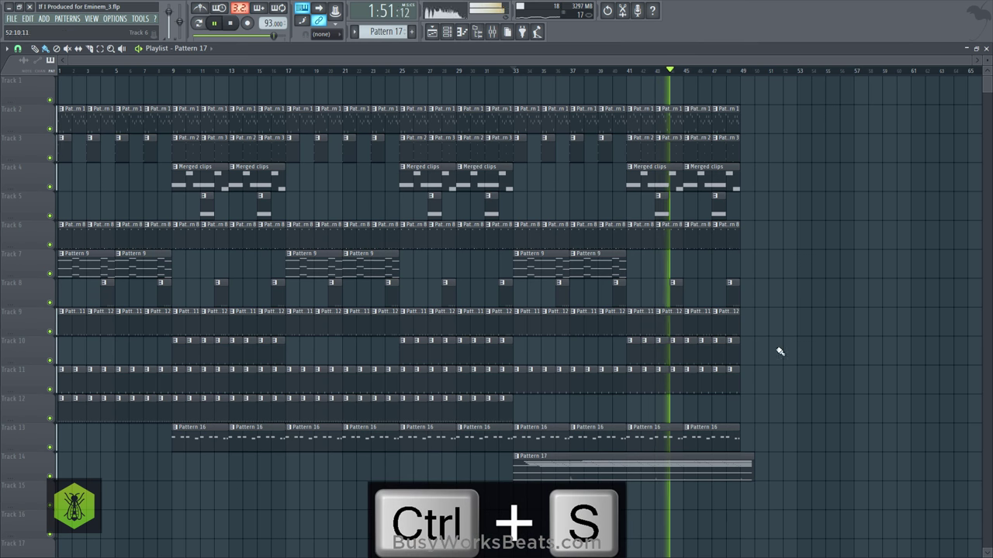
# Step: Duplicate the clips of bars 33 to 48 on Tracks 2 to 13 to bar 49 and clear the selection
pyautogui.moveTo(764, 444); pyautogui.dragTo(521, 76)
pyautogui.moveTo(523, 123); pyautogui.dragTo(760, 151)
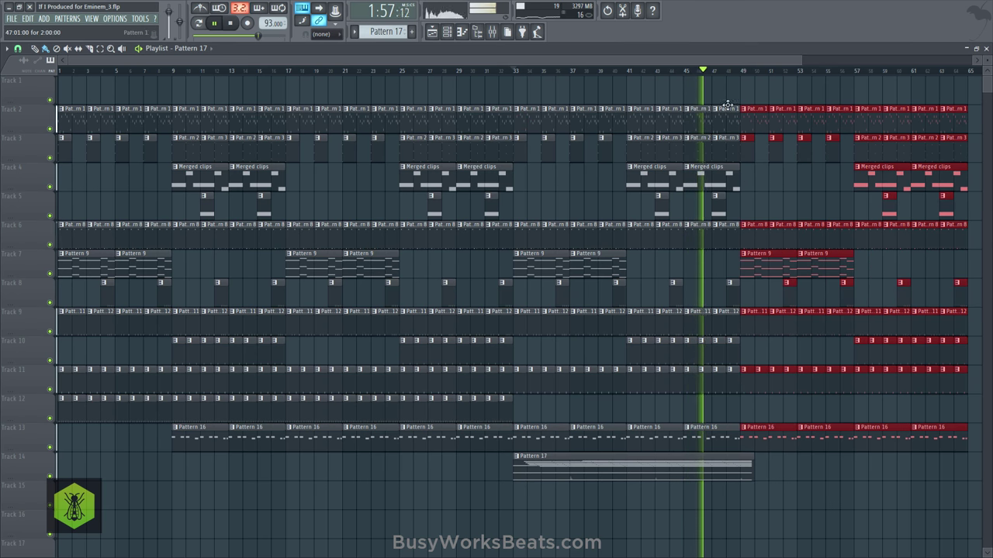
pyautogui.hscroll(2, 793, 66)
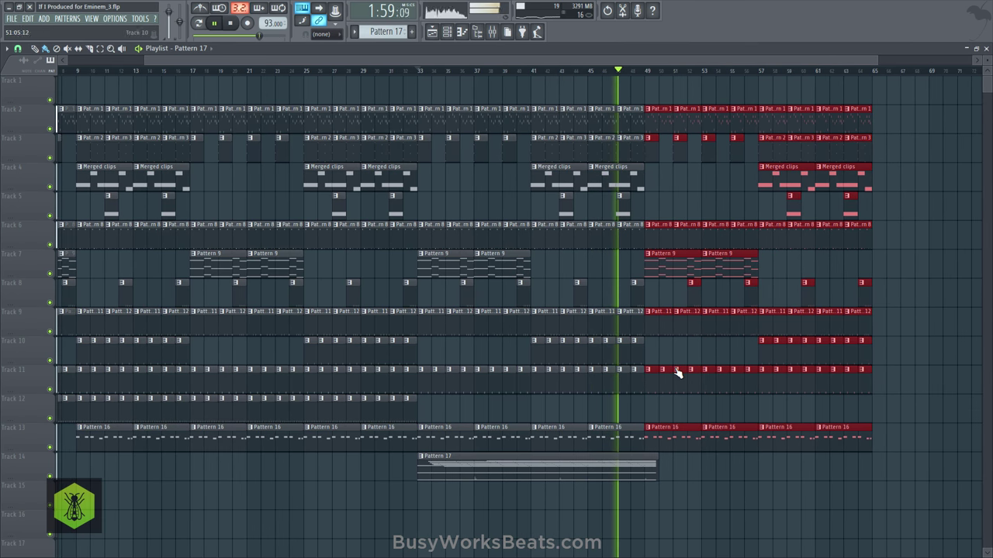
pyautogui.click(665, 355)
# Step: Remove the Pattern 8 clips on Track 6 from bars 49 to 52 only, undoing the removal at bar 53
pyautogui.rightClick(657, 228)
pyautogui.rightClick(687, 228)
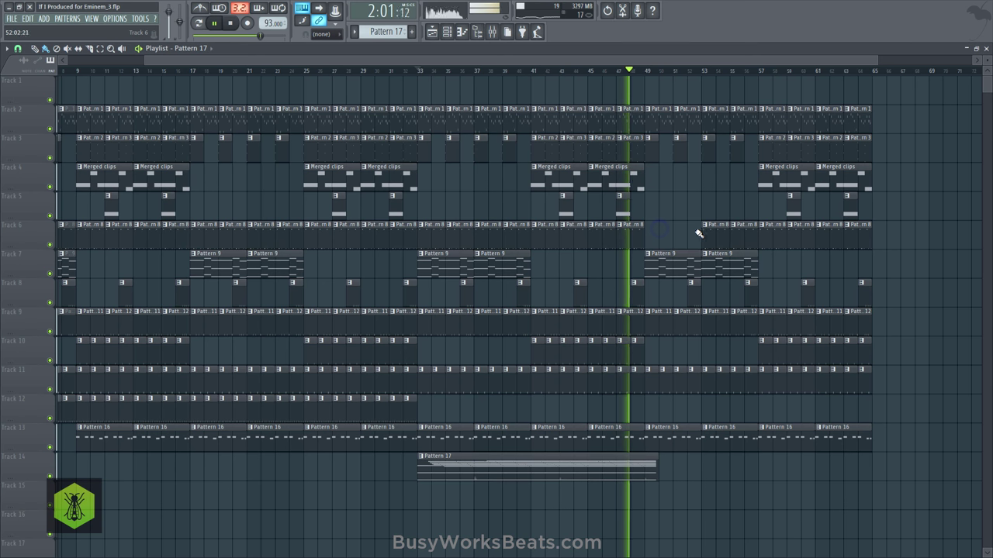
pyautogui.rightClick(703, 229)
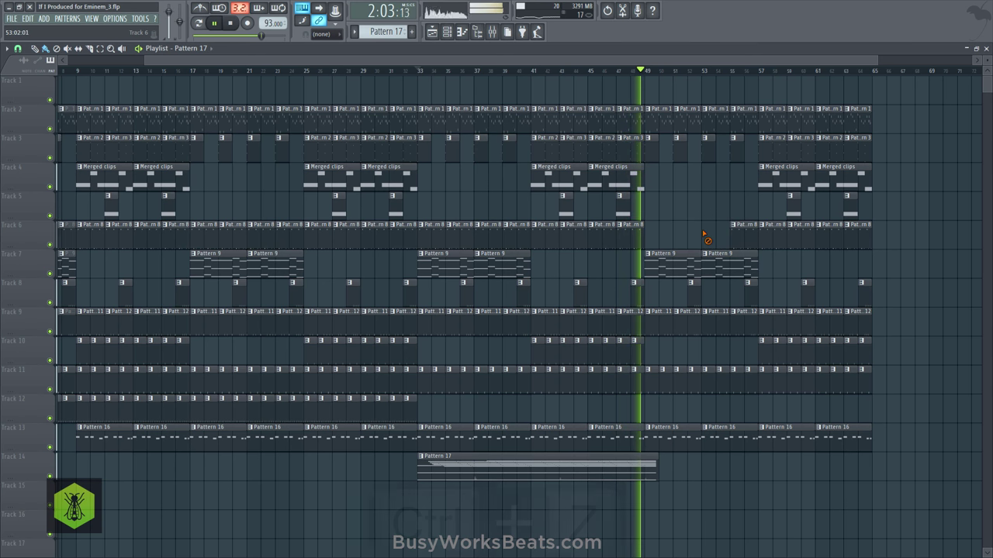
pyautogui.hotkey('ctrl', 'z')
# Step: Remove the Pattern 11 and Pattern 12 clips on Track 9 from bars 49 to 56 and save the project
pyautogui.rightClick(654, 327)
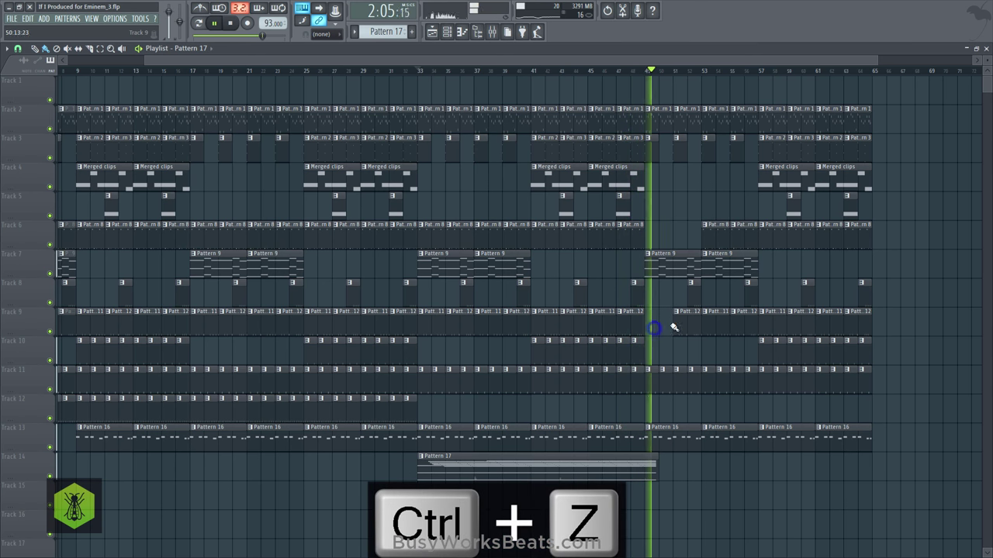
pyautogui.rightClick(674, 328)
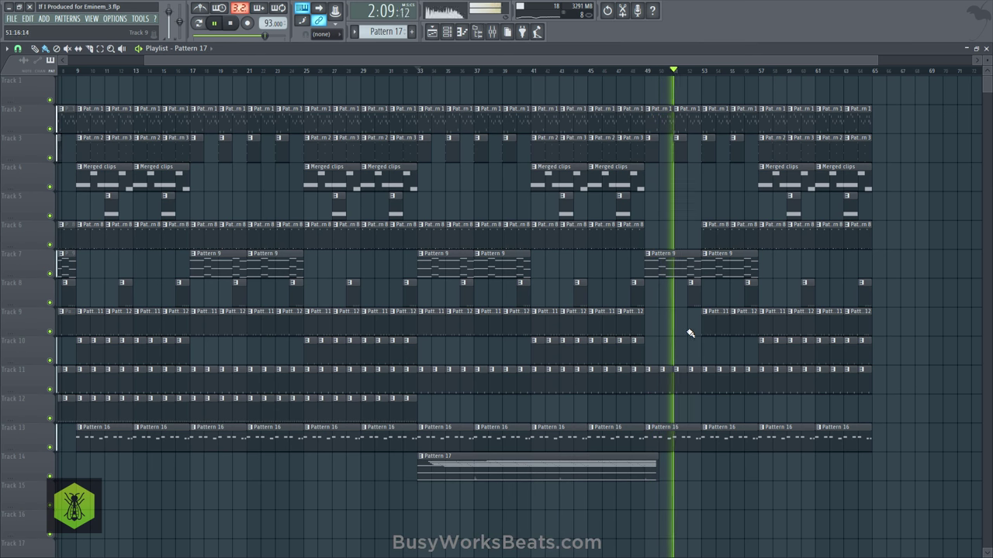
pyautogui.rightClick(717, 334)
pyautogui.rightClick(738, 333)
pyautogui.hotkey('ctrl', 's')
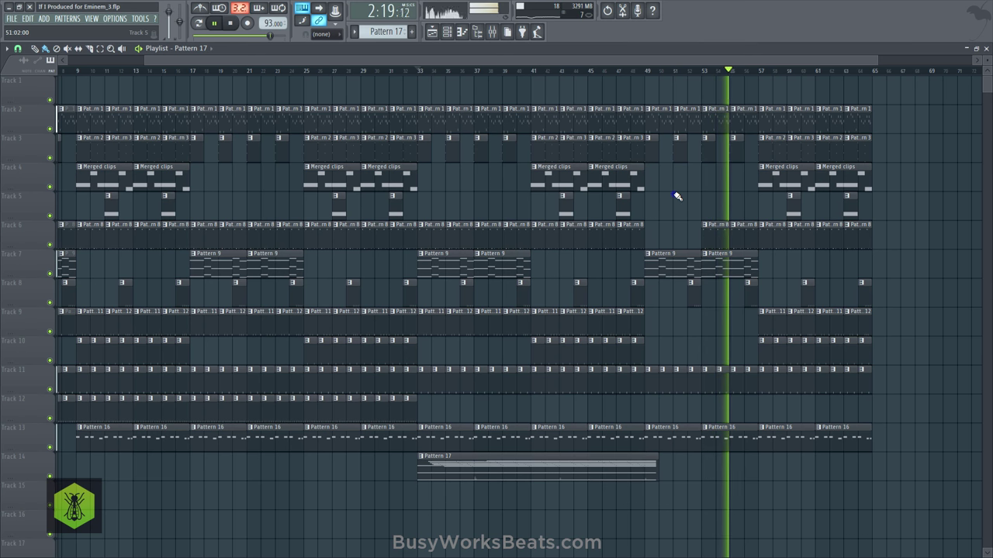
pyautogui.hotkey('ctrl', 's')
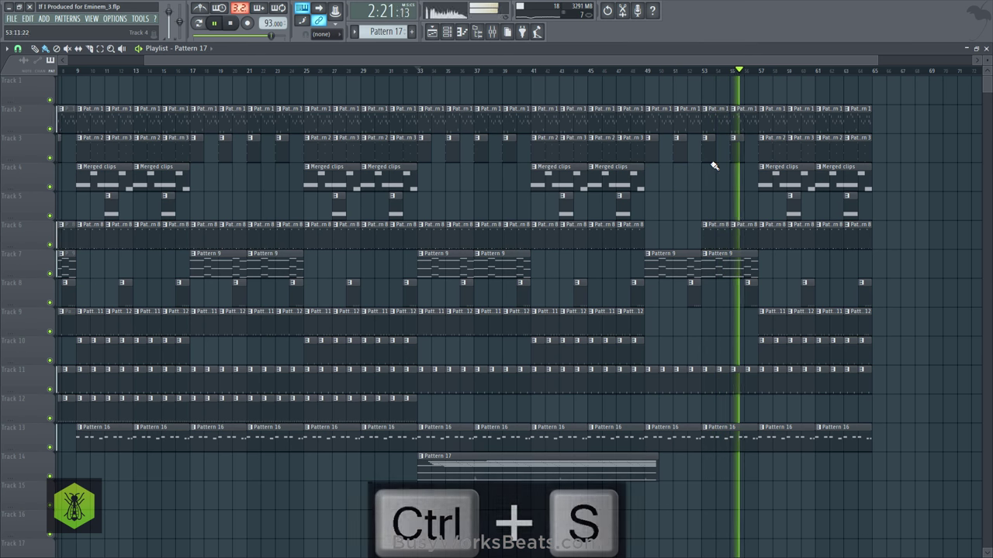
# Step: Try shortening the Pattern 1 and Pattern 8 clips from bar 55 to end at bar 56, play the section, and undo the resizing
pyautogui.moveTo(897, 479); pyautogui.dragTo(776, 124)
pyautogui.press('space')
pyautogui.scroll(2, 763, 75)
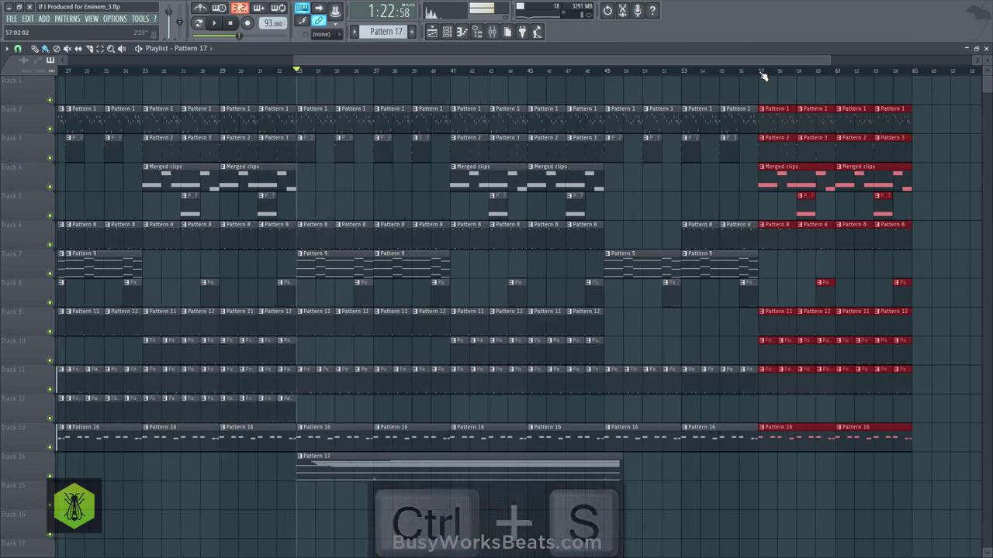
pyautogui.scroll(2, 763, 75)
pyautogui.click(742, 105)
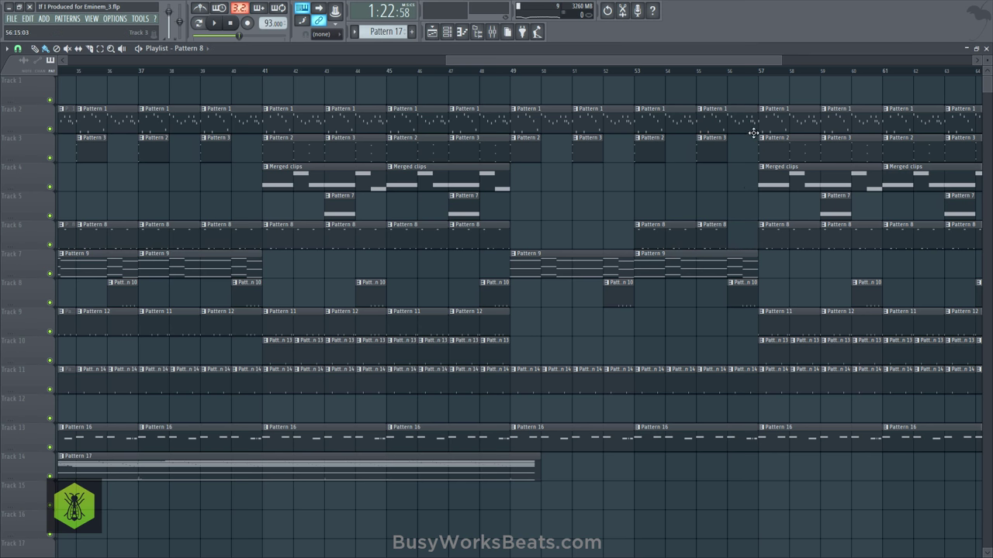
pyautogui.press('space')
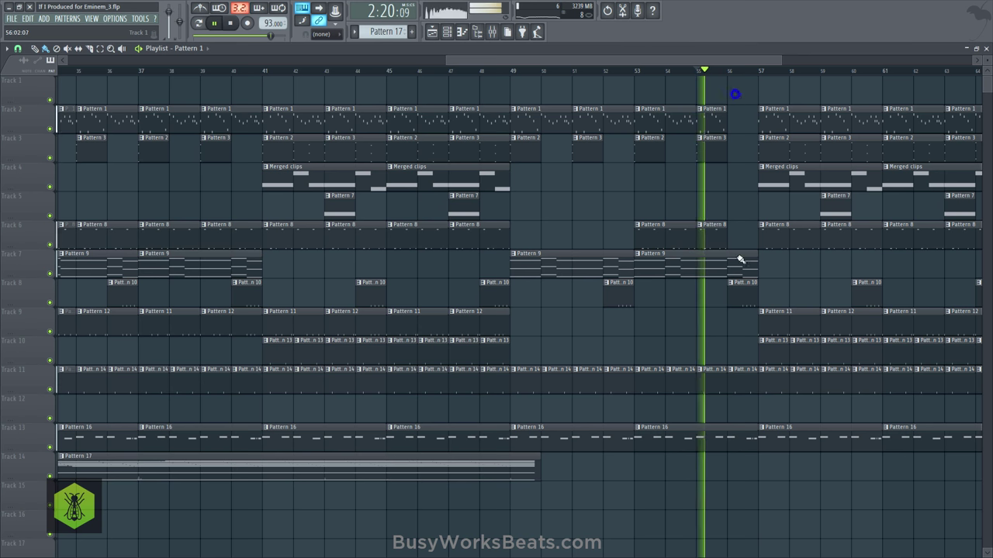
pyautogui.moveTo(756, 263)
pyautogui.mouseDown()
pyautogui.moveTo(734, 261)
pyautogui.moveTo(757, 259)
pyautogui.mouseUp()
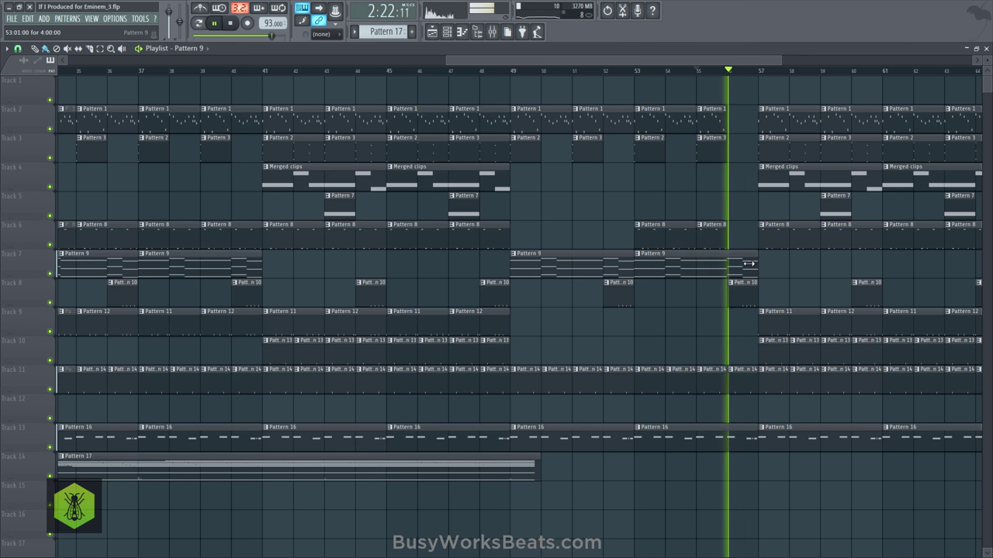
pyautogui.press('space')
pyautogui.hotkey('ctrl', 'alt', 'z')
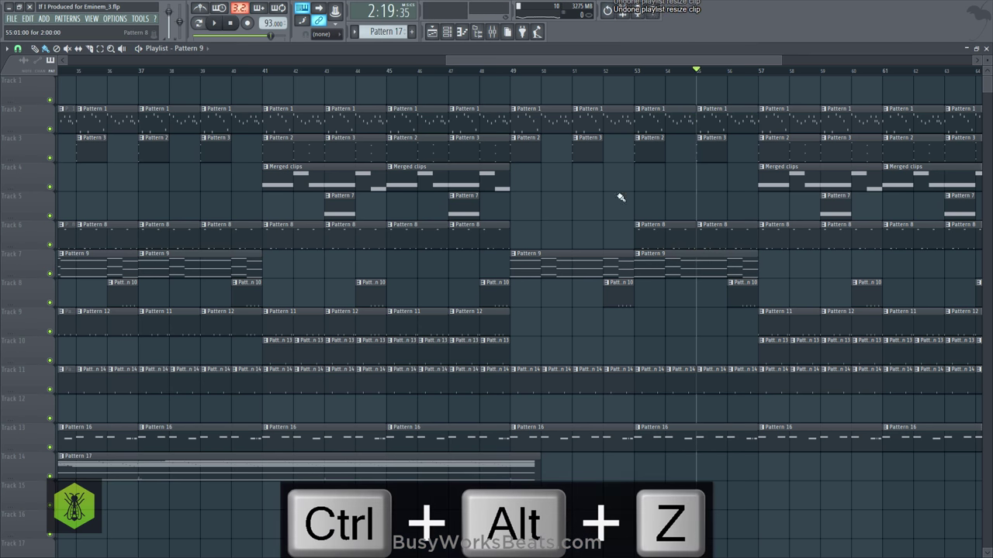
# Step: Set the playlist snap to Beat, shorten the Pattern 1, 8 and 9 clips ending at bar 57 by two beats, and play the section
pyautogui.click(17, 48)
pyautogui.click(47, 195)
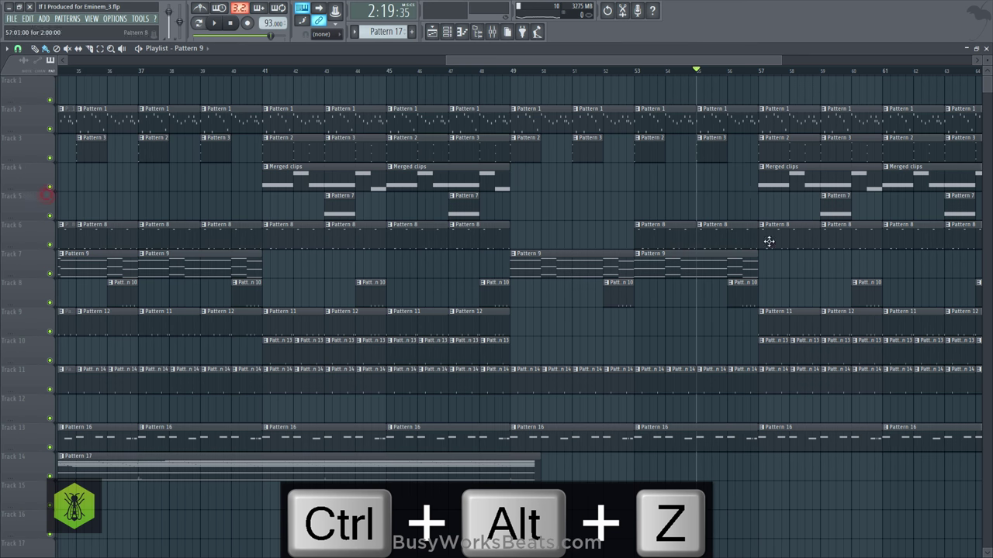
pyautogui.moveTo(755, 256); pyautogui.dragTo(756, 259)
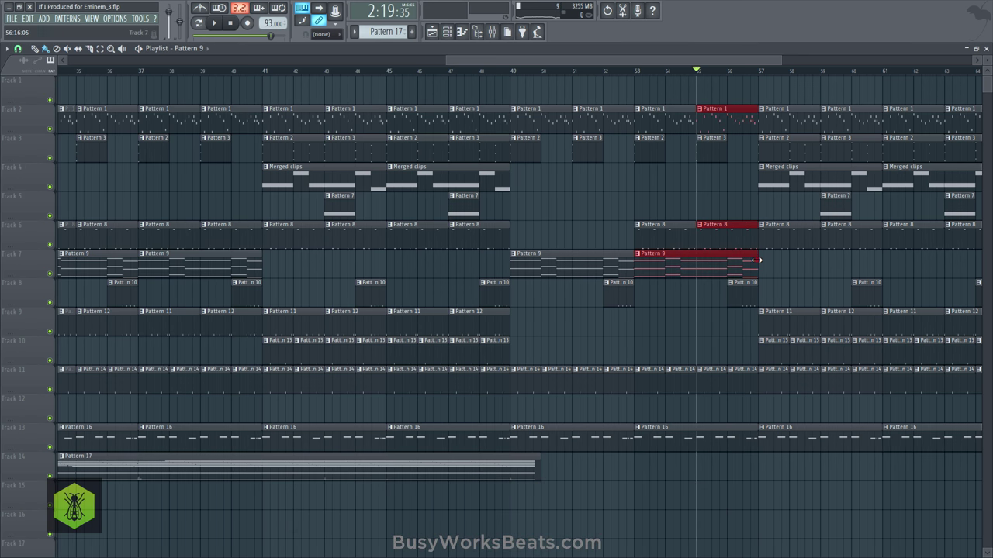
pyautogui.press('space')
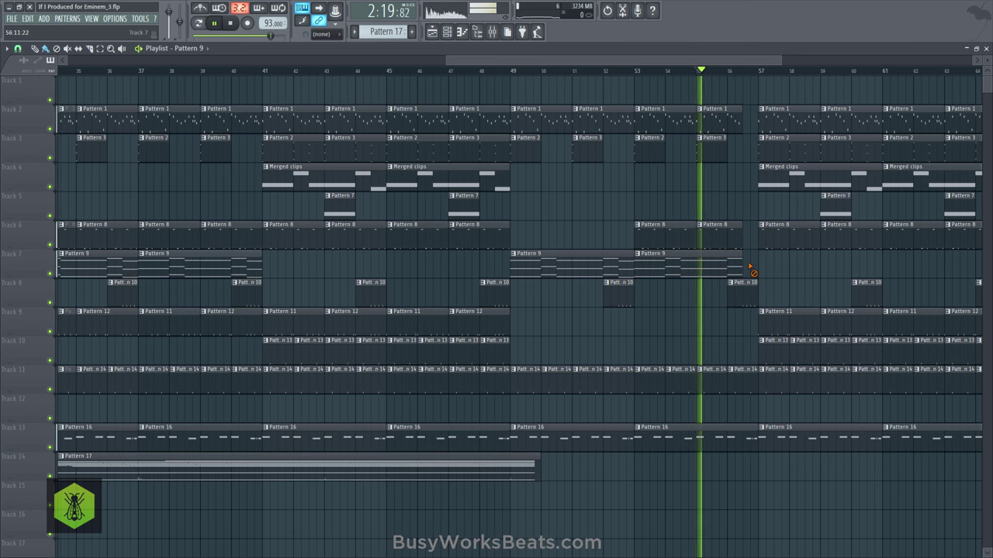
# Step: Shorten the Pattern 14 clip before bar 57 on Track 11 by two beats, stop playback and save the project
pyautogui.moveTo(757, 384); pyautogui.dragTo(743, 388)
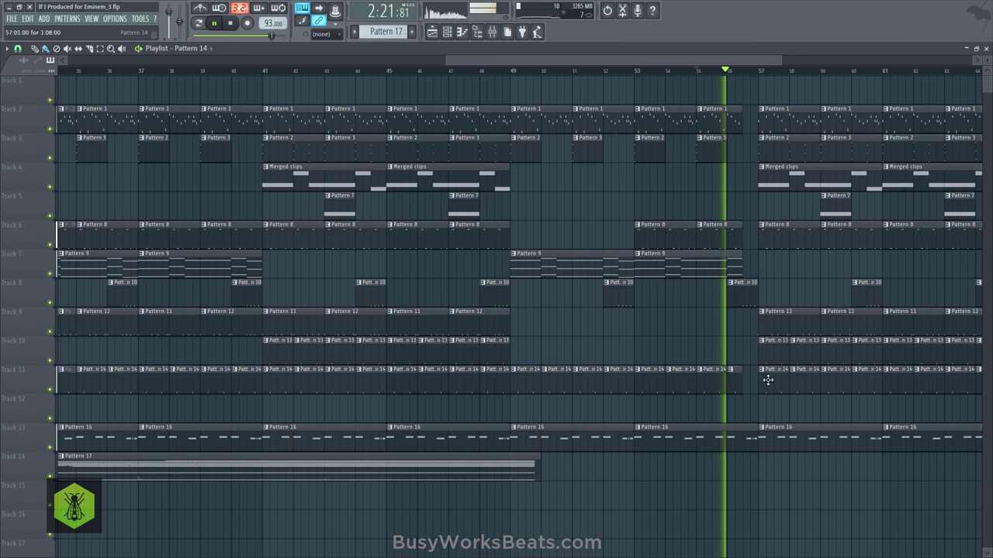
pyautogui.press('space')
pyautogui.click(729, 339)
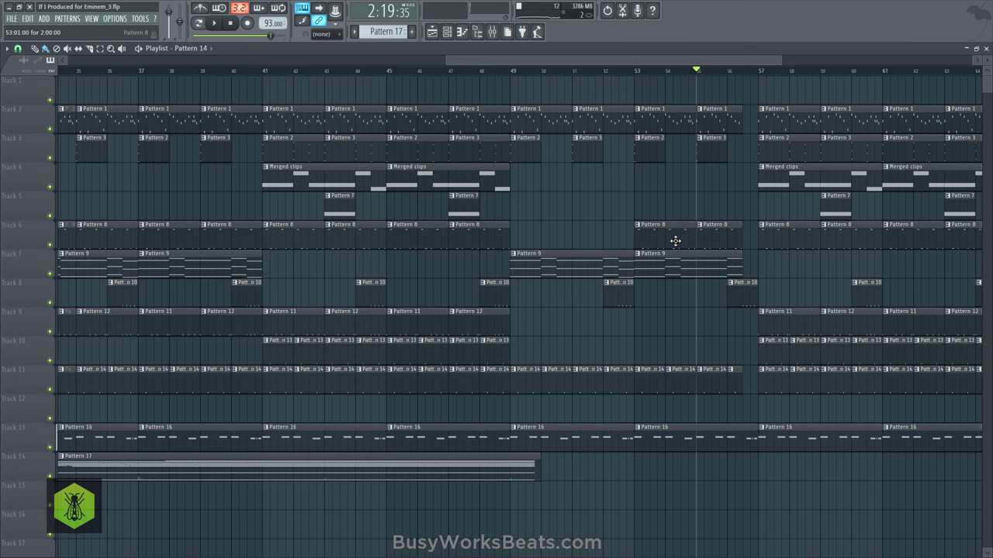
pyautogui.hotkey('ctrl', 's')
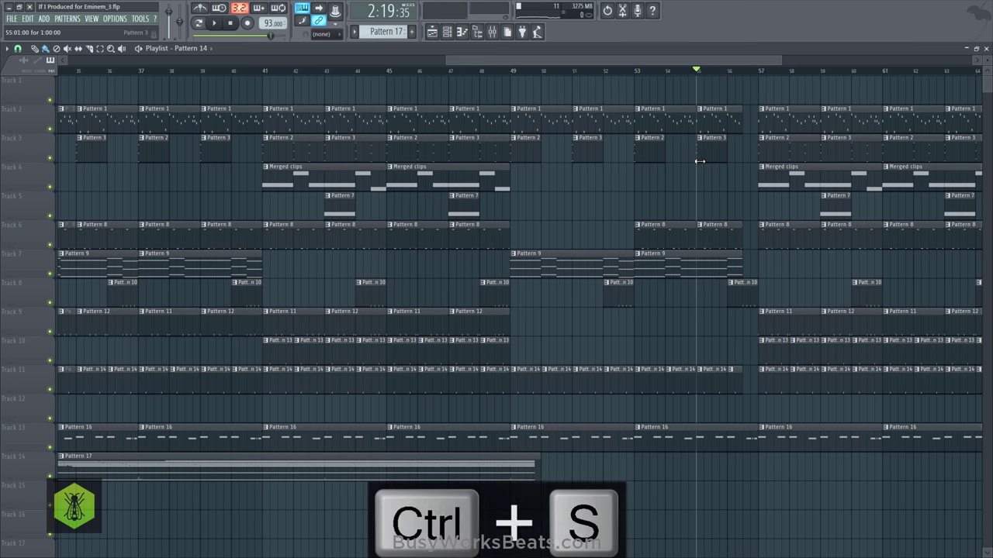
# Step: Duplicate the clips of bars 57 to 64 on Tracks 2 to 13 to bar 65, clear the selection and save the project
pyautogui.scroll(-3, 693, 77)
pyautogui.press('space')
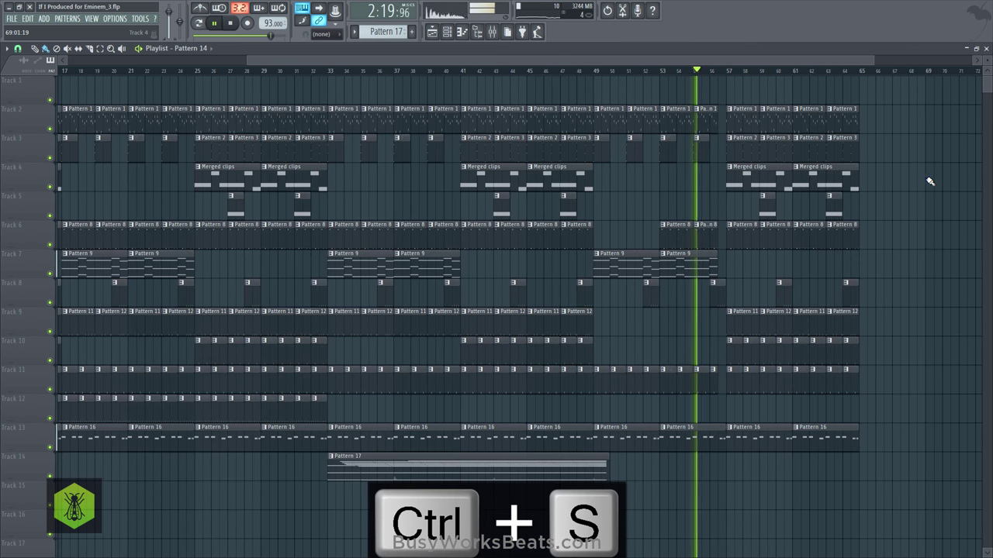
pyautogui.moveTo(731, 78); pyautogui.dragTo(916, 476)
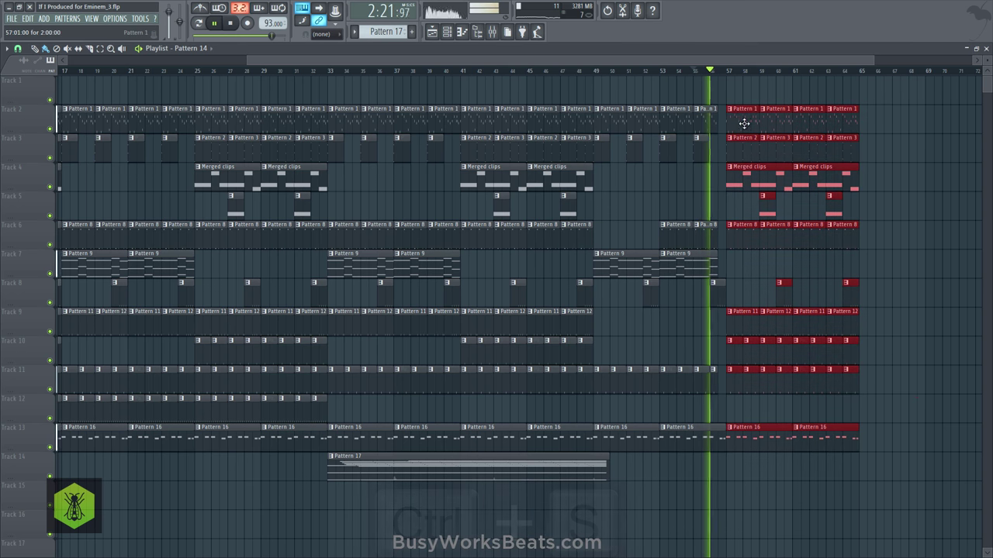
pyautogui.moveTo(743, 114); pyautogui.dragTo(879, 114)
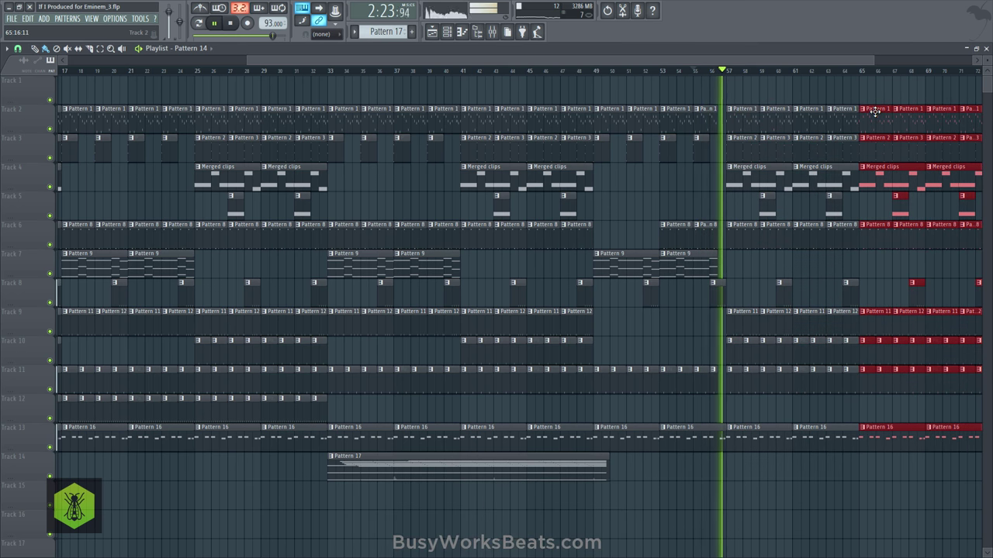
pyautogui.scroll(-1, 521, 79)
pyautogui.scroll(-2, 521, 78)
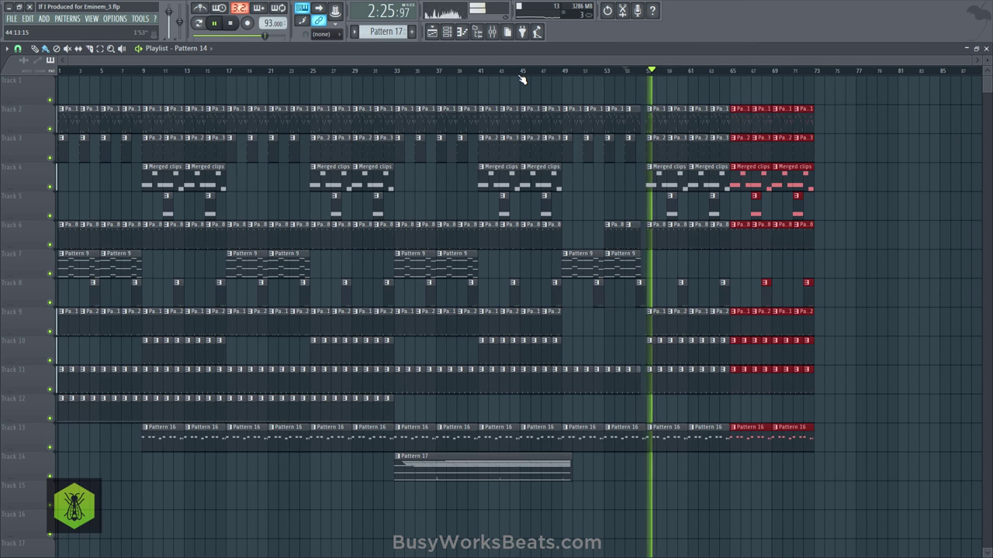
pyautogui.click(654, 267)
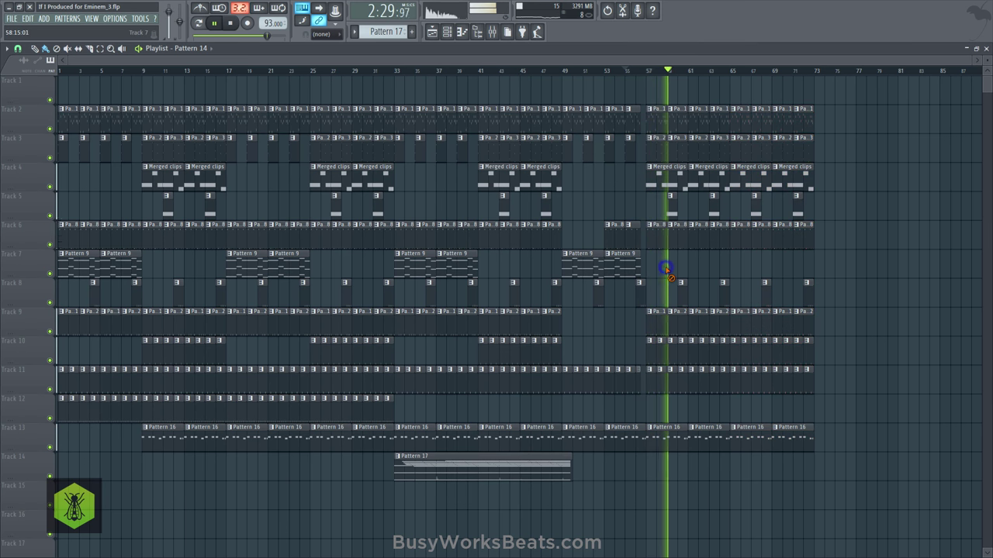
pyautogui.press('space')
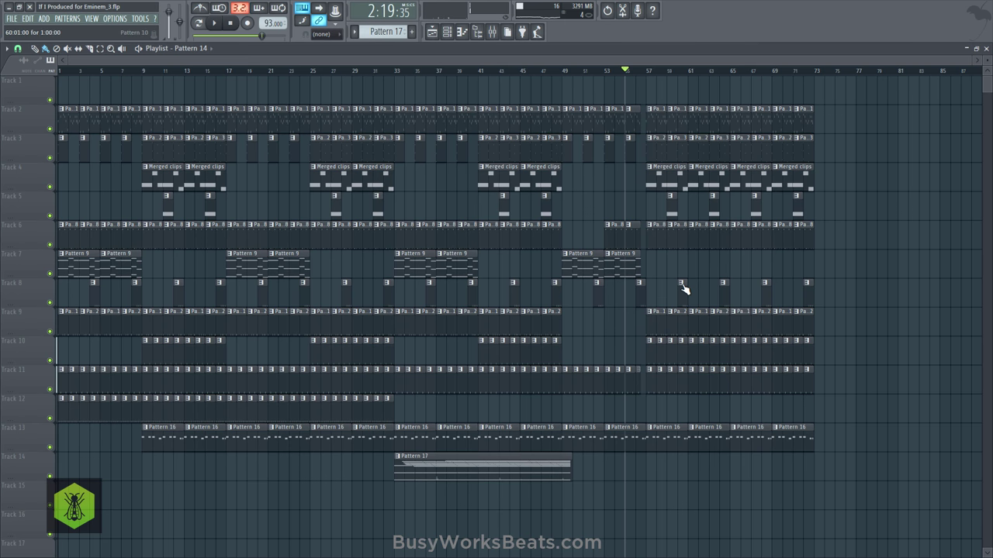
pyautogui.hotkey('ctrl', 's')
# Step: Remove the Pattern 8 clips on Track 6 from bars 57 to 64 and play the song from bar 57
pyautogui.scroll(3, 685, 80)
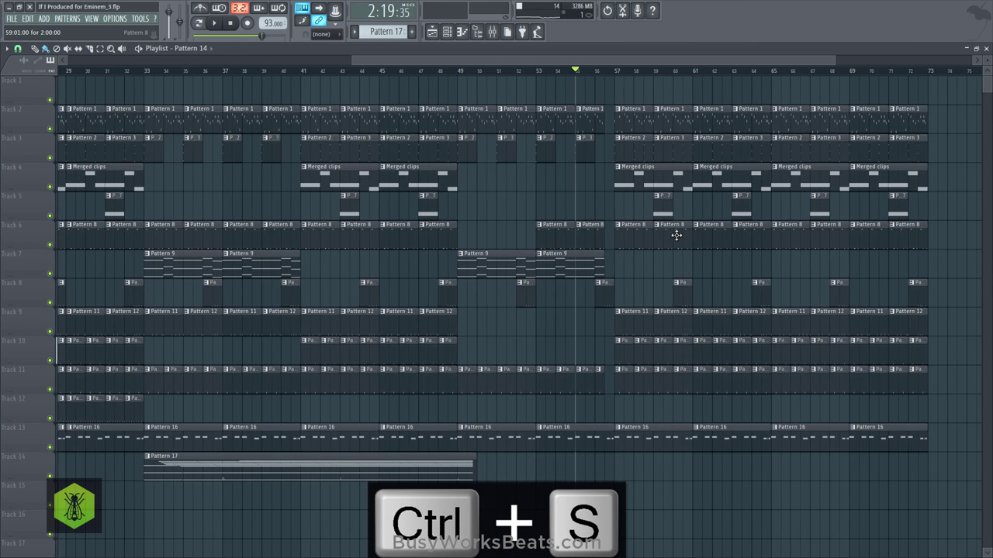
pyautogui.moveTo(746, 233); pyautogui.dragTo(645, 231)
pyautogui.press('Delete')
pyautogui.press('space')
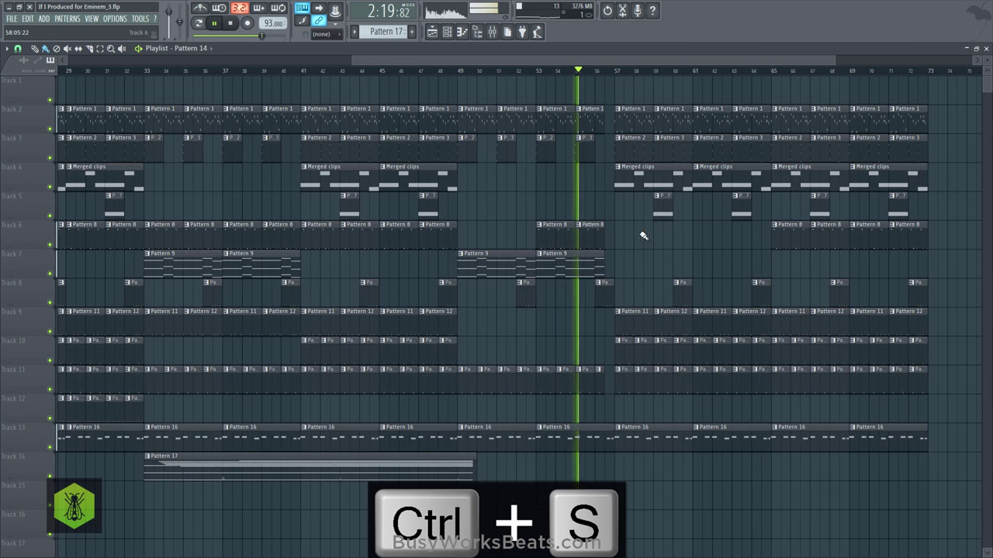
pyautogui.click(616, 74)
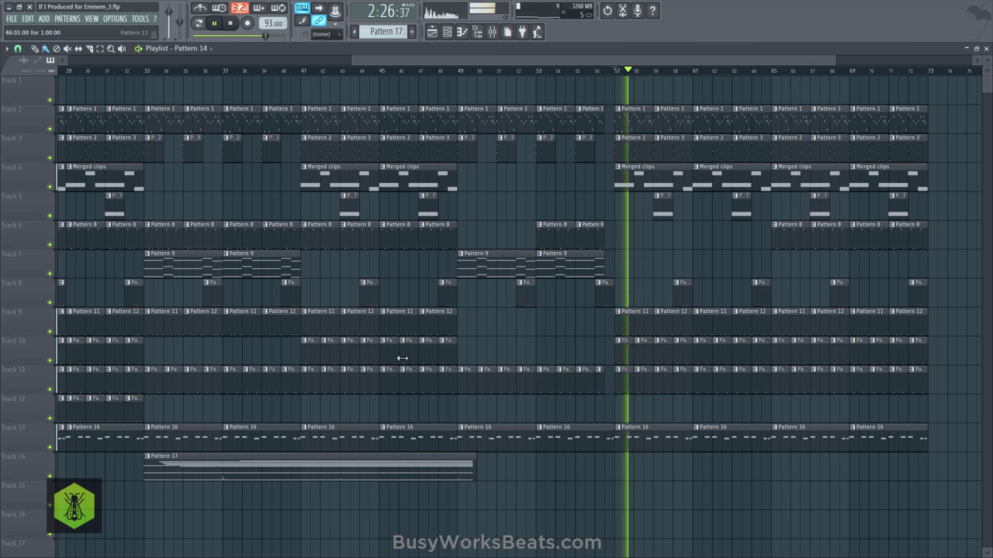
# Step: Copy the Track 12 clips of bars 29 to 32 to fill bars 57 to 64 and select the copies
pyautogui.moveTo(154, 406); pyautogui.dragTo(64, 410)
pyautogui.moveTo(137, 406)
pyautogui.mouseDown()
pyautogui.moveTo(730, 407)
pyautogui.moveTo(681, 404)
pyautogui.mouseUp()
pyautogui.moveTo(764, 396)
pyautogui.mouseDown()
pyautogui.moveTo(605, 421)
pyautogui.moveTo(584, 415)
pyautogui.mouseUp()
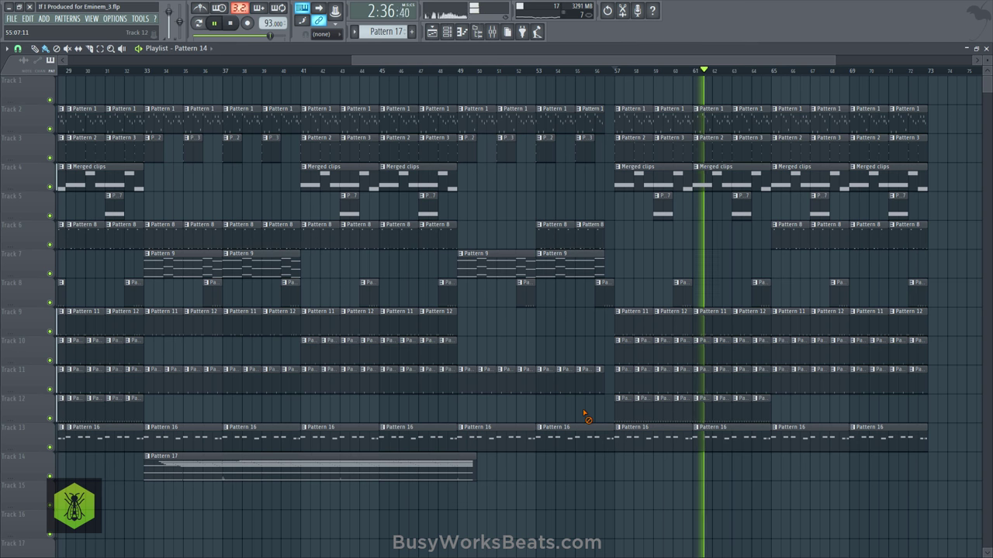
pyautogui.moveTo(662, 406); pyautogui.dragTo(620, 419)
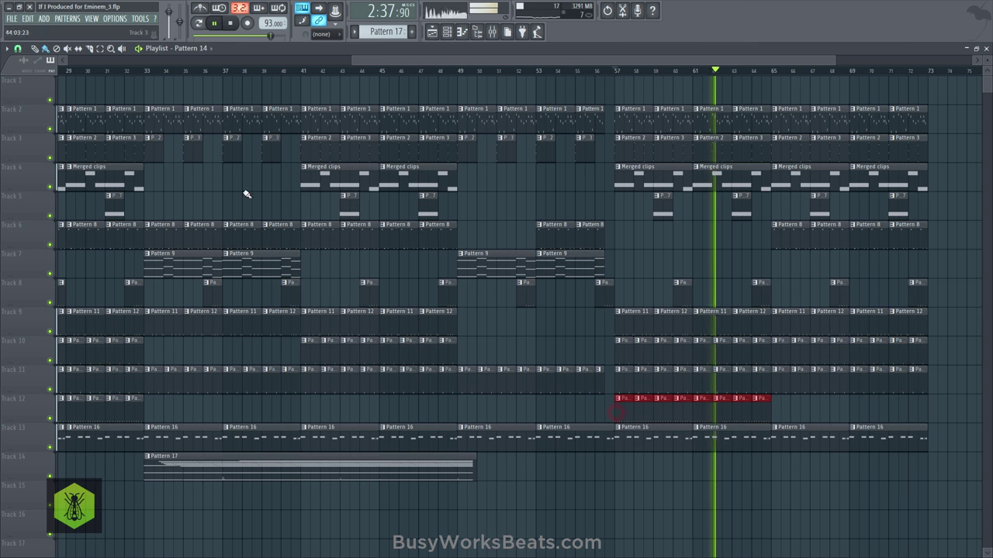
# Step: Set the snap to Bar, duplicate the selected Track 12 clips to bar 65, stop playback and save the project
pyautogui.click(18, 49)
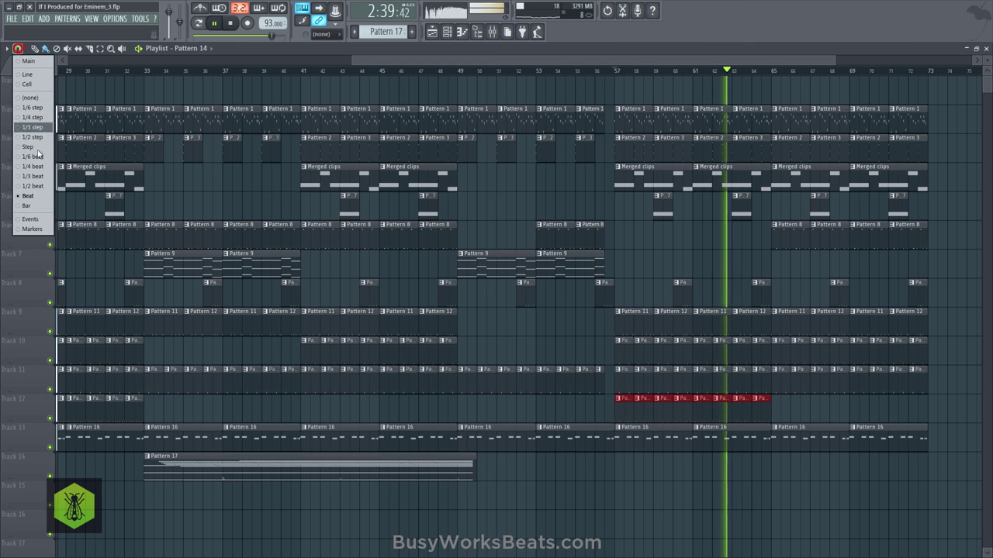
pyautogui.click(31, 201)
pyautogui.hotkey('ctrl', 'b')
pyautogui.click(964, 404)
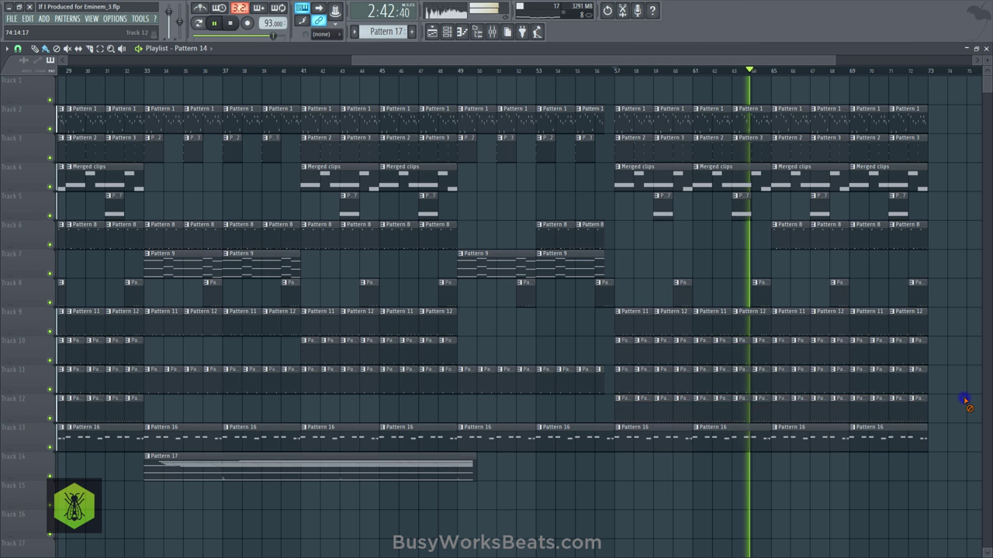
pyautogui.hotkey('ctrl', 's')
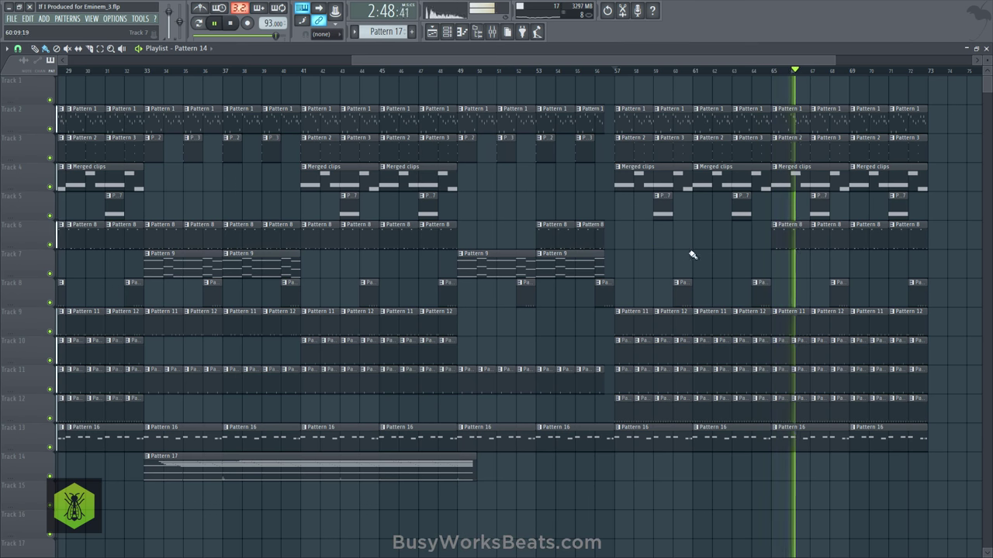
pyautogui.scroll(-3, 539, 72)
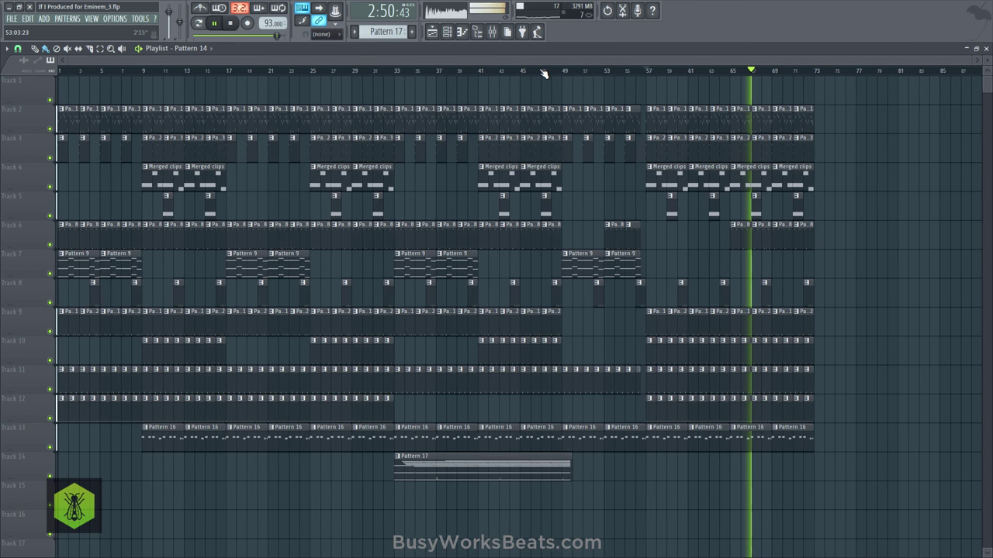
pyautogui.hotkey('ctrl', 's')
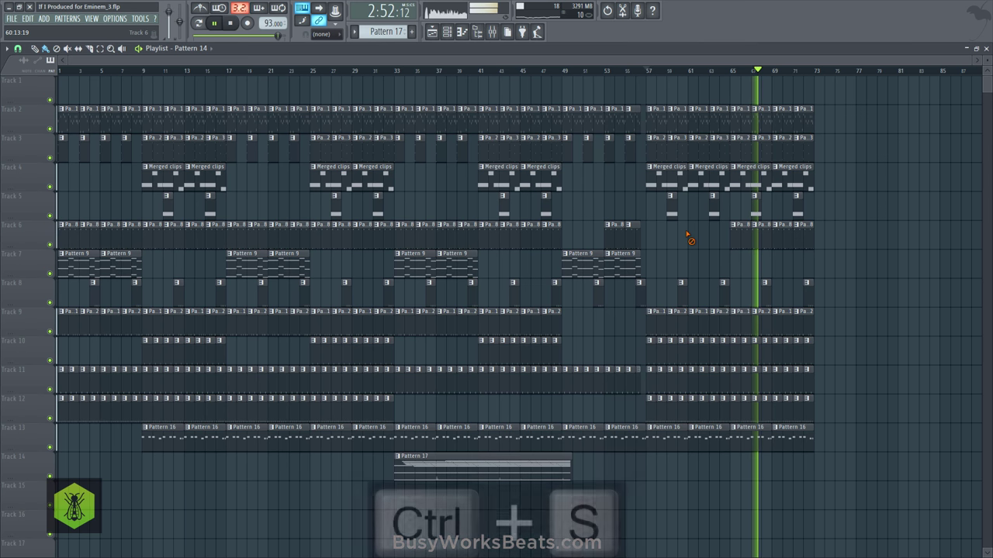
pyautogui.press('space')
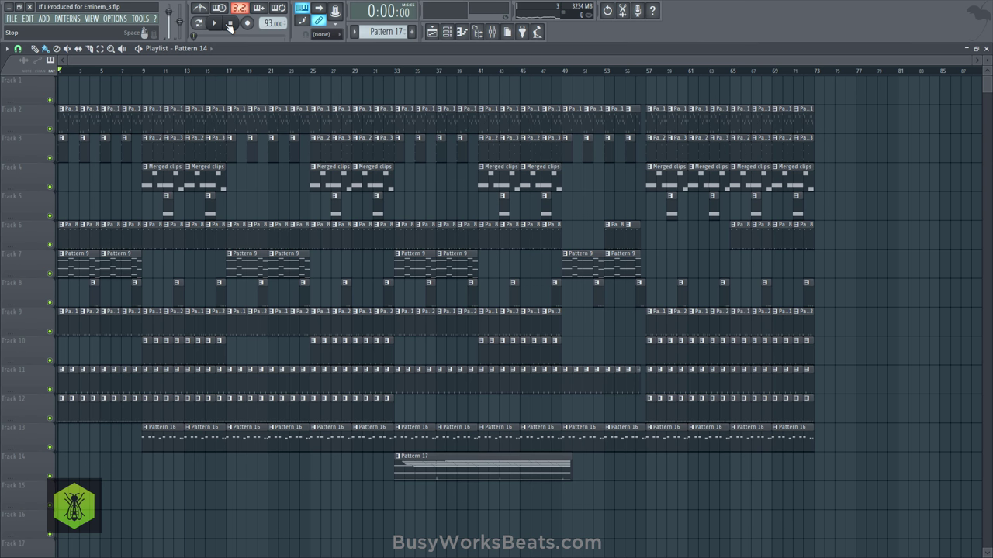
pyautogui.hotkey('ctrl', 's')
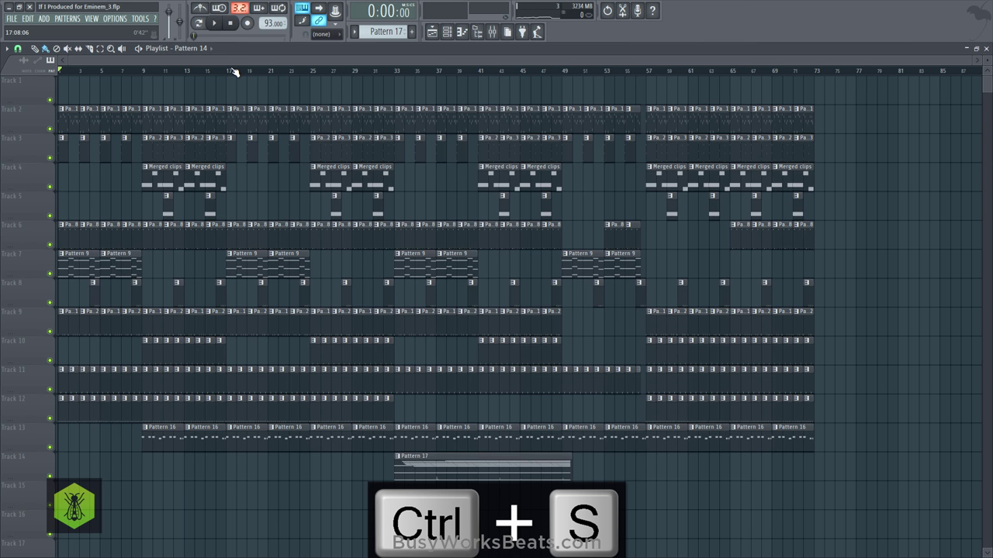
# Step: Try playing the song from the start at a tempo of 60 BPM
pyautogui.rightClick(269, 24)
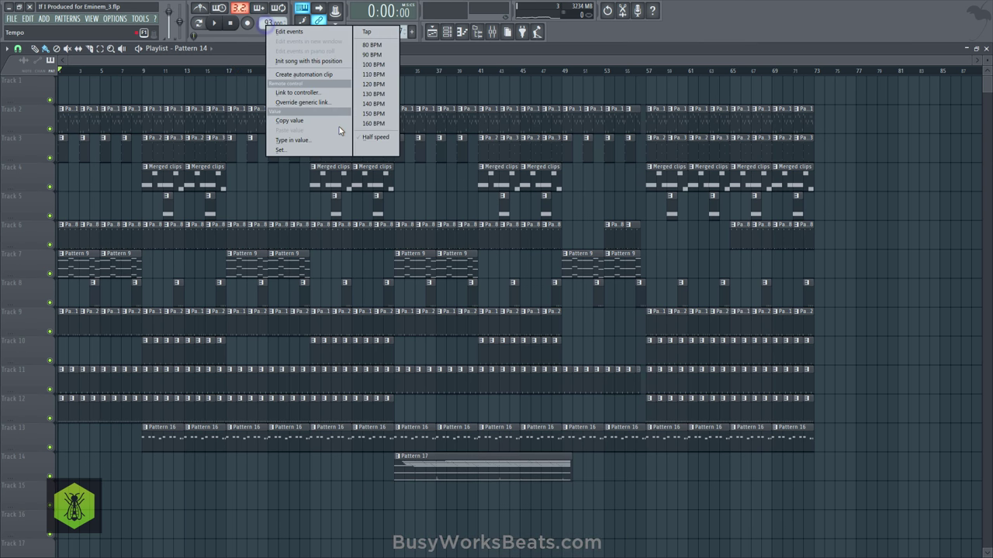
pyautogui.click(335, 124)
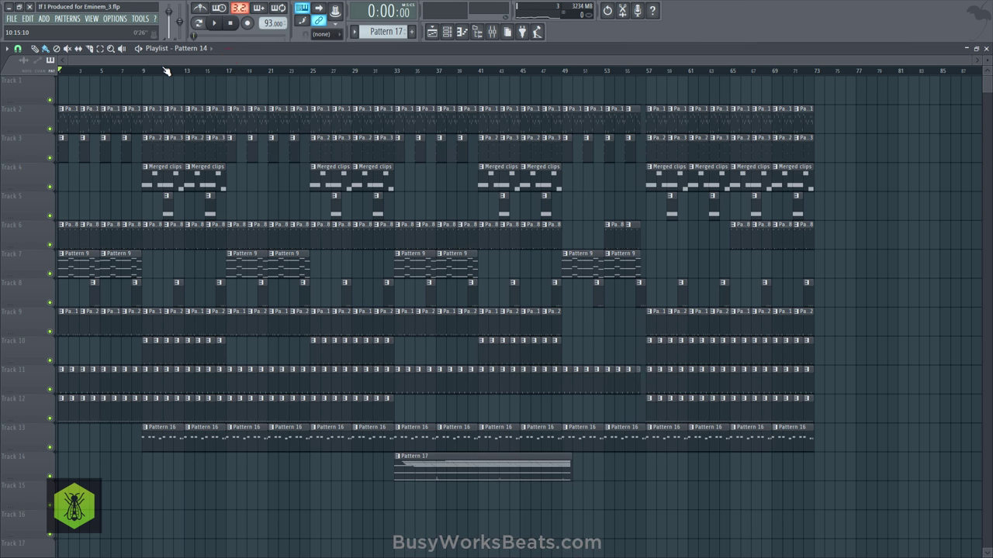
pyautogui.scroll(3, 172, 65)
pyautogui.moveTo(215, 67); pyautogui.dragTo(213, 64)
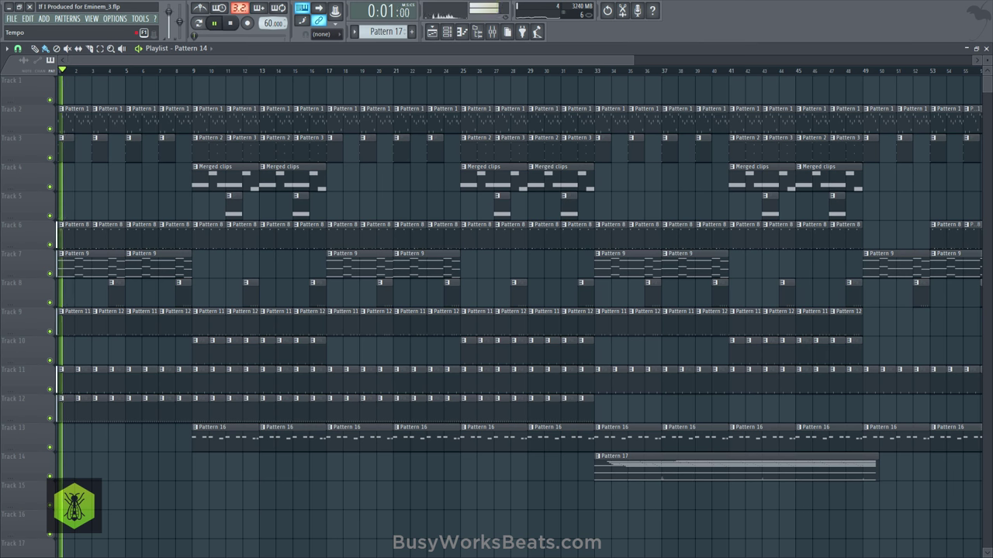
pyautogui.press('space')
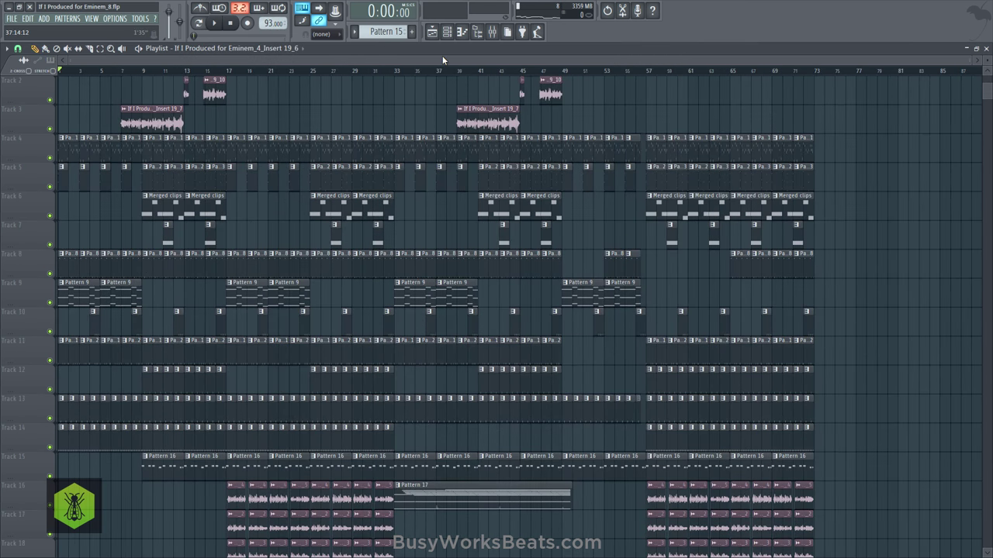
# Step: Save the project, switch all audio clips to realtime stretching with the macro, and save again
pyautogui.scroll(1, 463, 166)
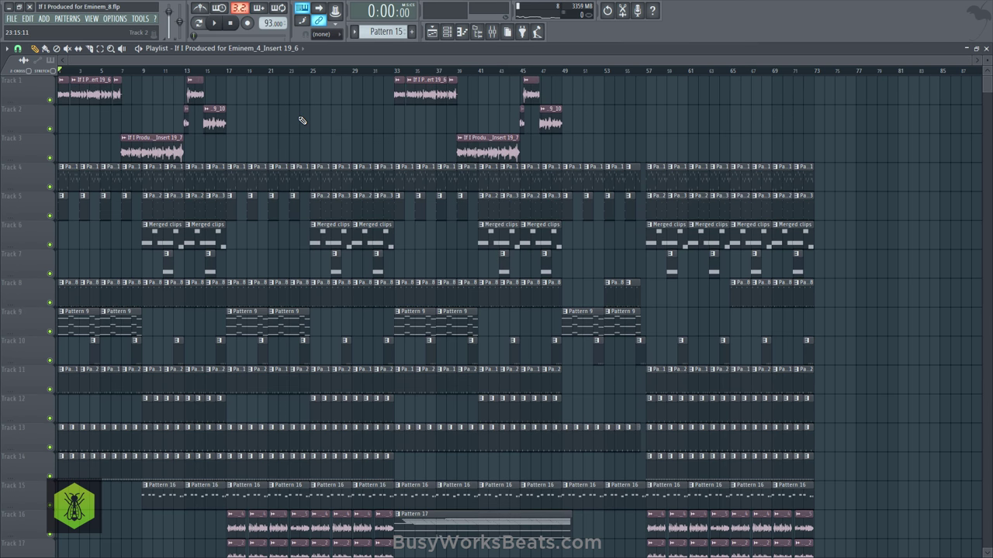
pyautogui.hotkey('ctrl', 's')
pyautogui.click(140, 18)
pyautogui.moveTo(151, 49)
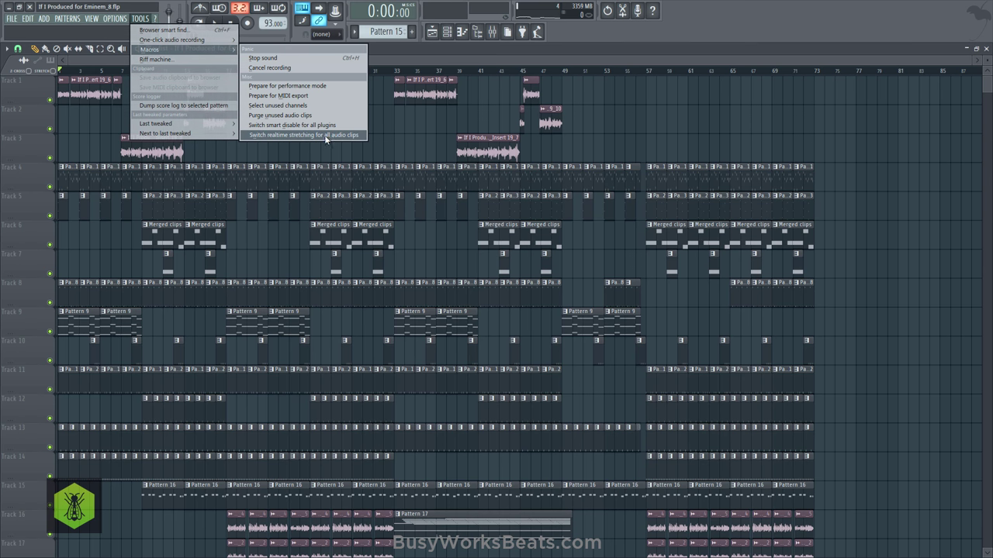
pyautogui.click(334, 137)
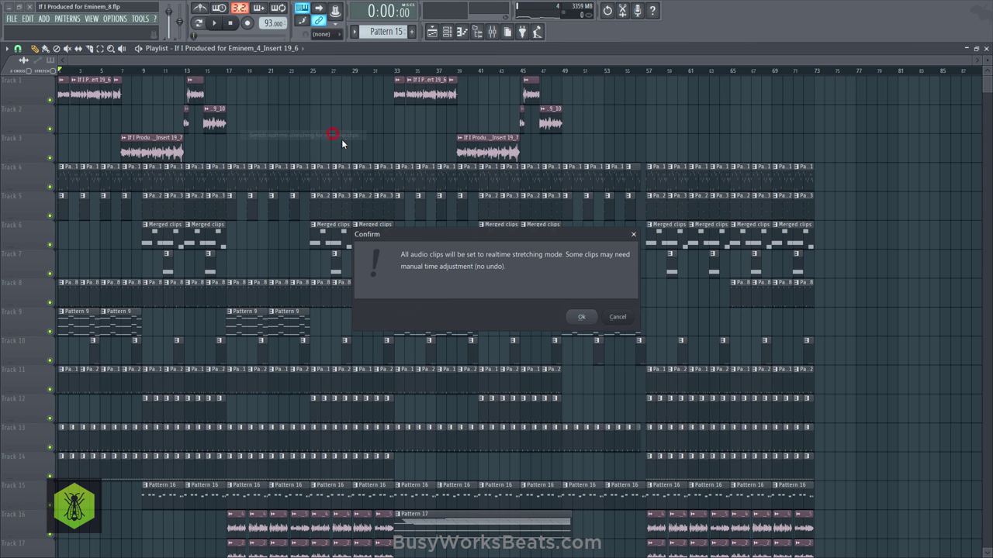
pyautogui.click(578, 312)
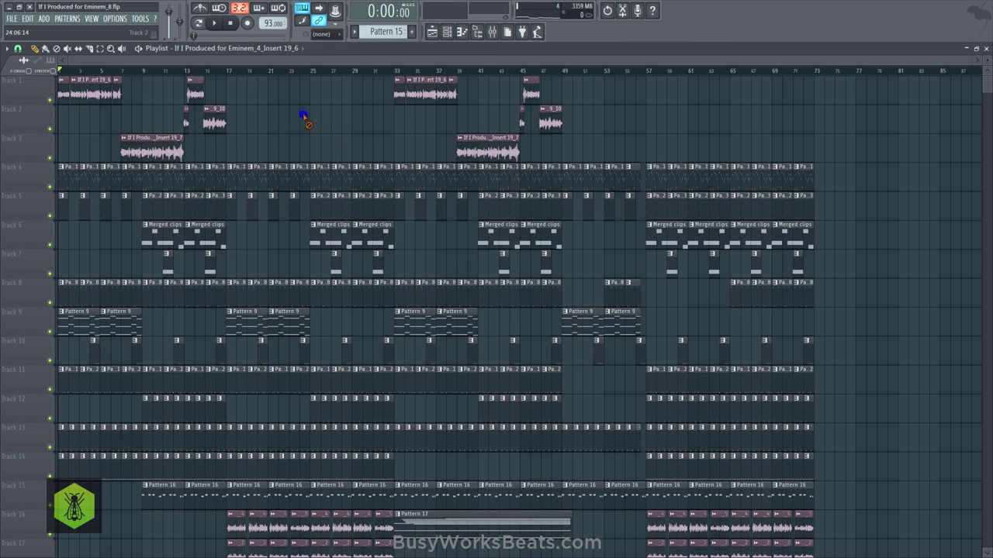
pyautogui.hotkey('ctrl', 's')
# Step: Play the song from the start while trying slower and faster tempos up to 108 BPM, return to 93 BPM and stop
pyautogui.press('space')
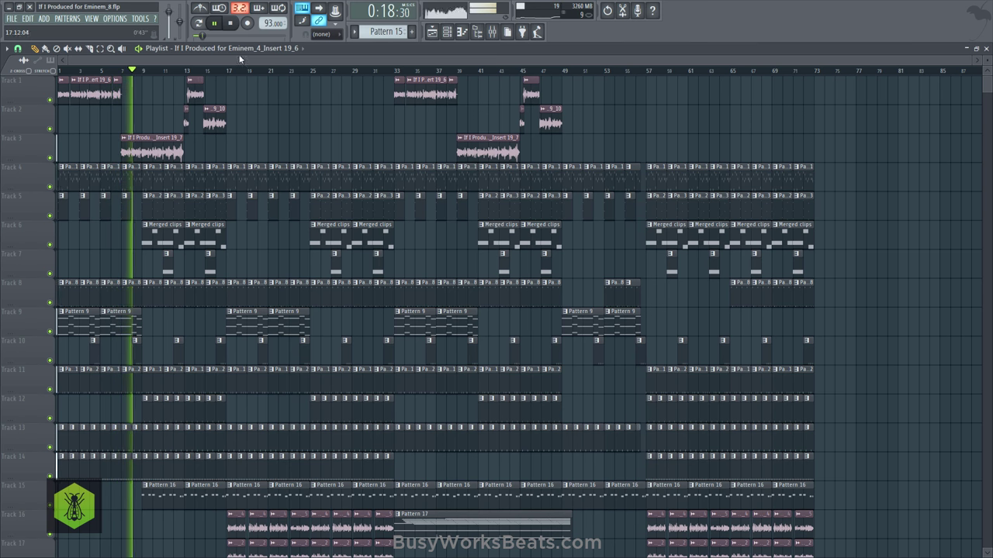
pyautogui.moveTo(267, 22); pyautogui.dragTo(268, 35)
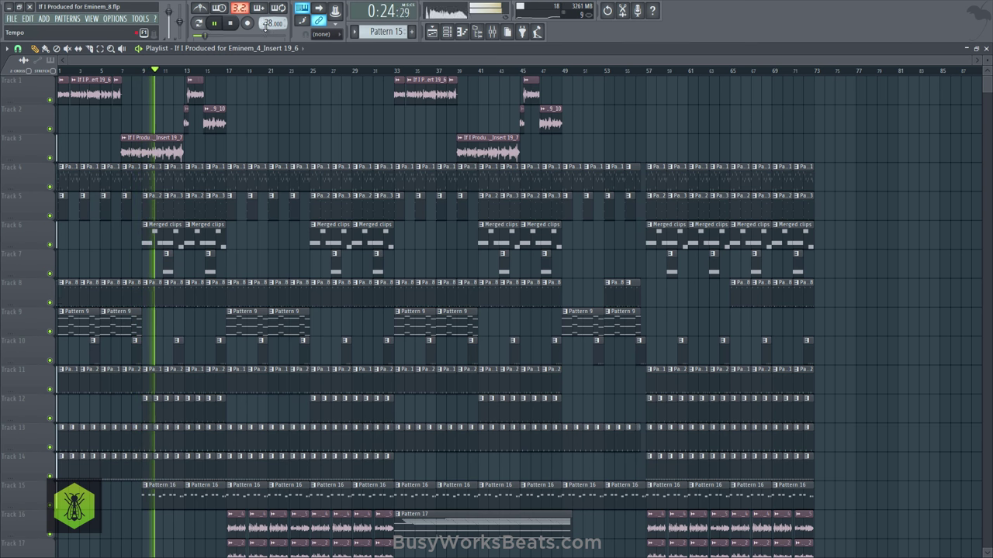
pyautogui.moveTo(266, 23); pyautogui.dragTo(268, 23)
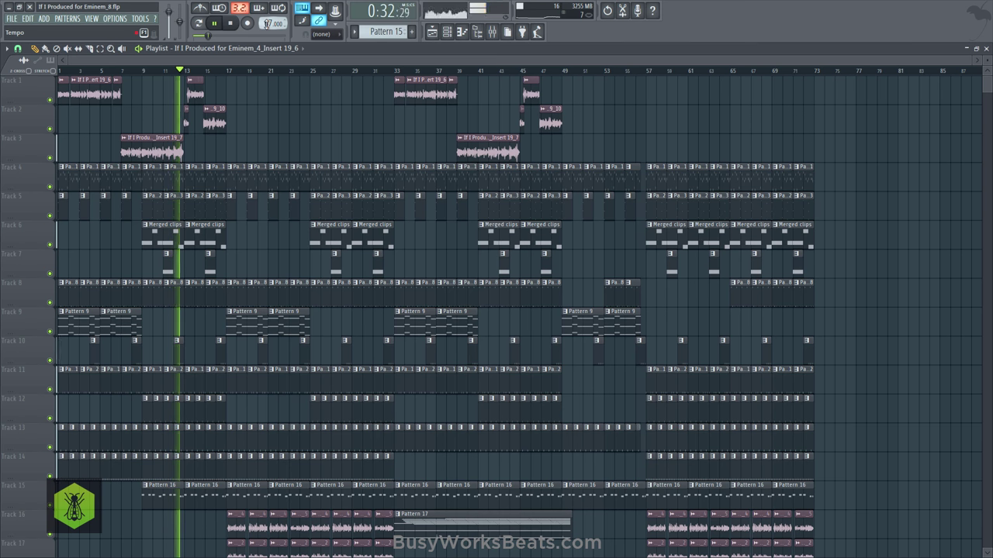
pyautogui.moveTo(266, 23); pyautogui.dragTo(266, 1)
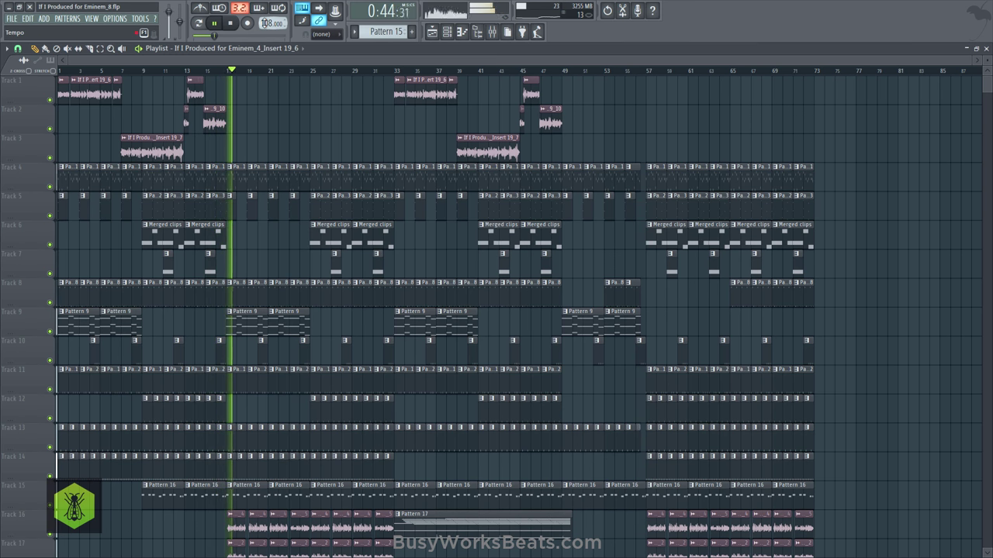
pyautogui.moveTo(273, 23); pyautogui.dragTo(264, 23)
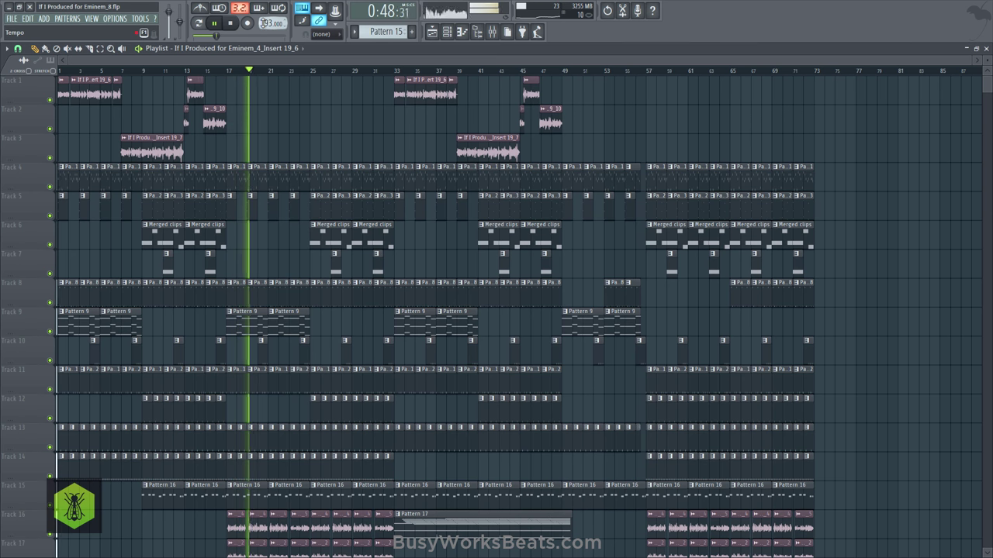
pyautogui.press('space')
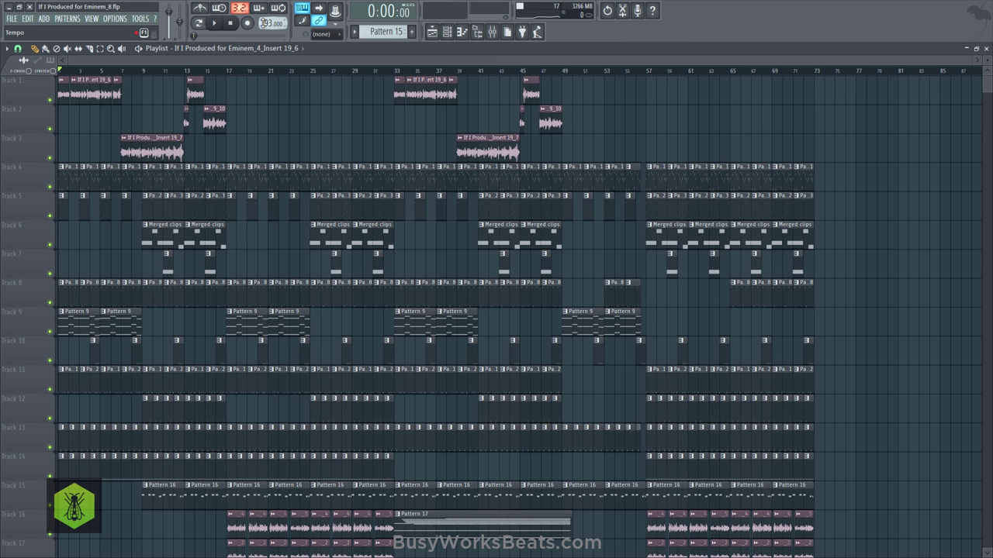
# Step: Look up the macro that switches realtime stretching for all audio clips and close the list without running it
pyautogui.click(140, 18)
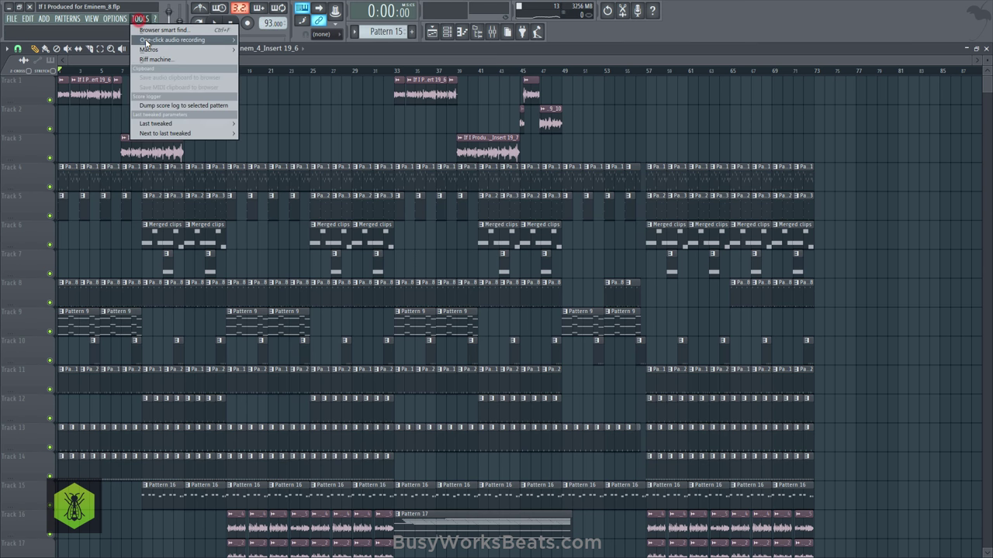
pyautogui.moveTo(152, 51)
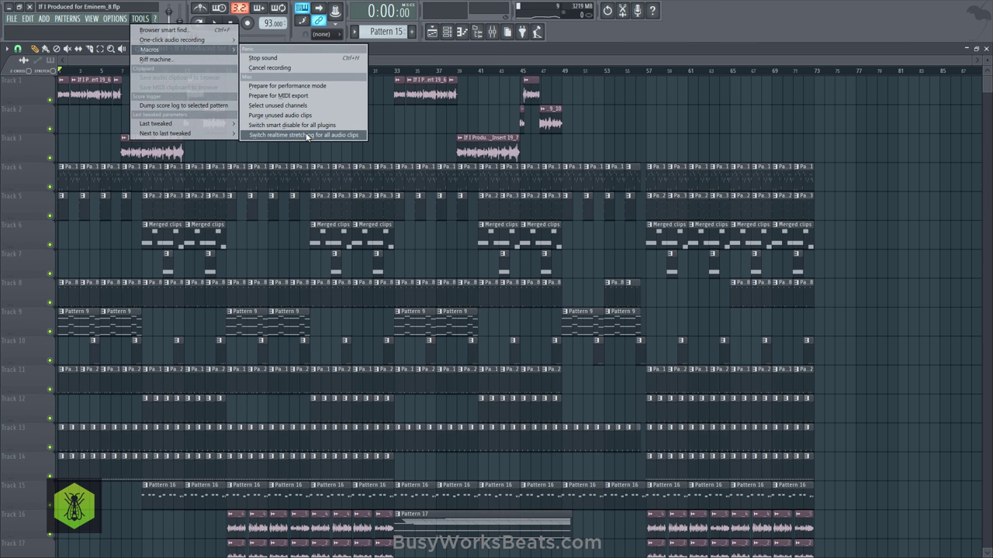
pyautogui.click(405, 60)
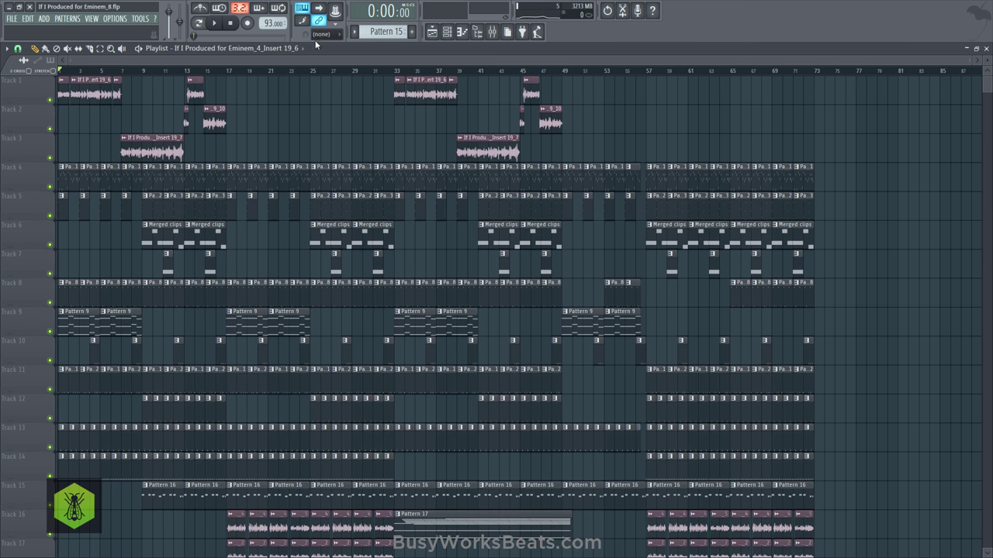
# Step: Lower the tempo to 63 BPM, enable the metronome and audition its beat in pattern mode on the empty Pattern 21
pyautogui.moveTo(265, 31); pyautogui.dragTo(266, 66)
pyautogui.press('space')
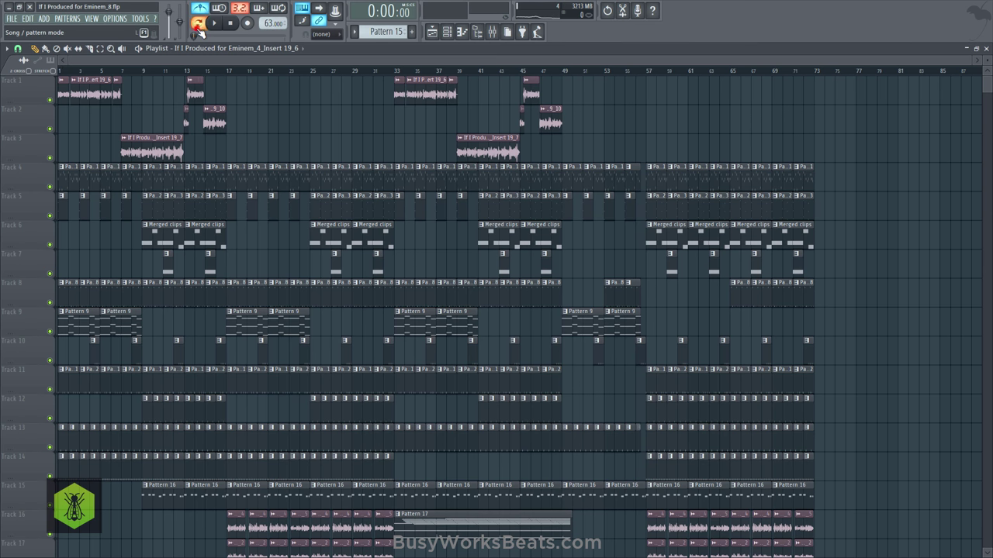
pyautogui.press('space')
pyautogui.click(447, 32)
pyautogui.press('space')
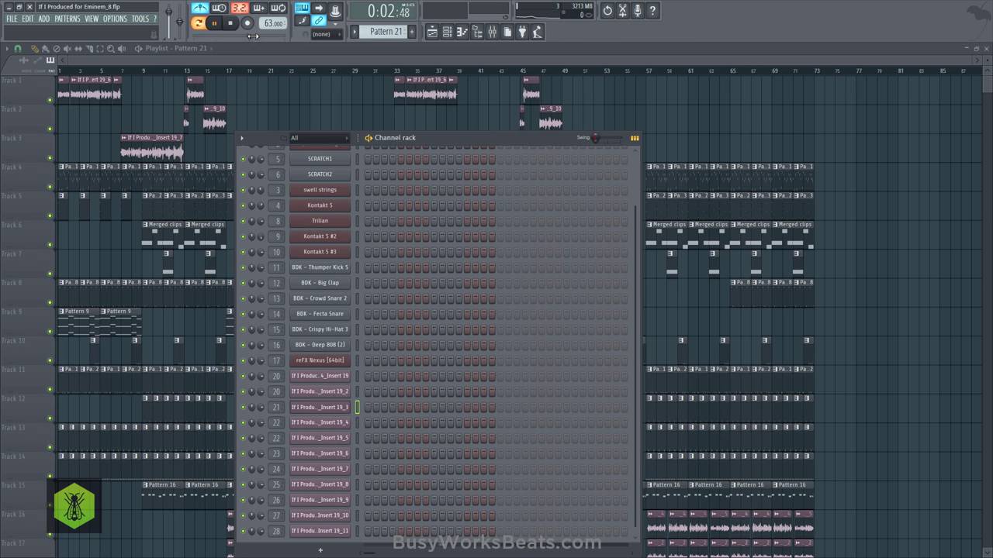
pyautogui.press('space')
pyautogui.press('space')
pyautogui.press('space')
# Step: Try project tempos of 83, 88 and 91 BPM with playback stopped
pyautogui.scroll(-5, 270, 23)
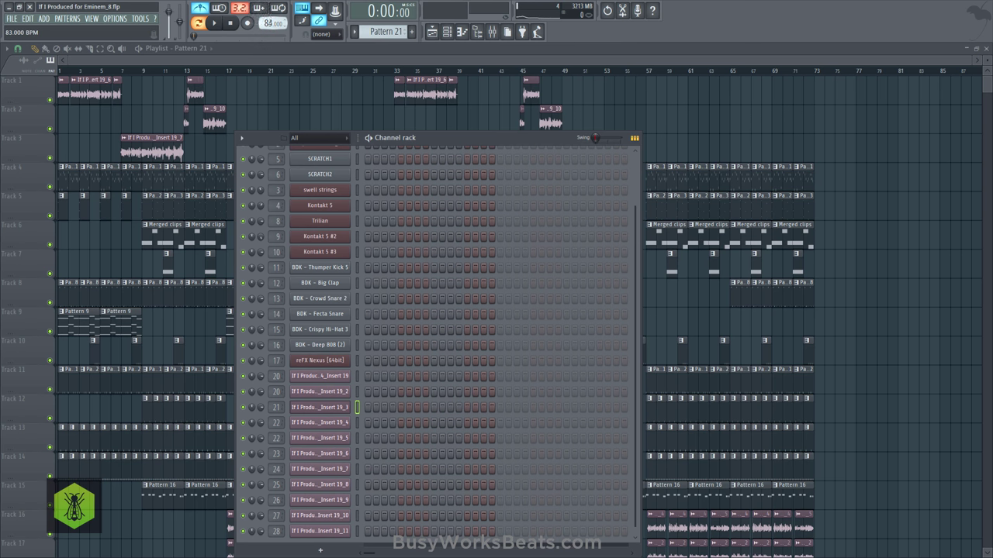
pyautogui.scroll(8, 270, 23)
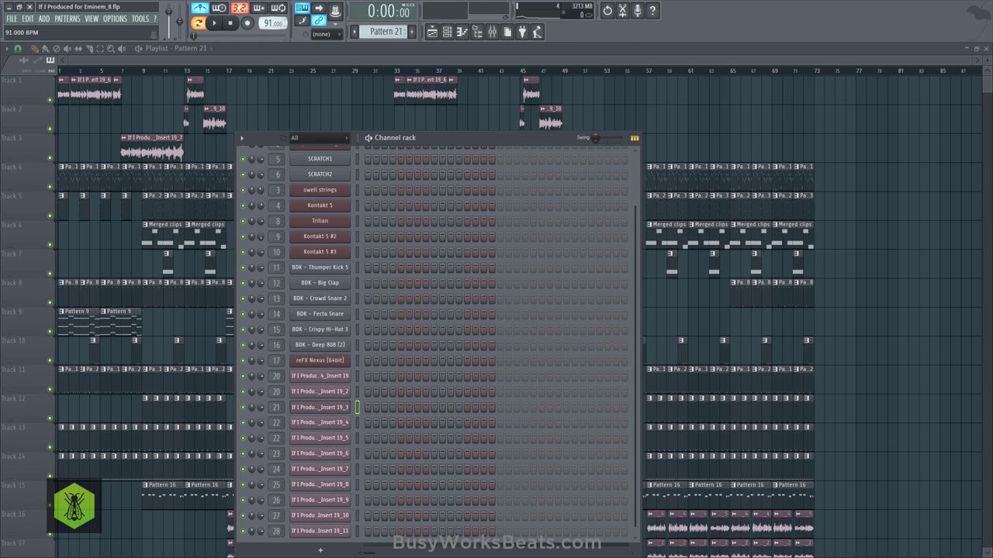
pyautogui.click(274, 55)
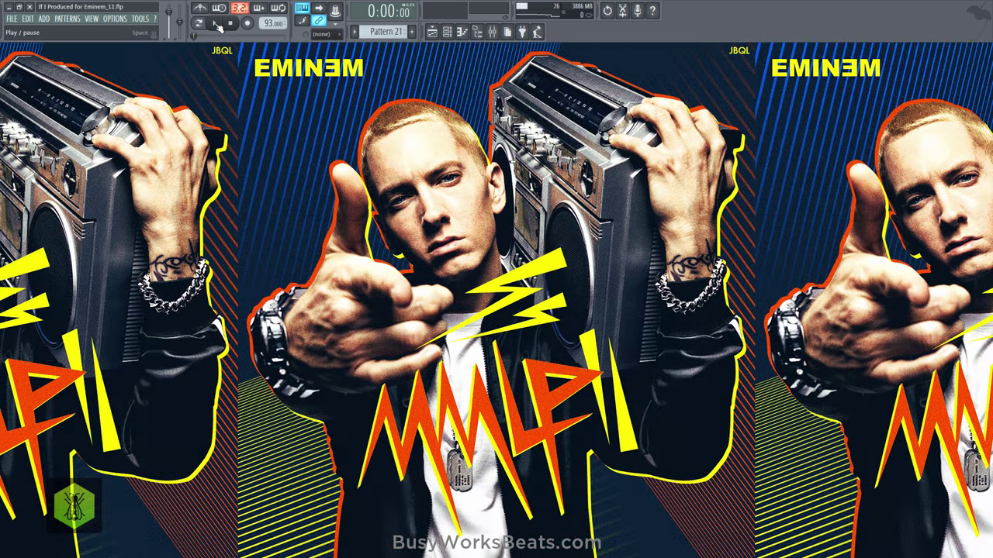
# Step: Play the finished song from the start at 93 BPM
pyautogui.click(218, 24)
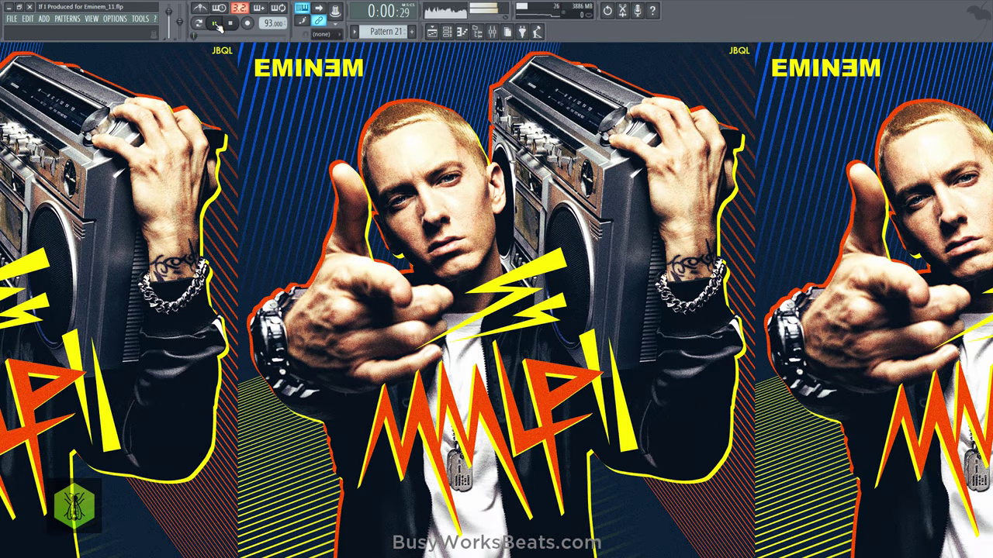